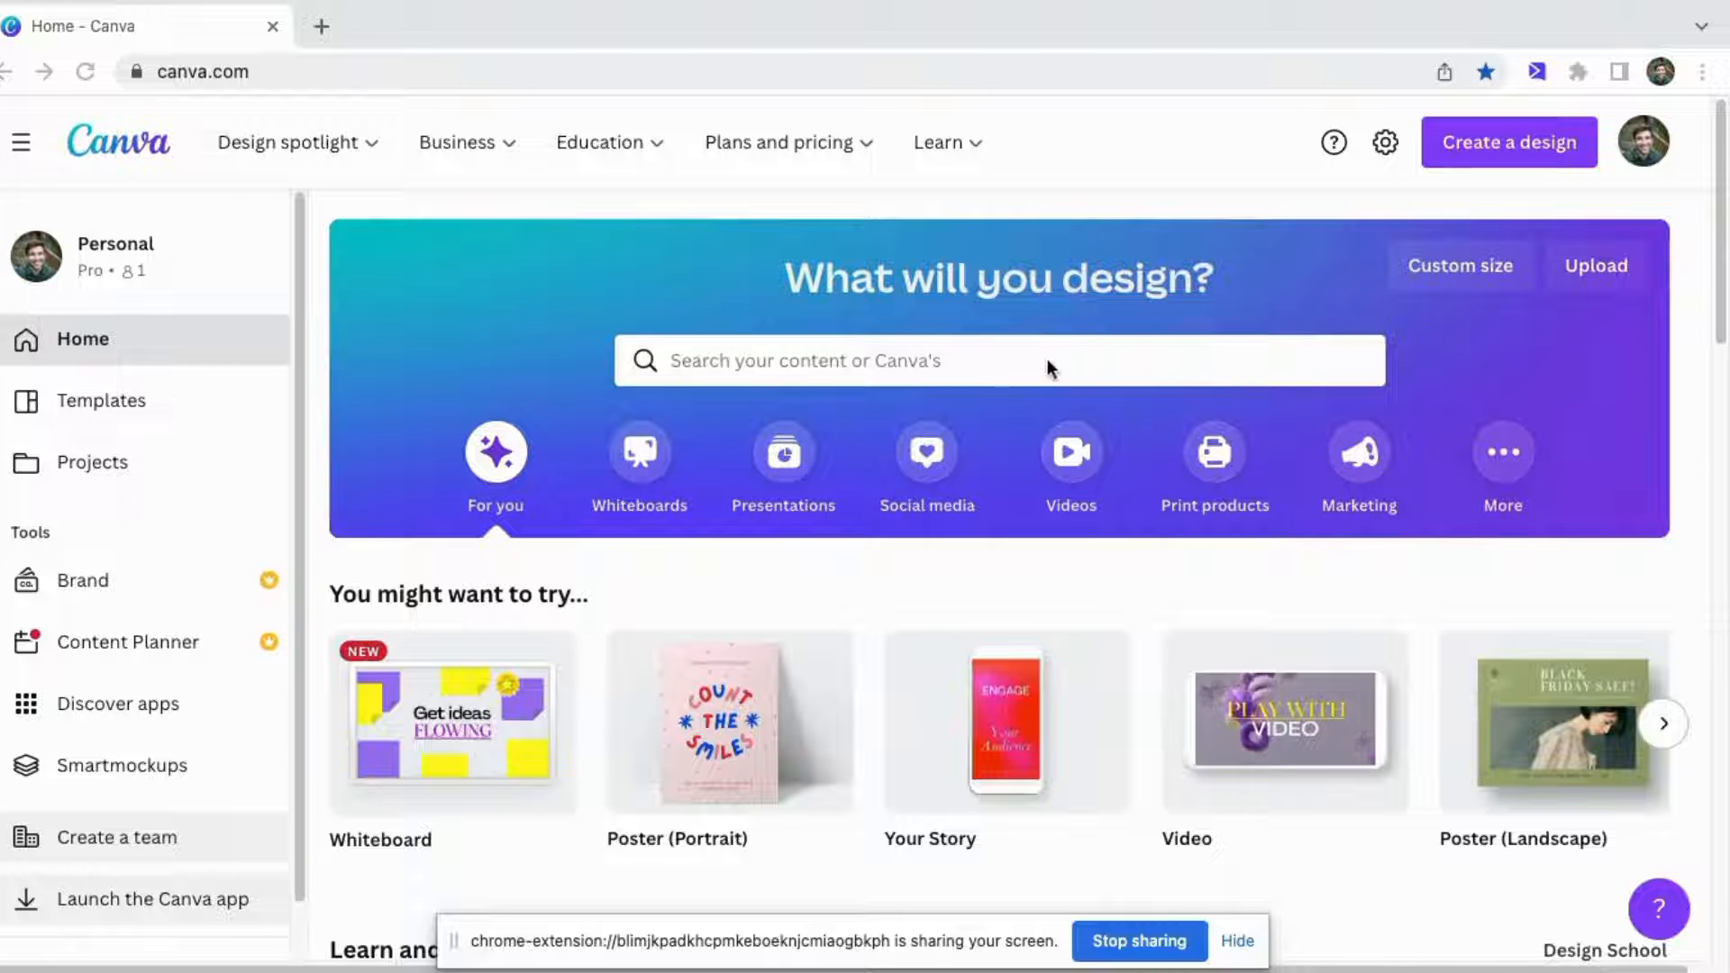
# Create a blank Poster (Portrait) design from the home page search.
pyautogui.click(975, 360)
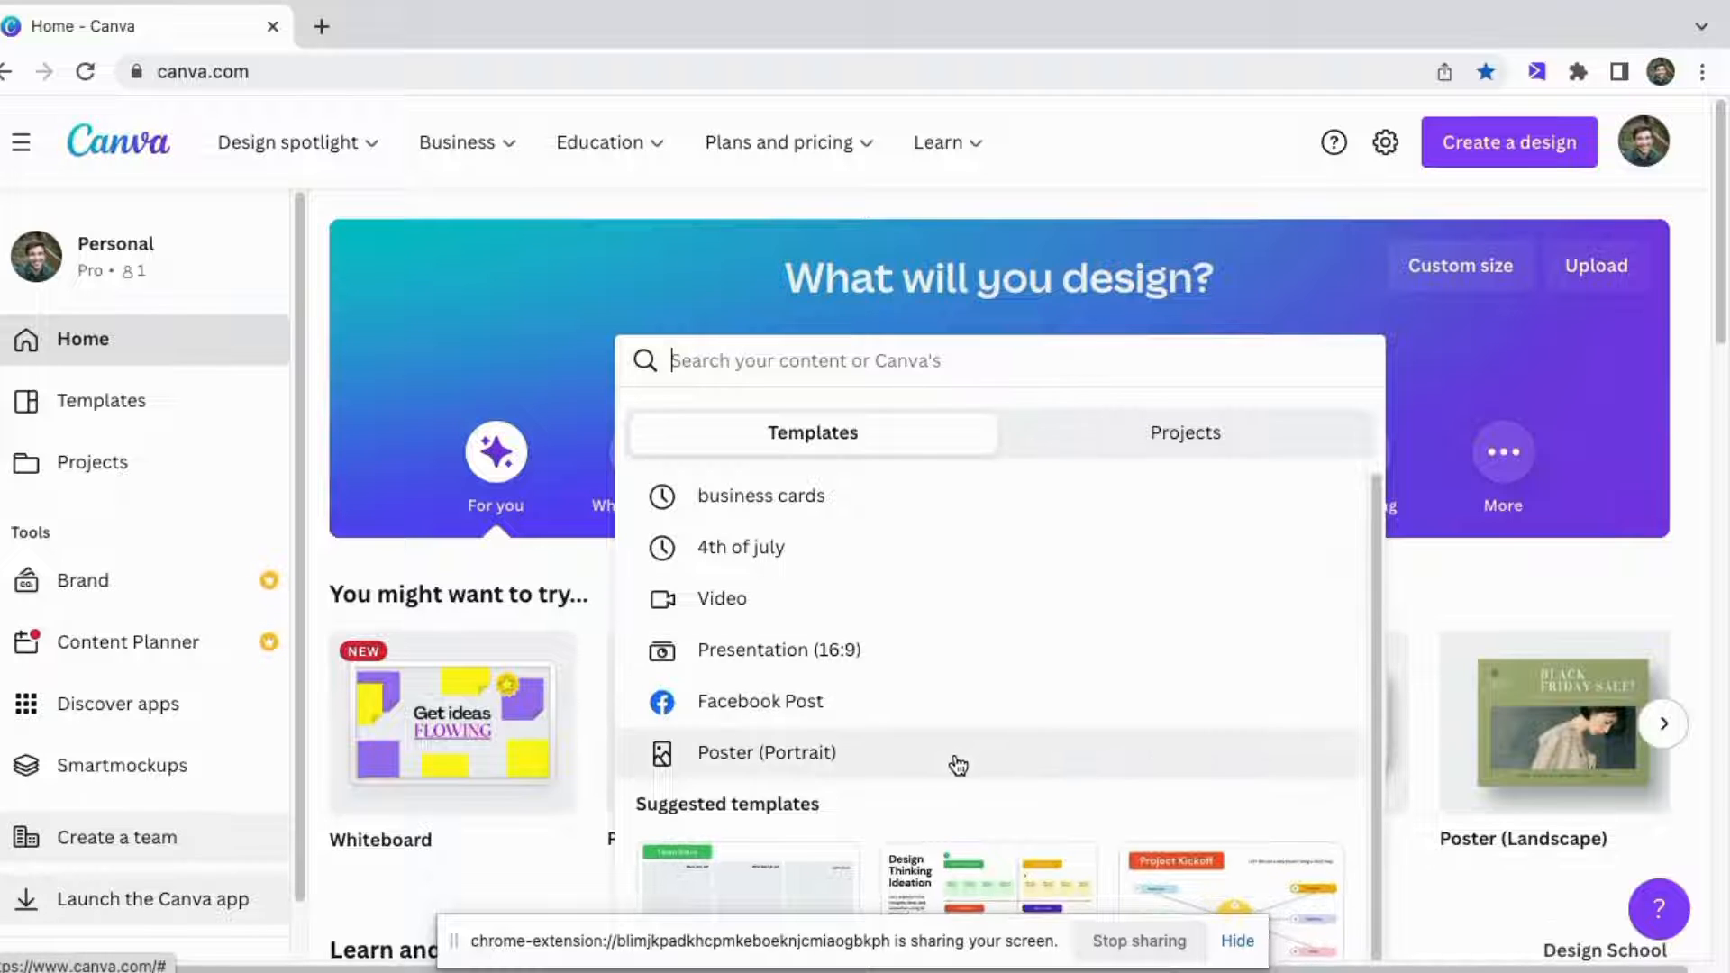
pyautogui.click(952, 765)
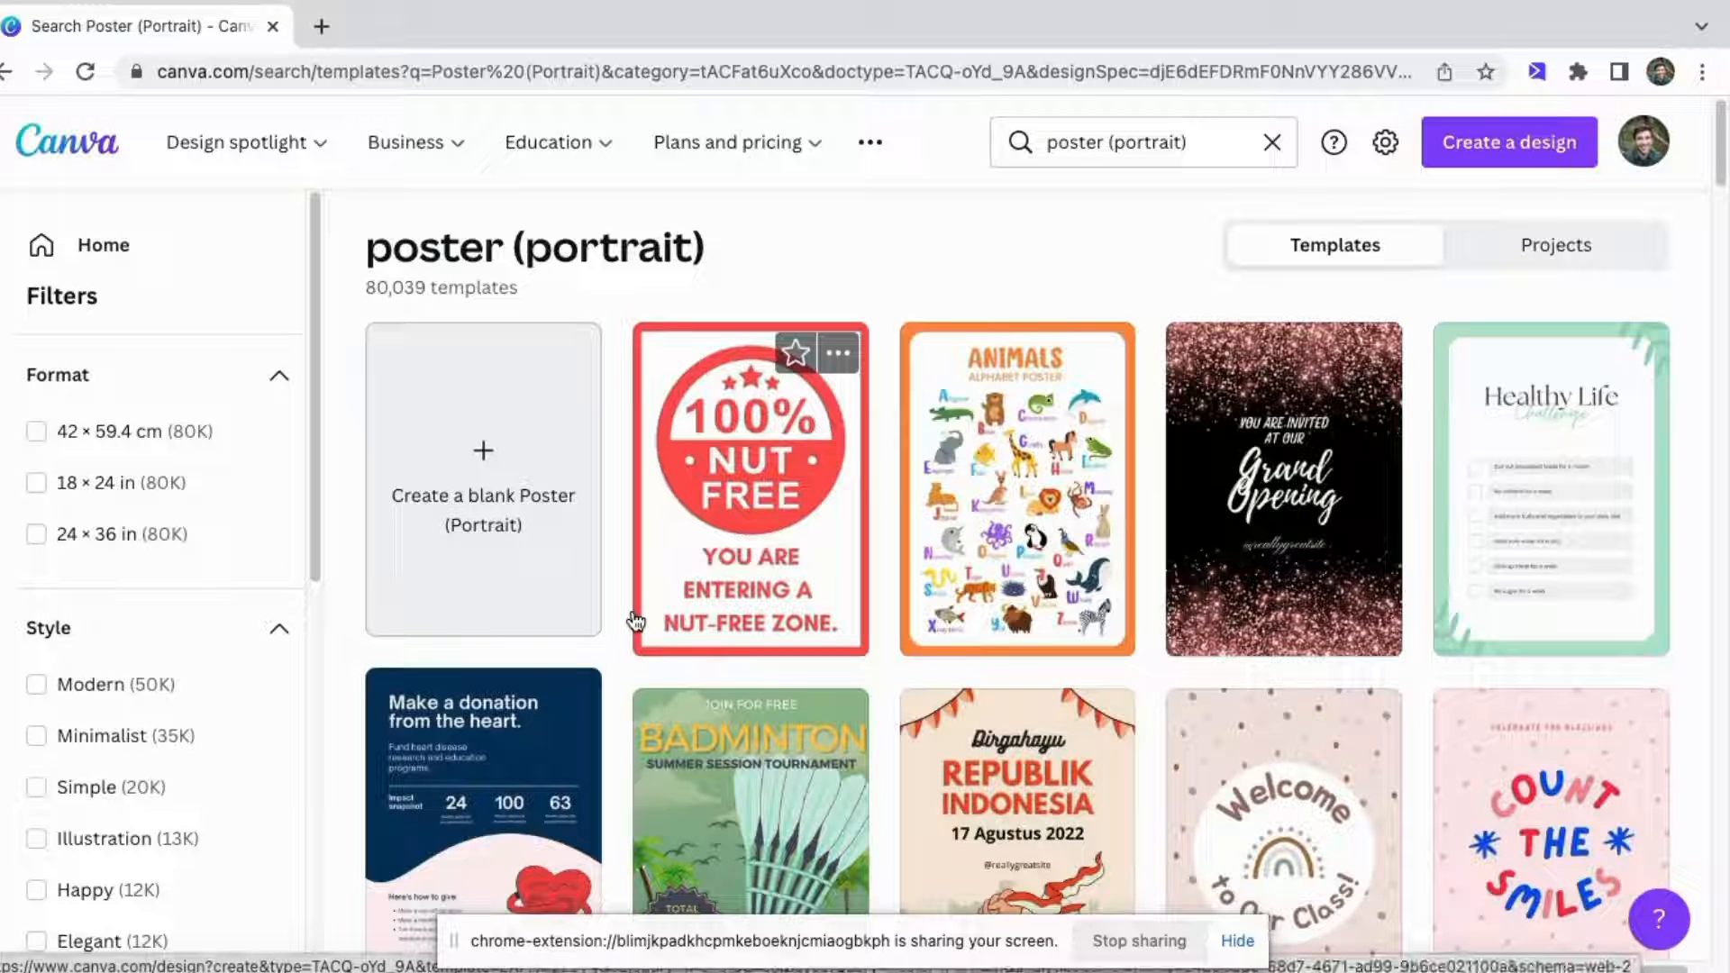
pyautogui.scroll(-1, 894, 456)
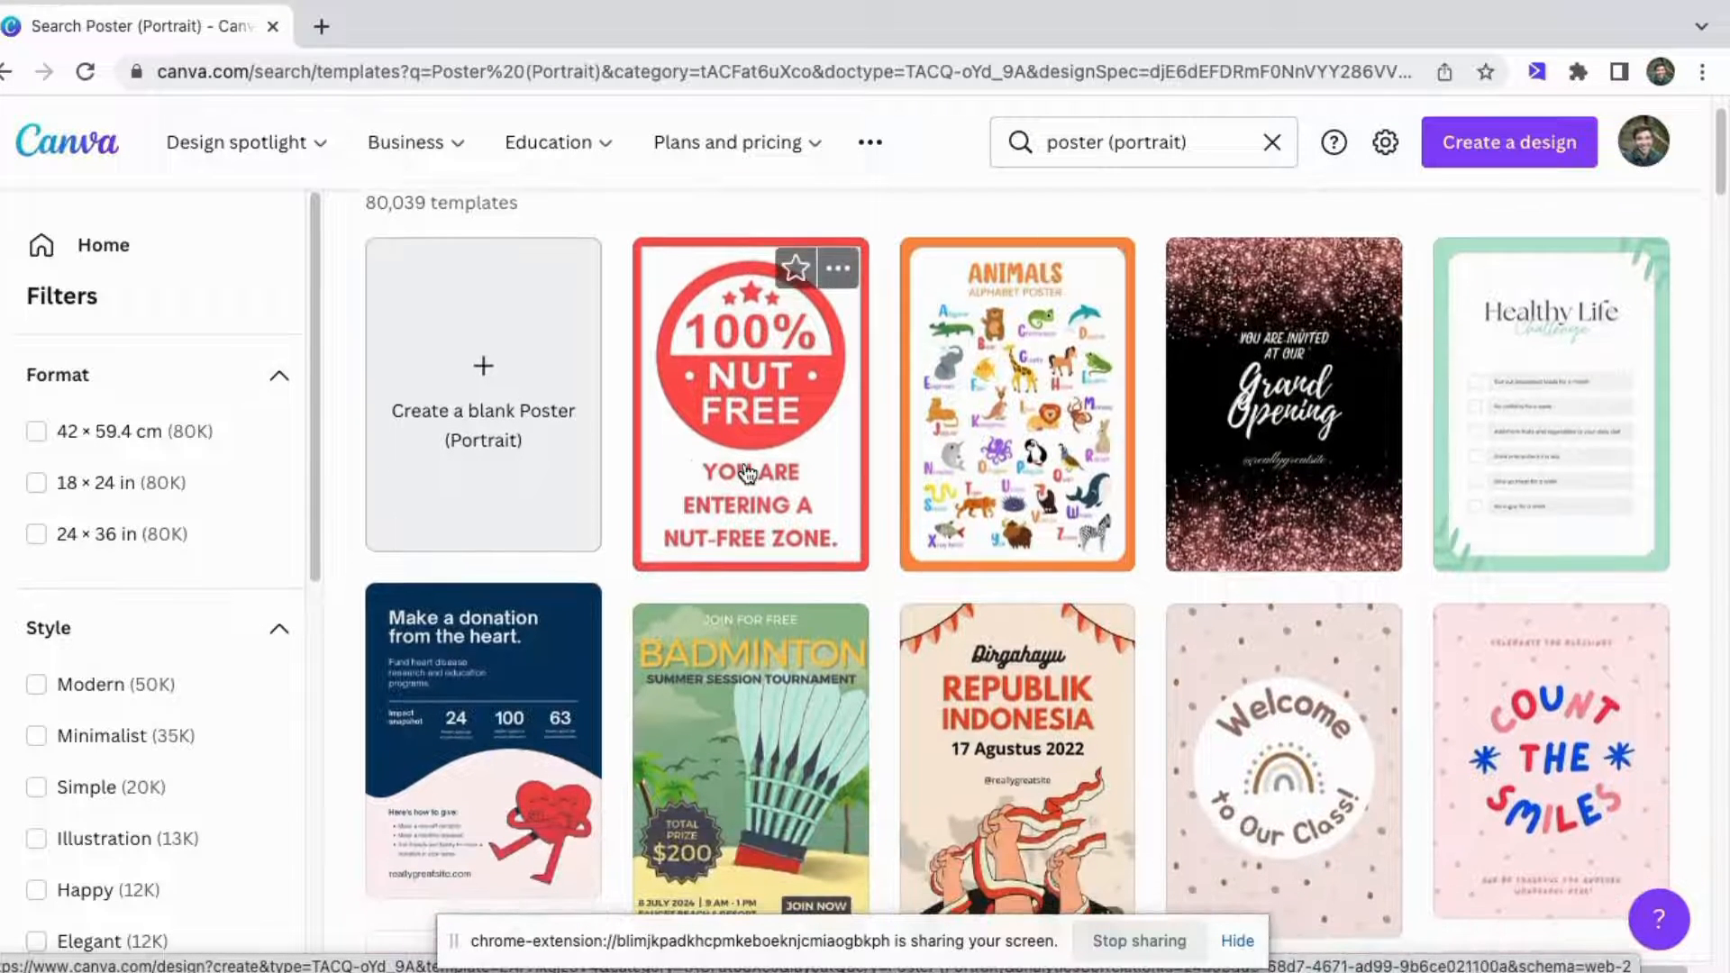
pyautogui.click(519, 427)
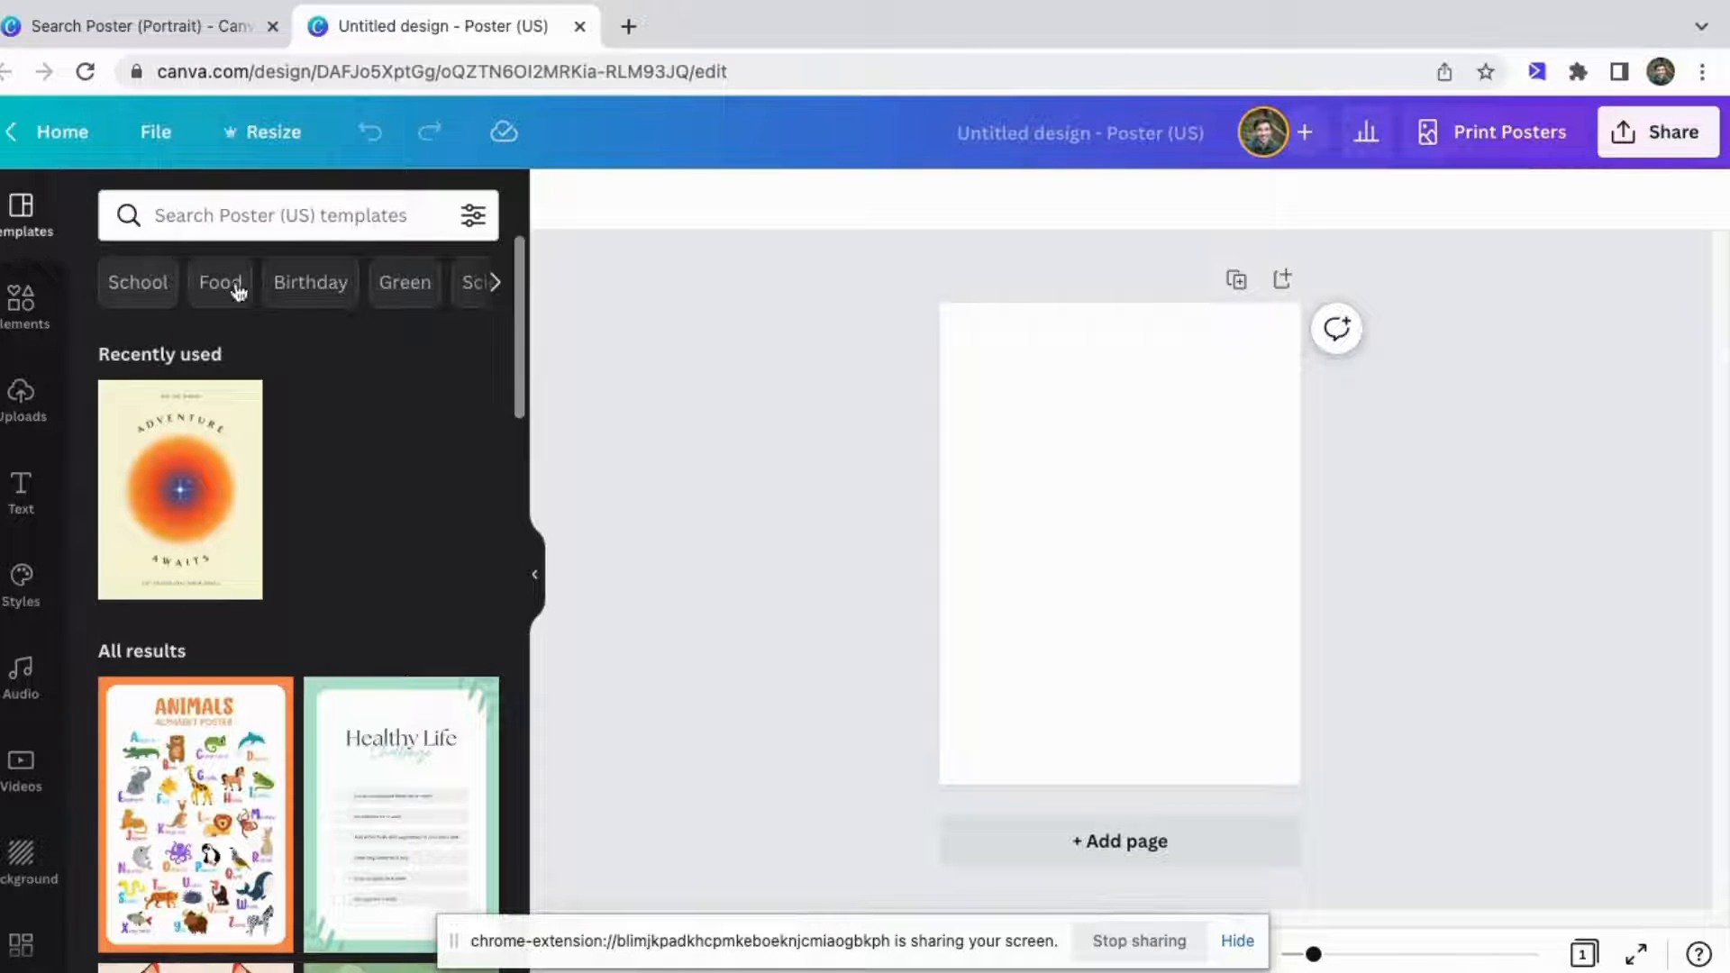
# Apply the recently used Adventure template to the page, then undo it.
pyautogui.click(163, 496)
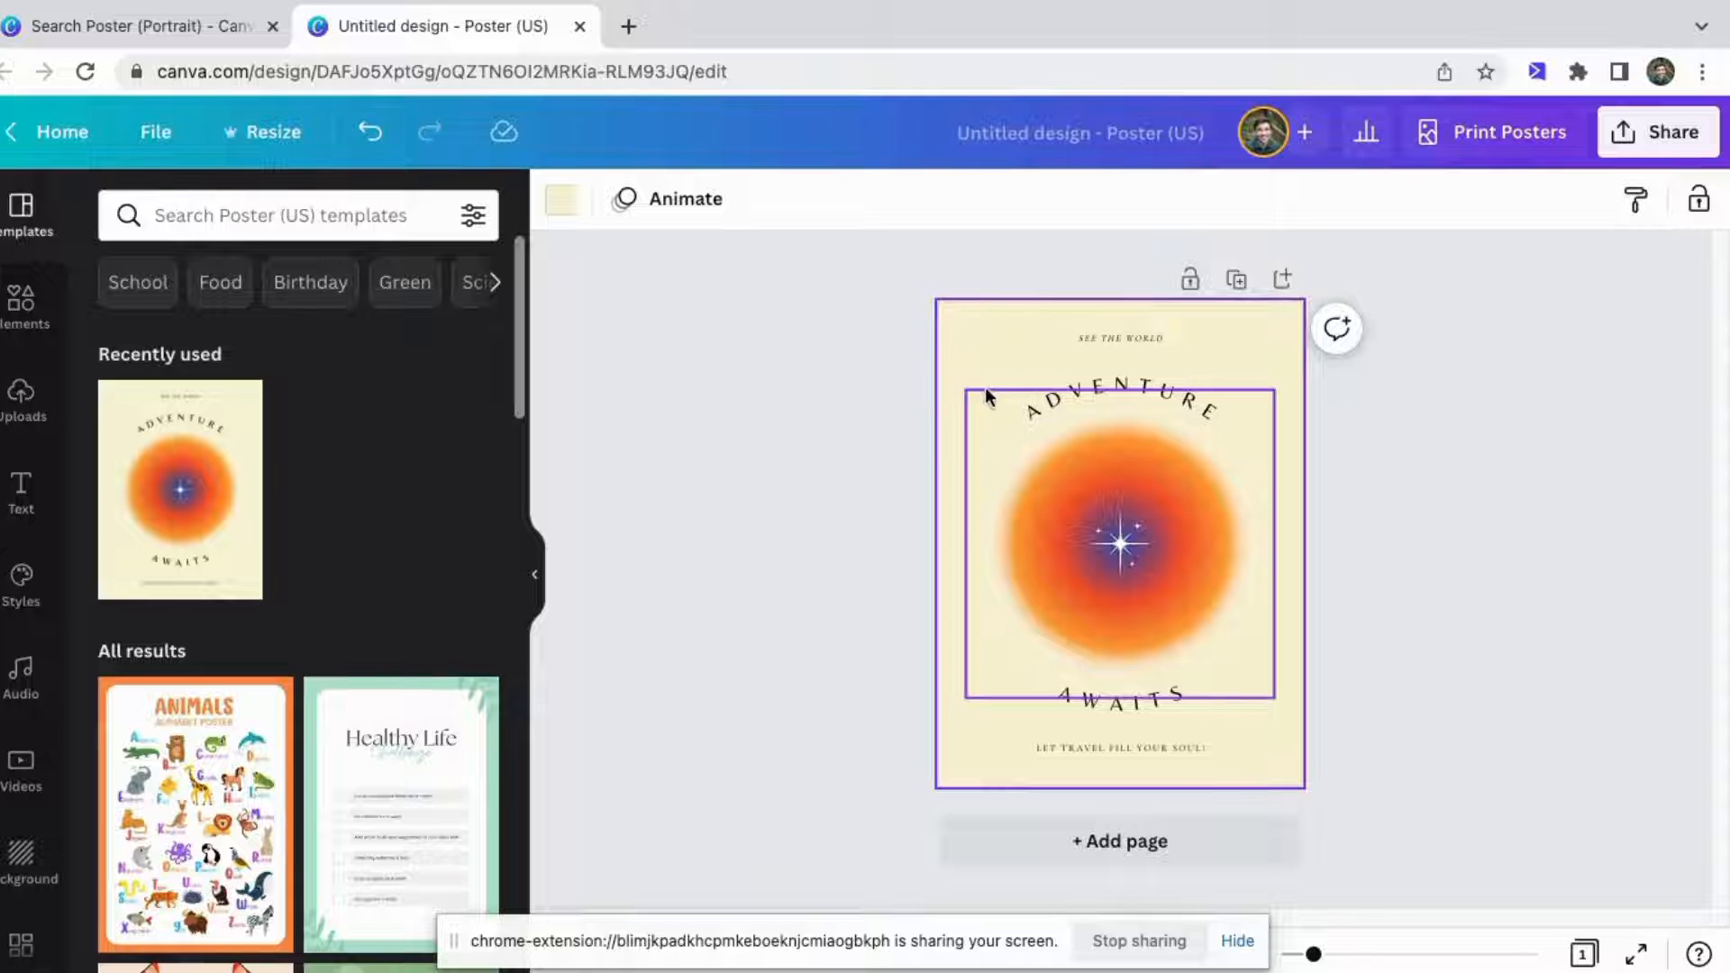
pyautogui.hotkey('ctrl', 'z')
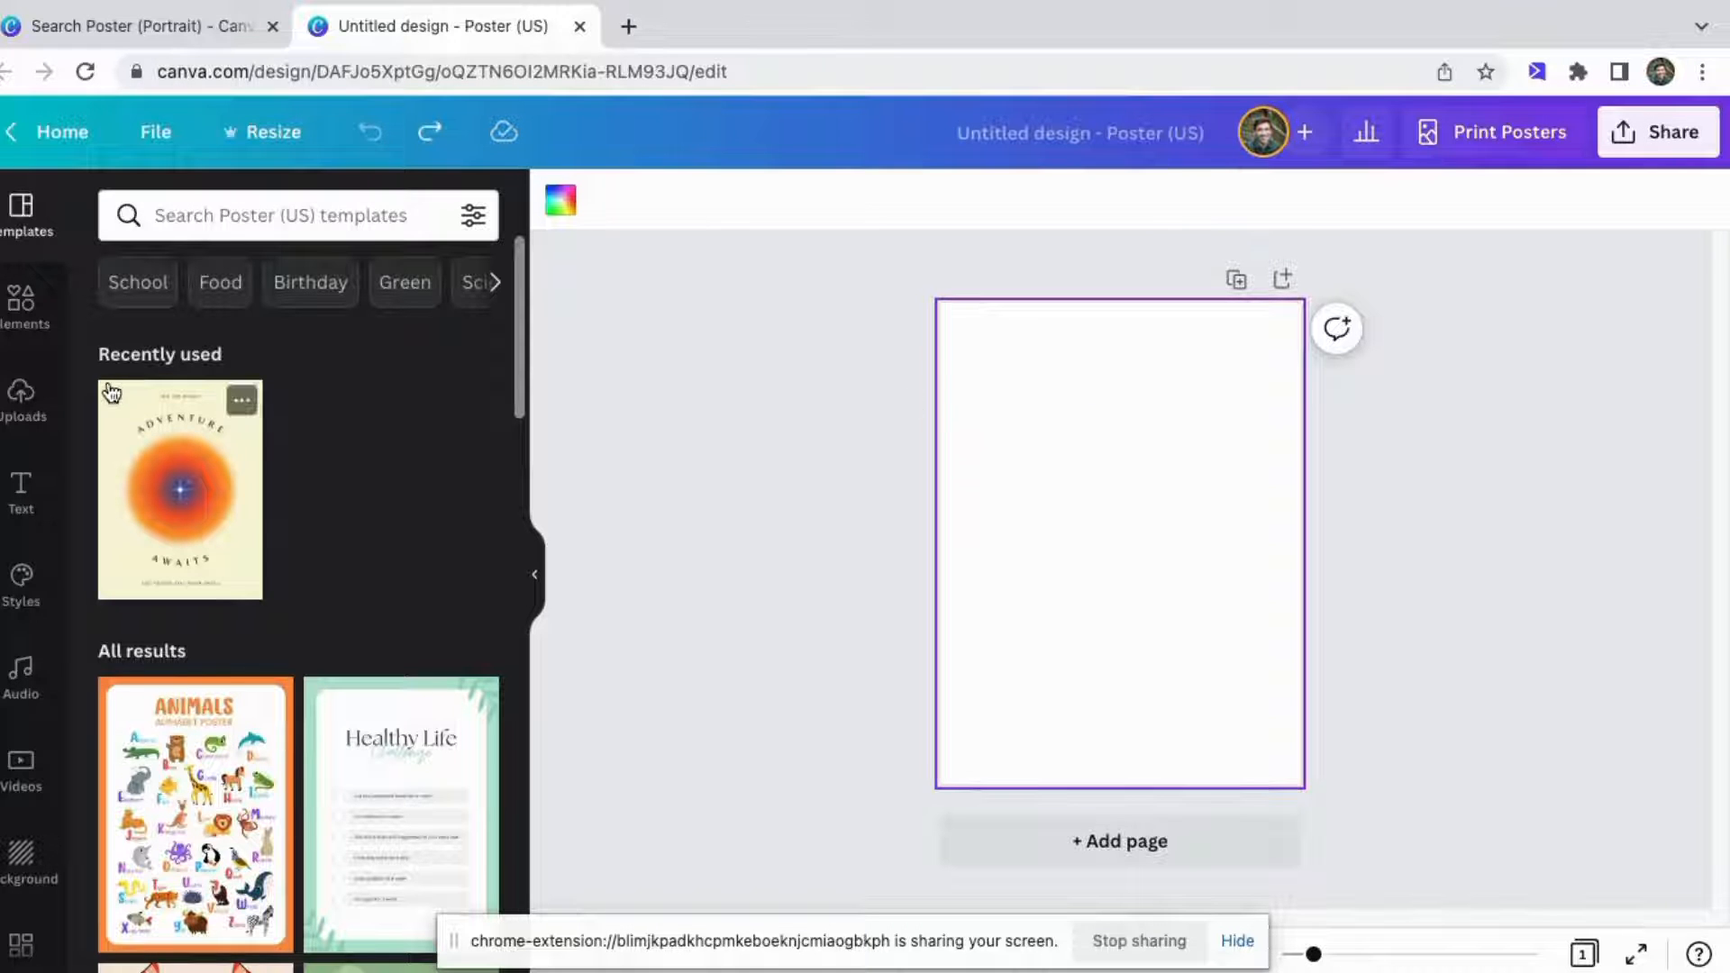
# Search the elements for Dragons photos and place the dragon holding a dice photo on the page.
pyautogui.click(17, 315)
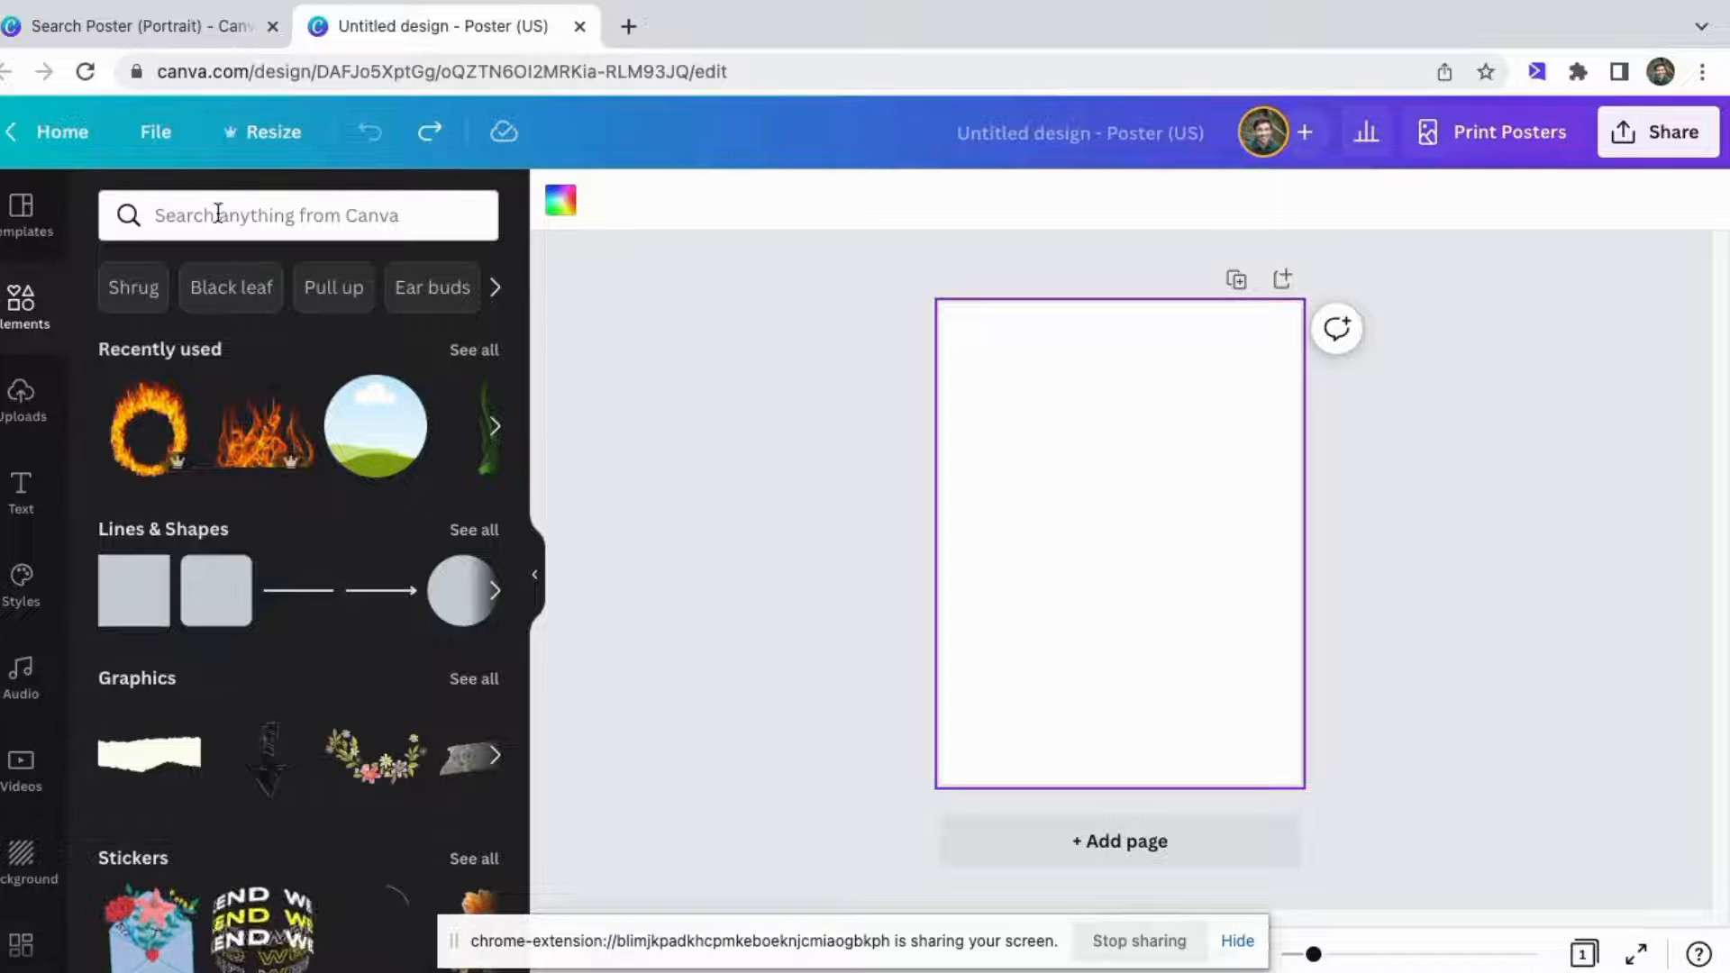
pyautogui.scroll(-1, 241, 573)
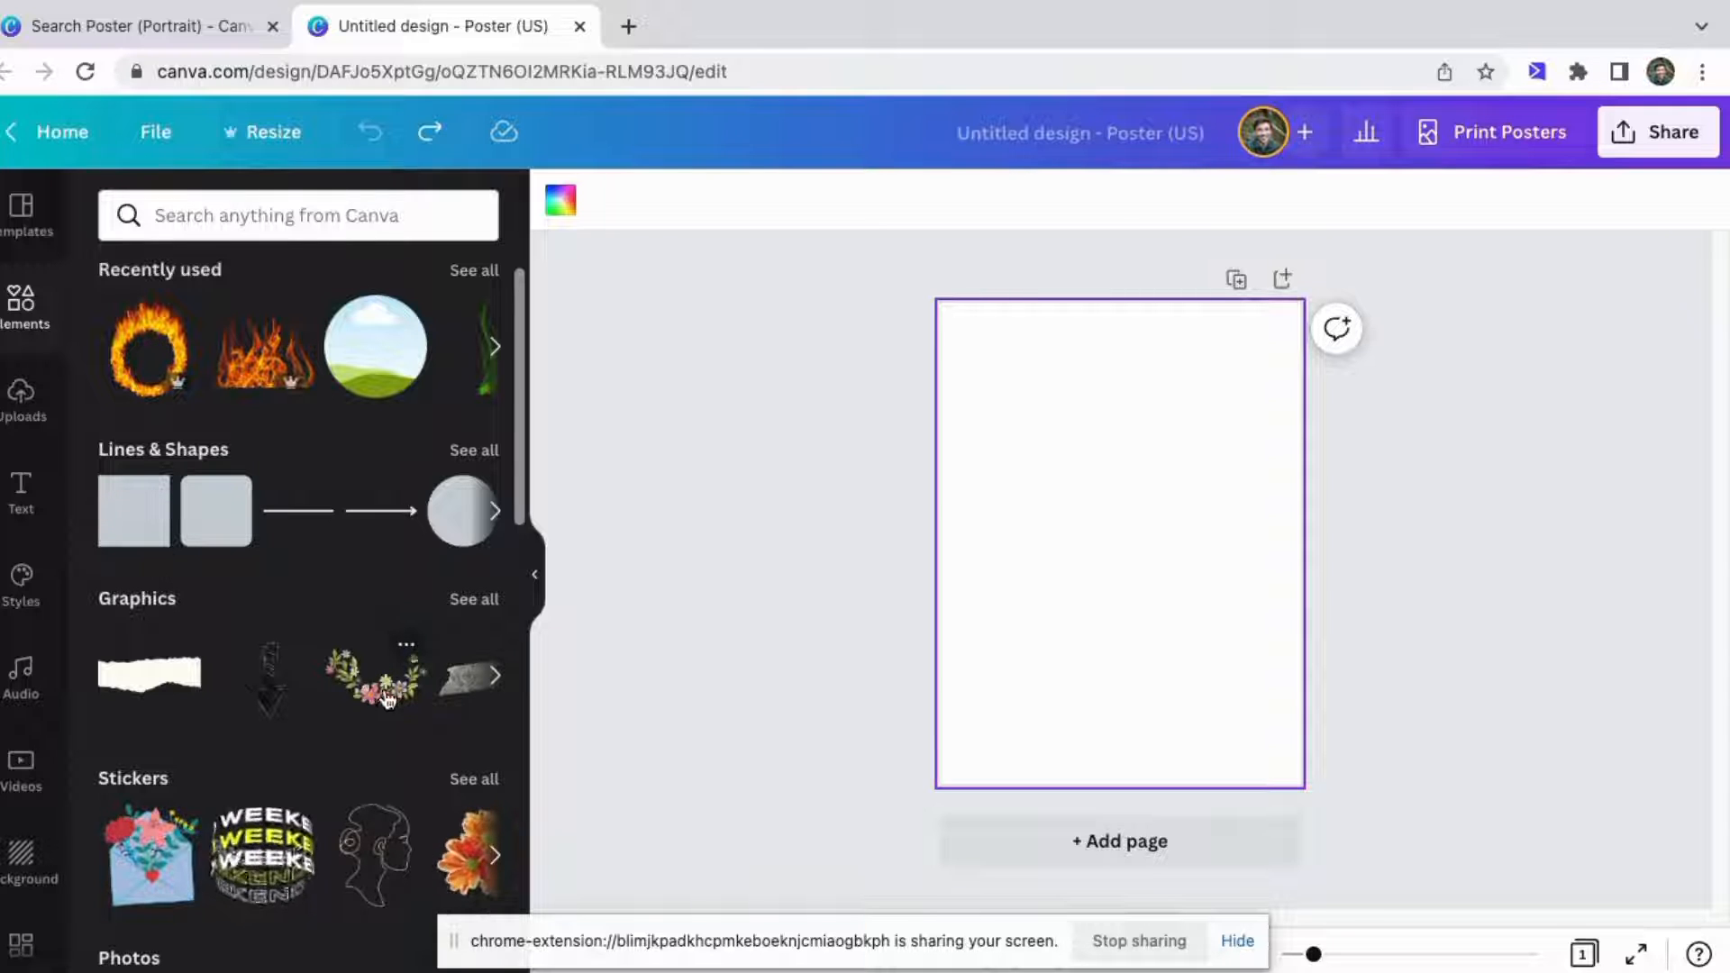
pyautogui.scroll(-2, 373, 786)
pyautogui.scroll(-1, 378, 797)
pyautogui.scroll(5, 315, 522)
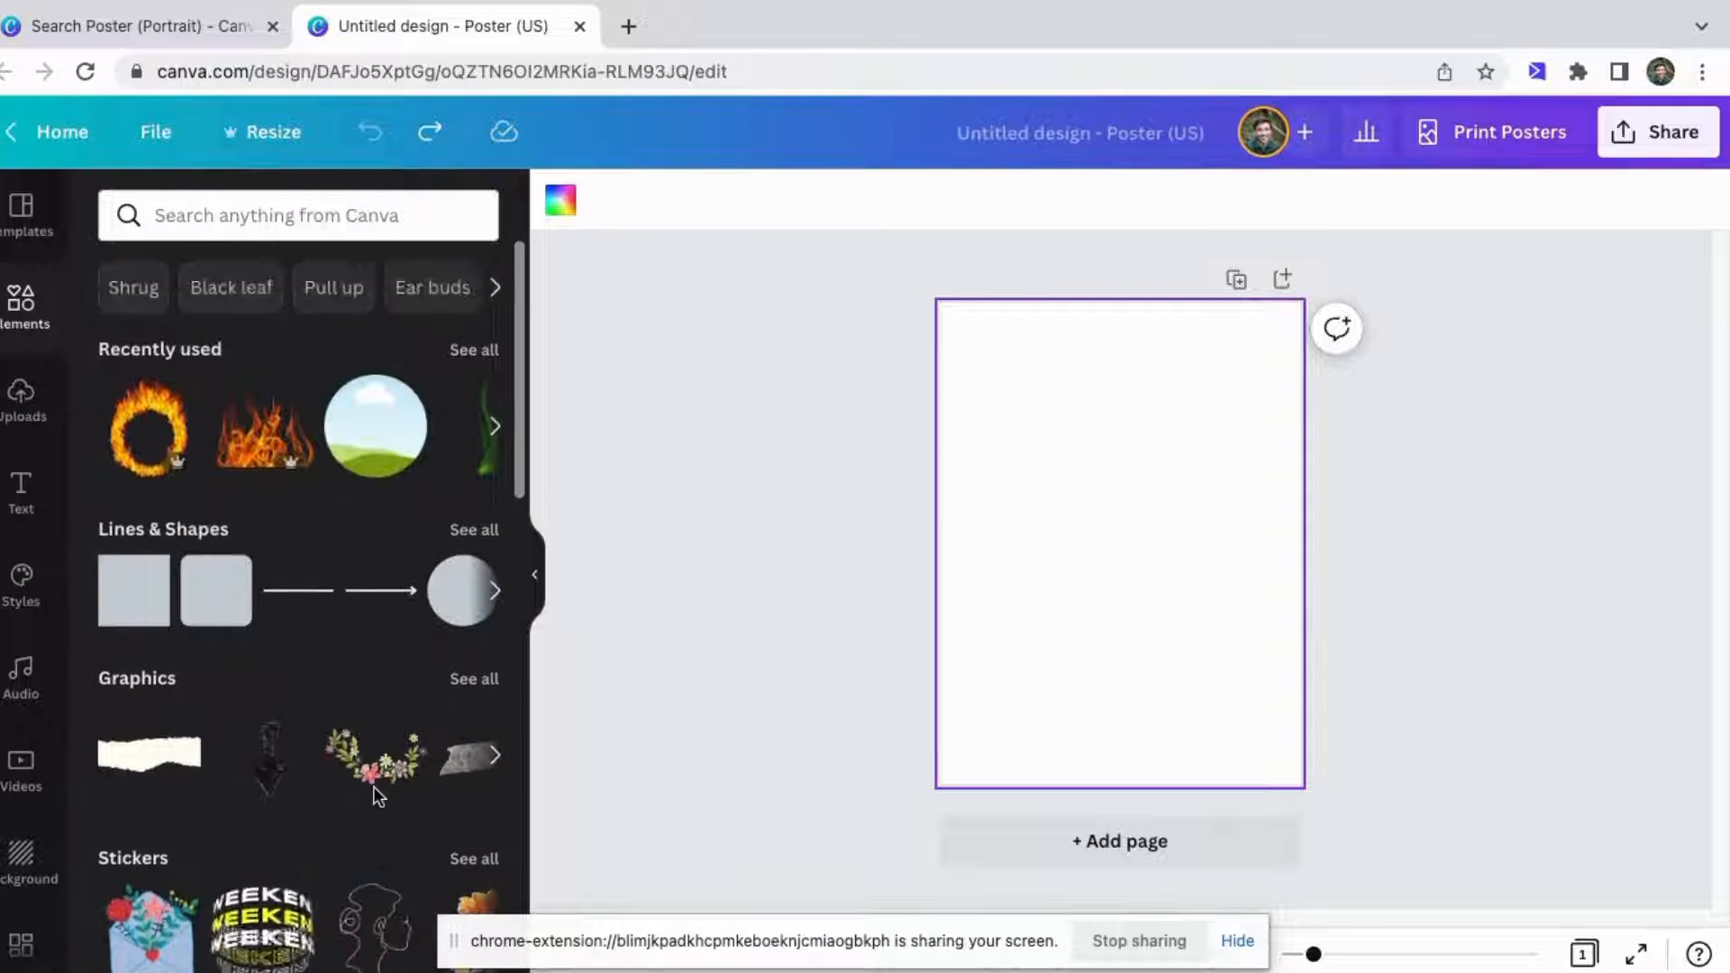
pyautogui.click(257, 216)
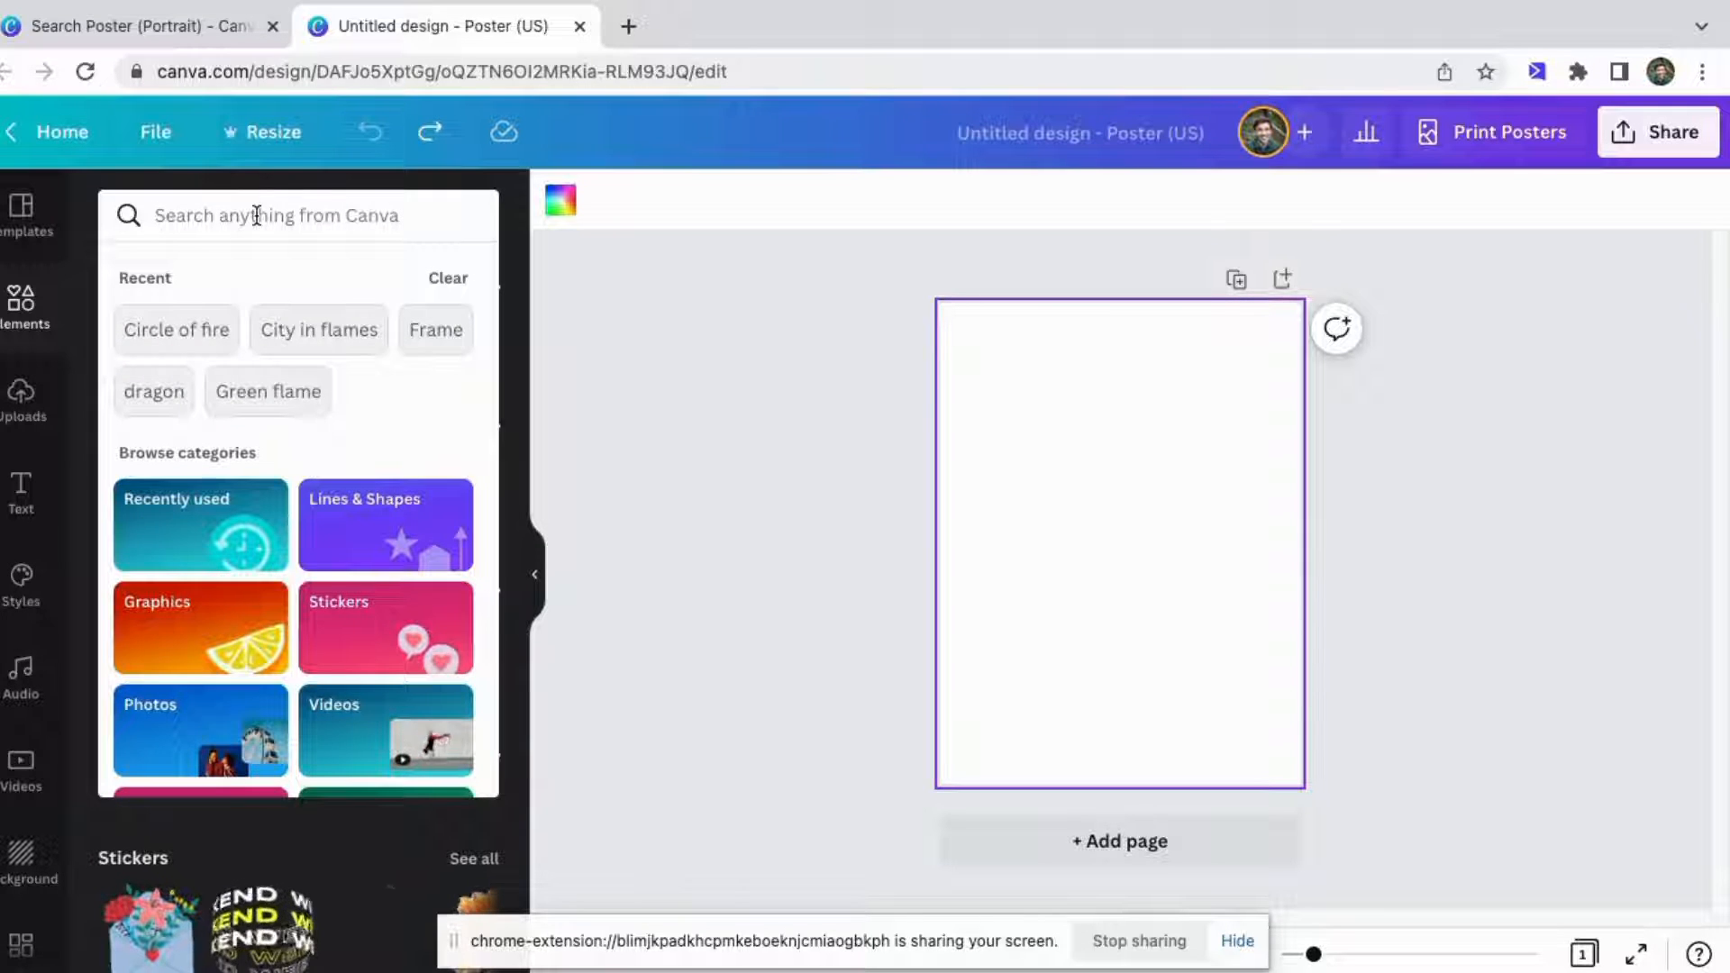
pyautogui.write('Dragons')
pyautogui.press('Return')
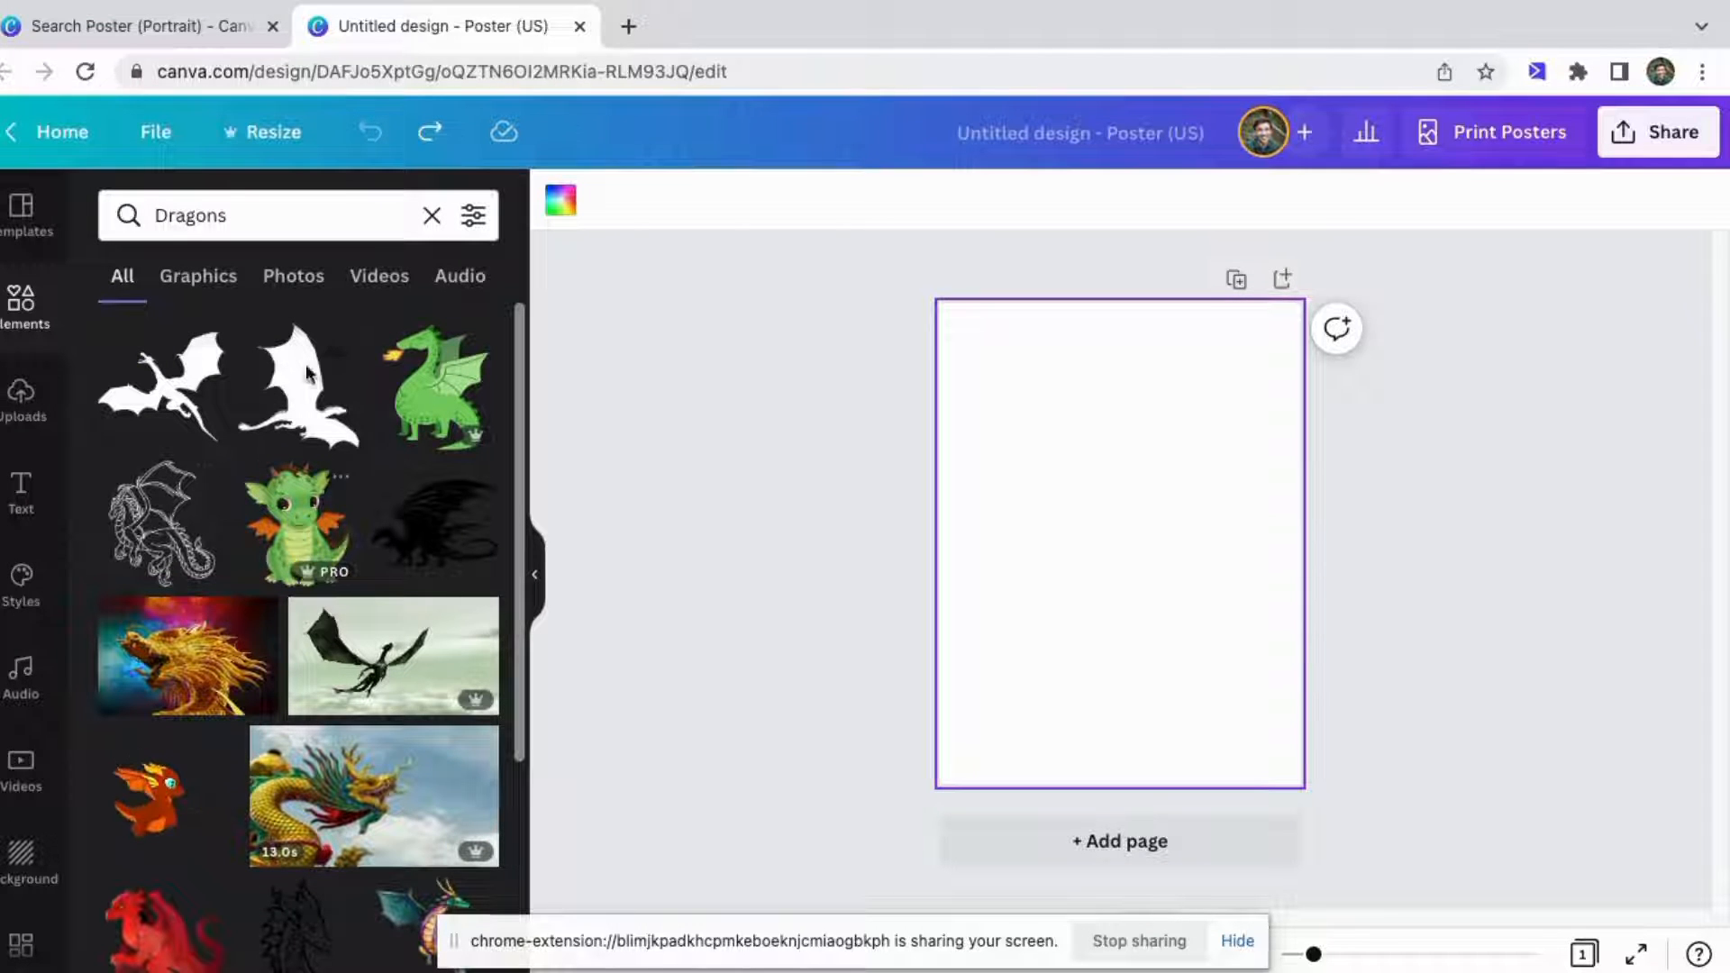
pyautogui.click(293, 279)
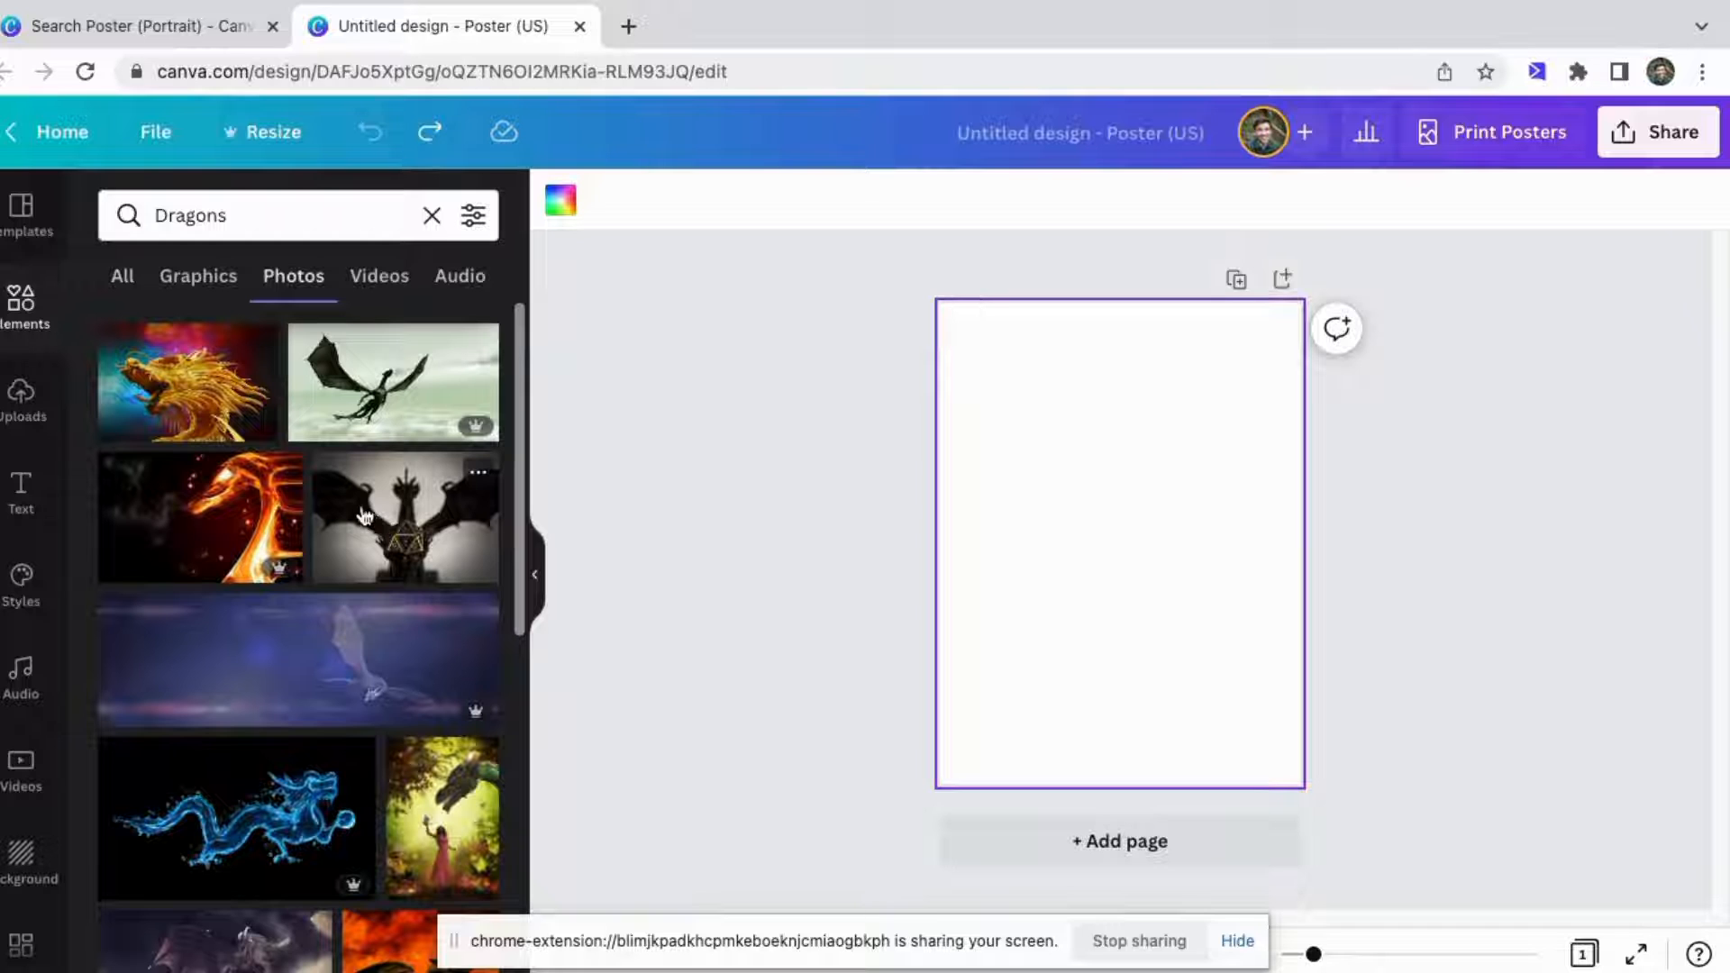
pyautogui.moveTo(390, 527); pyautogui.dragTo(1121, 543)
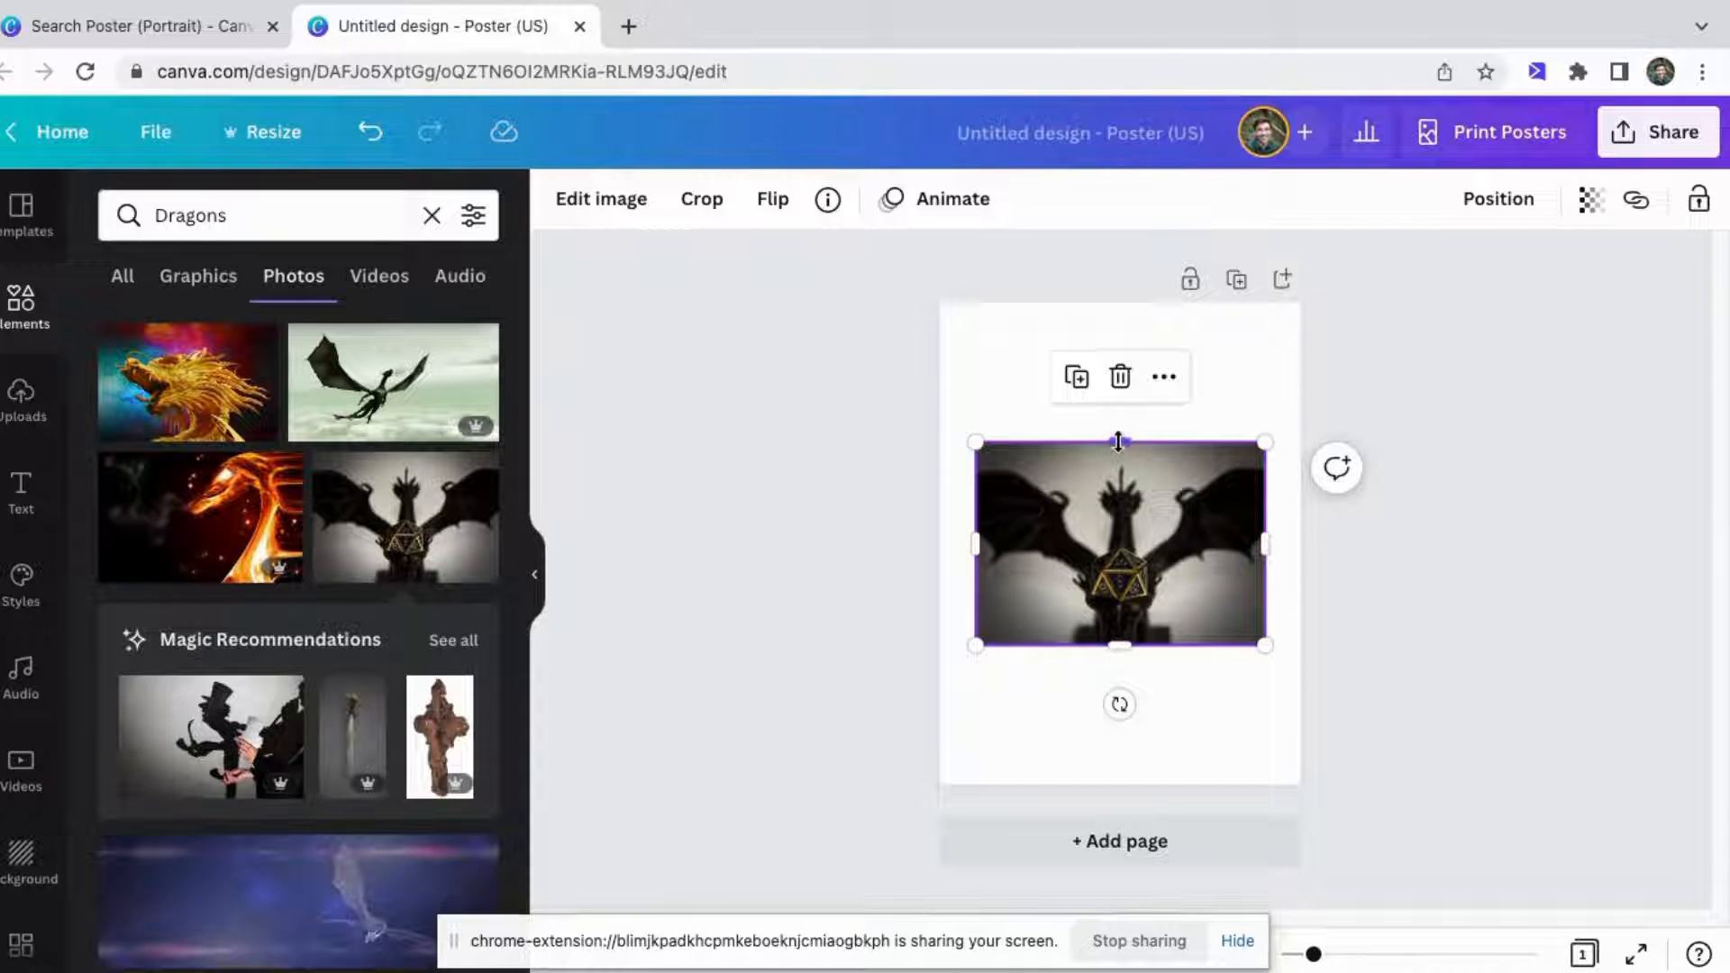
# Stretch the dragon photo to cover the entire poster page.
pyautogui.moveTo(1118, 442); pyautogui.dragTo(1118, 302)
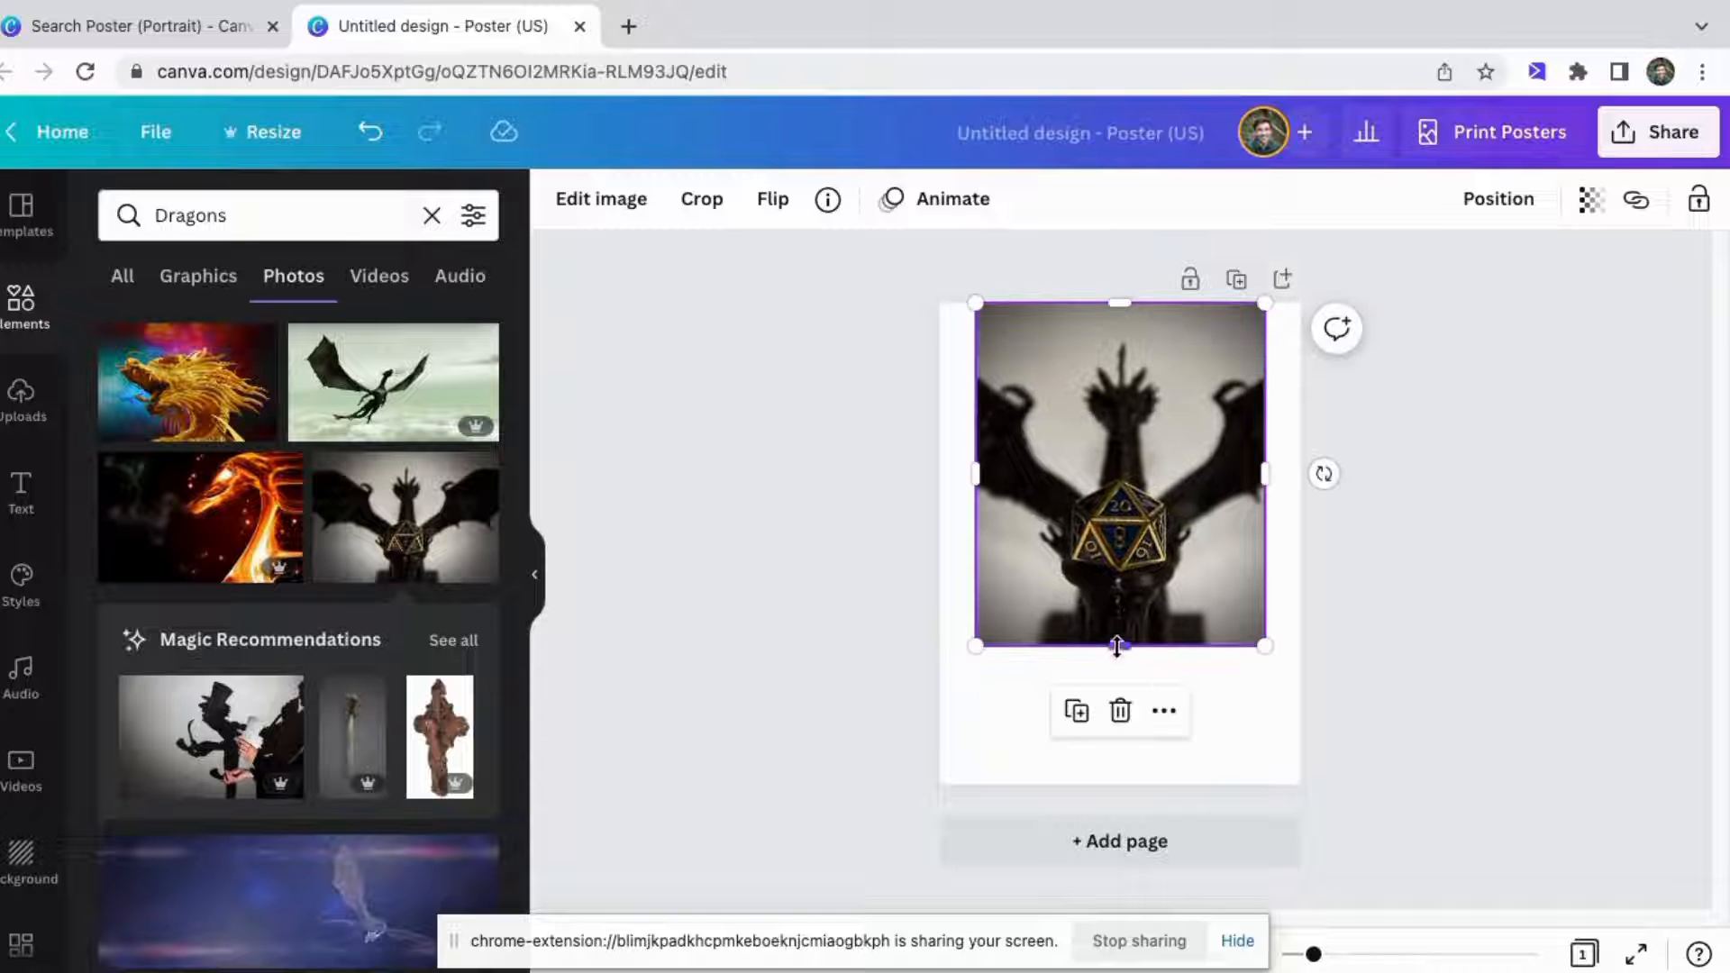
pyautogui.moveTo(1117, 645); pyautogui.dragTo(1117, 784)
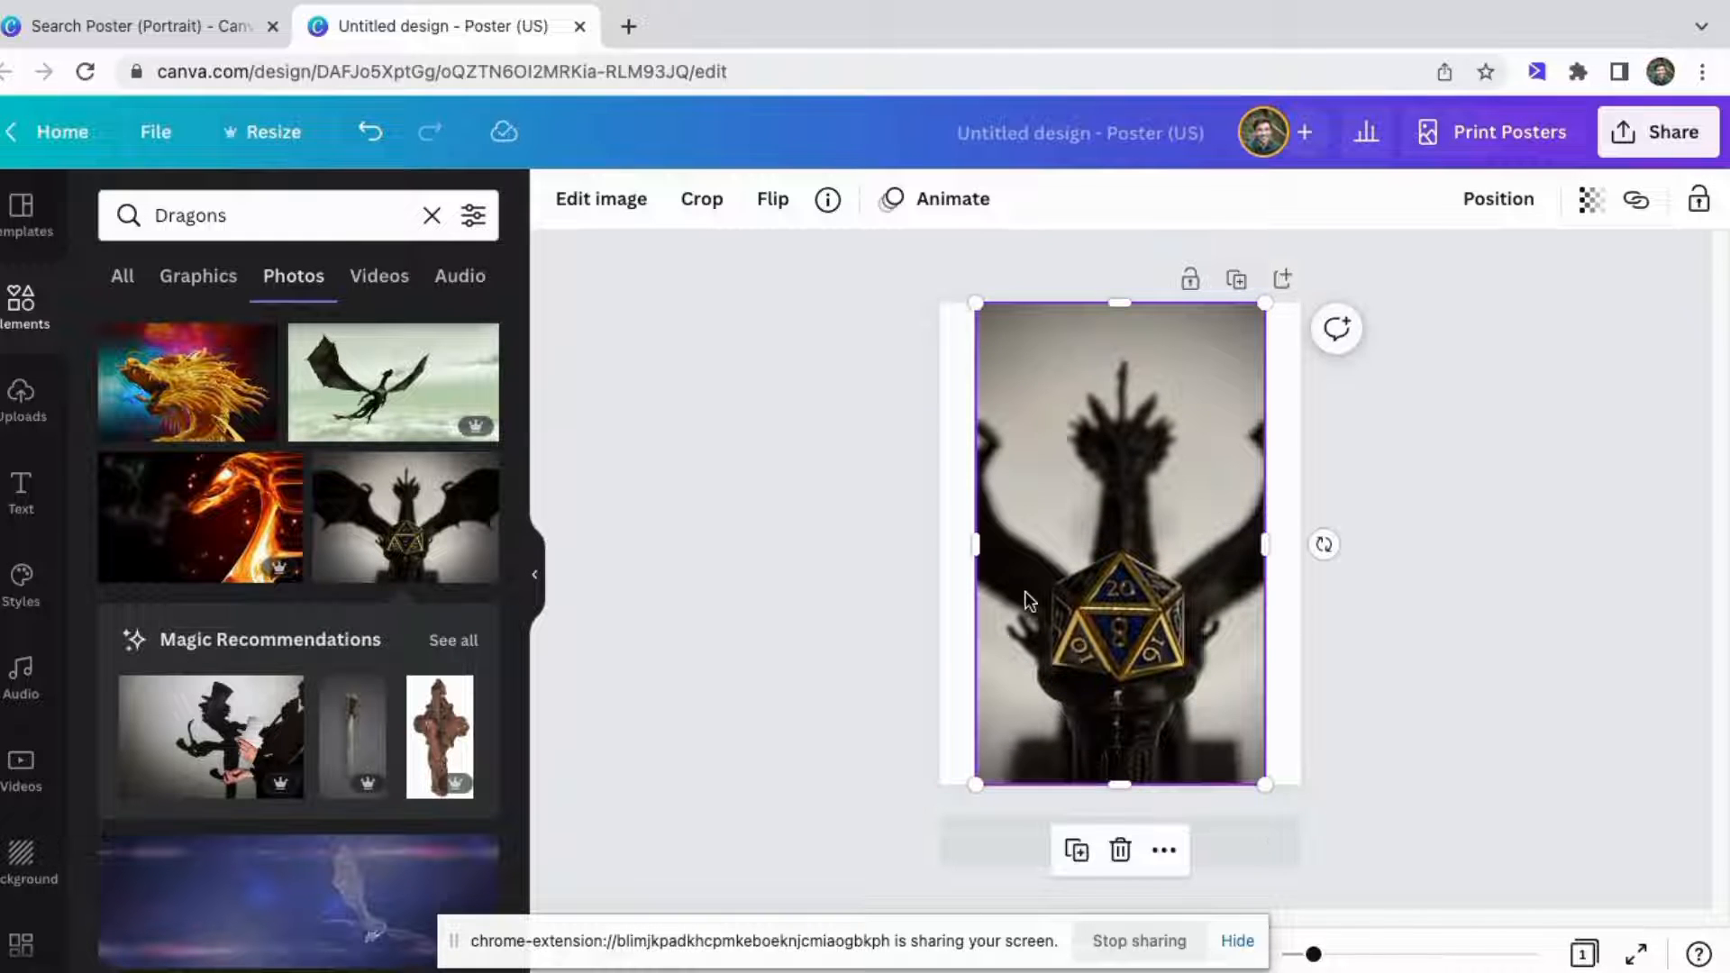
pyautogui.moveTo(980, 554); pyautogui.dragTo(939, 546)
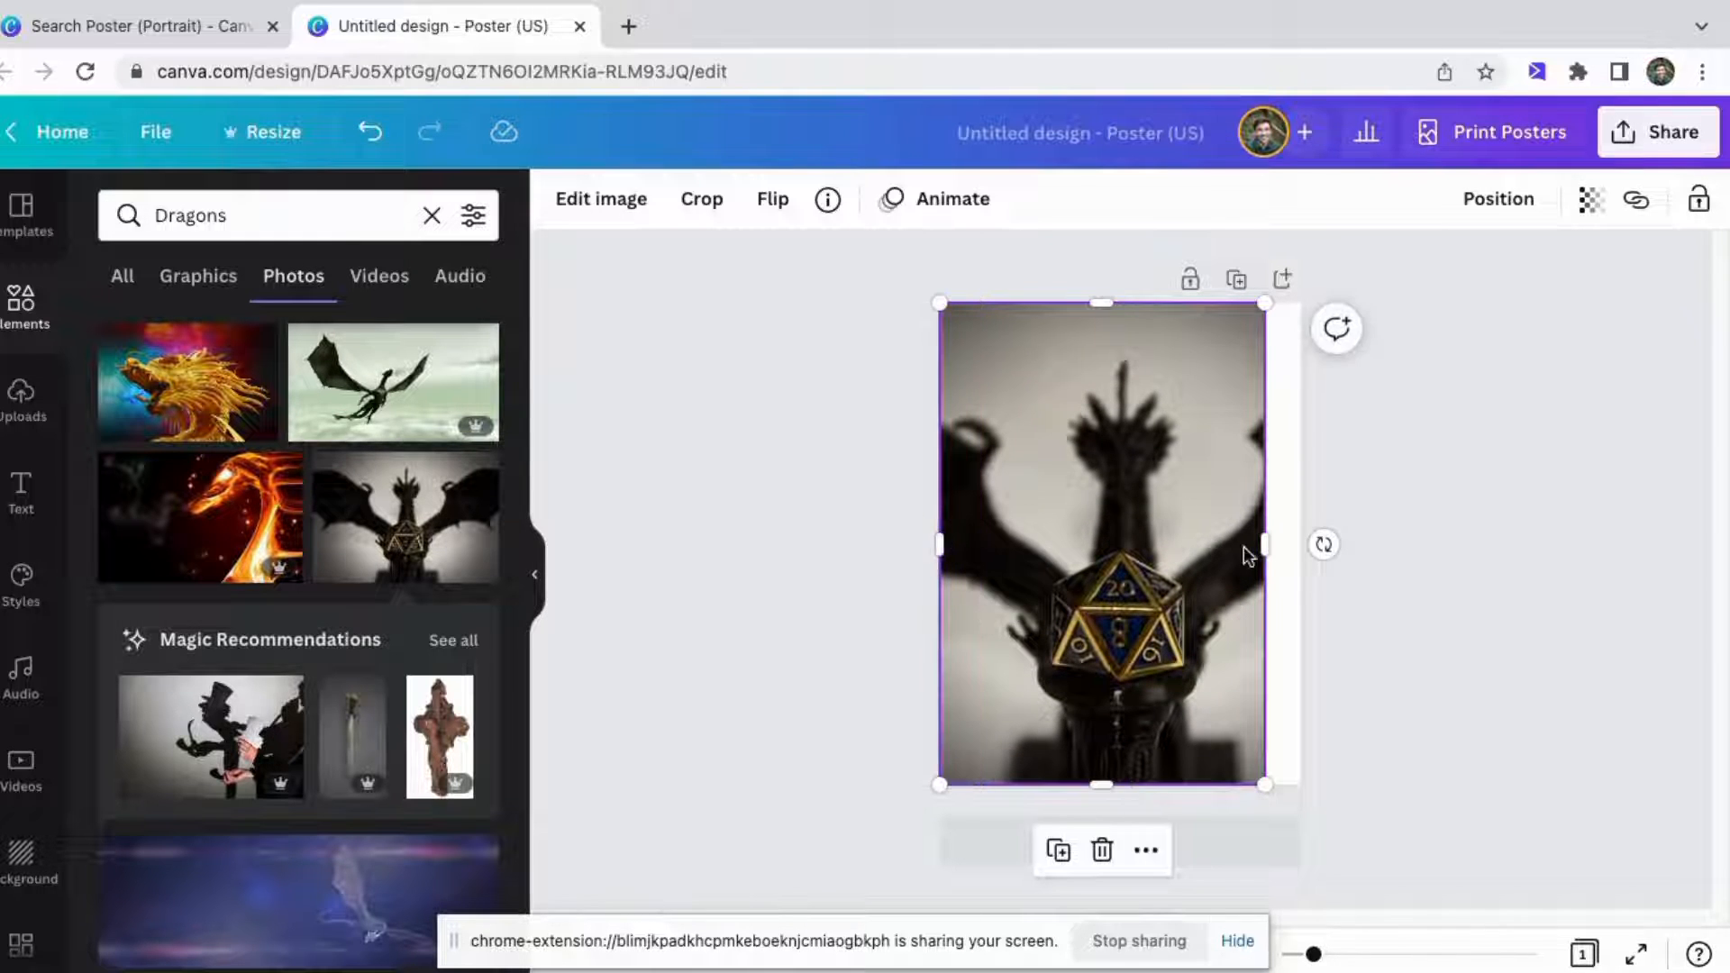
pyautogui.moveTo(1258, 547); pyautogui.dragTo(1300, 545)
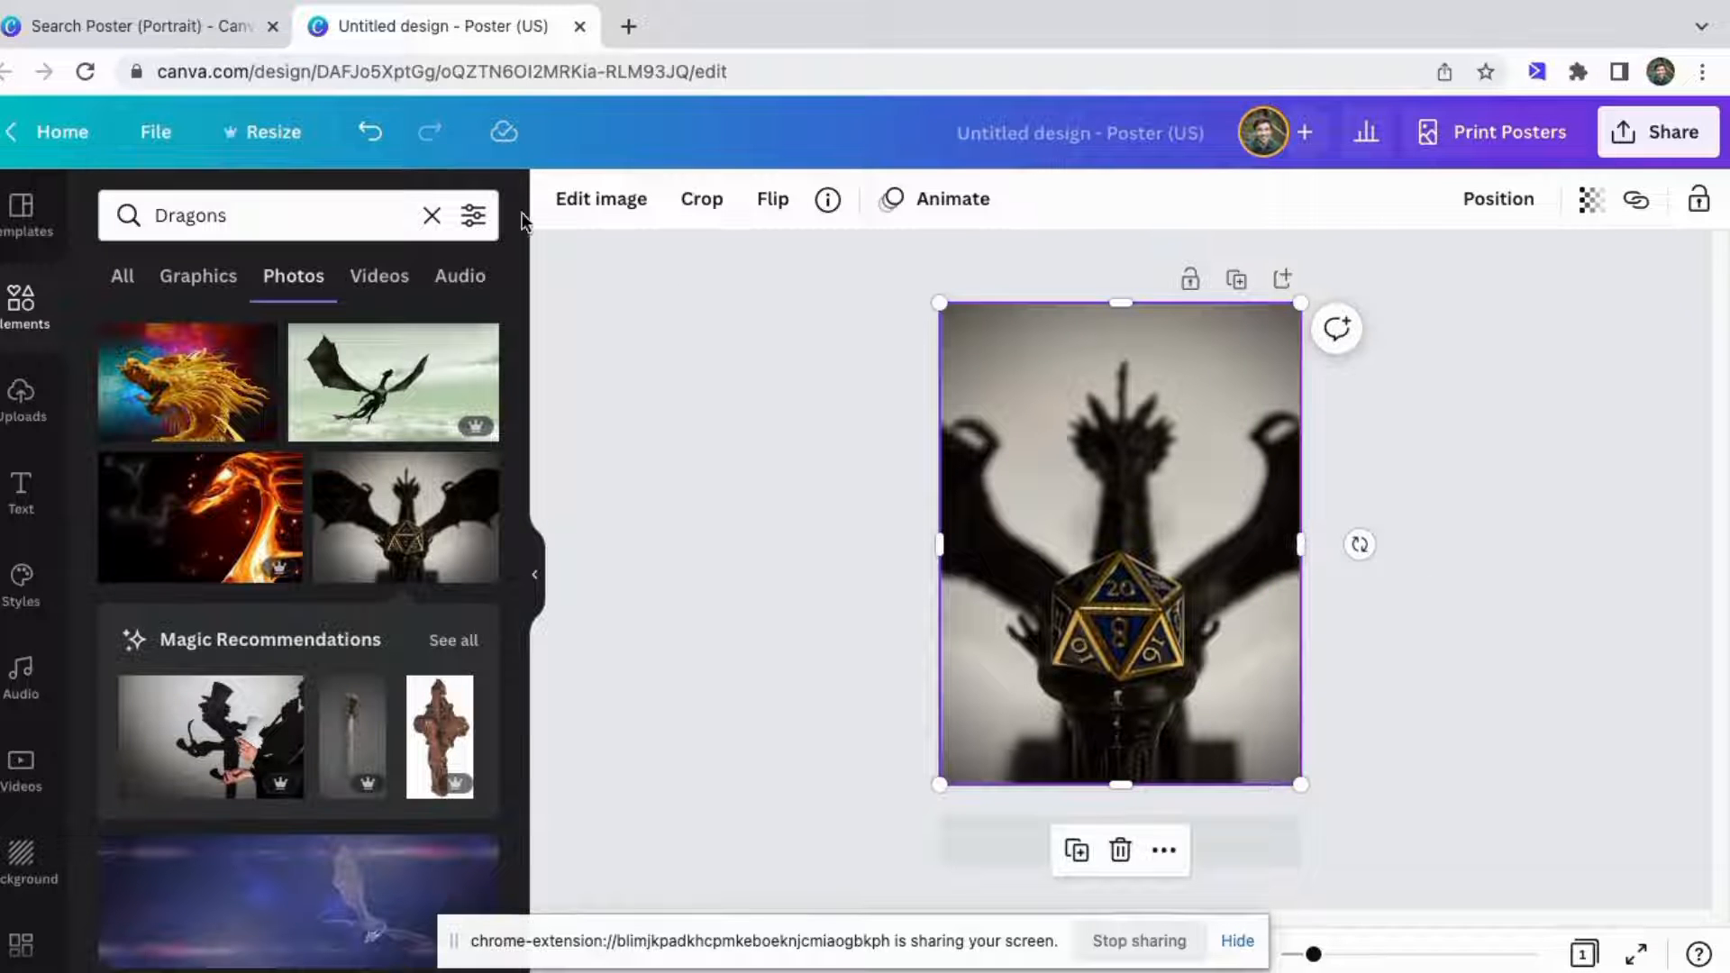
pyautogui.click(215, 36)
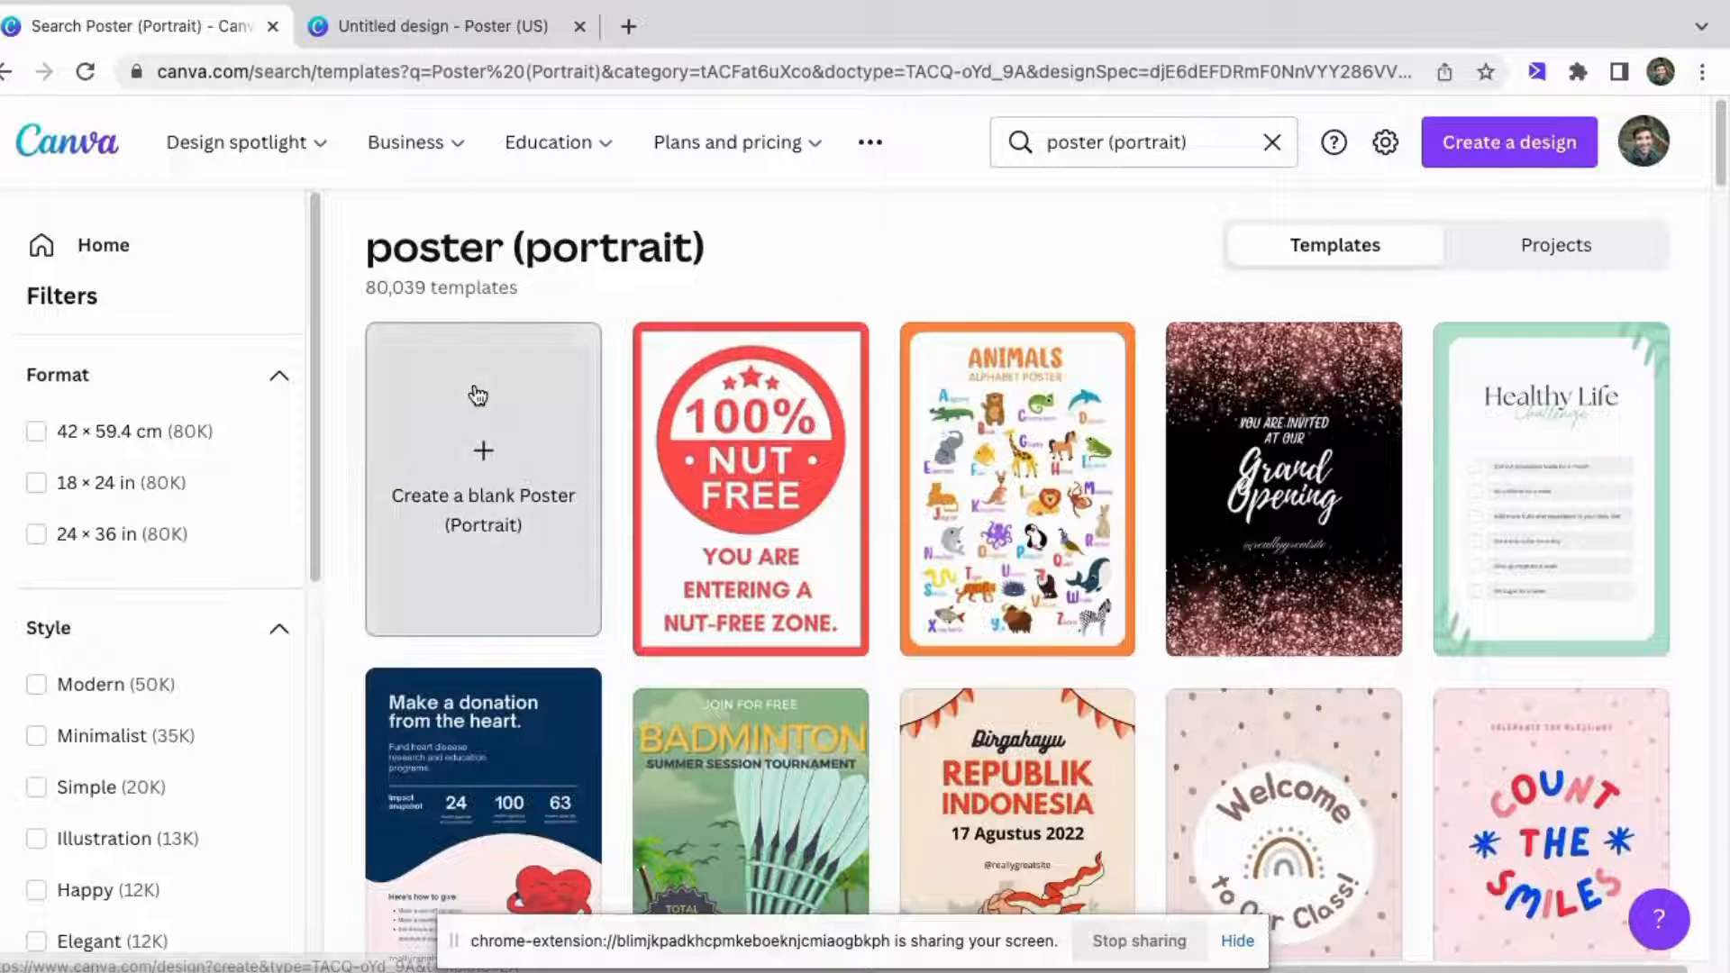
pyautogui.click(442, 29)
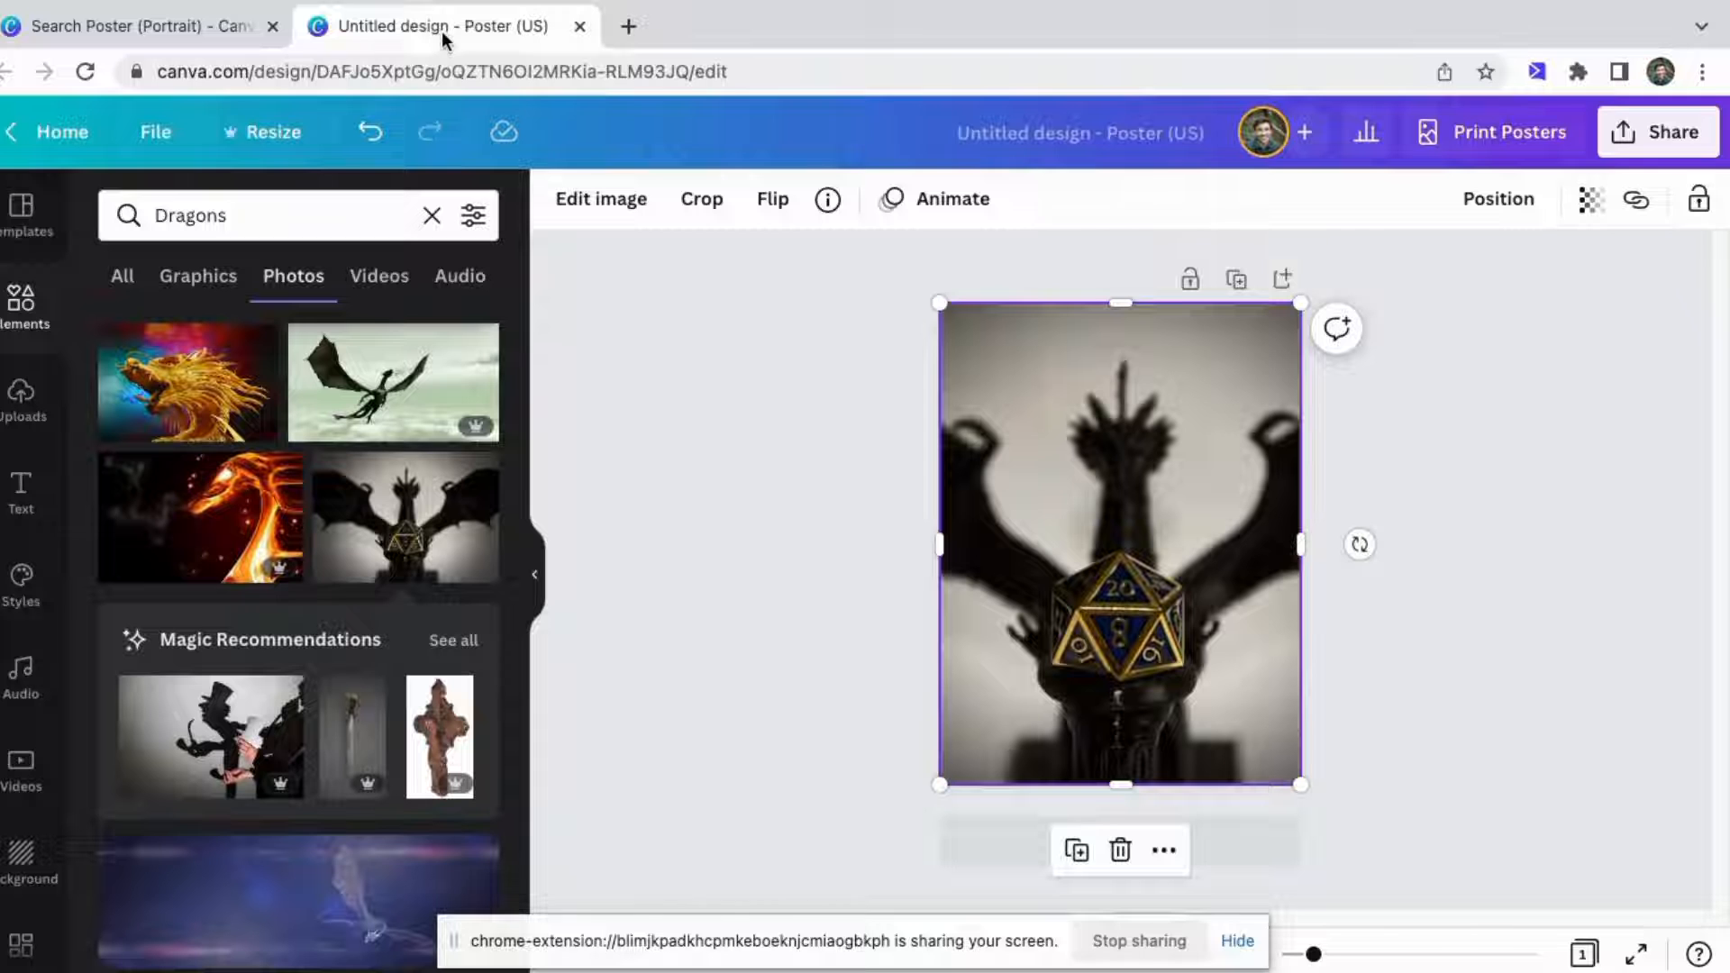
# Resize the design to the Instagram Post (Square) format.
pyautogui.click(261, 135)
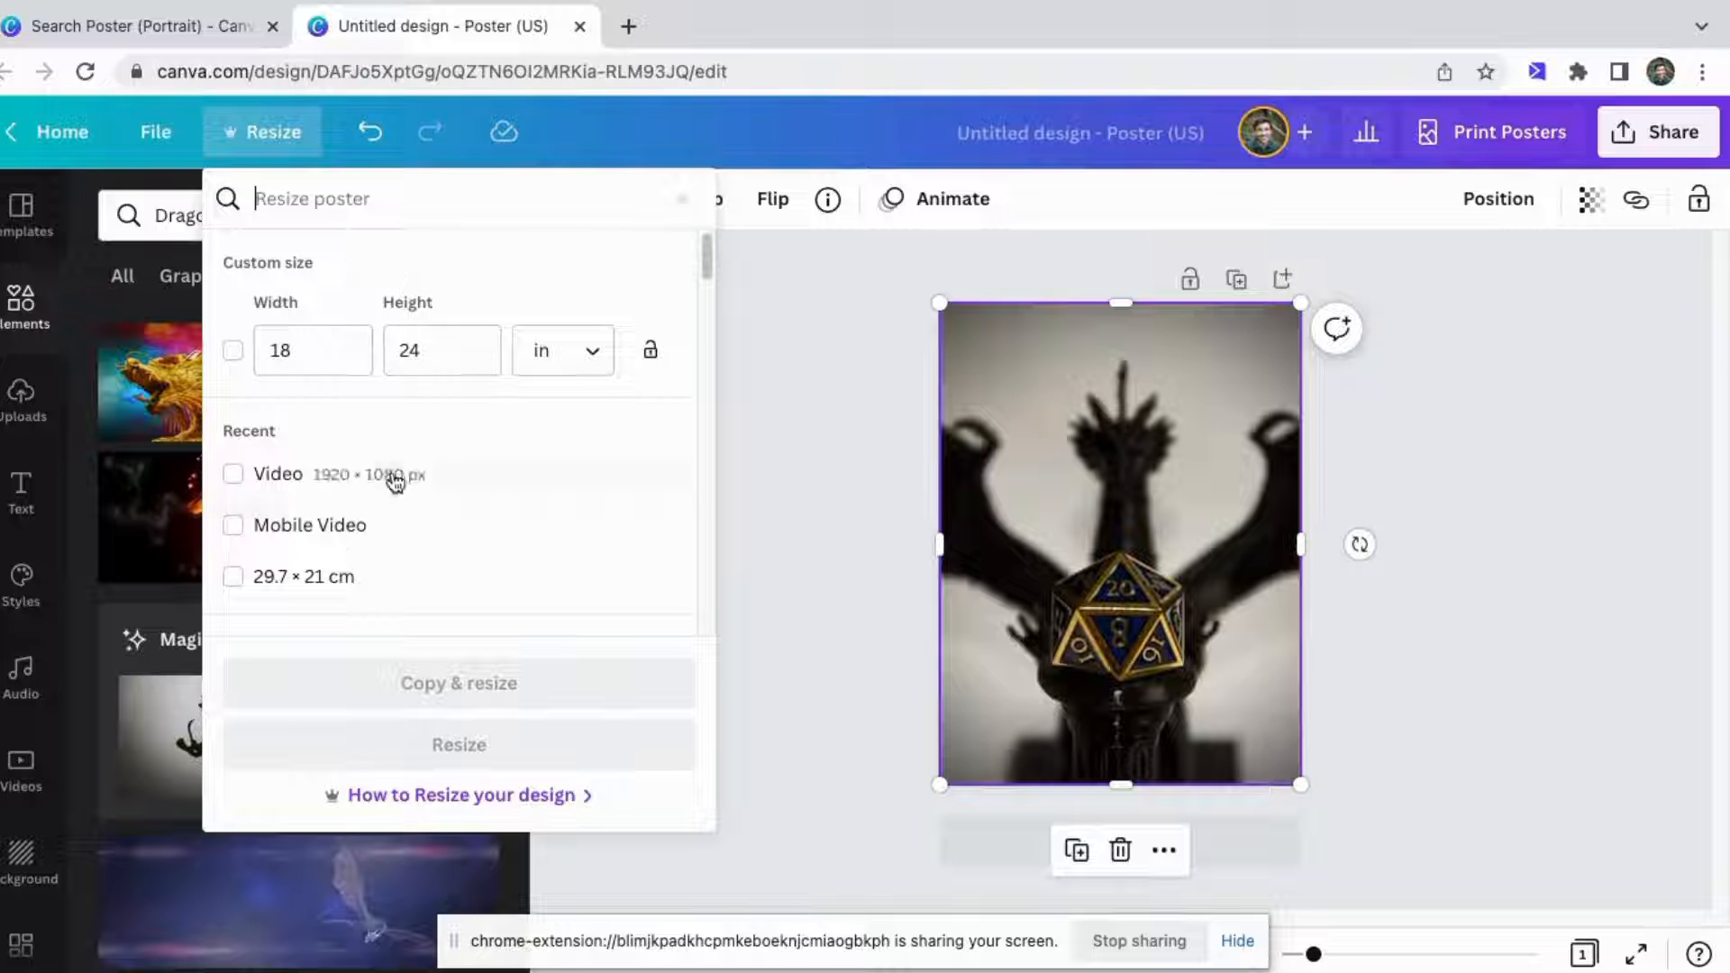
pyautogui.scroll(-5, 395, 482)
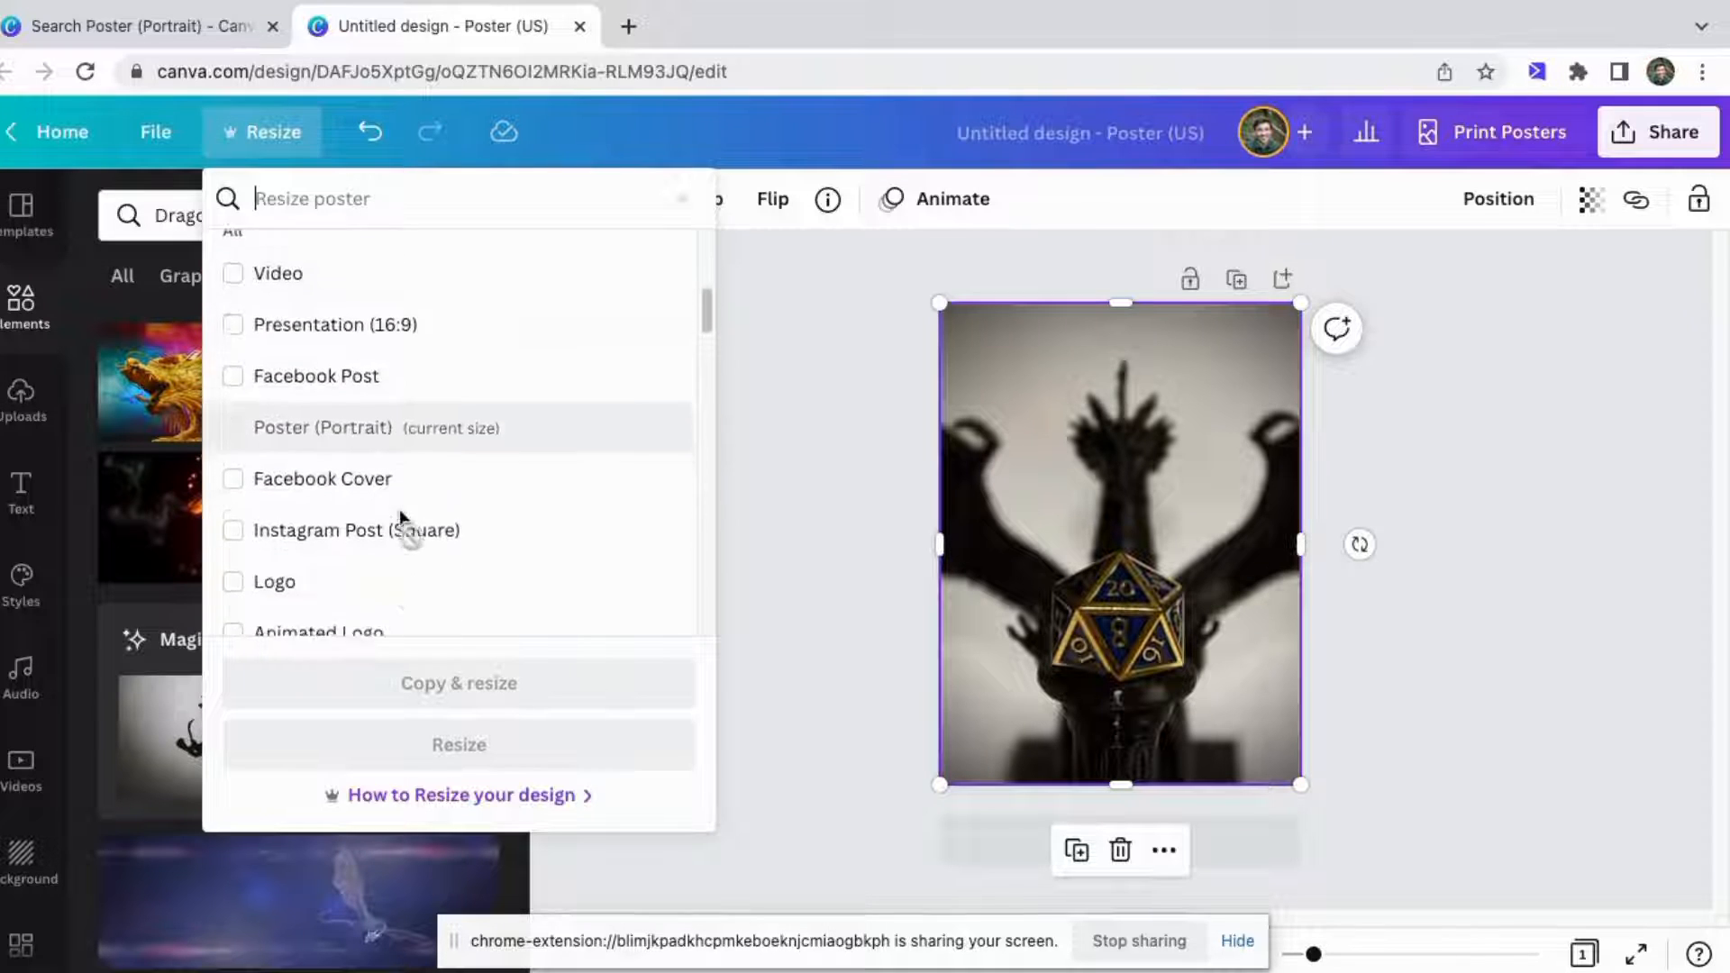
pyautogui.scroll(-3, 400, 518)
pyautogui.click(234, 344)
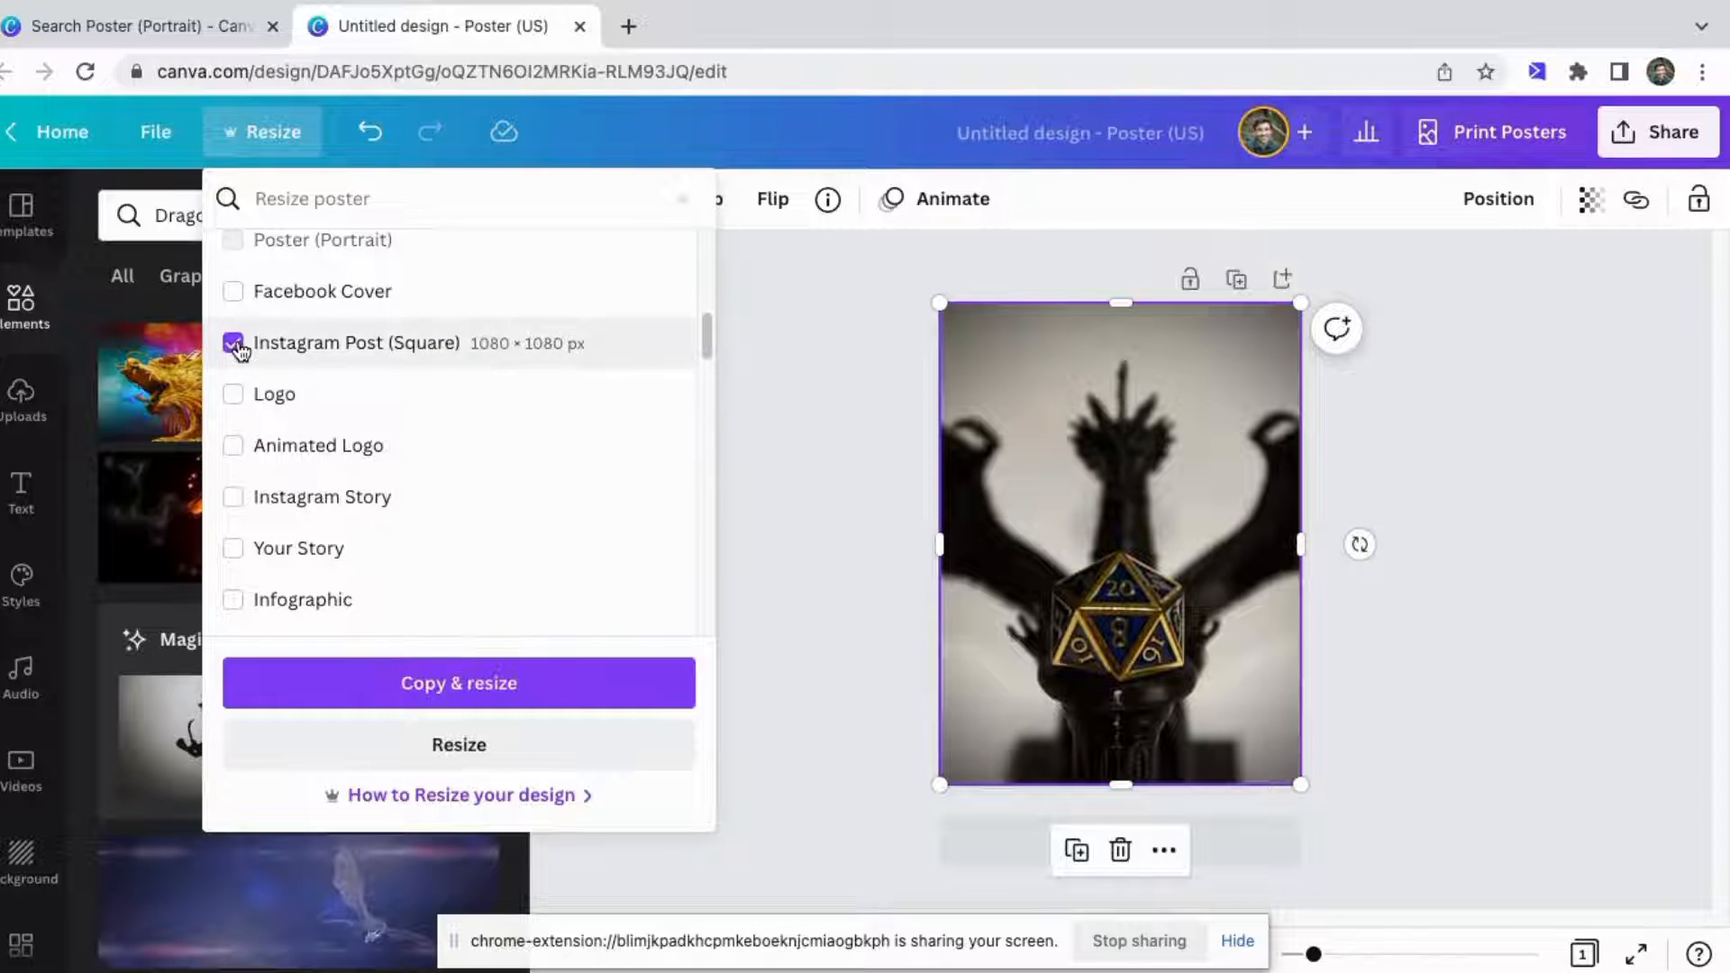
pyautogui.click(536, 755)
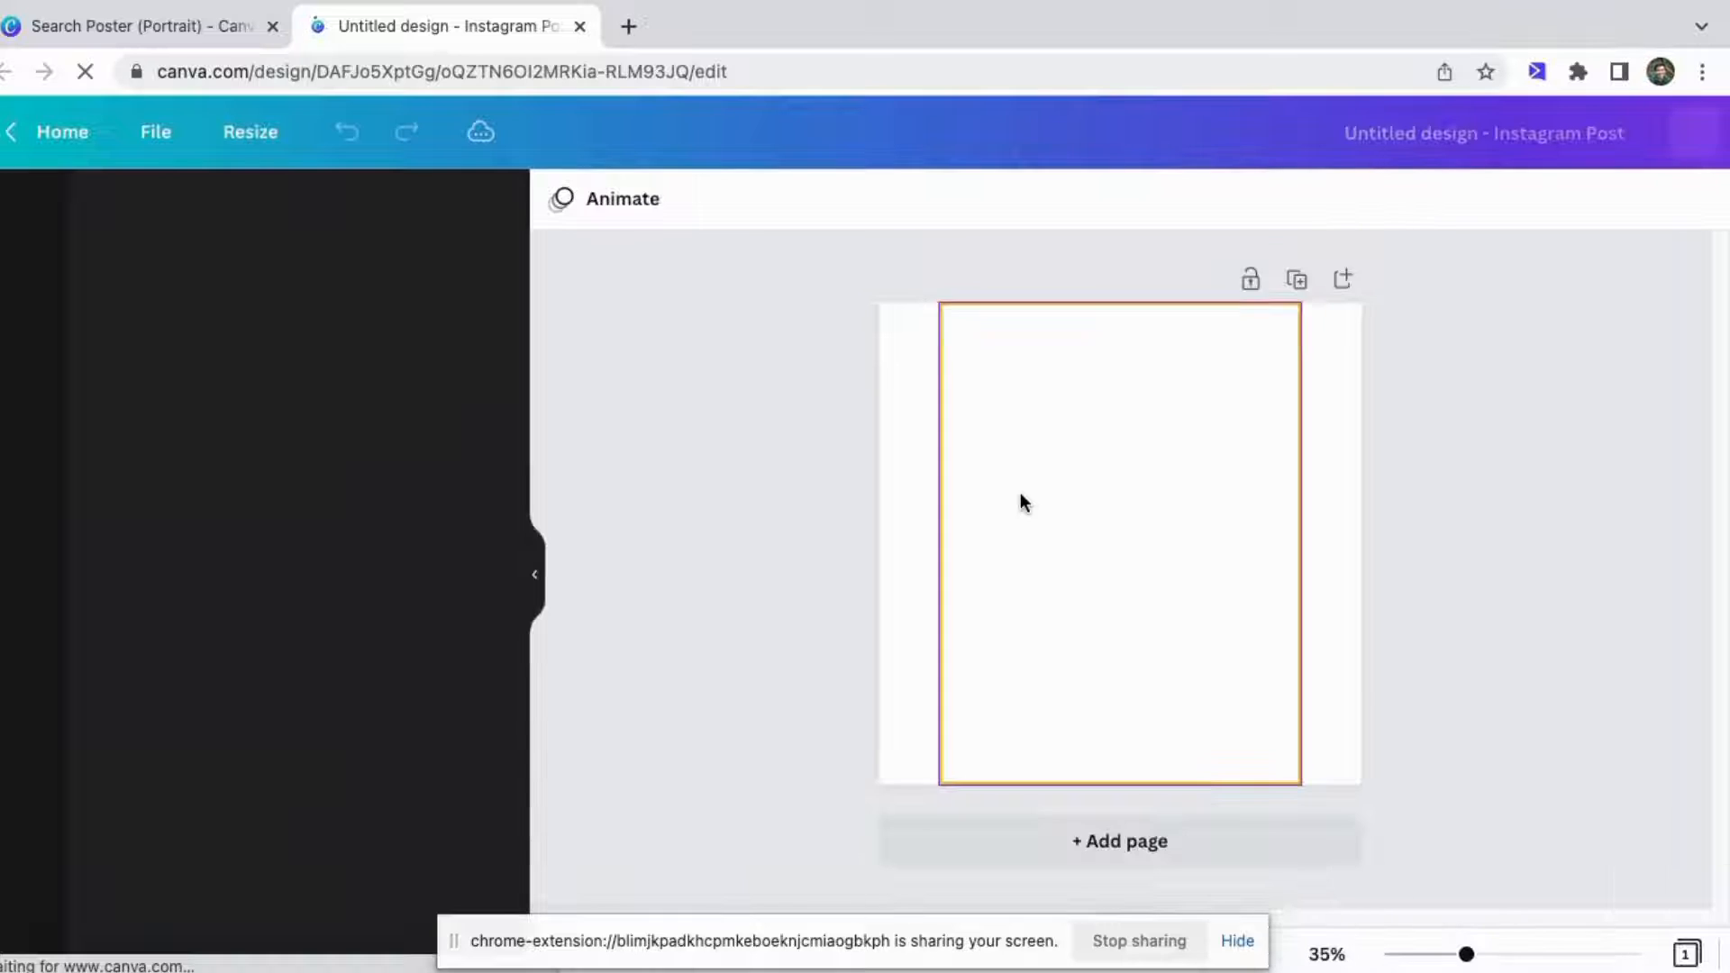
# Stretch the dragon photo sideways so it fills the square page.
pyautogui.click(976, 497)
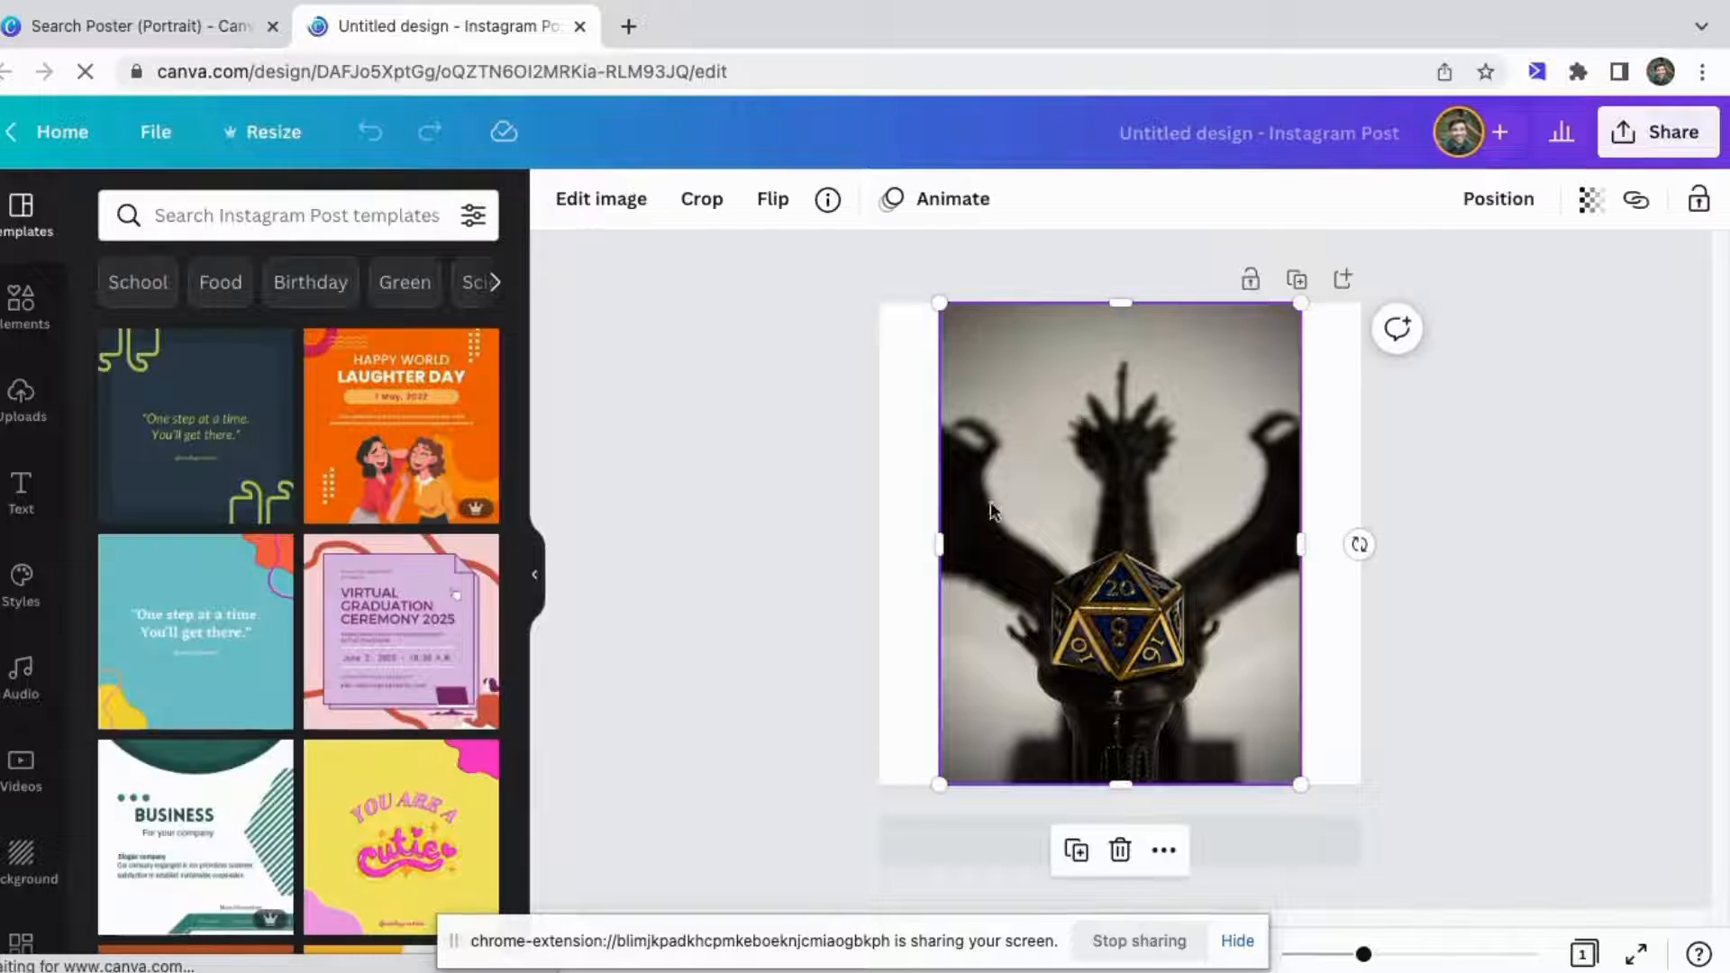
pyautogui.moveTo(940, 544); pyautogui.dragTo(878, 551)
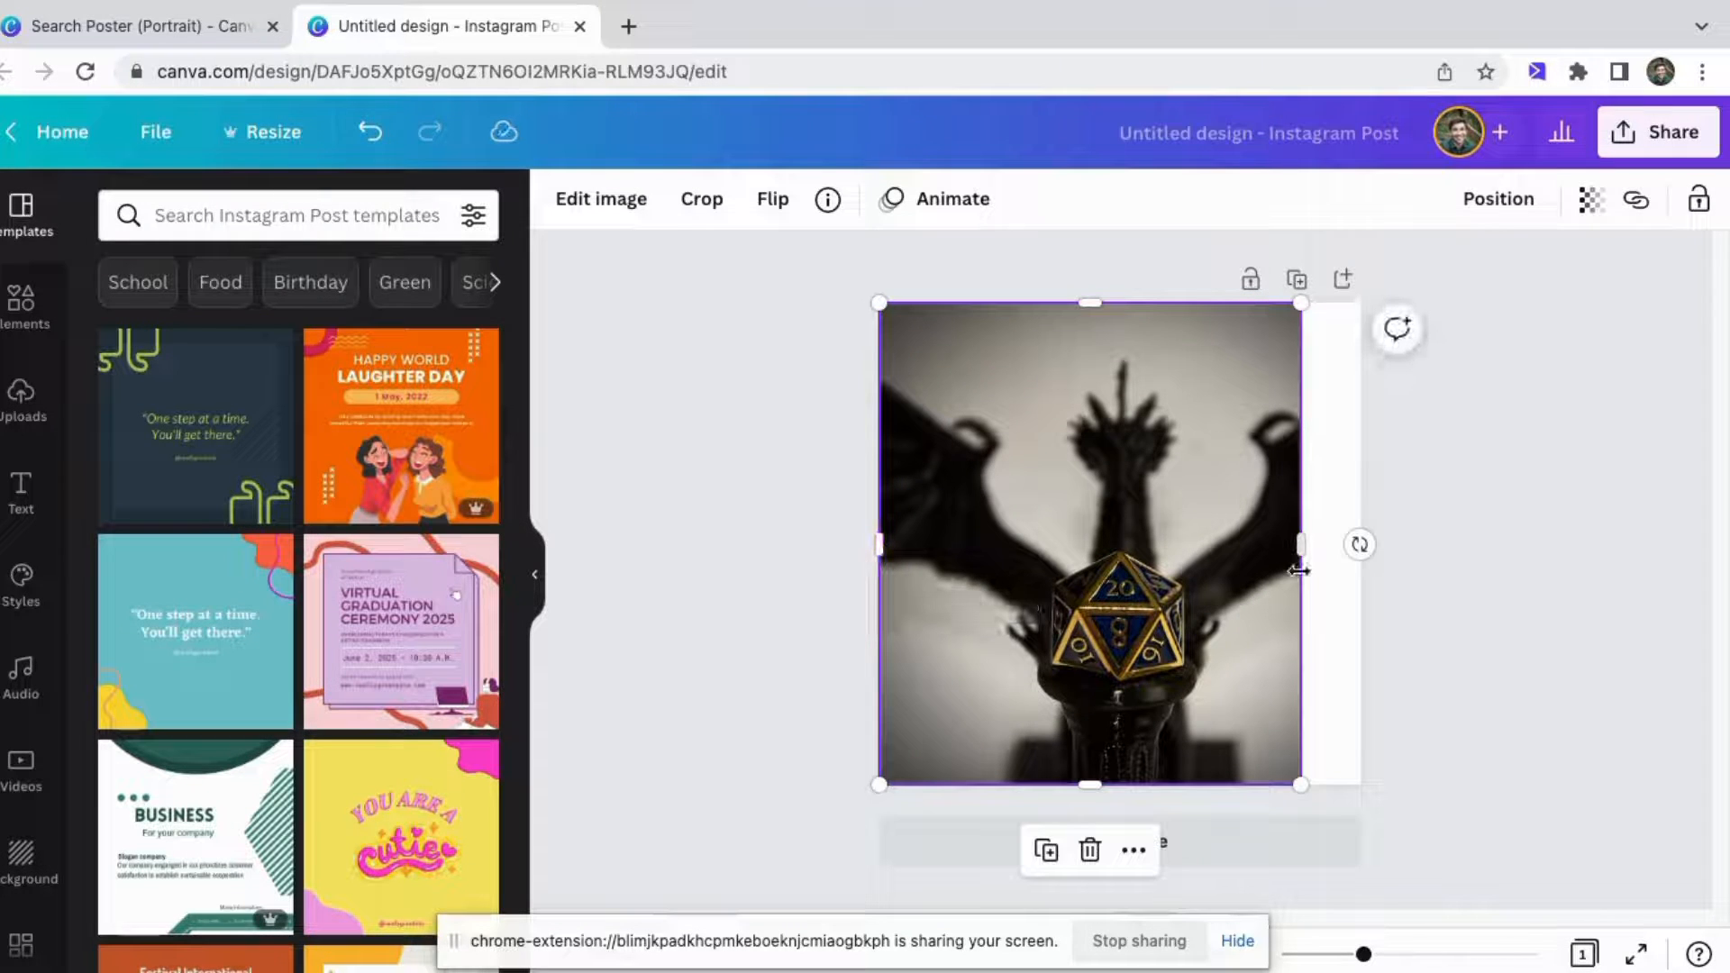
pyautogui.moveTo(1298, 543); pyautogui.dragTo(1356, 543)
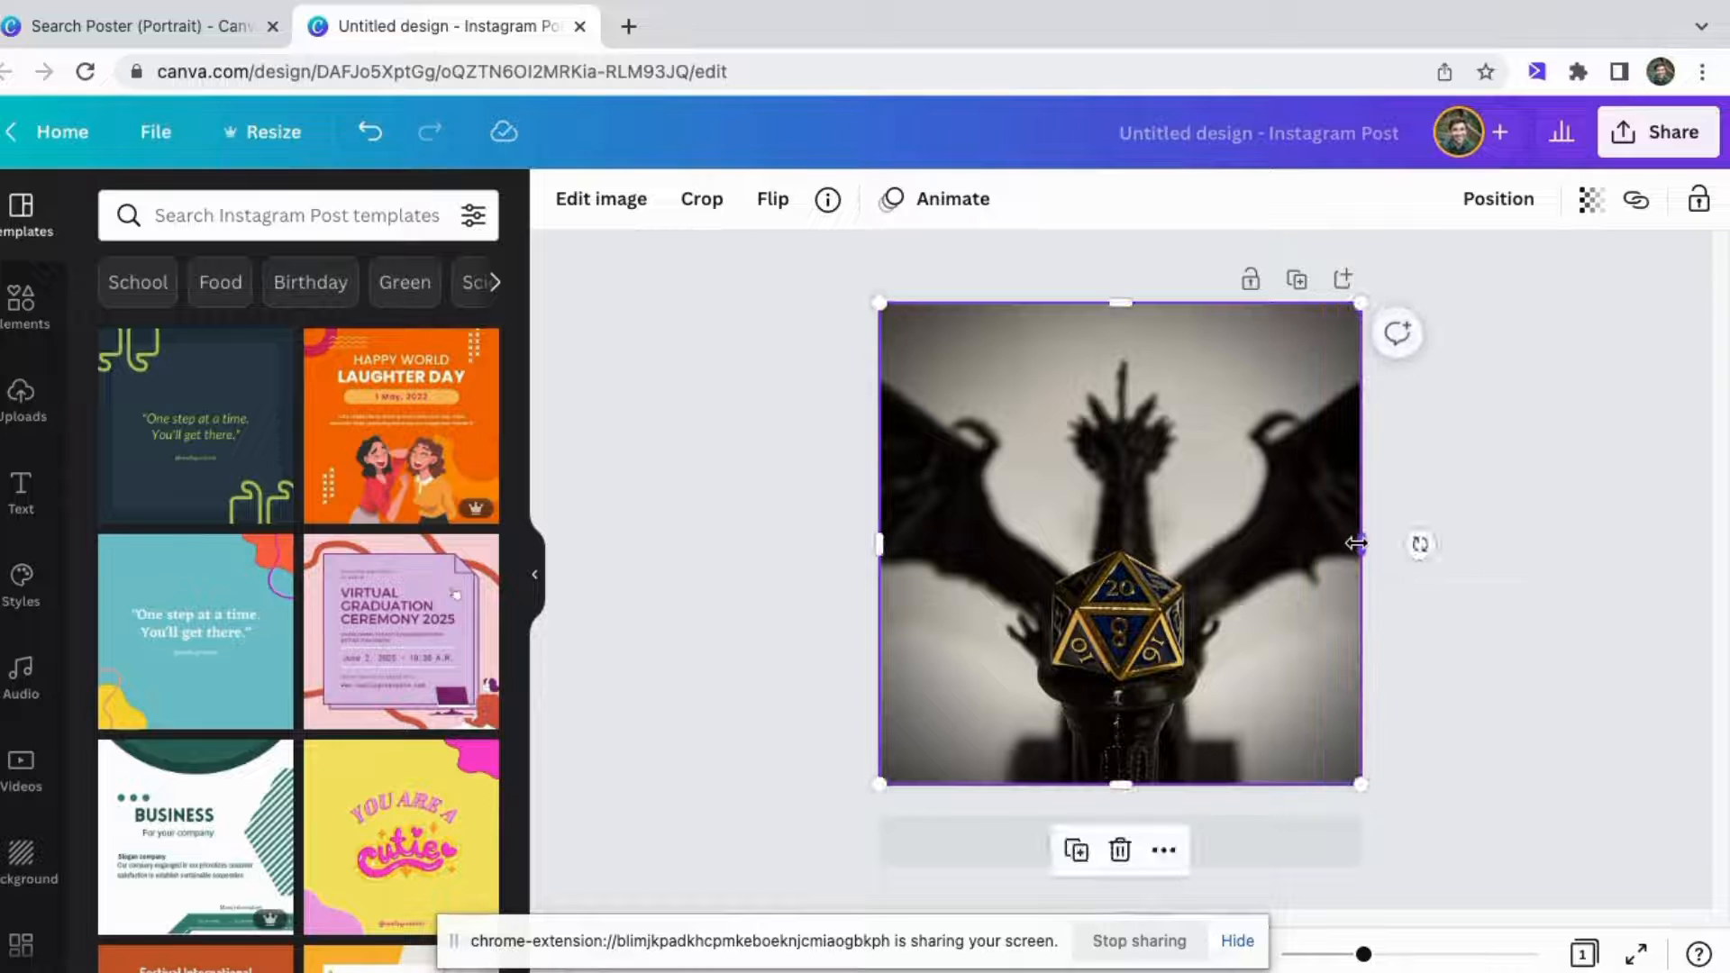
pyautogui.click(1534, 517)
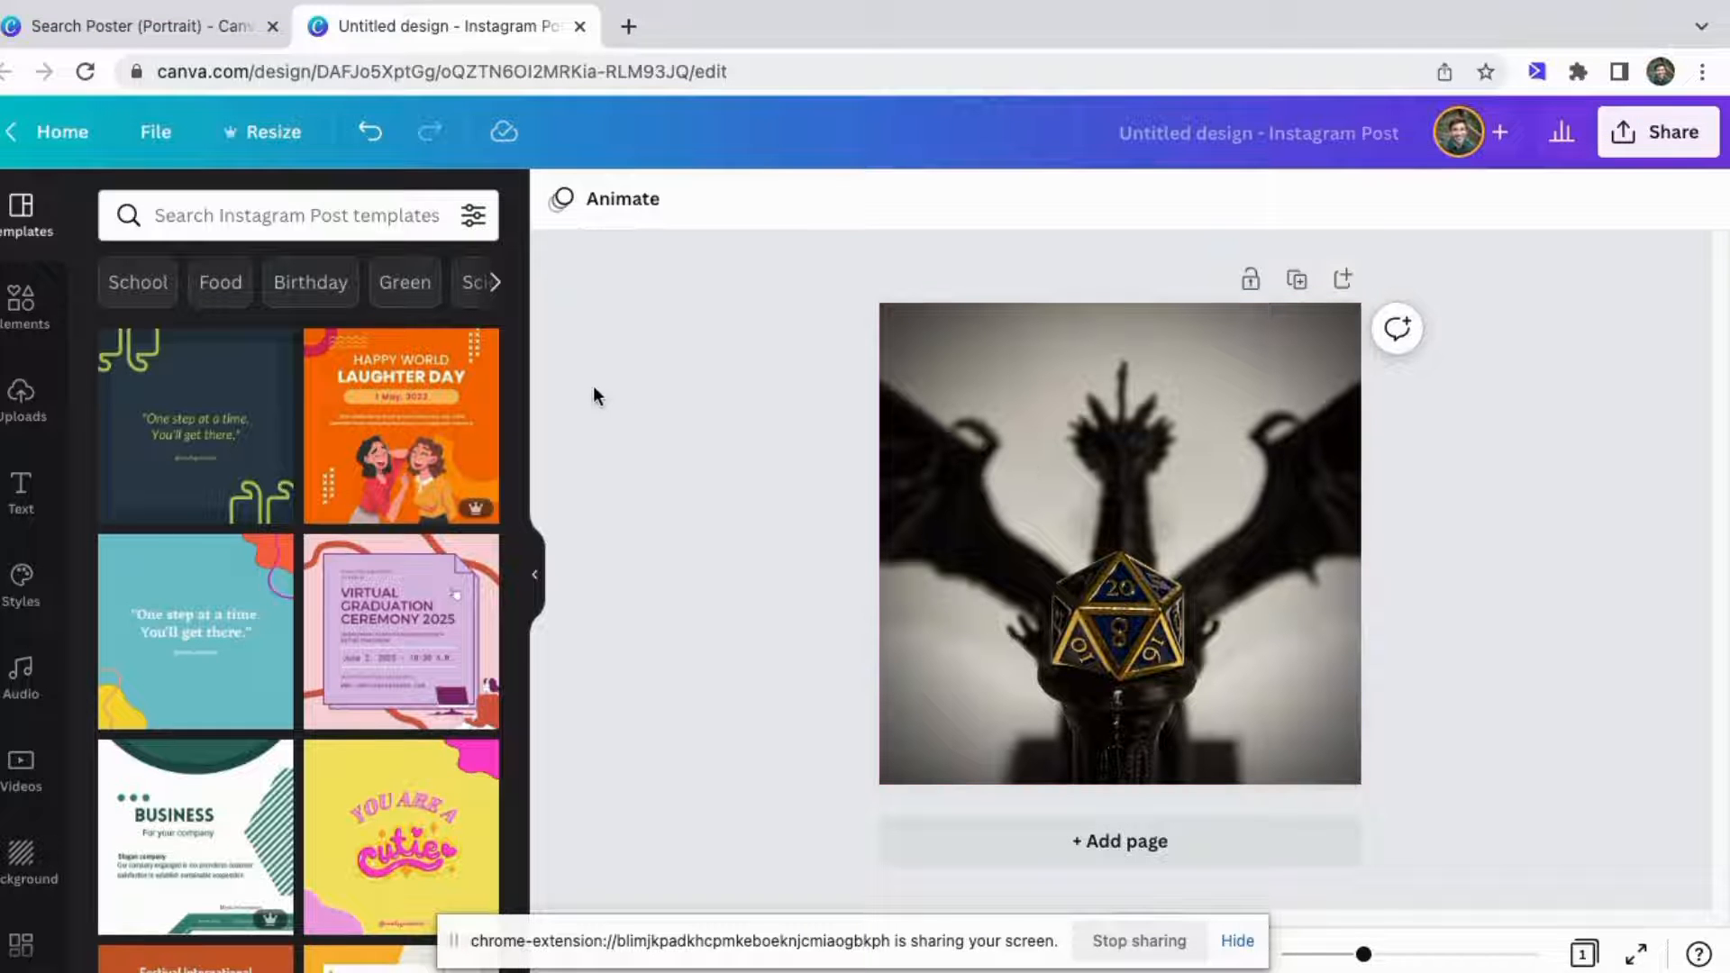
# Search the elements for Frame and add the circle frame to the page.
pyautogui.click(19, 304)
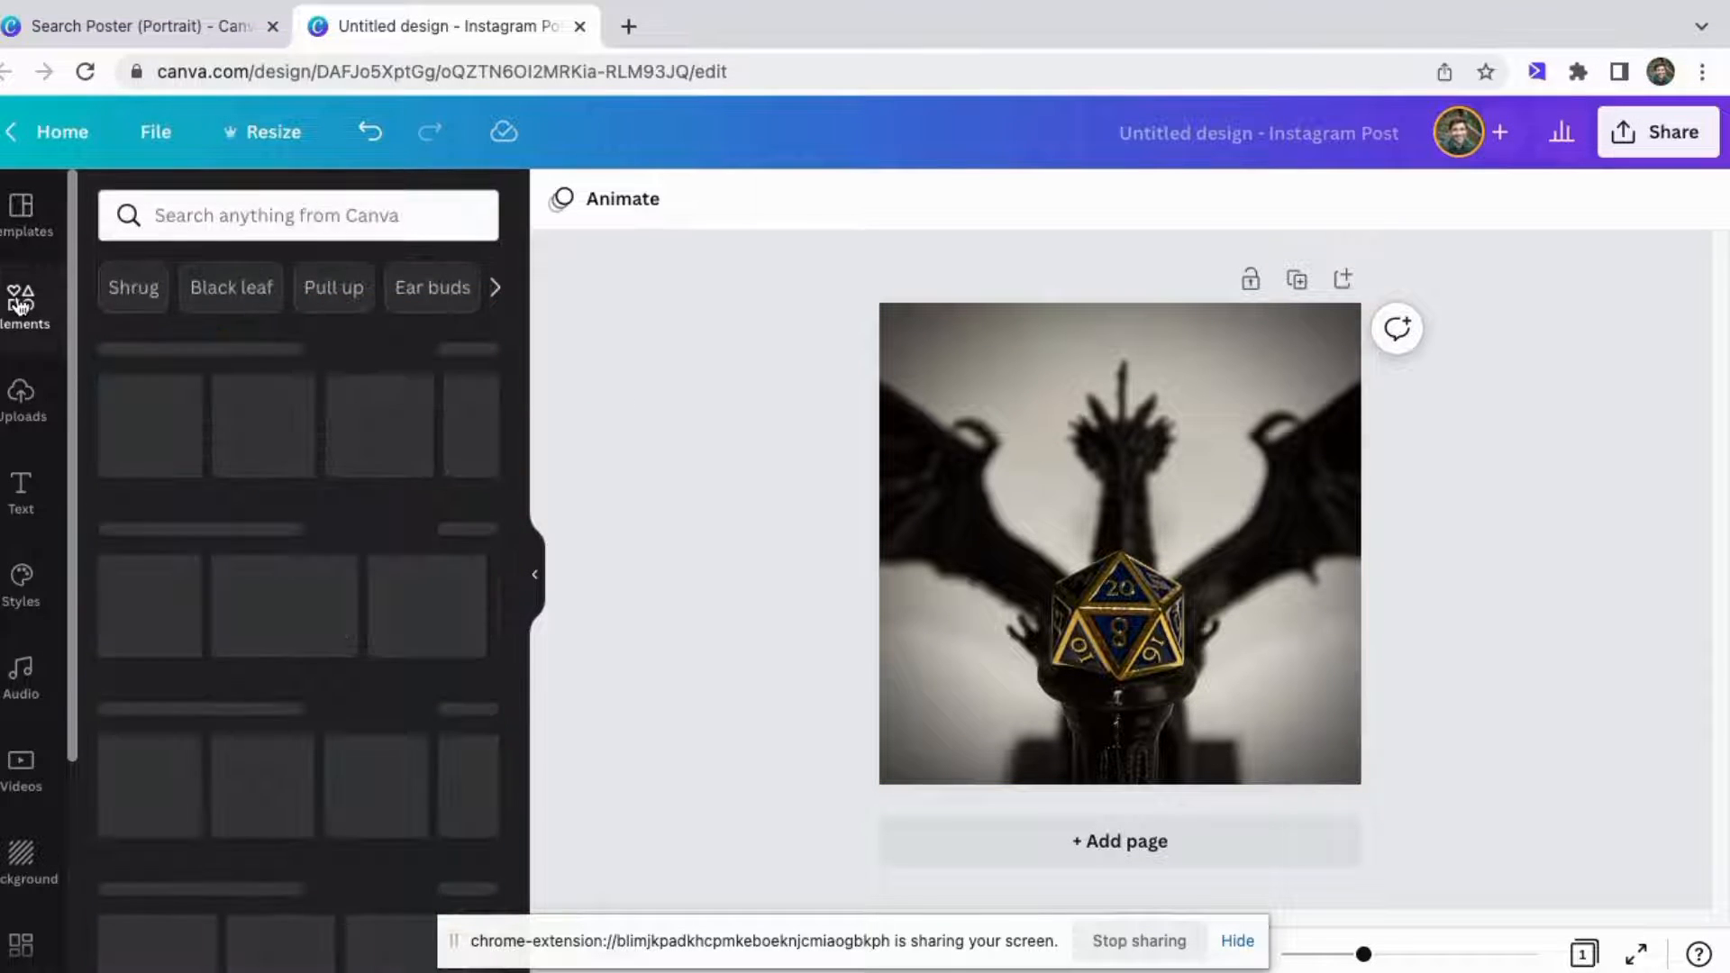
pyautogui.click(239, 214)
pyautogui.write('frame')
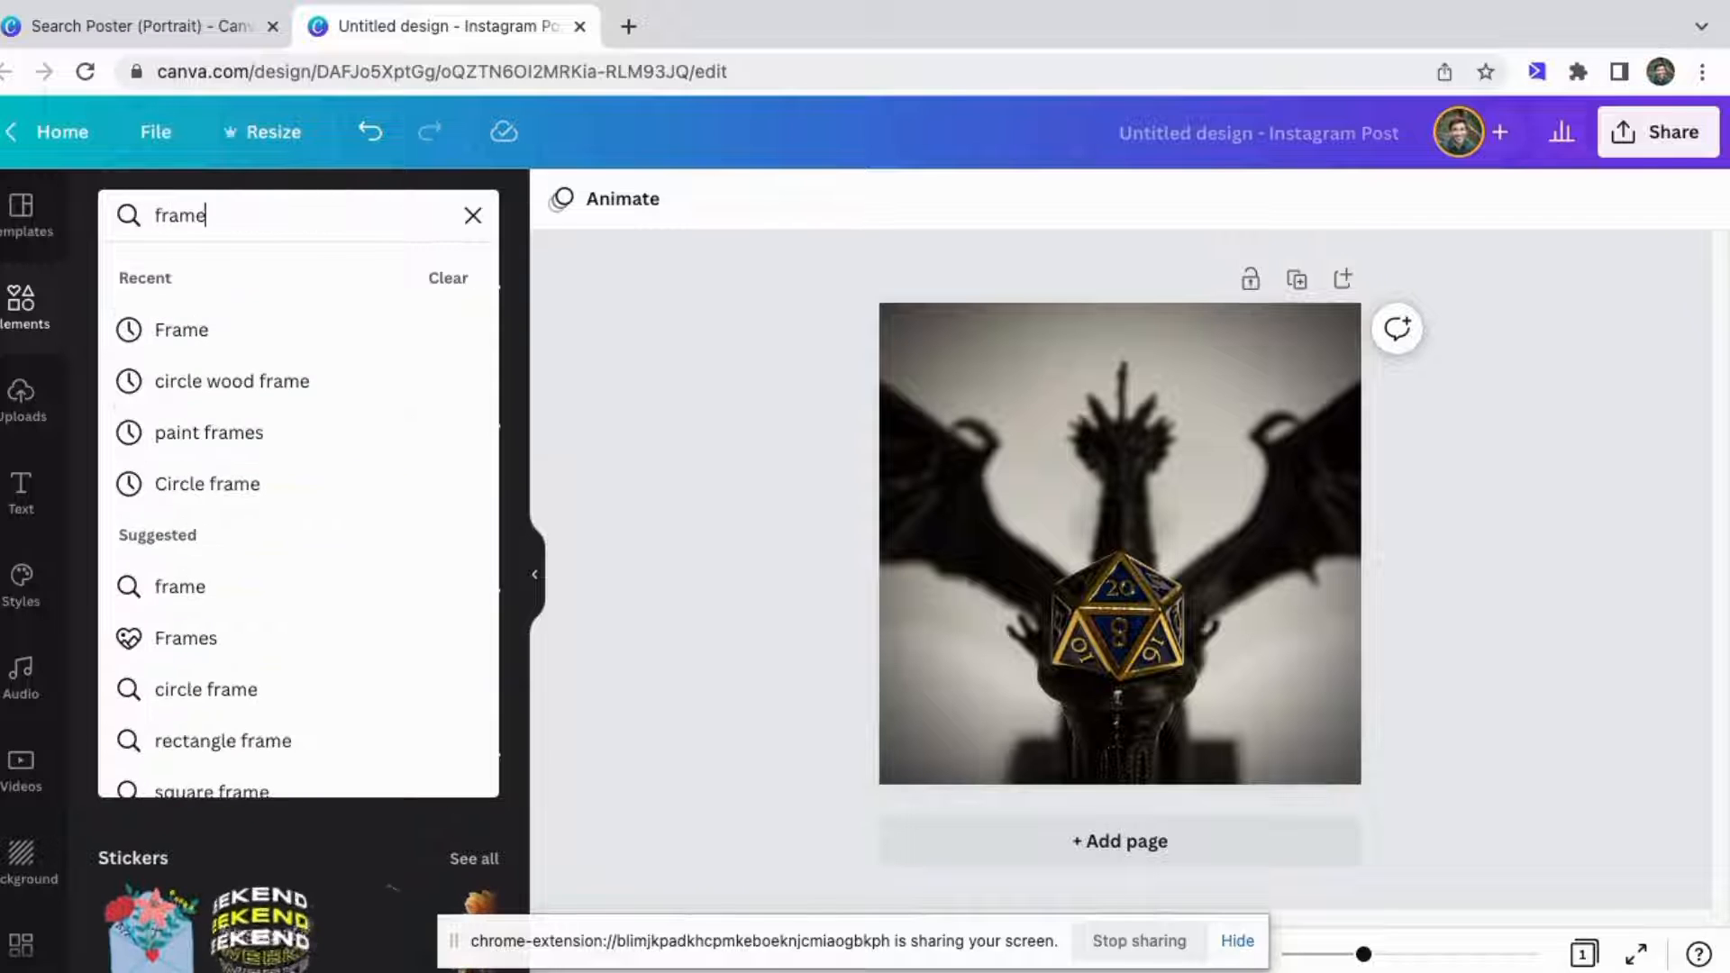
pyautogui.click(348, 333)
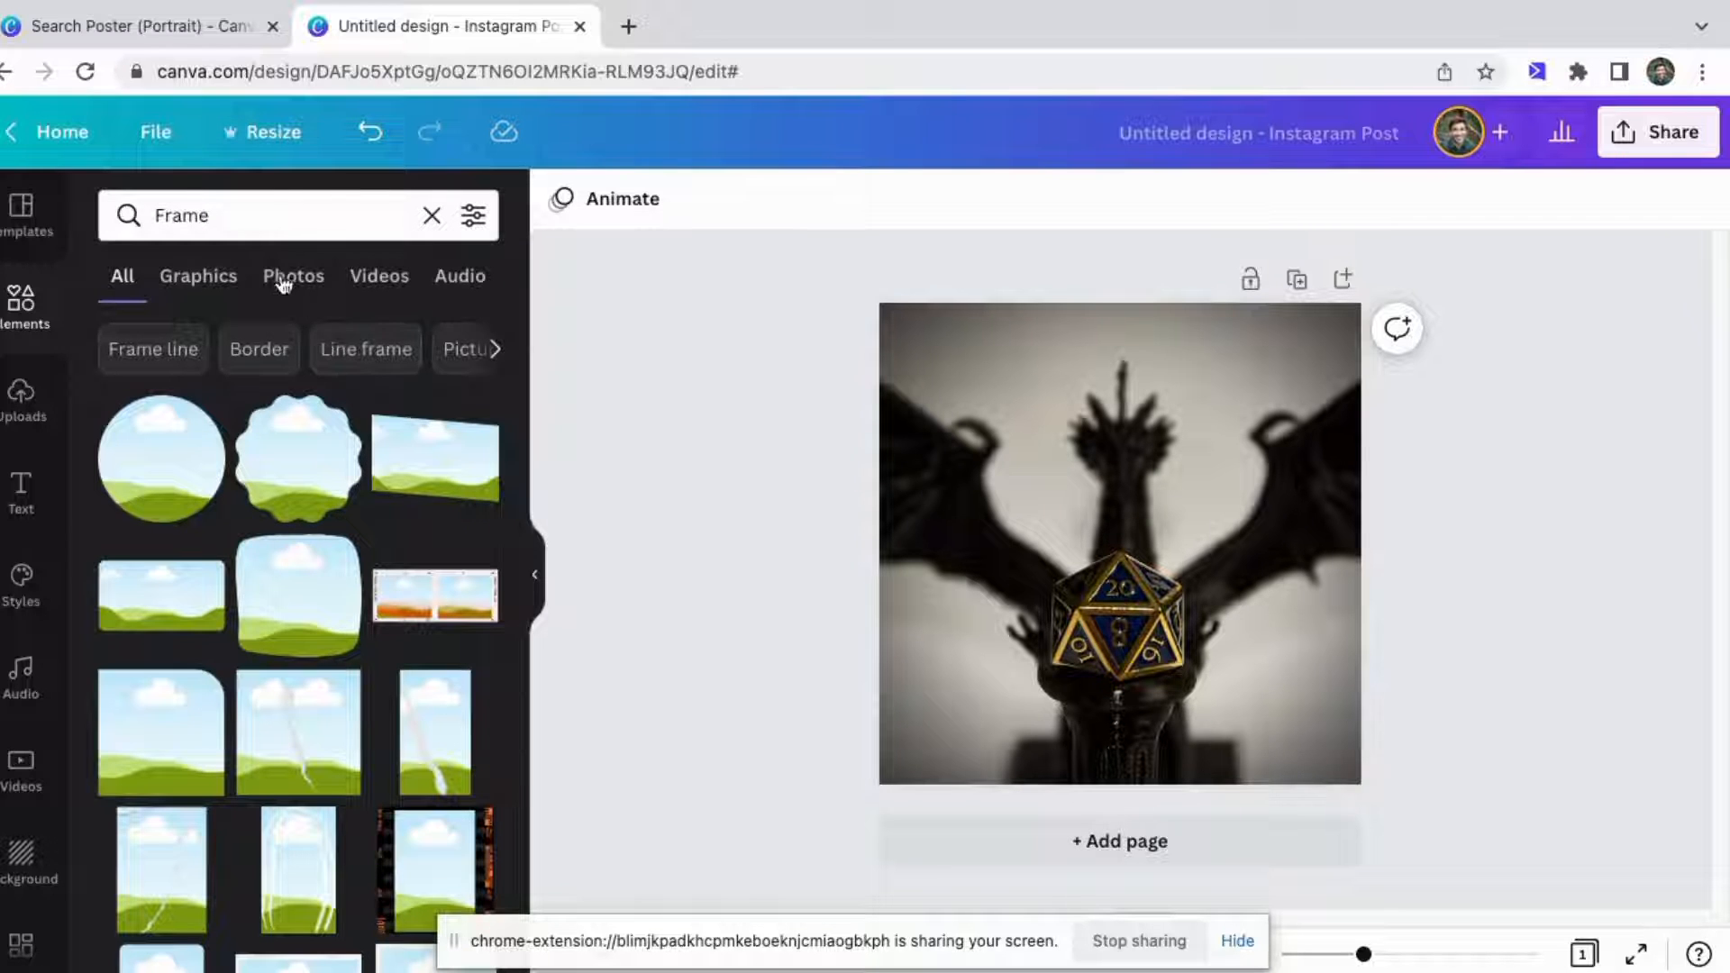
pyautogui.scroll(-1, 309, 630)
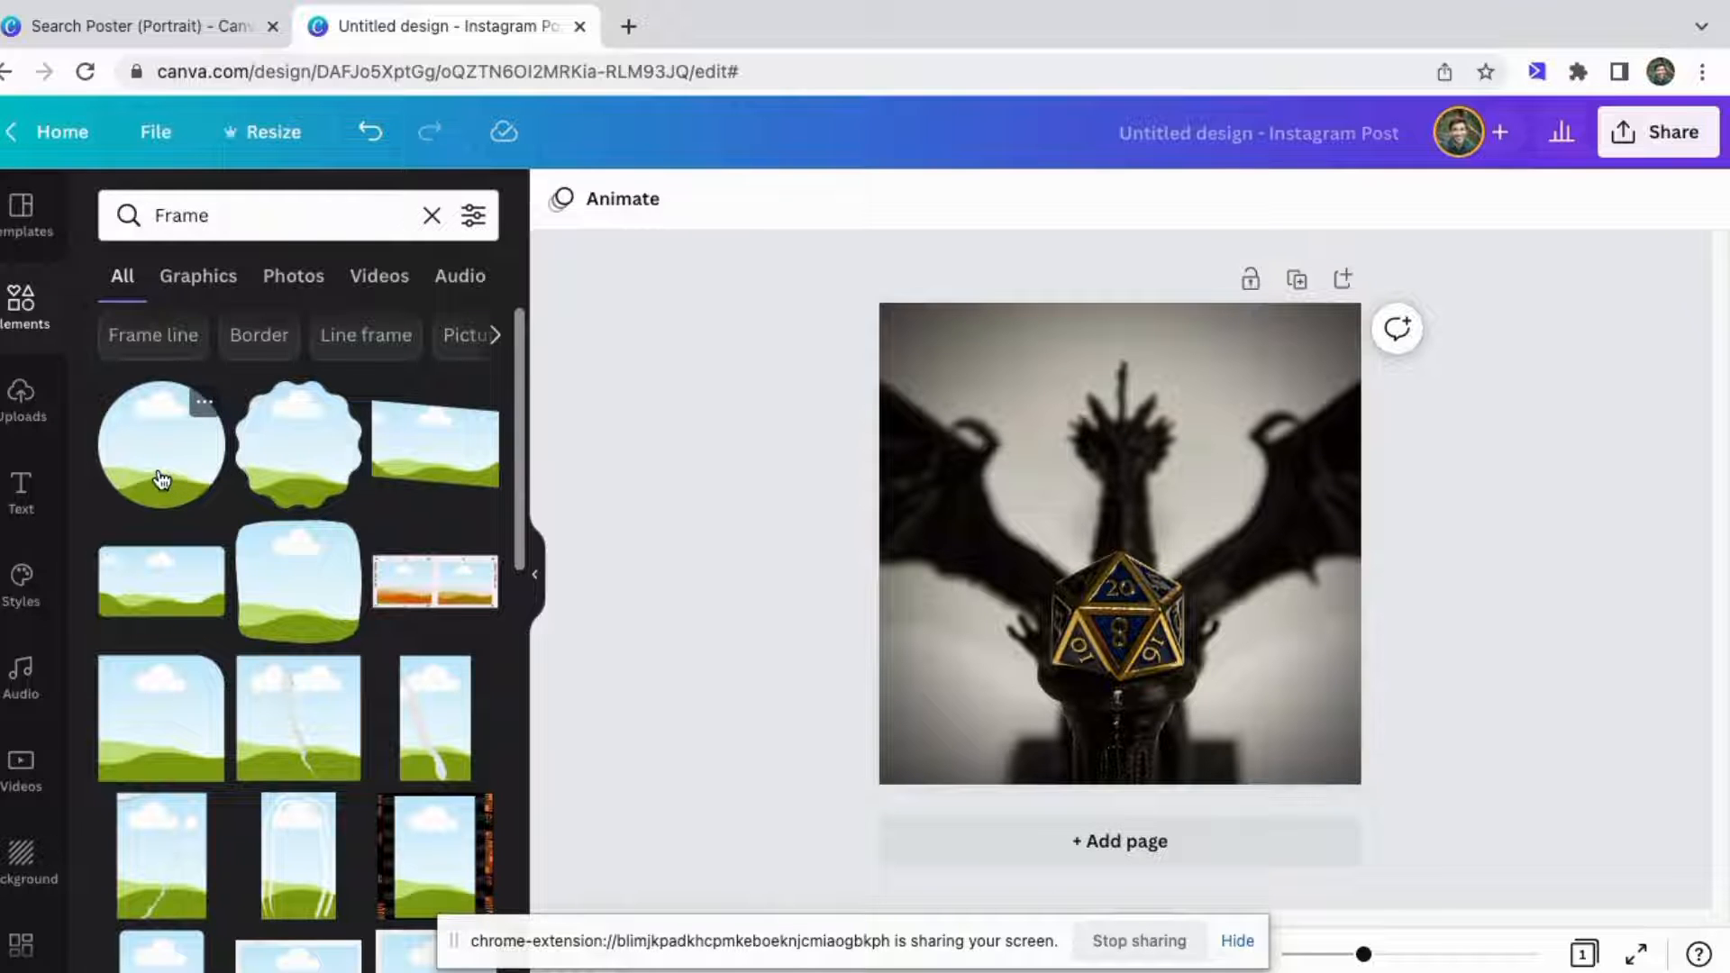
pyautogui.click(160, 478)
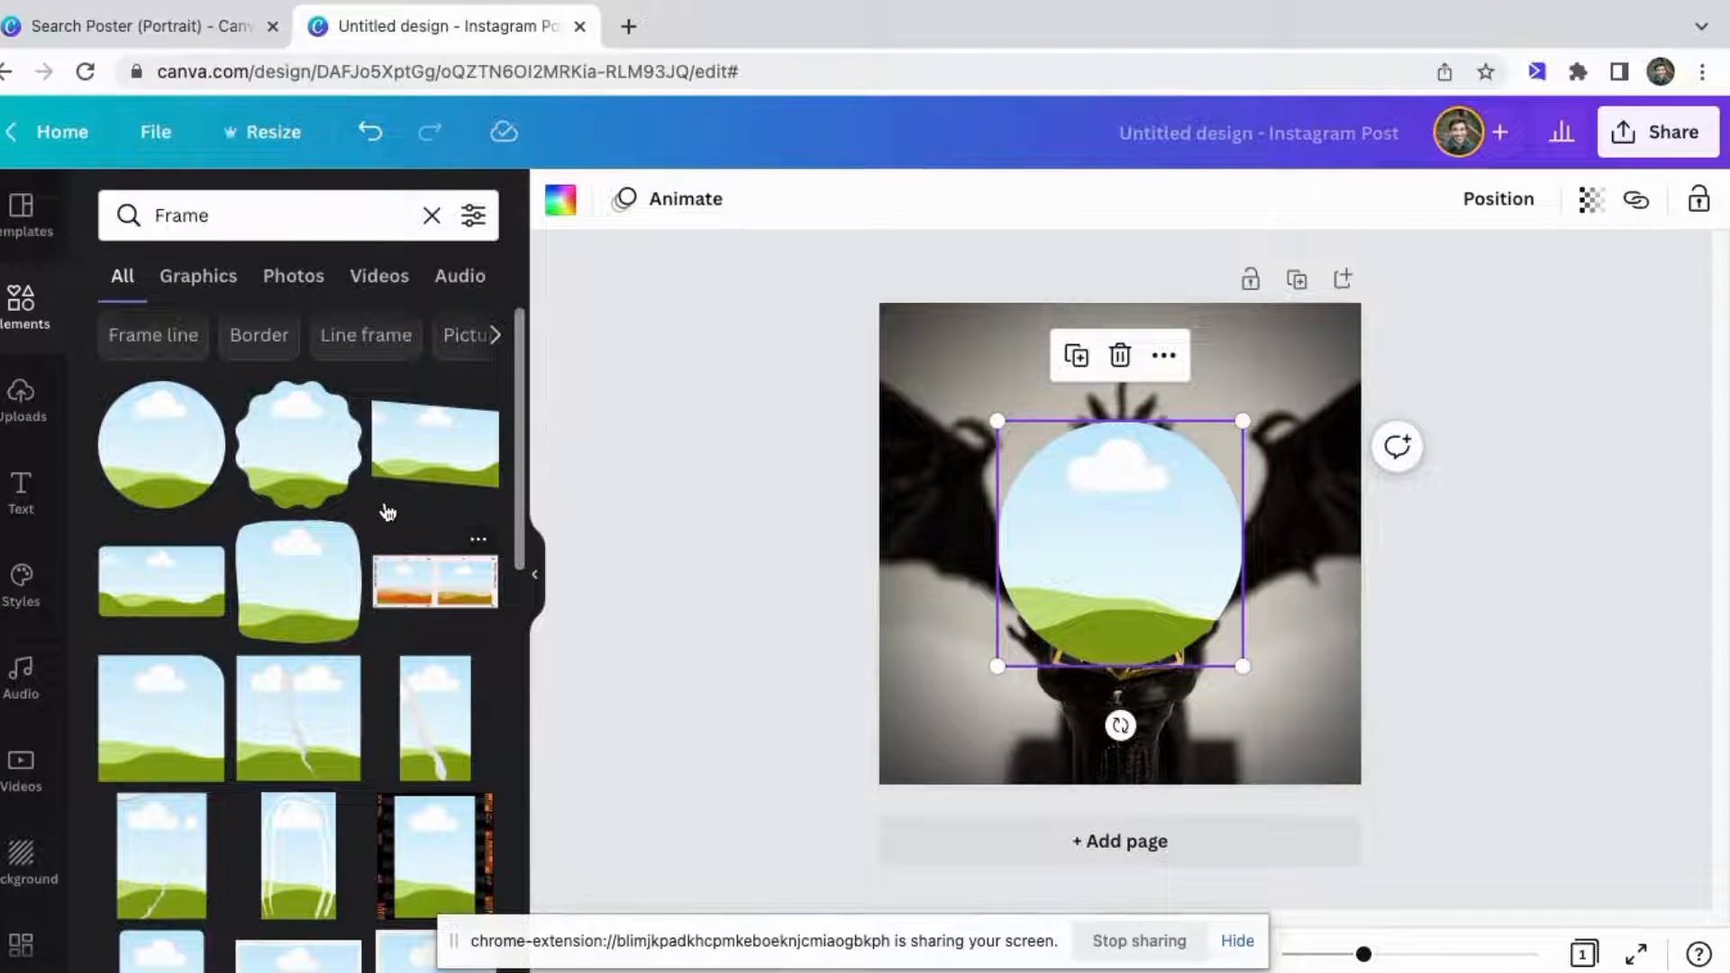
# Shrink the circle frame and move it down over the dragon's dice, then select the photo.
pyautogui.moveTo(1000, 664); pyautogui.dragTo(1040, 623)
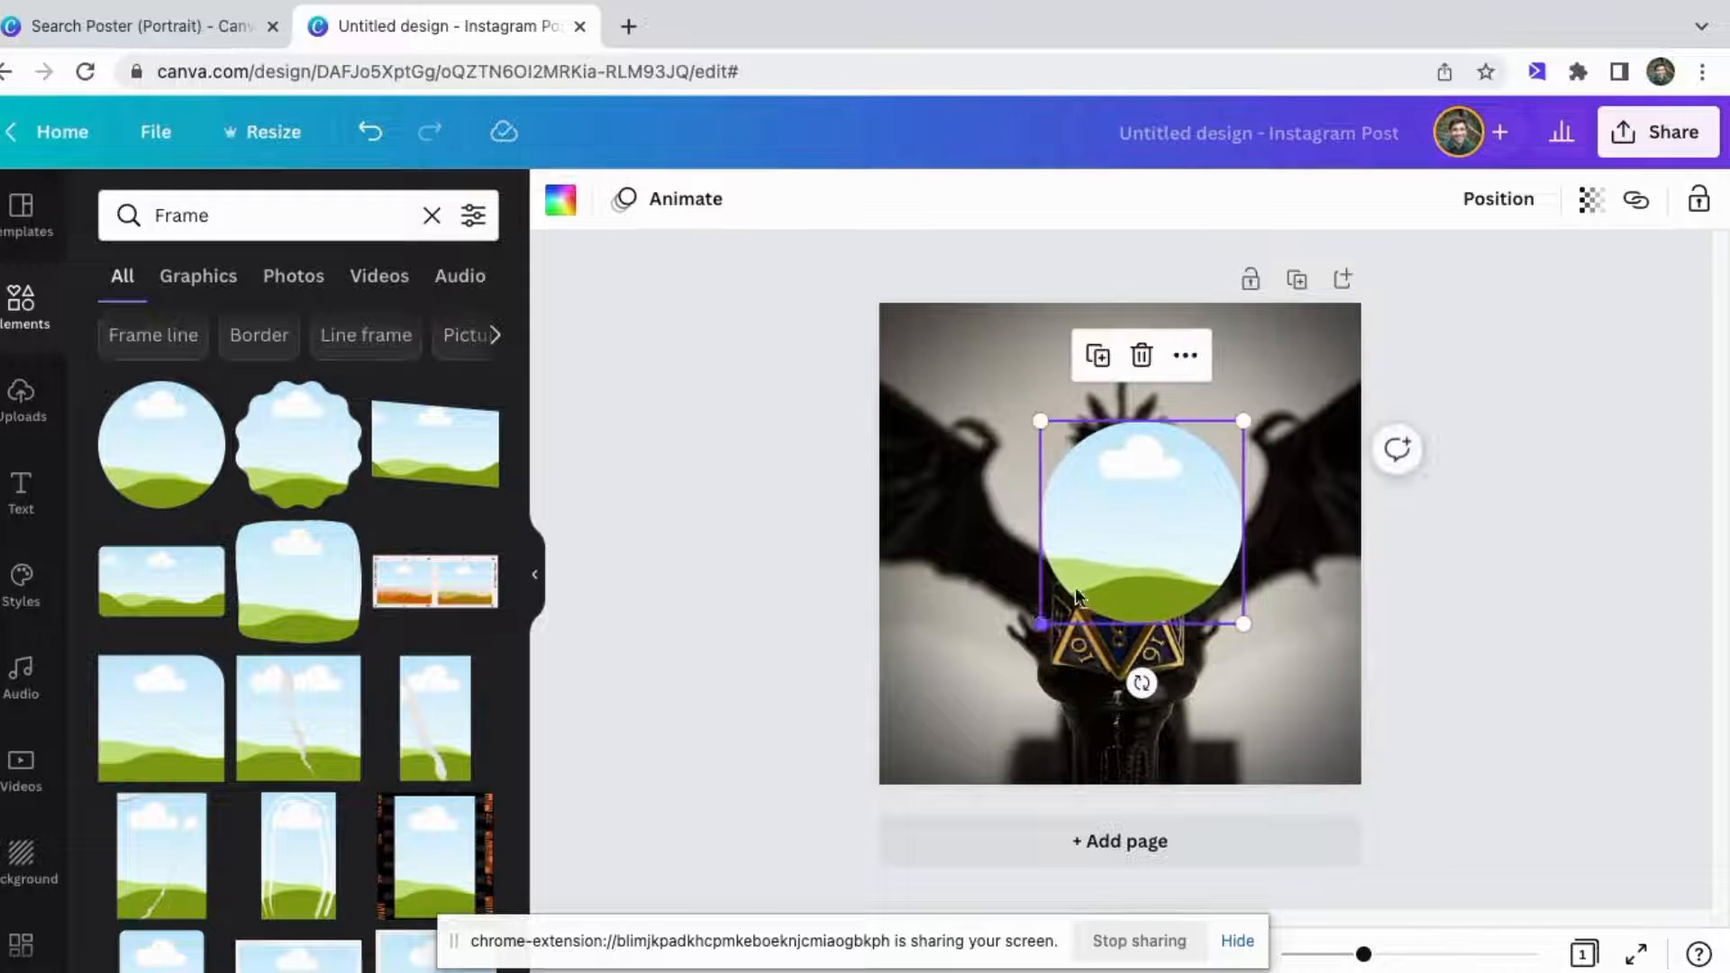
pyautogui.moveTo(1121, 569); pyautogui.dragTo(1093, 668)
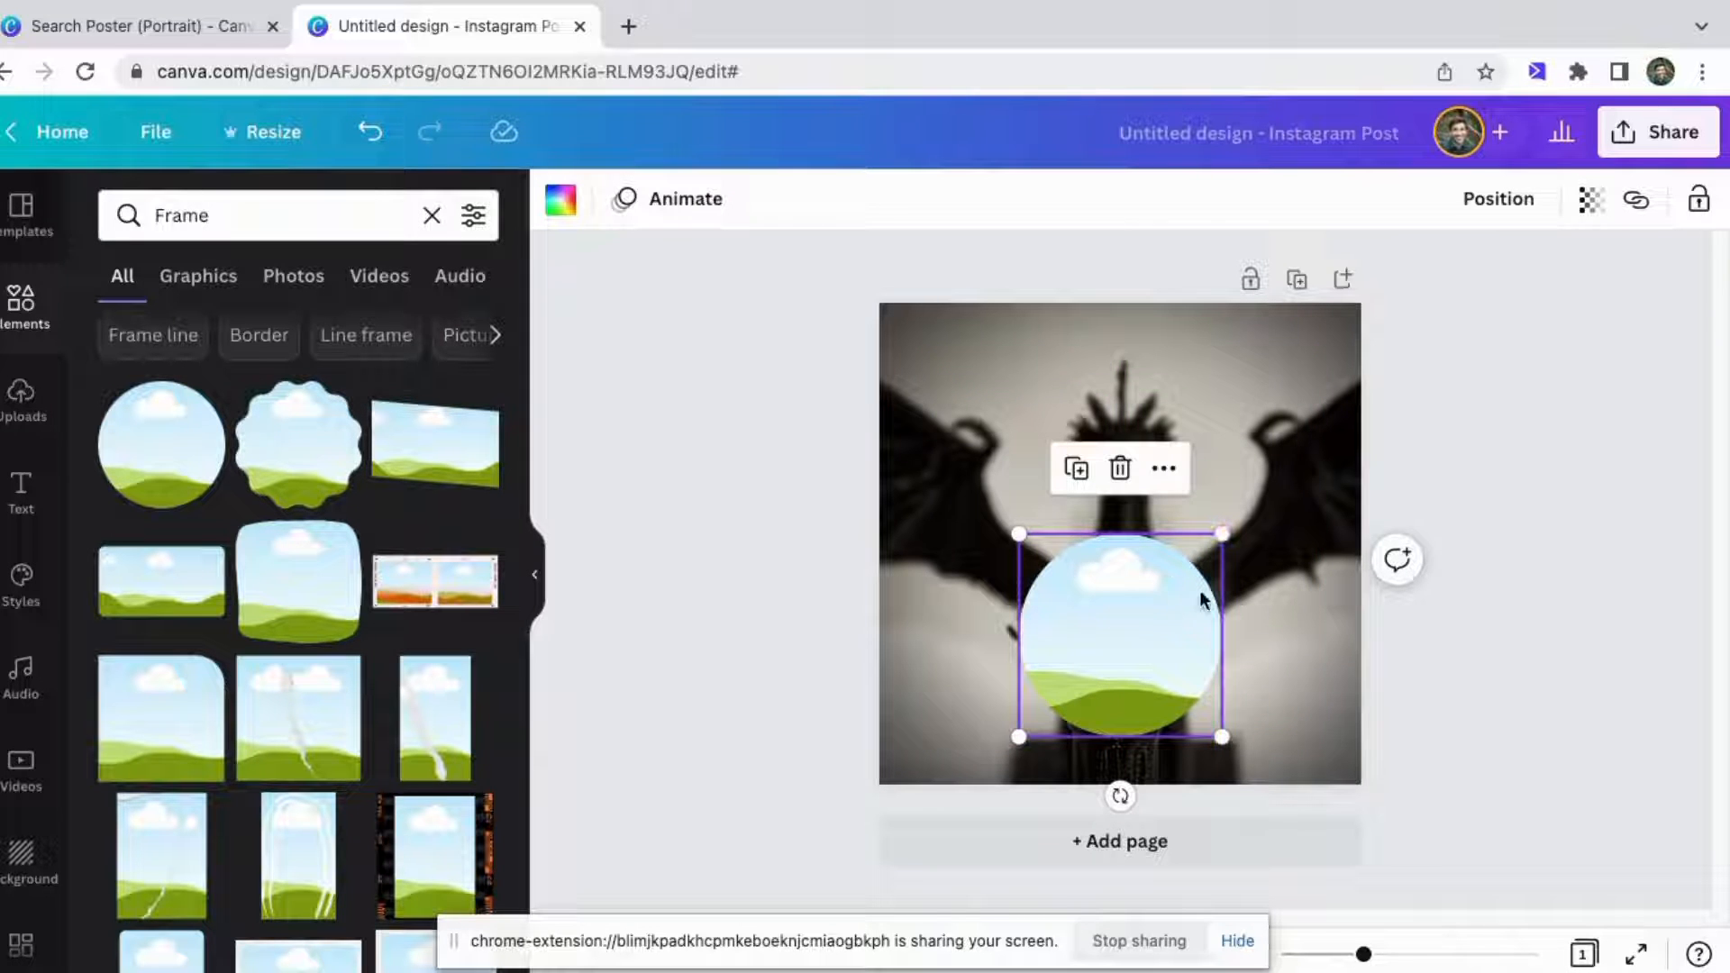
pyautogui.click(981, 476)
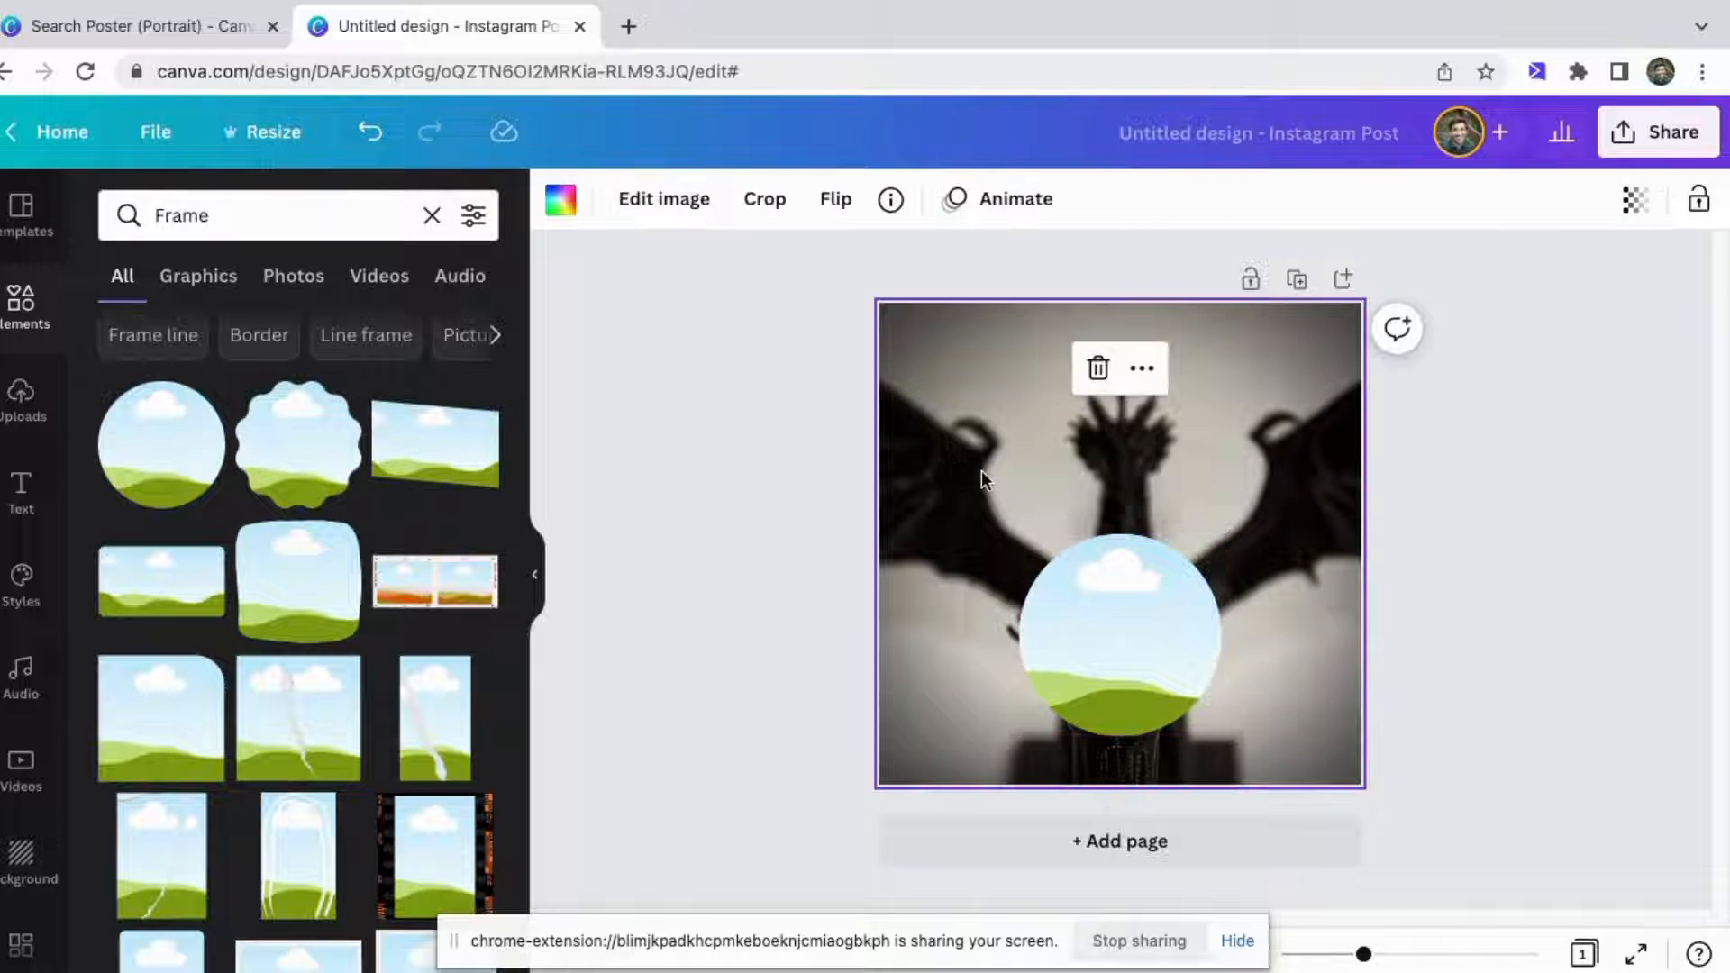
# Place the uploaded photo of the man into the circle frame.
pyautogui.click(23, 400)
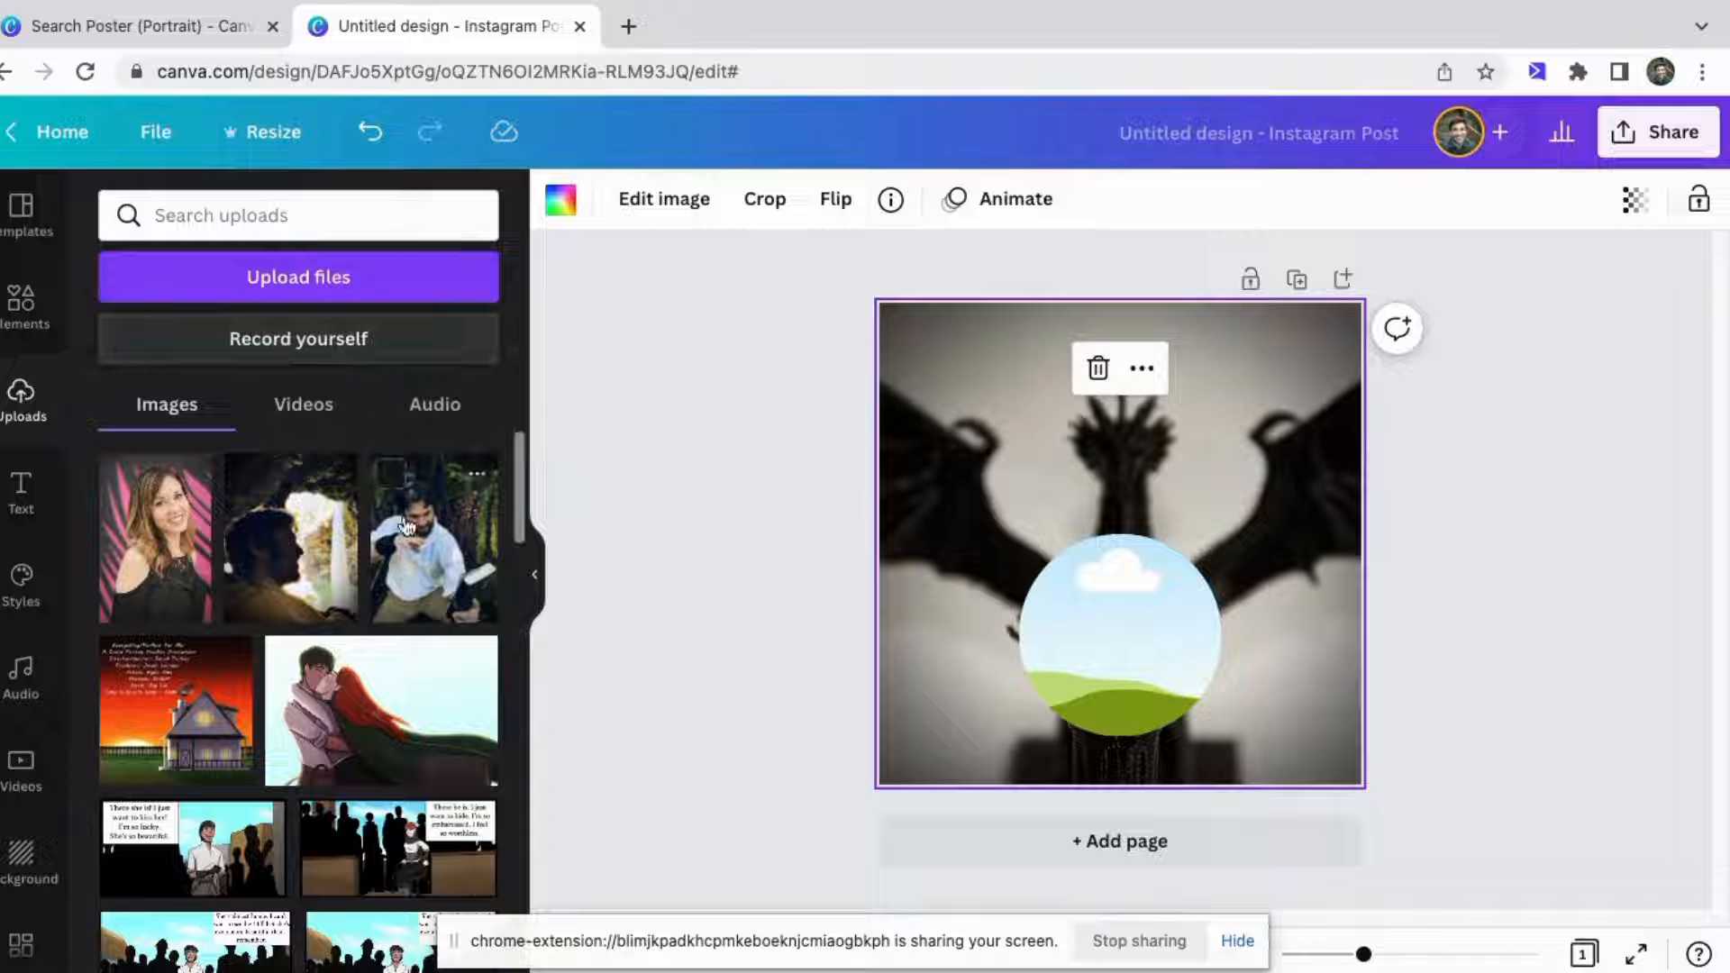
pyautogui.click(438, 546)
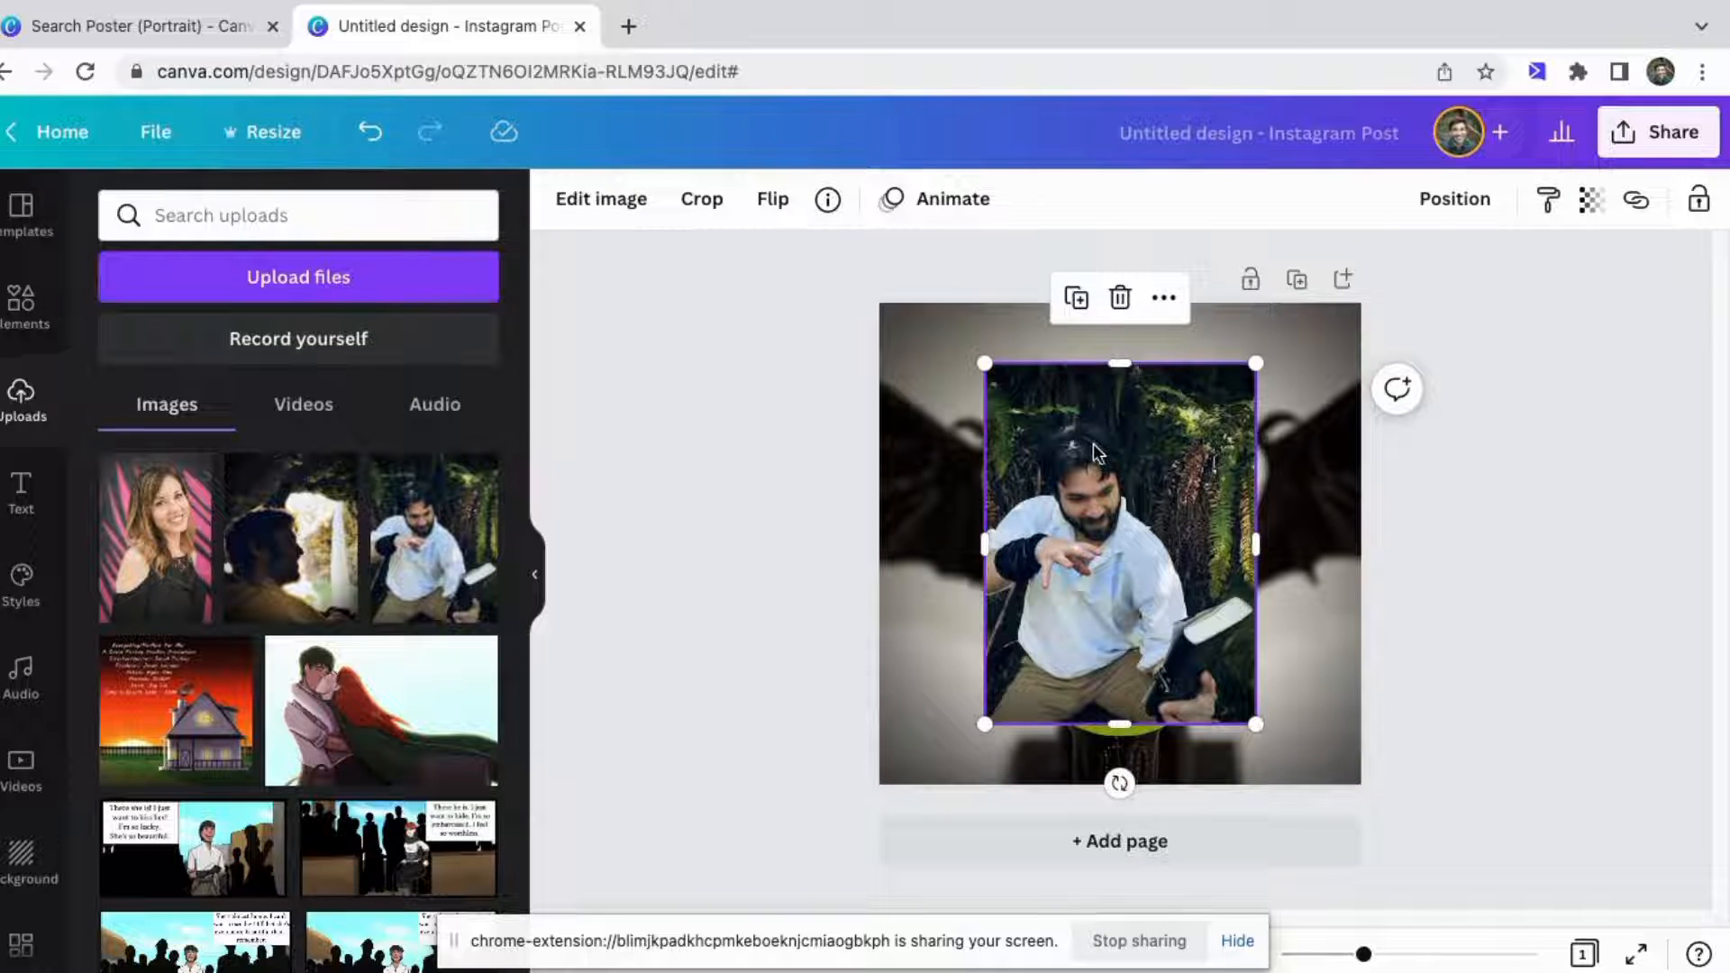
pyautogui.moveTo(1094, 443); pyautogui.dragTo(1110, 600)
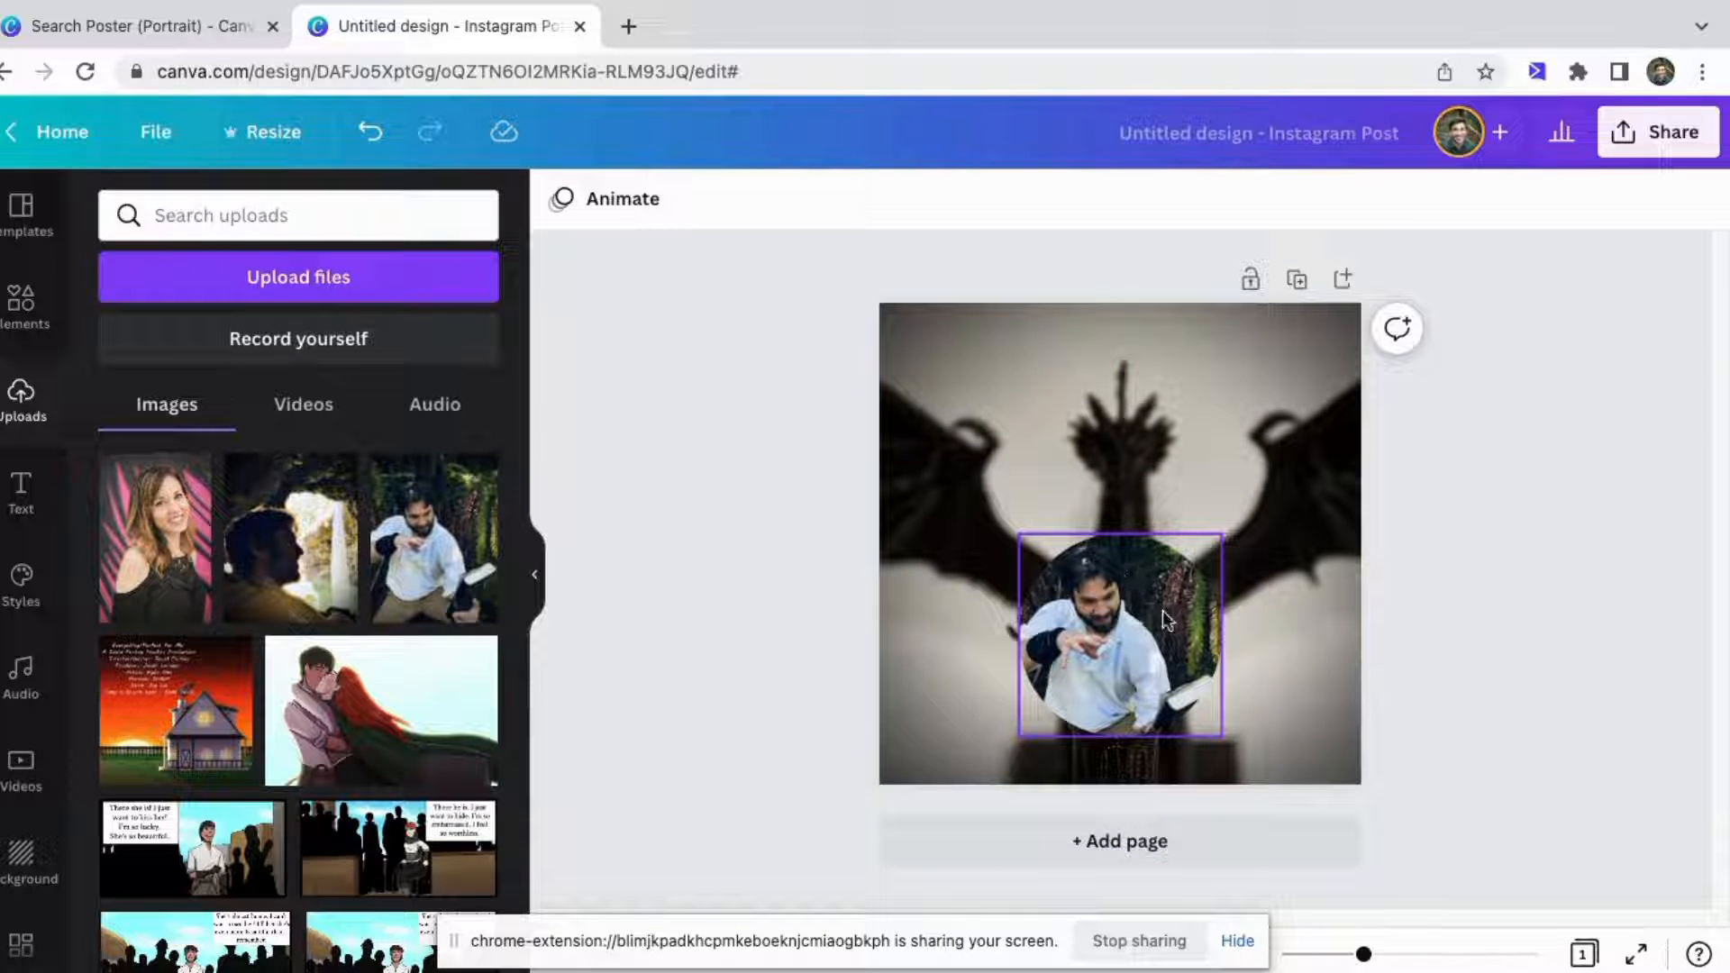
pyautogui.click(1045, 447)
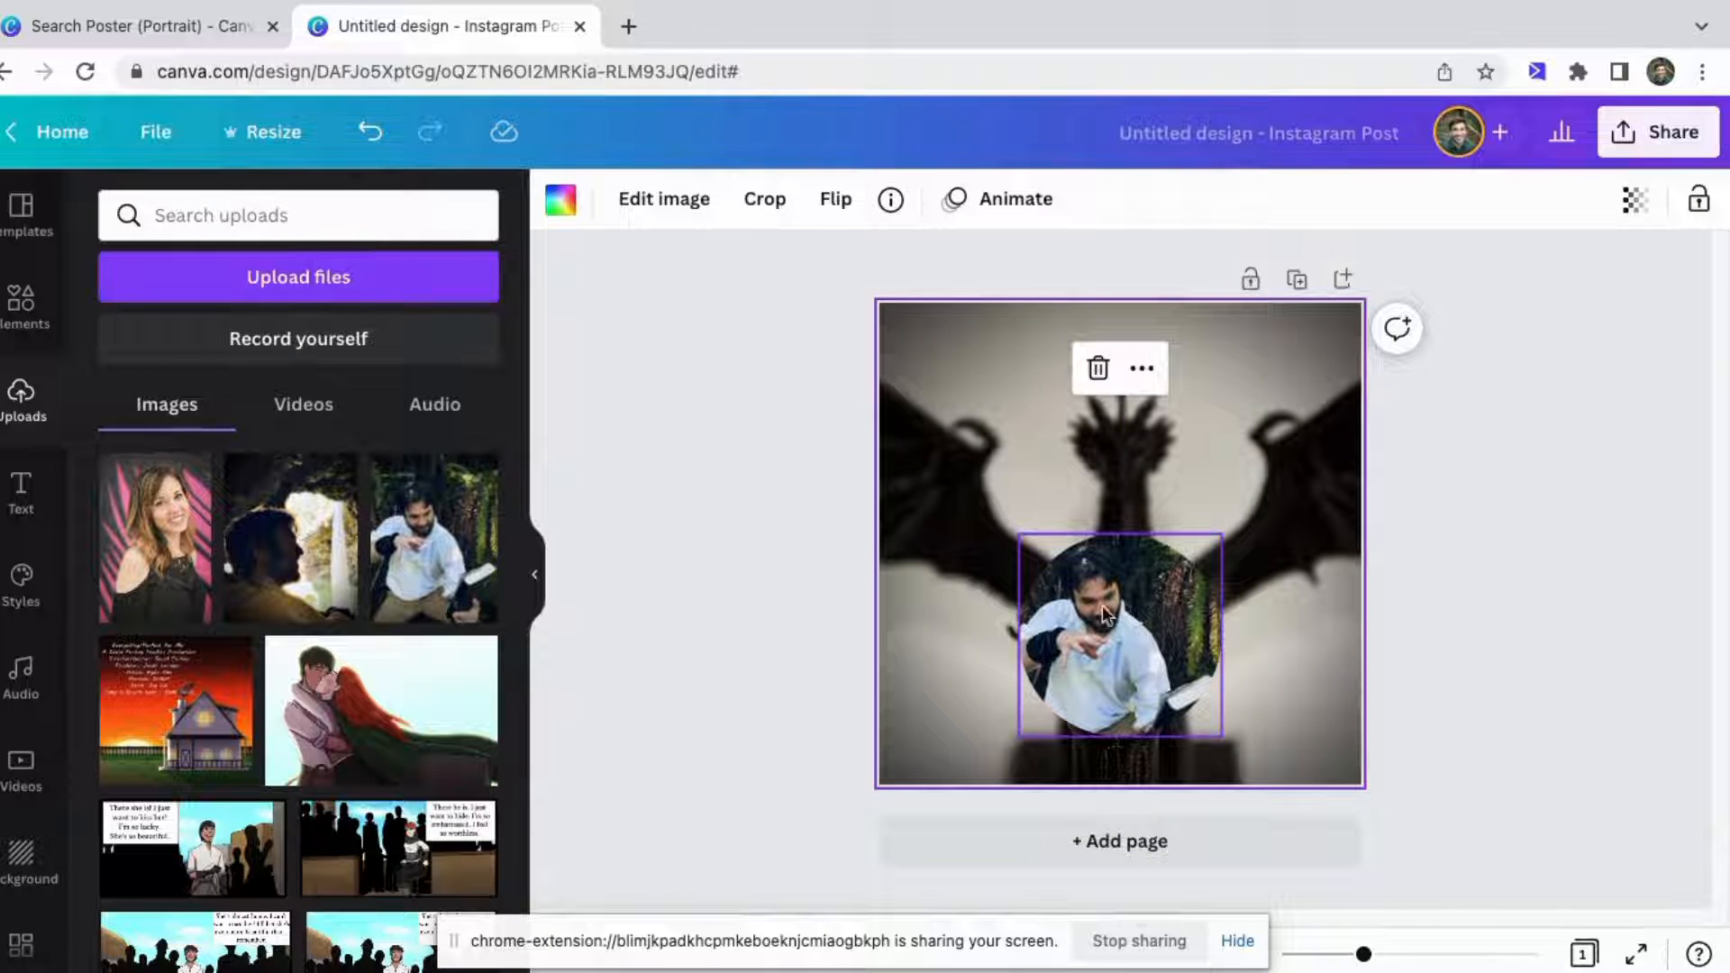
# Search the elements for black flame and filter the results to graphics.
pyautogui.click(21, 302)
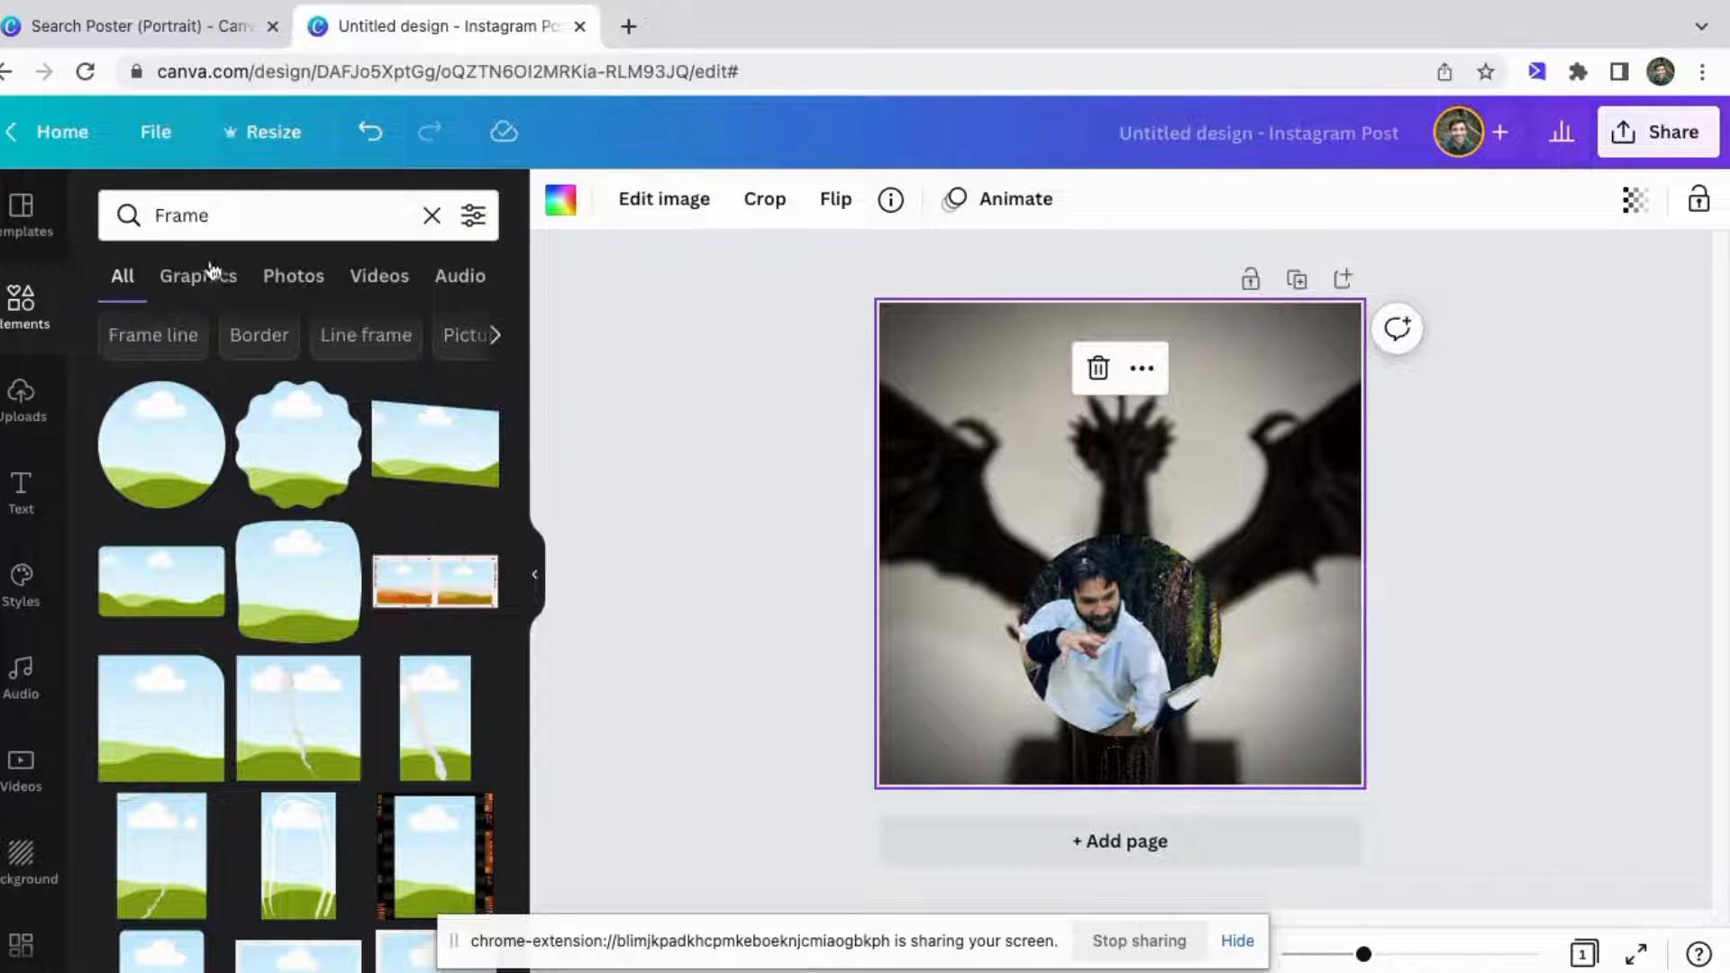
pyautogui.moveTo(239, 225); pyautogui.dragTo(158, 217)
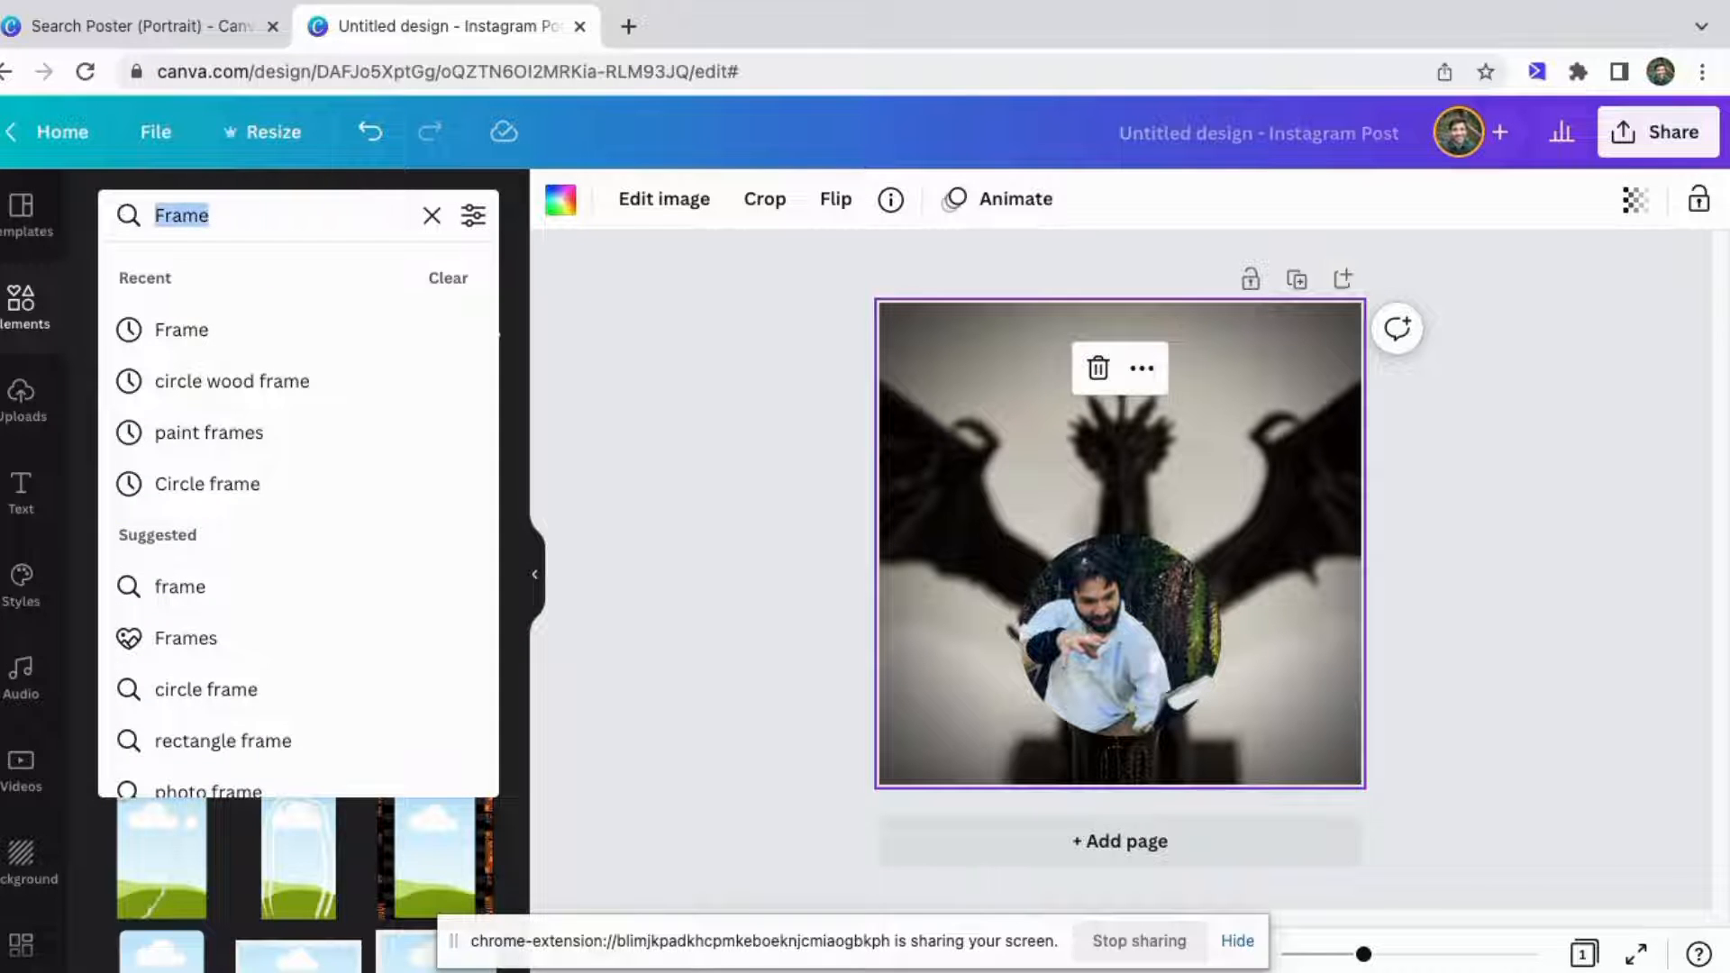
pyautogui.write('bal')
pyautogui.press('BackSpace')
pyautogui.press('BackSpace')
pyautogui.write('lack f')
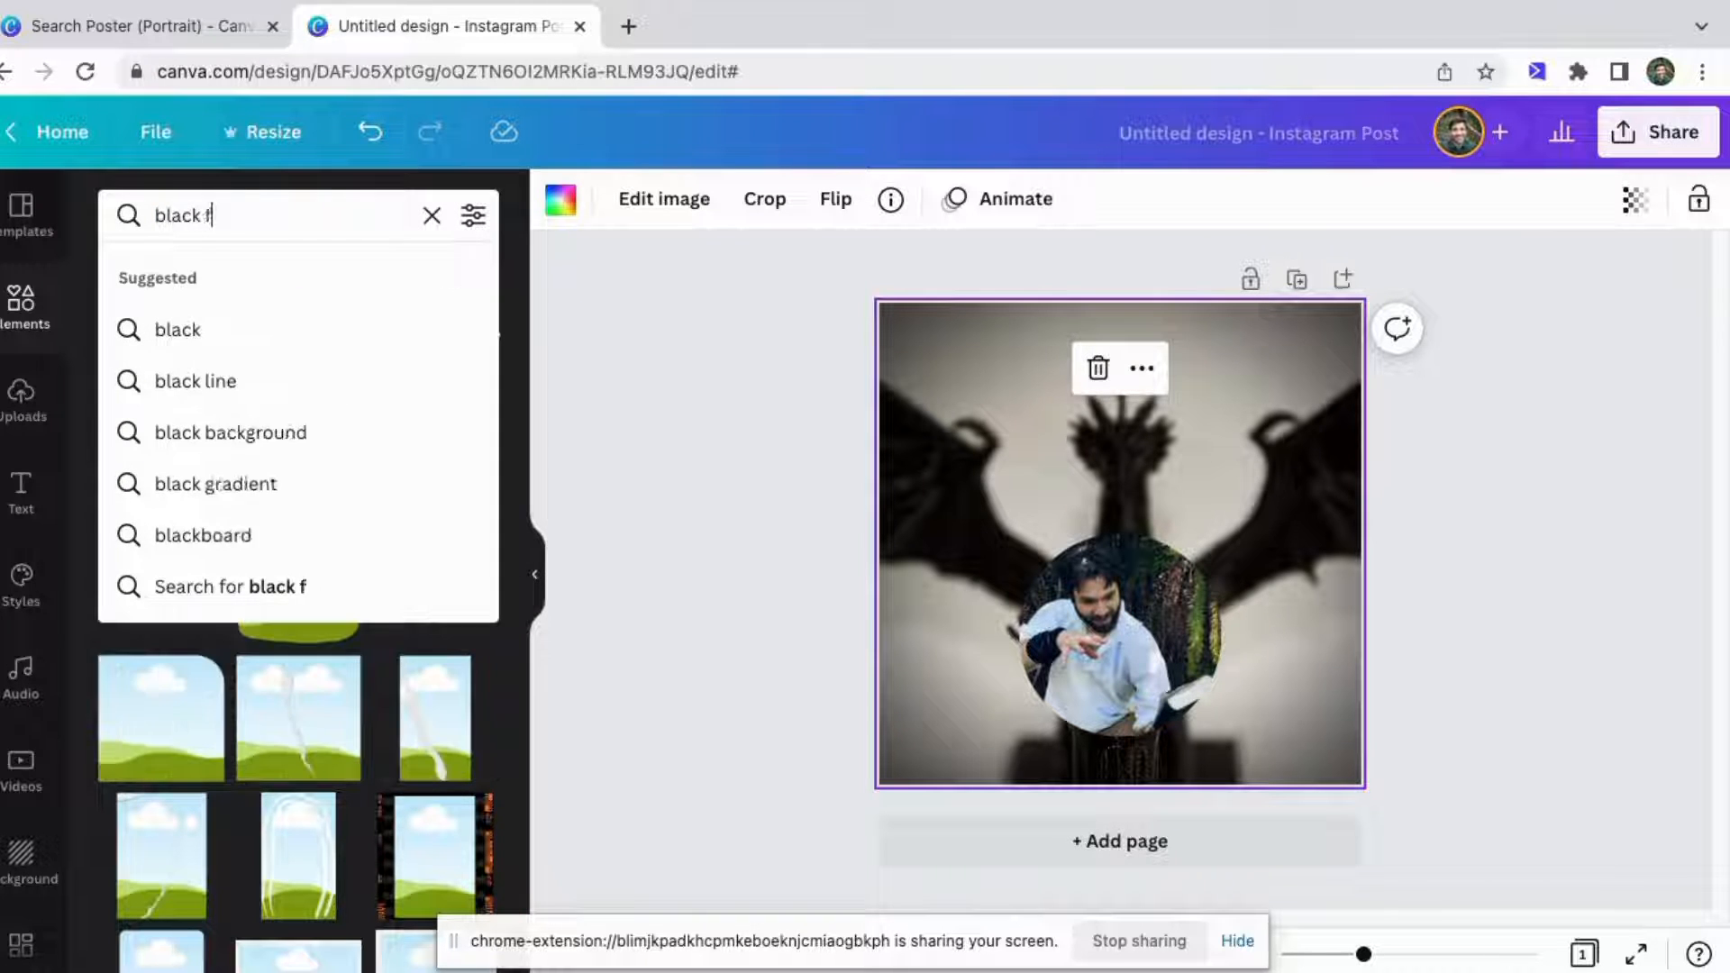
pyautogui.write('lame')
pyautogui.press('Return')
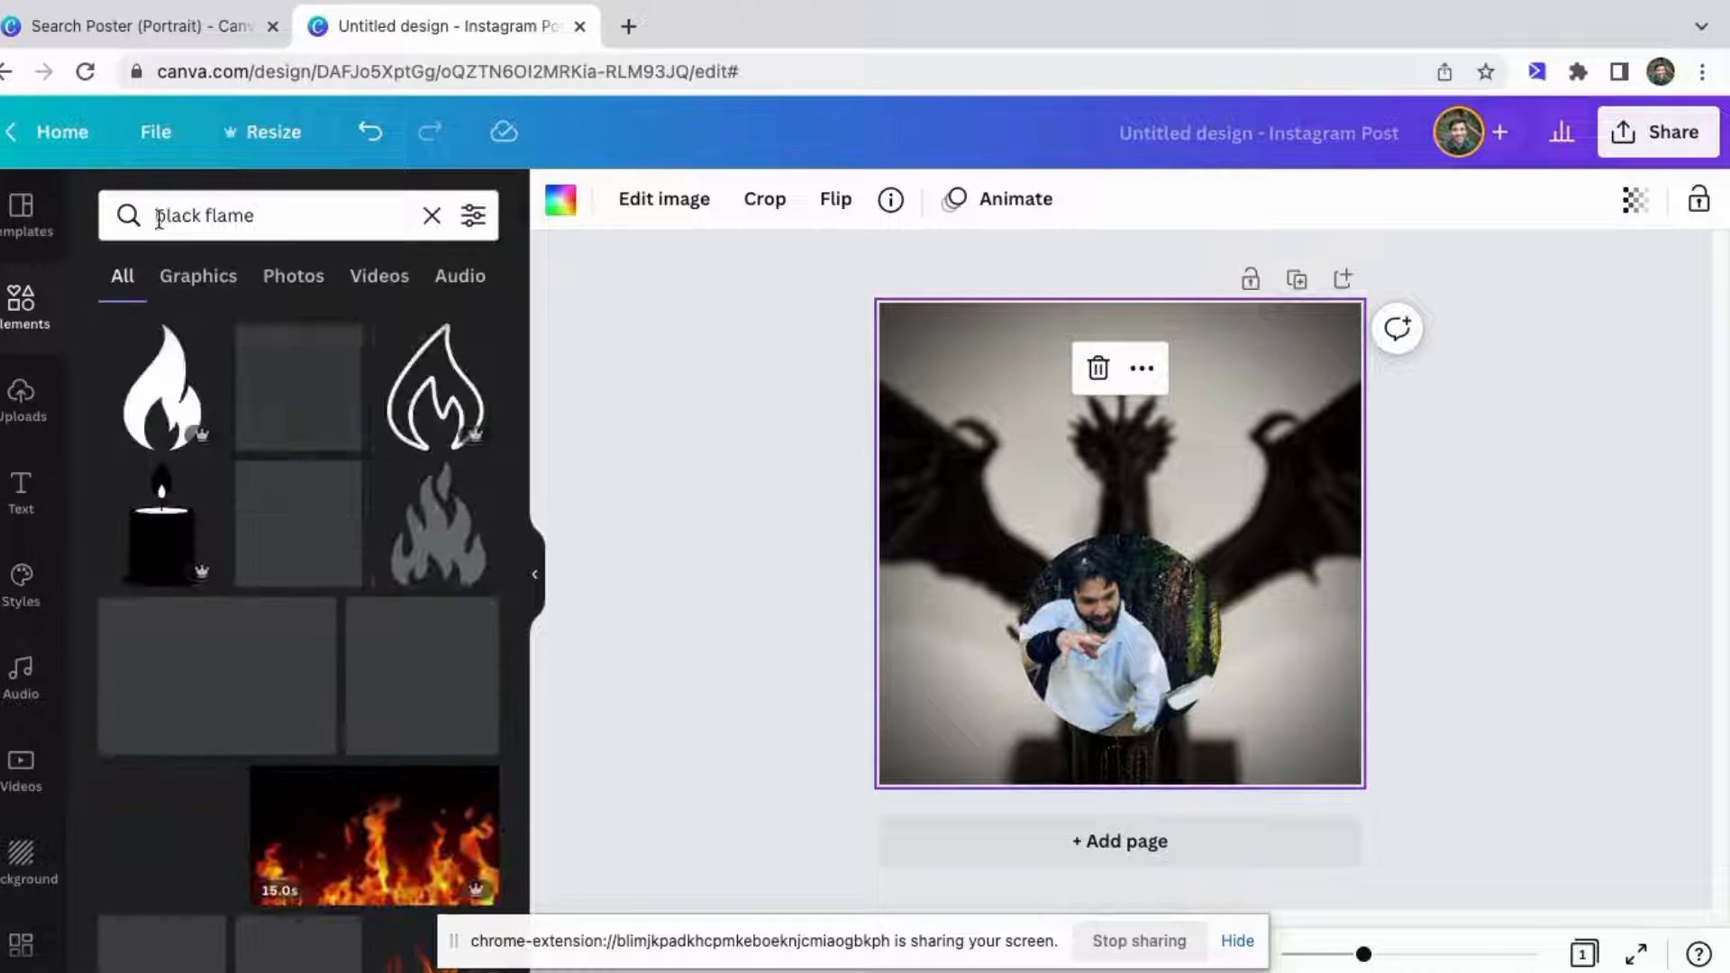
pyautogui.click(198, 279)
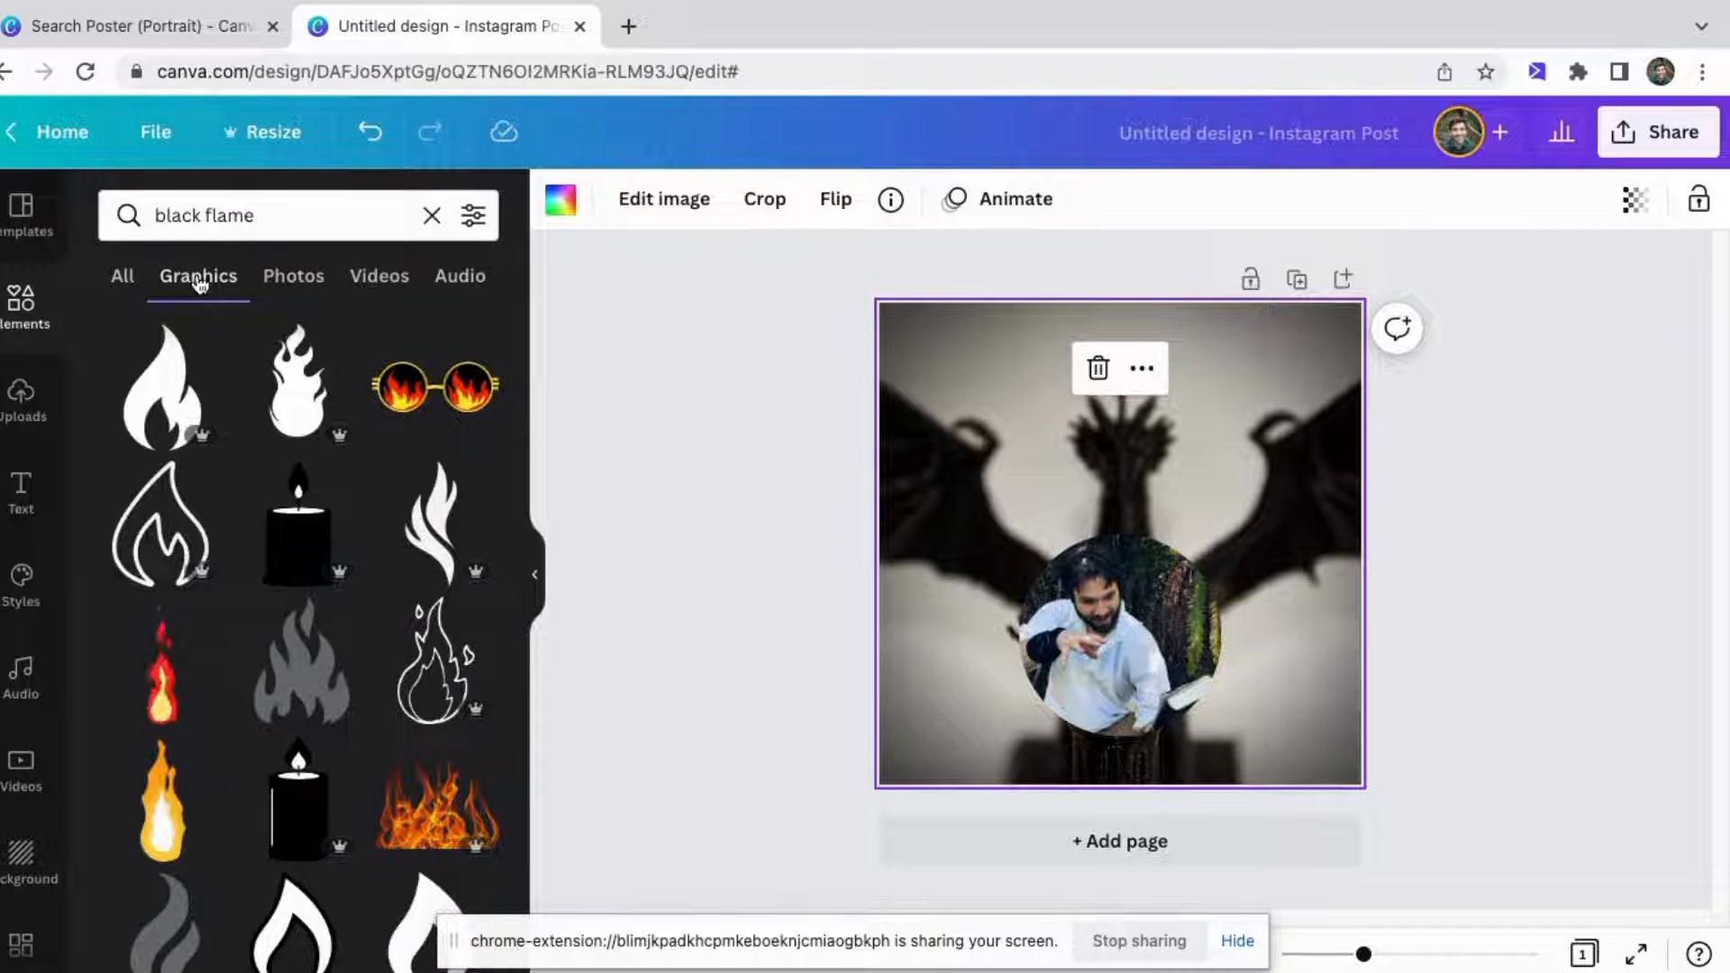
# Refine the graphics search to black flame circle.
pyautogui.click(268, 216)
pyautogui.write('circlwe')
pyautogui.press('Return')
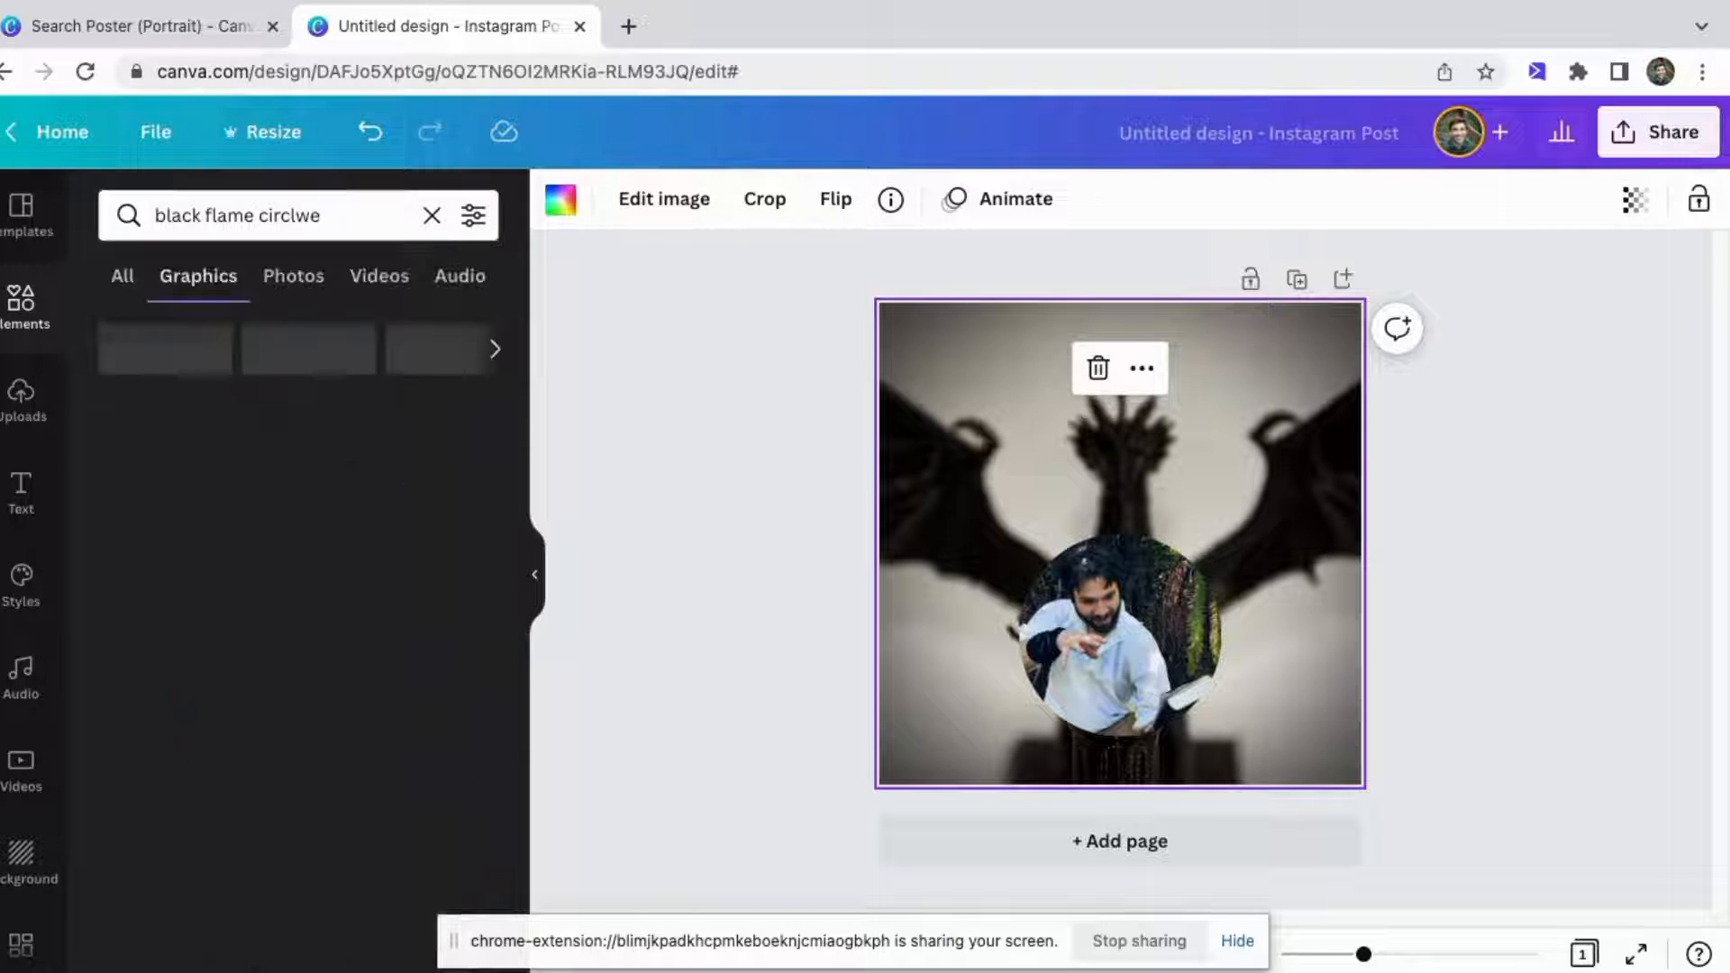
pyautogui.click(381, 200)
pyautogui.click(380, 200)
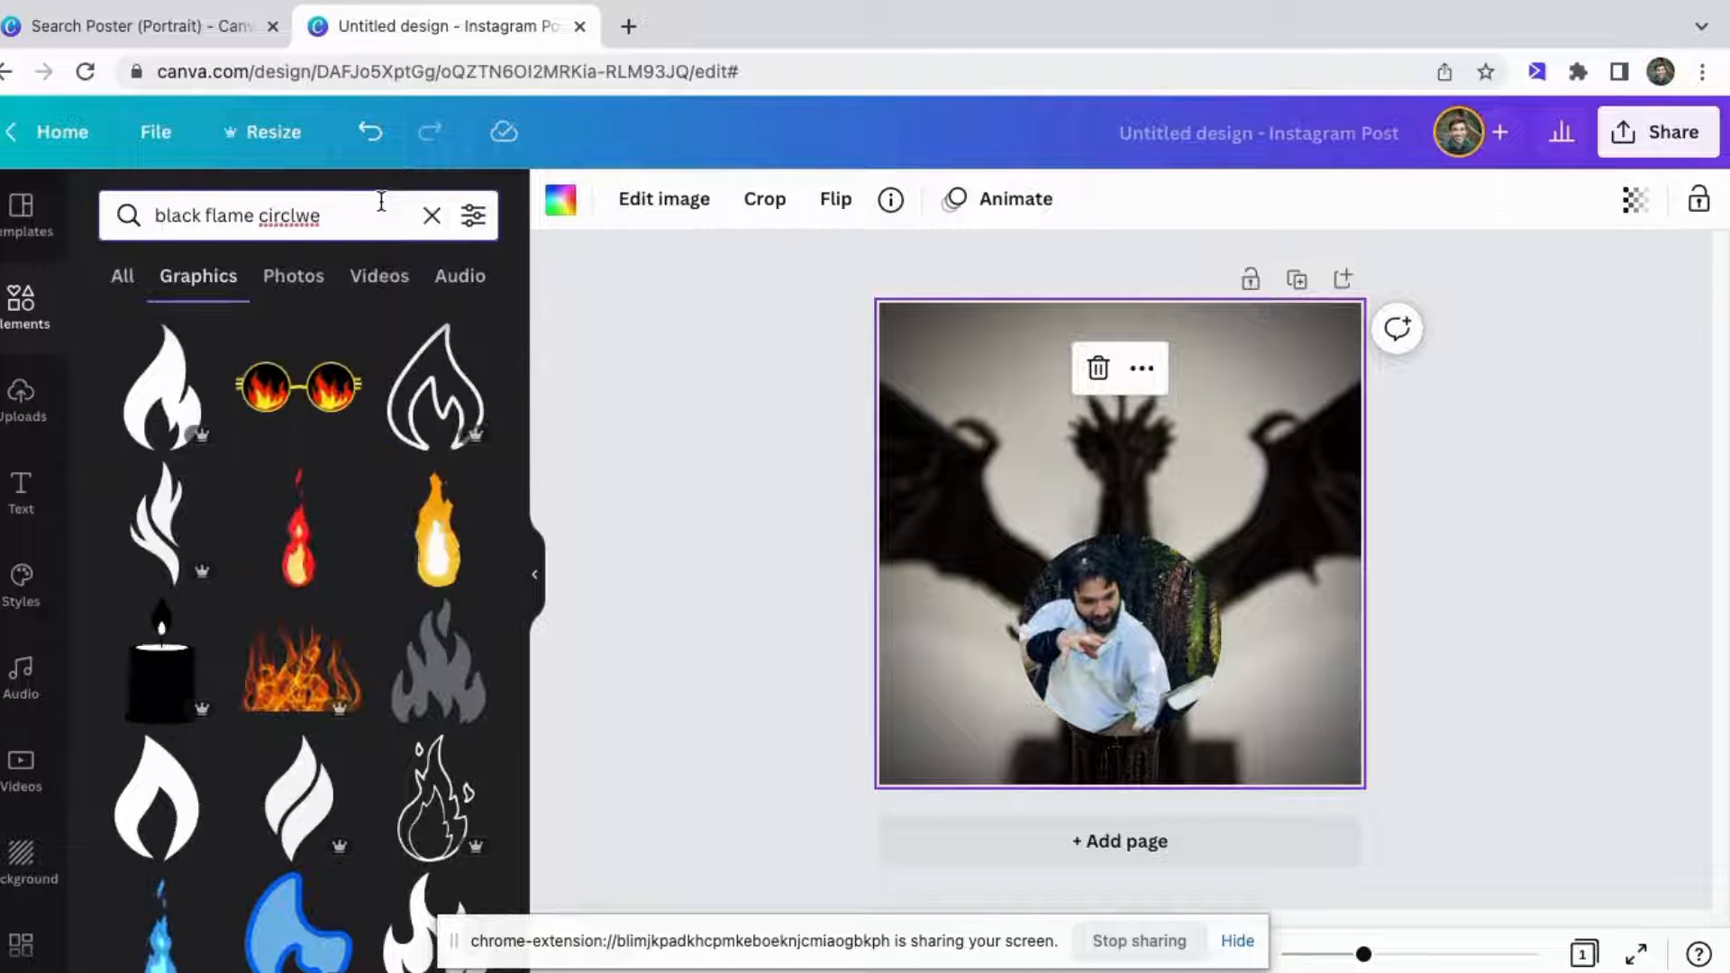
pyautogui.click(333, 223)
pyautogui.press('BackSpace')
pyautogui.press('BackSpace')
pyautogui.write('e')
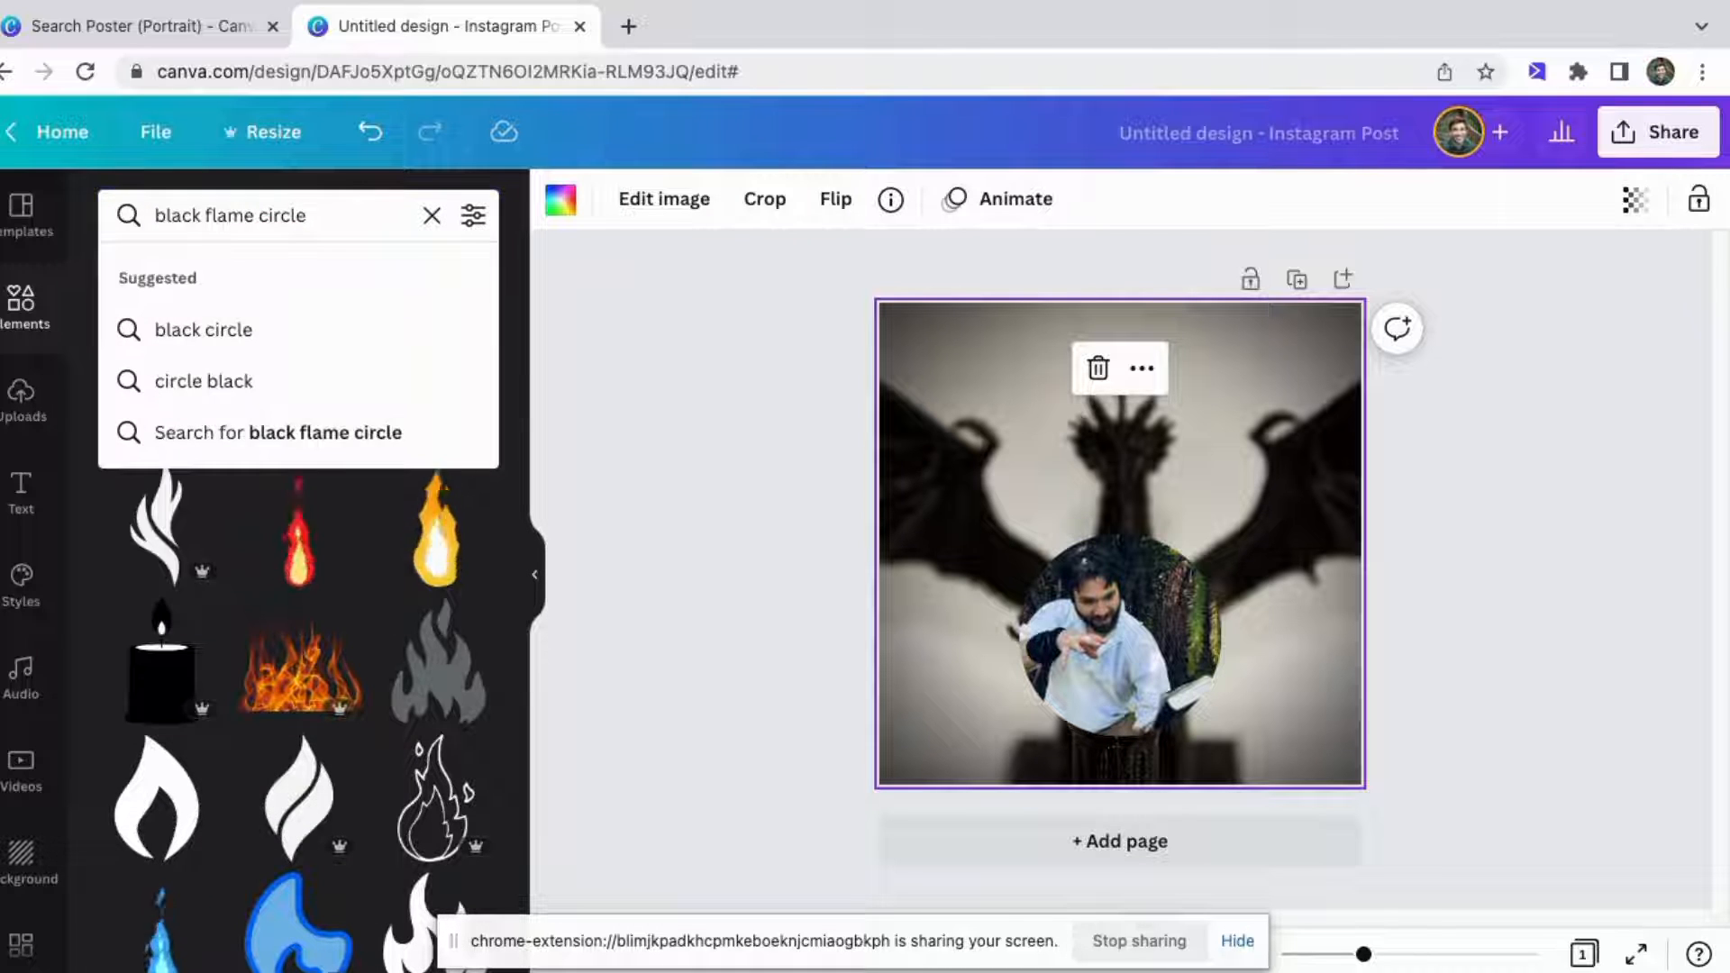
pyautogui.press('Return')
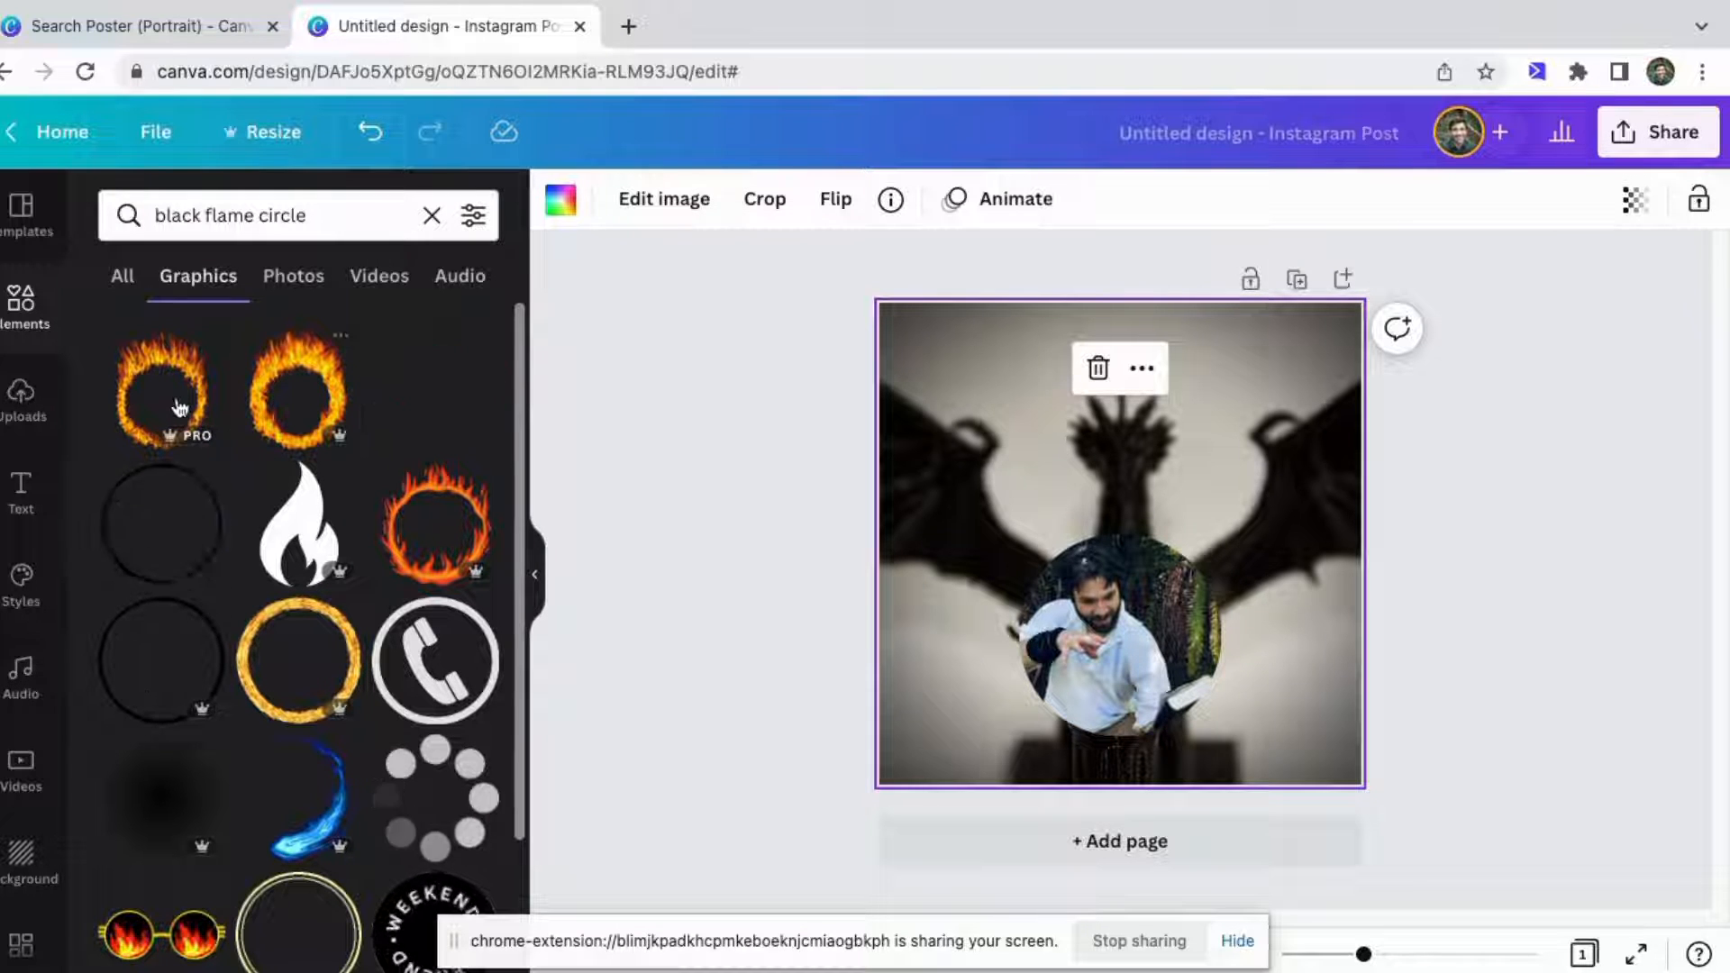
# Add a flame ring graphic and resize and position it around the circular photo.
pyautogui.moveTo(174, 397); pyautogui.dragTo(1063, 468)
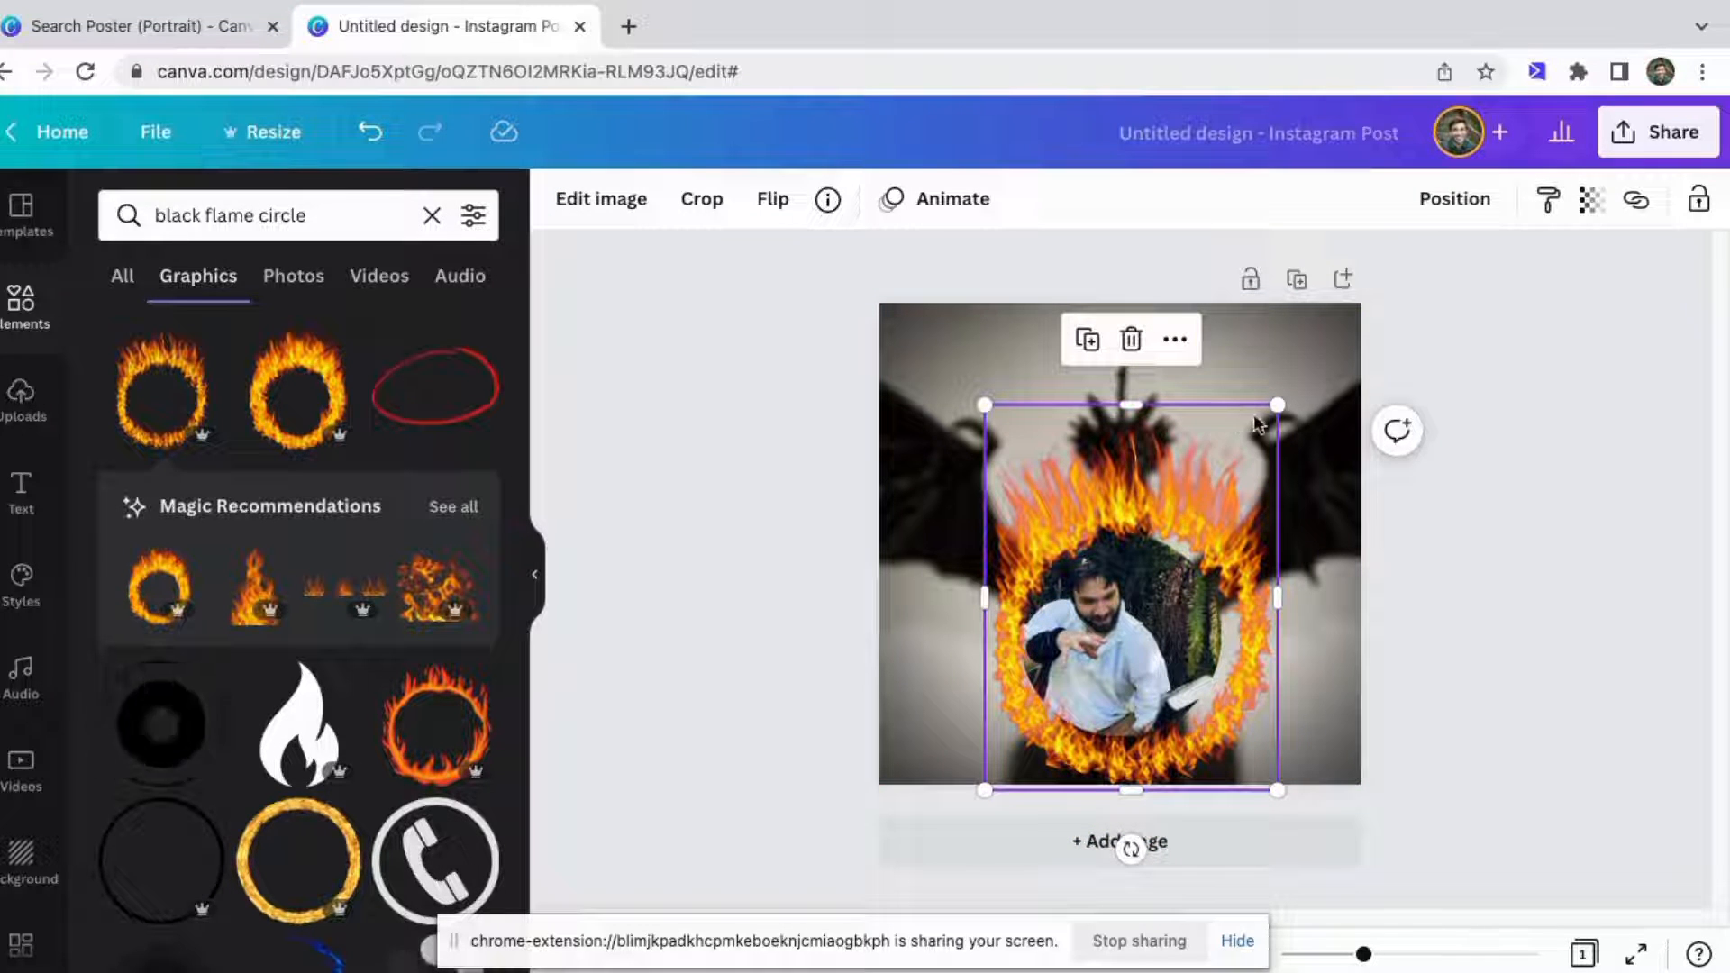
pyautogui.moveTo(1278, 405); pyautogui.dragTo(1127, 575)
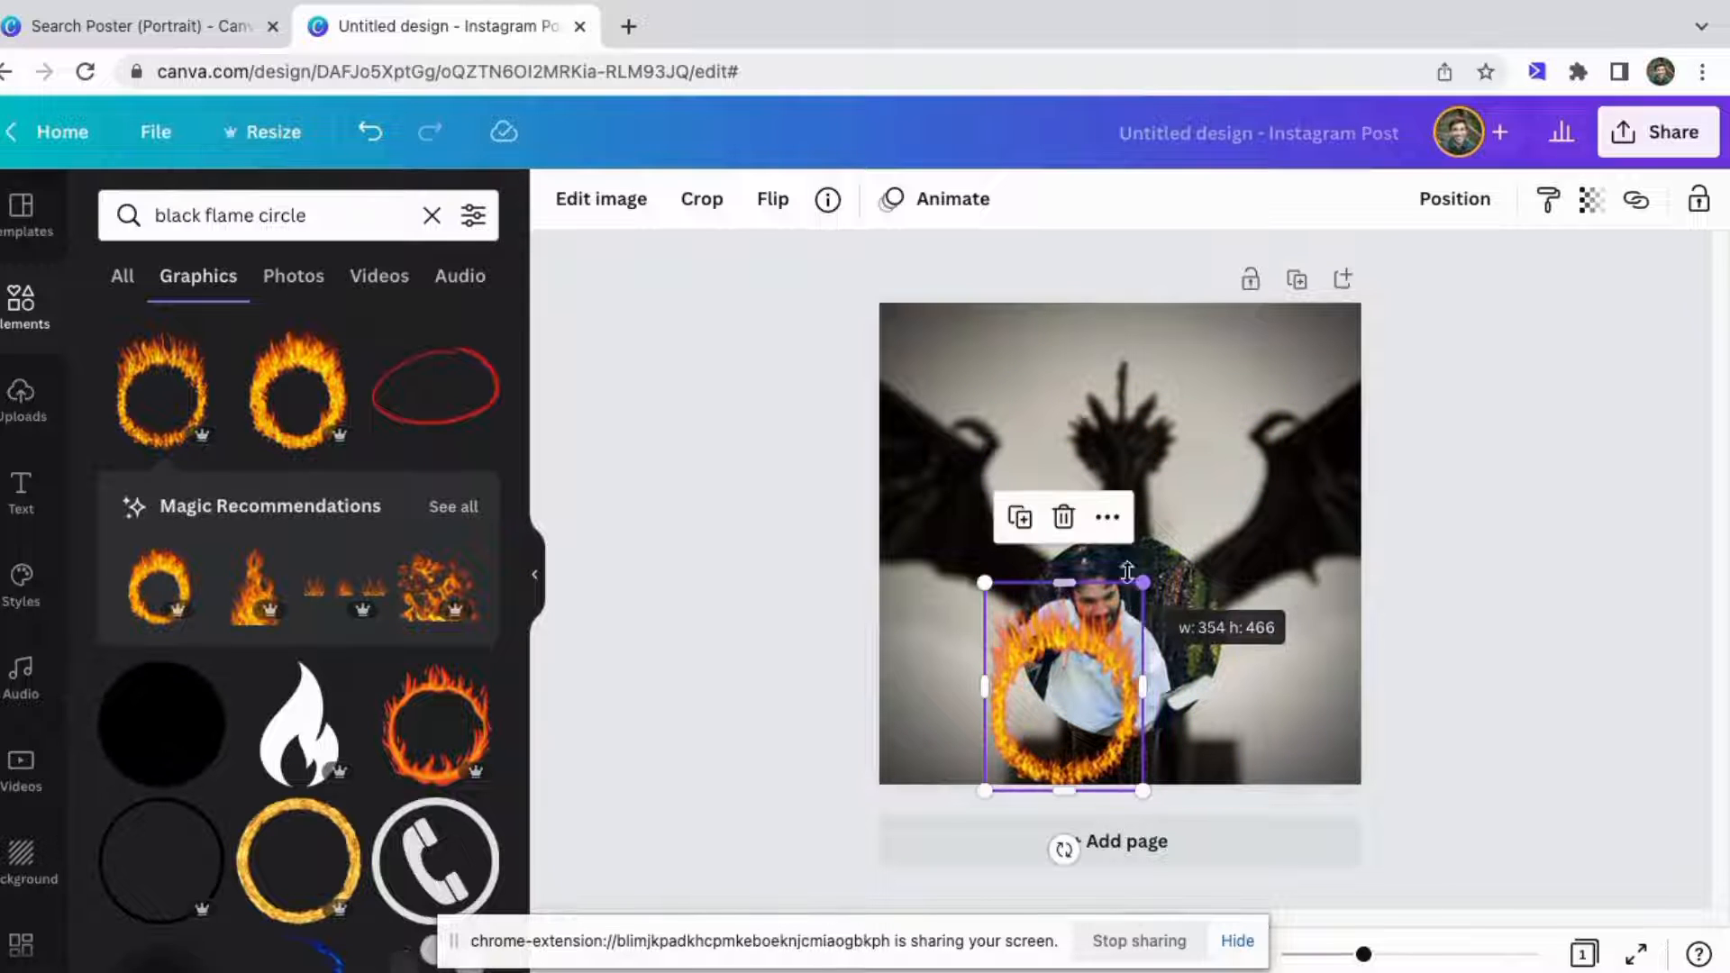
pyautogui.moveTo(1045, 643); pyautogui.dragTo(1069, 463)
pyautogui.moveTo(1160, 373); pyautogui.dragTo(1218, 353)
pyautogui.moveTo(1127, 399); pyautogui.dragTo(1150, 469)
pyautogui.moveTo(1213, 405); pyautogui.dragTo(1179, 514)
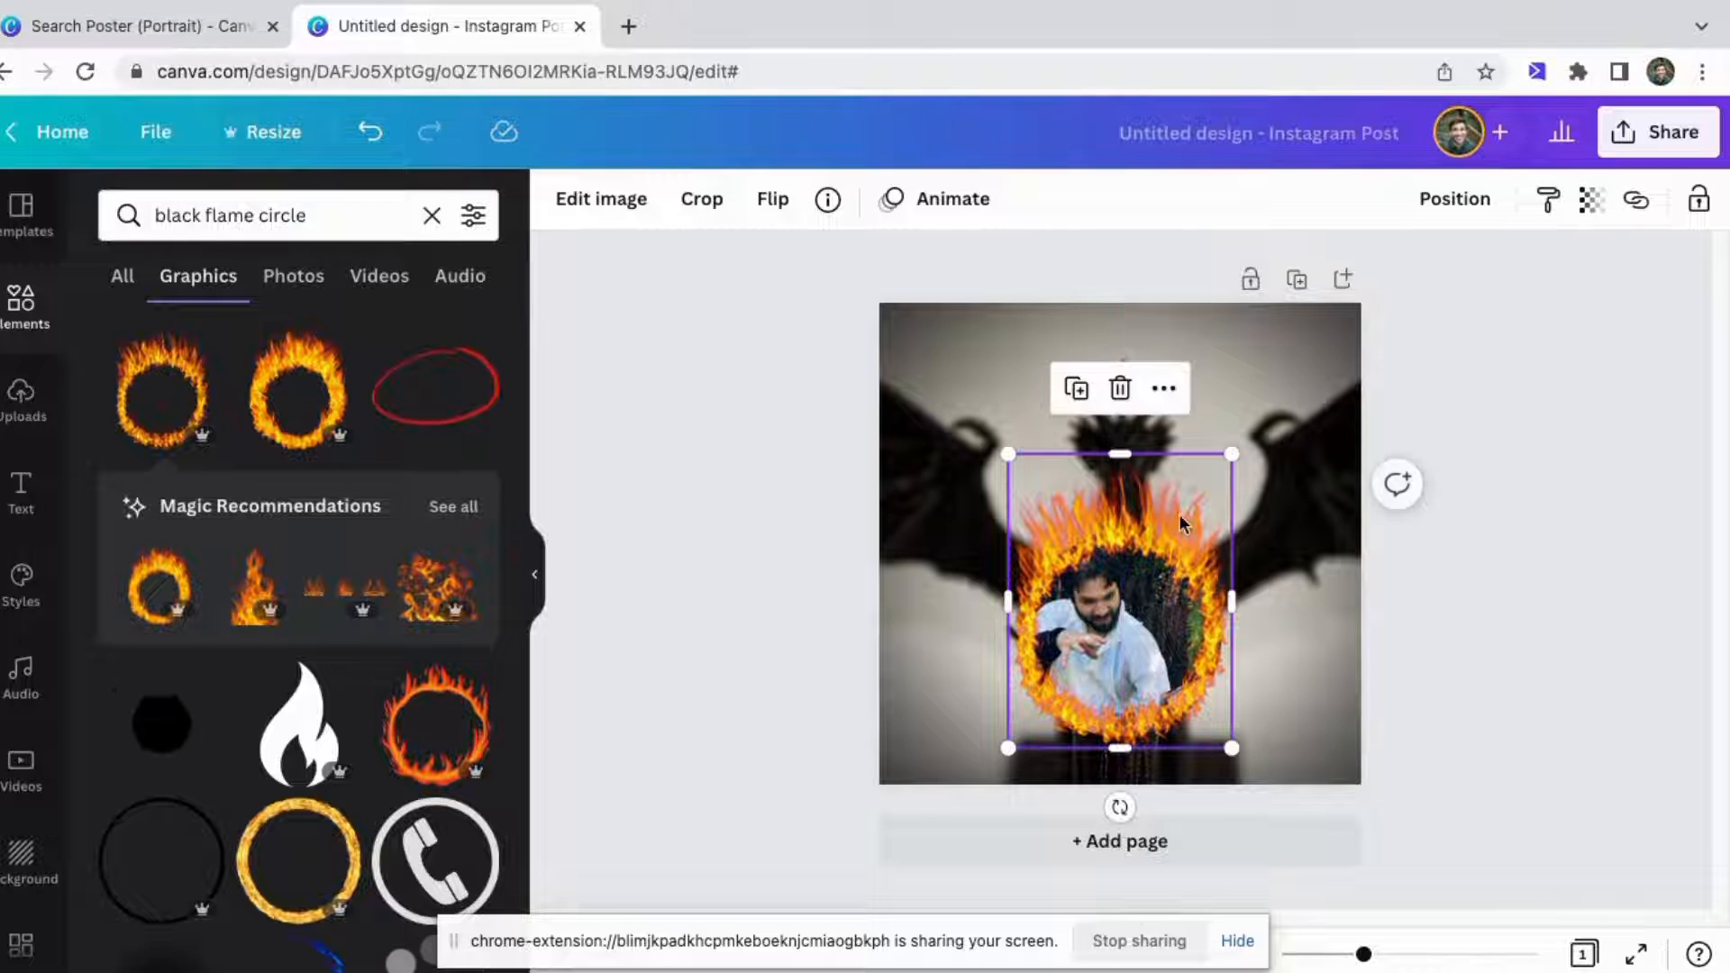
# Delete the flame ring graphic.
pyautogui.click(1297, 458)
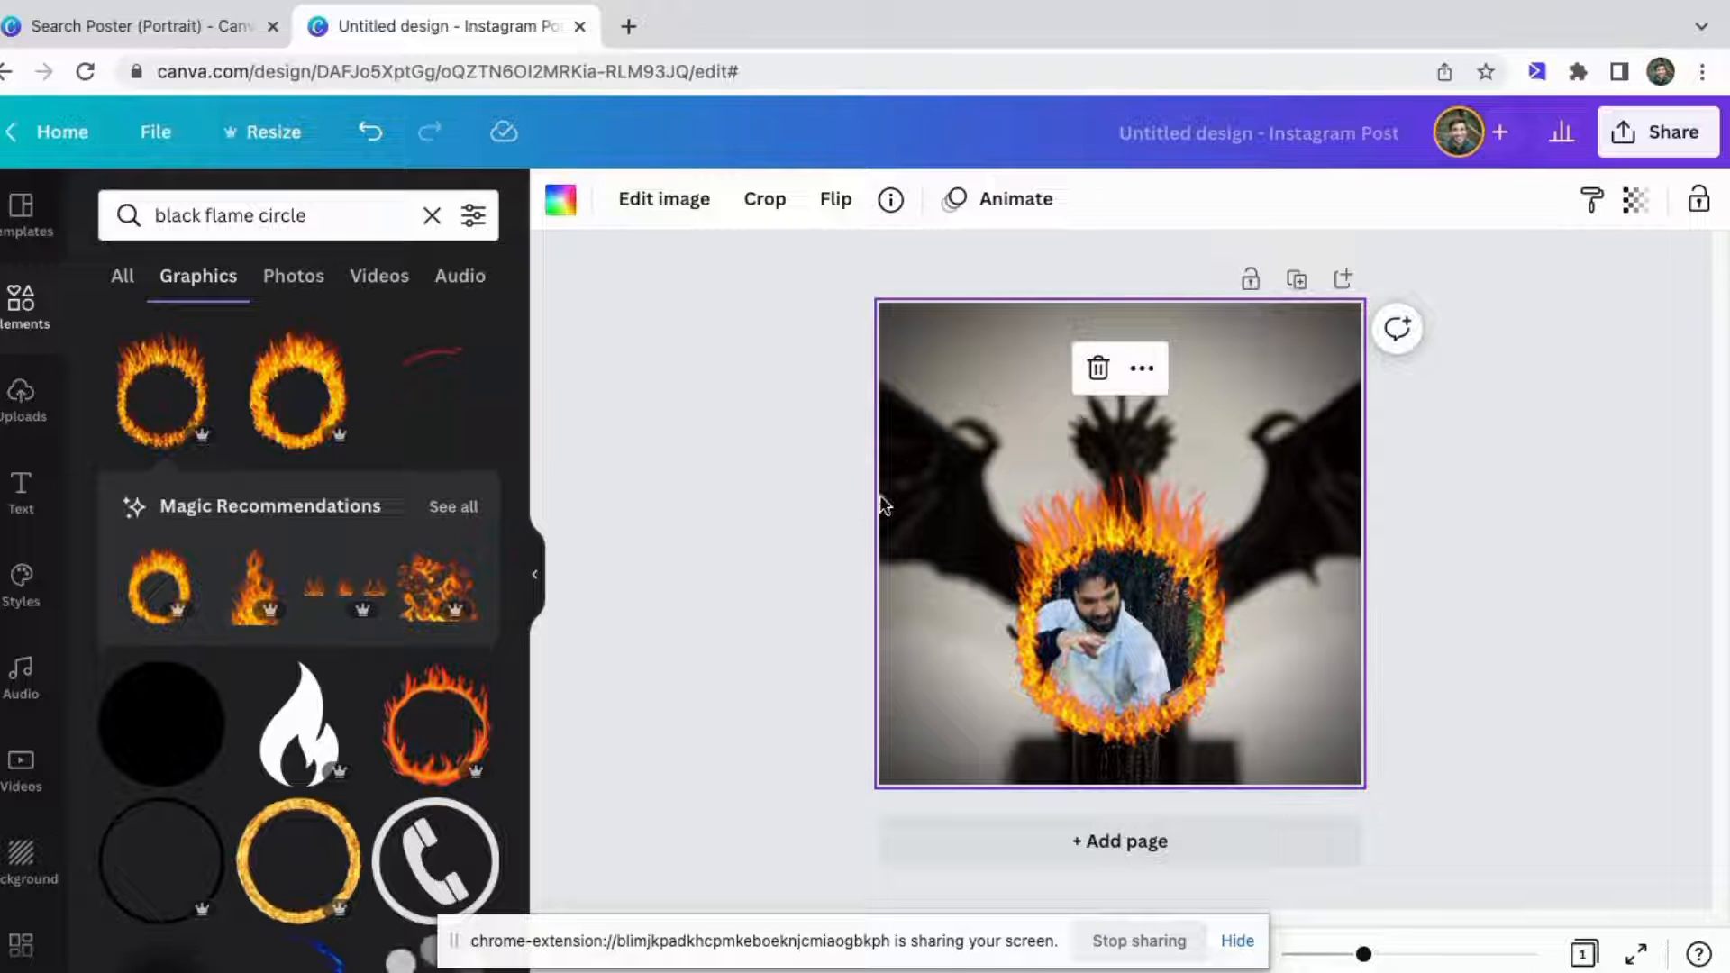
pyautogui.click(1121, 511)
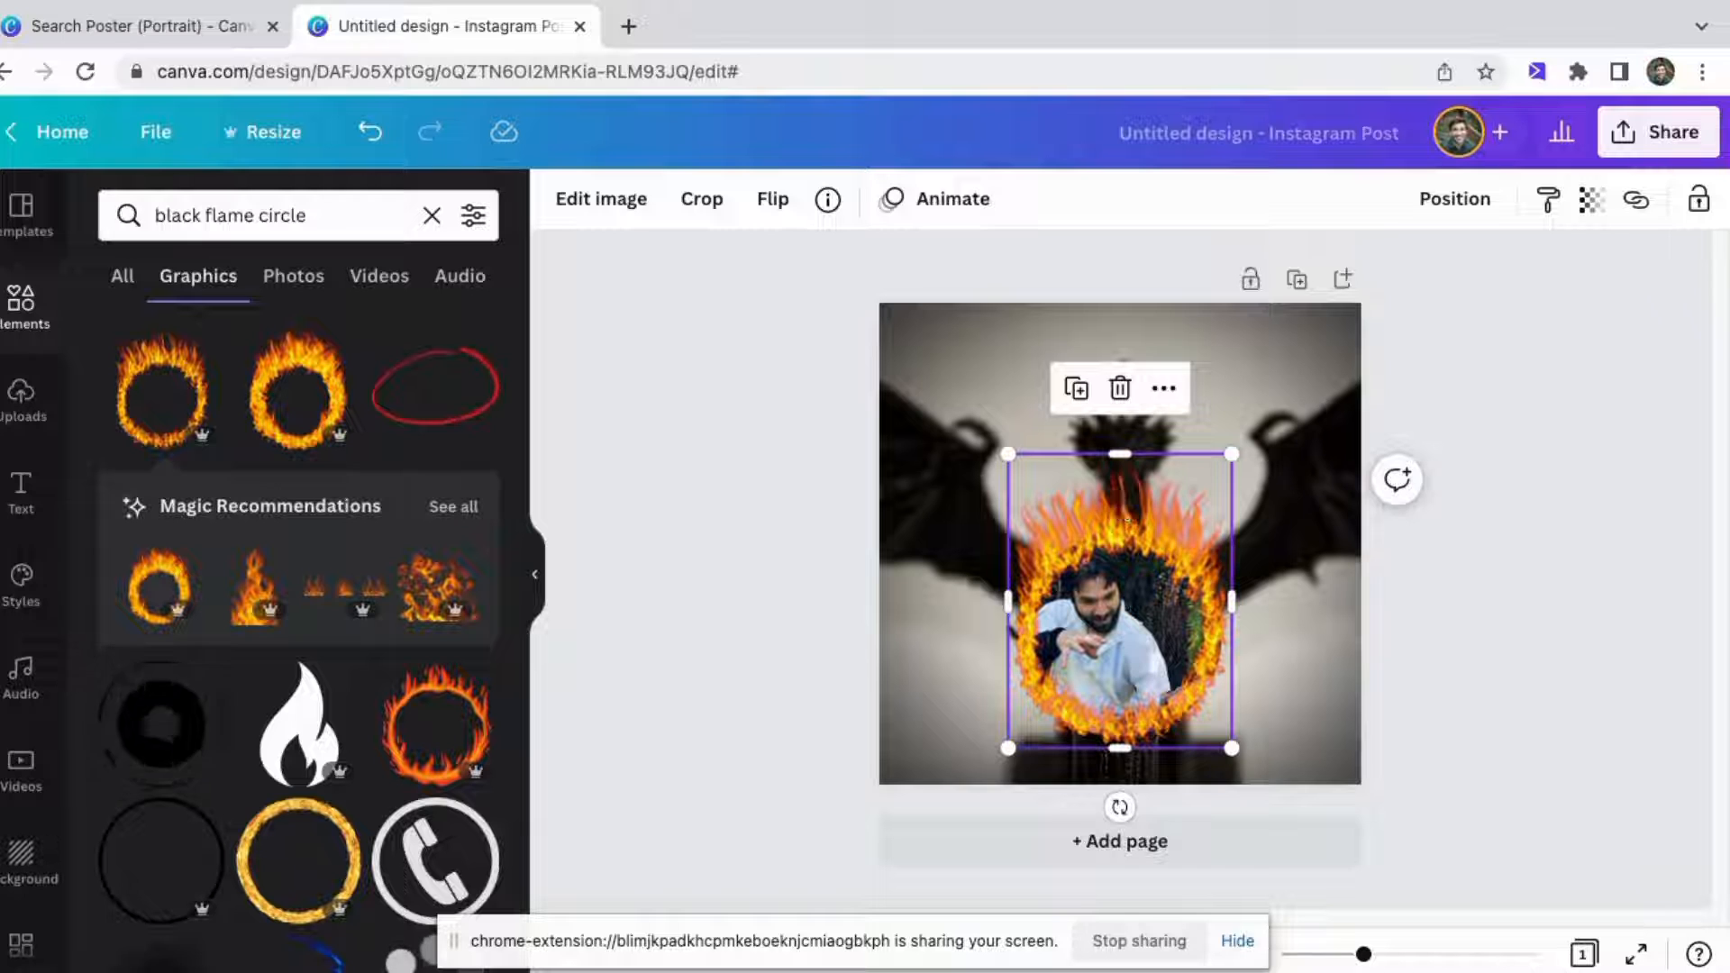
pyautogui.press('Delete')
# Add a white segmented ring graphic, shrink it and center it around the circular photo.
pyautogui.scroll(-3, 242, 552)
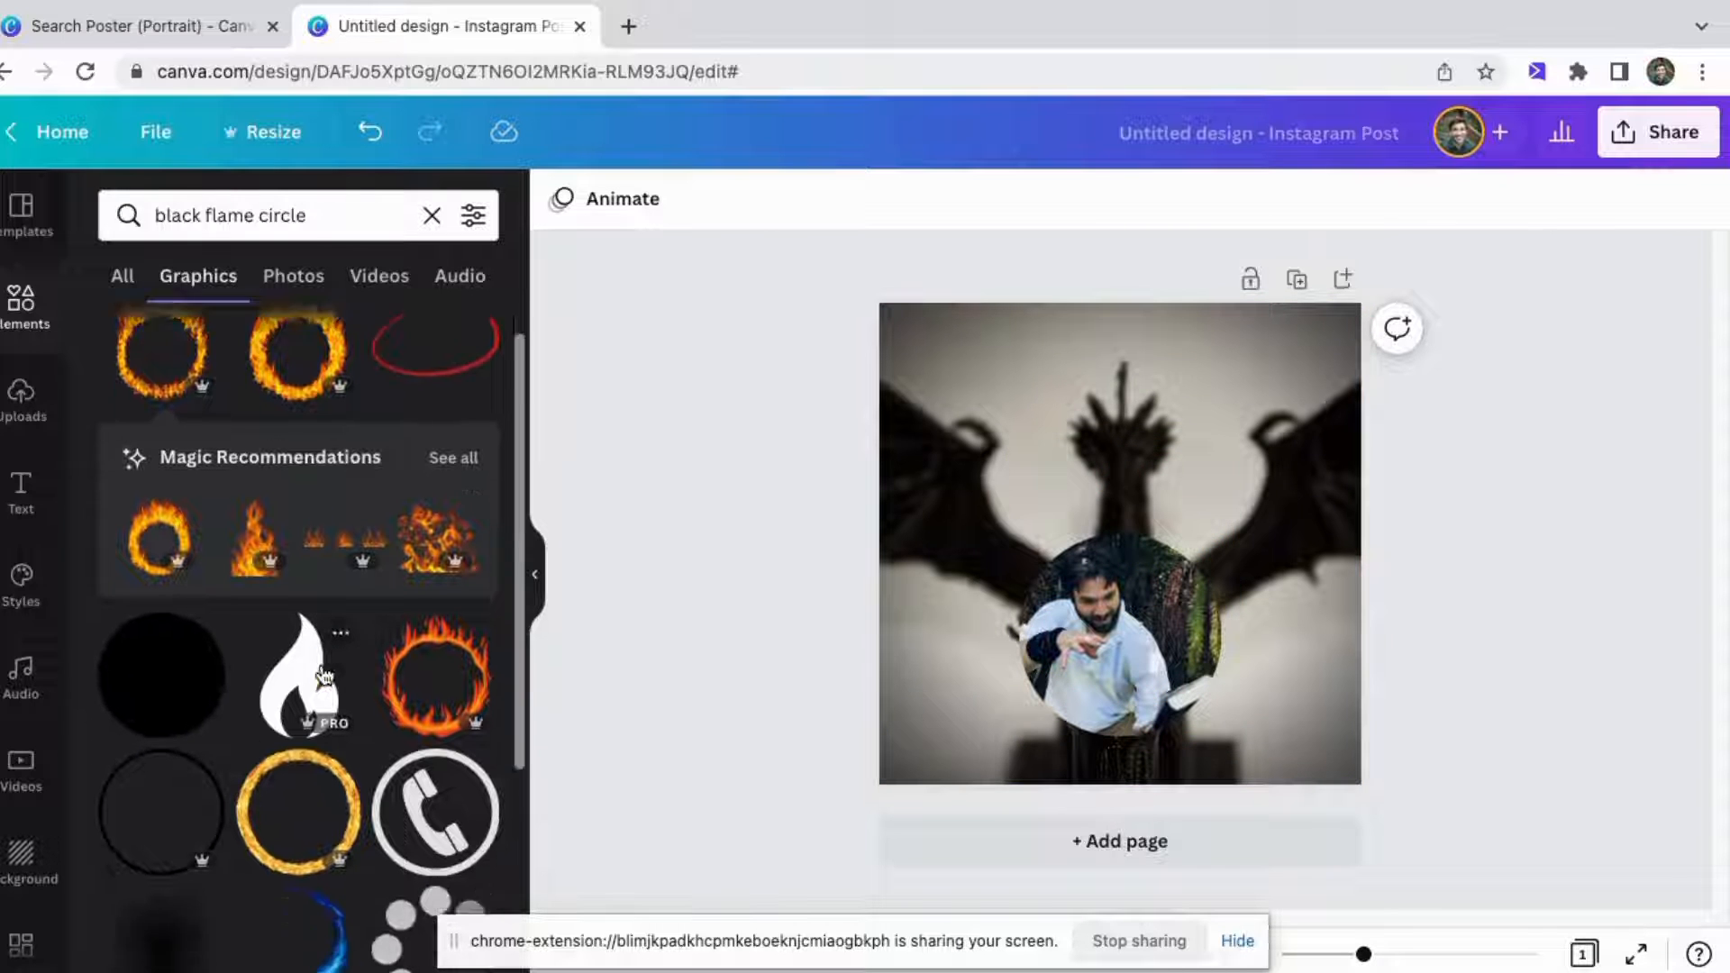
pyautogui.scroll(-15, 366, 773)
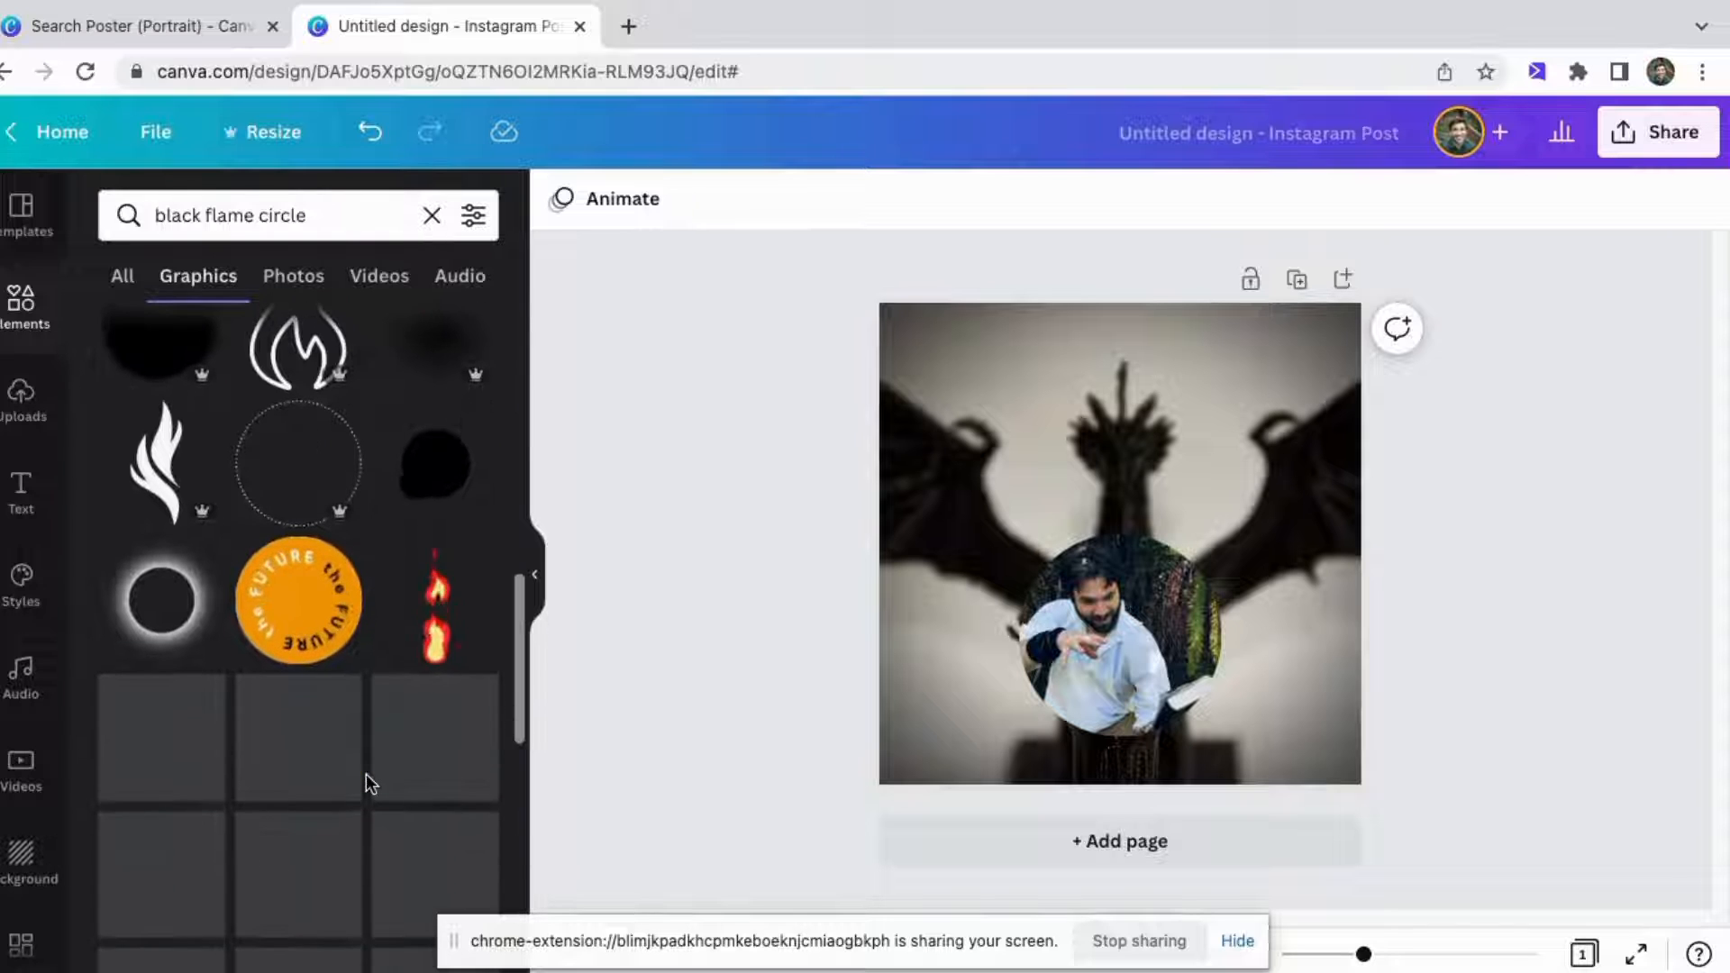
pyautogui.scroll(-3, 306, 764)
pyautogui.scroll(-2, 306, 764)
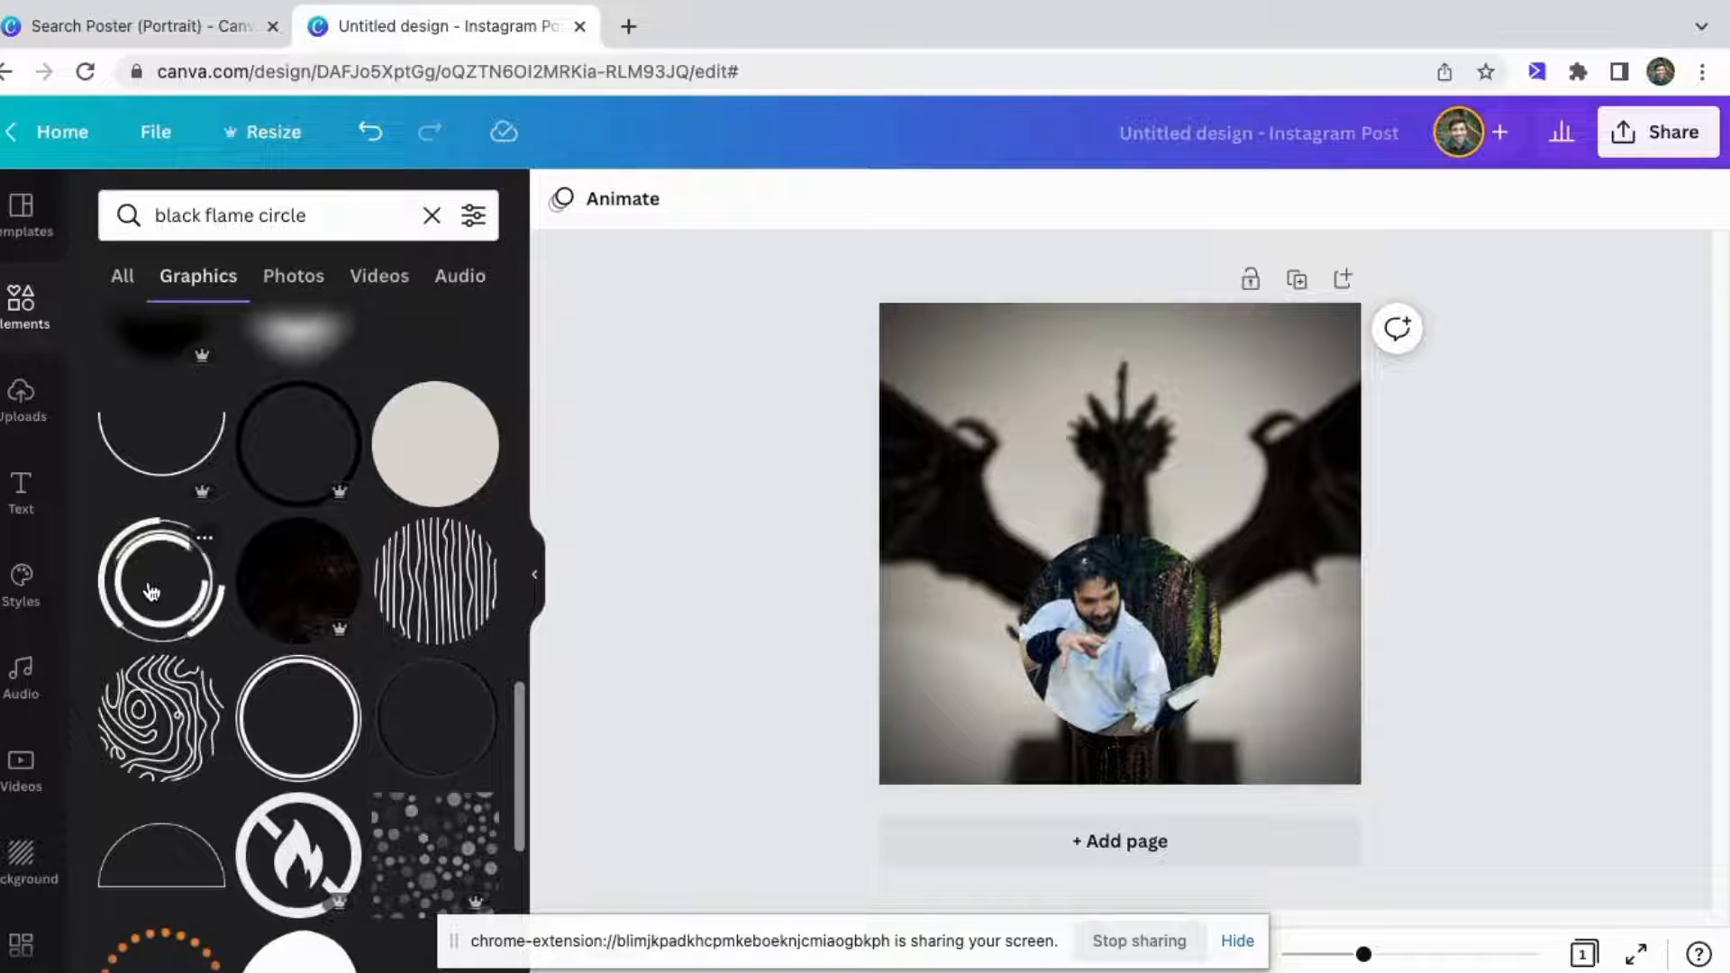
pyautogui.moveTo(137, 582); pyautogui.dragTo(980, 466)
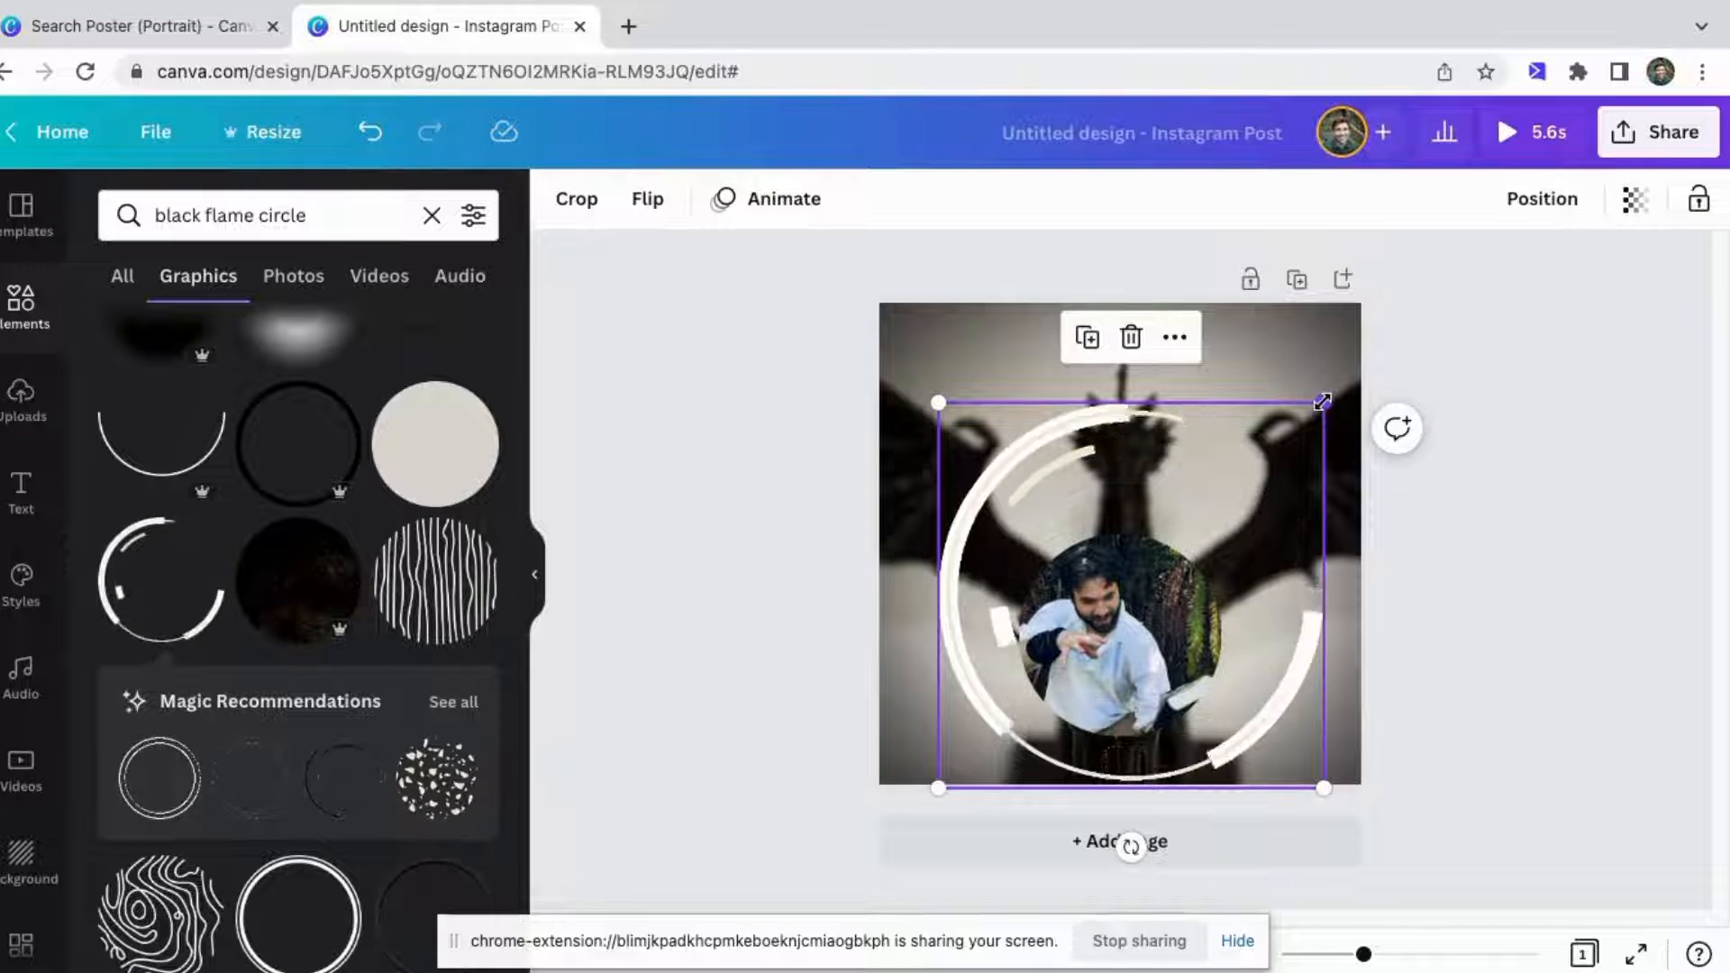
pyautogui.moveTo(1323, 403); pyautogui.dragTo(1192, 534)
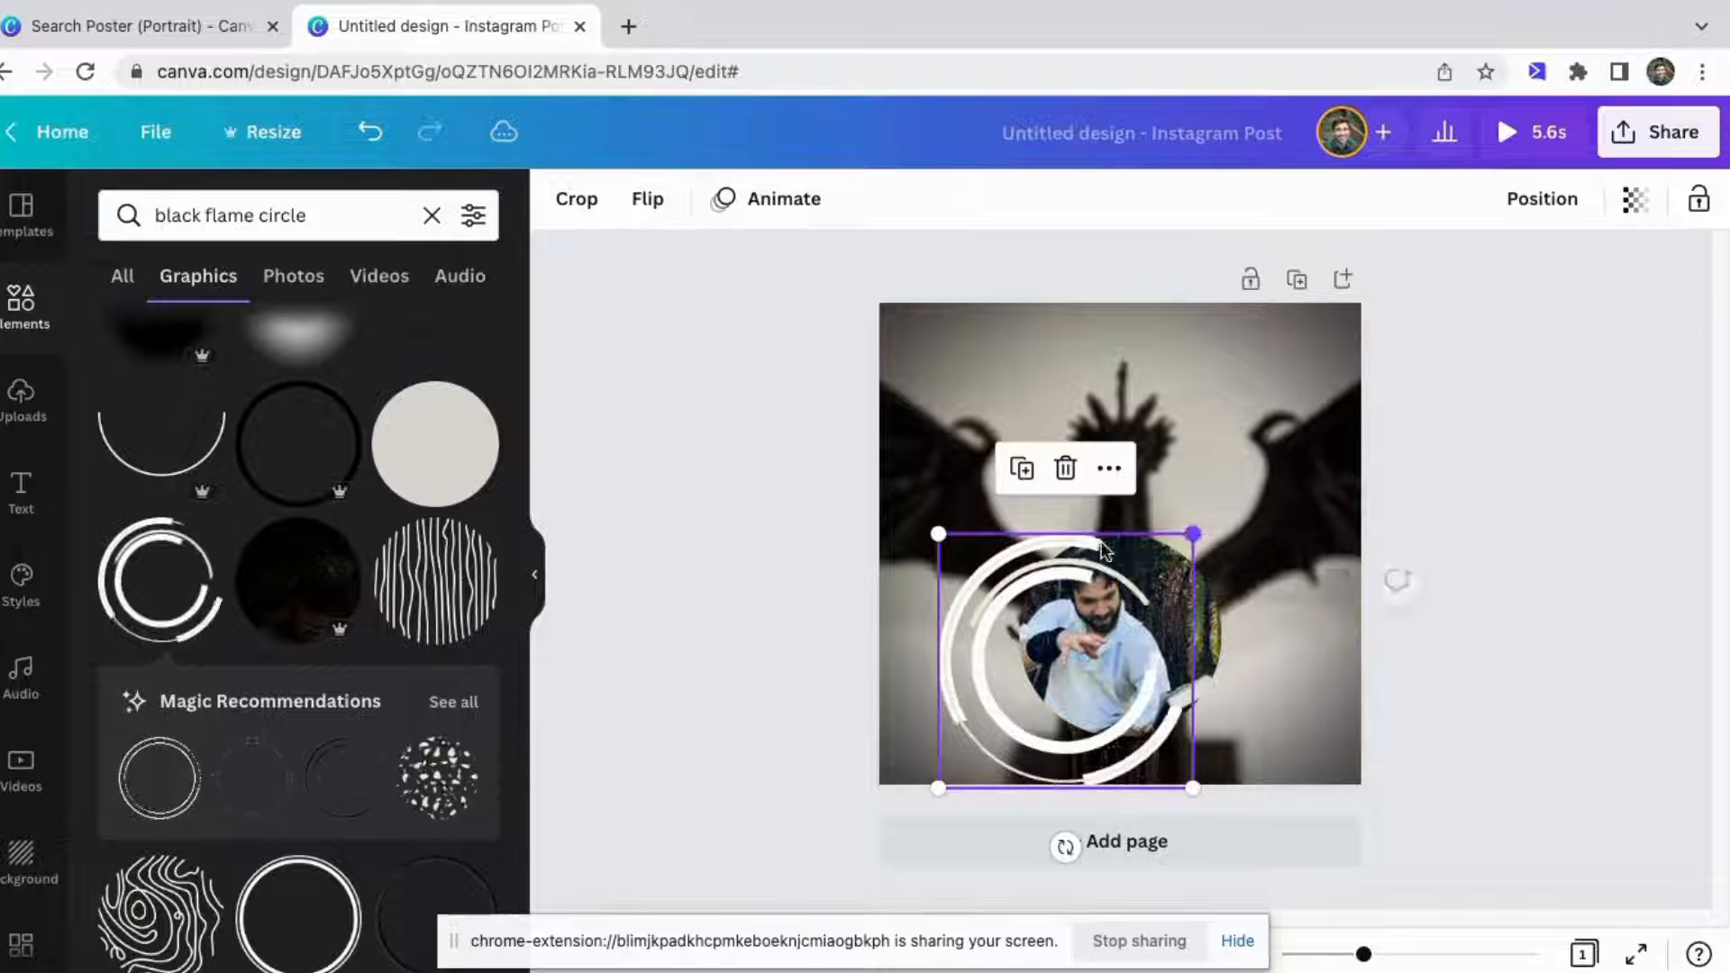
pyautogui.moveTo(1000, 572); pyautogui.dragTo(1058, 538)
pyautogui.click(1002, 370)
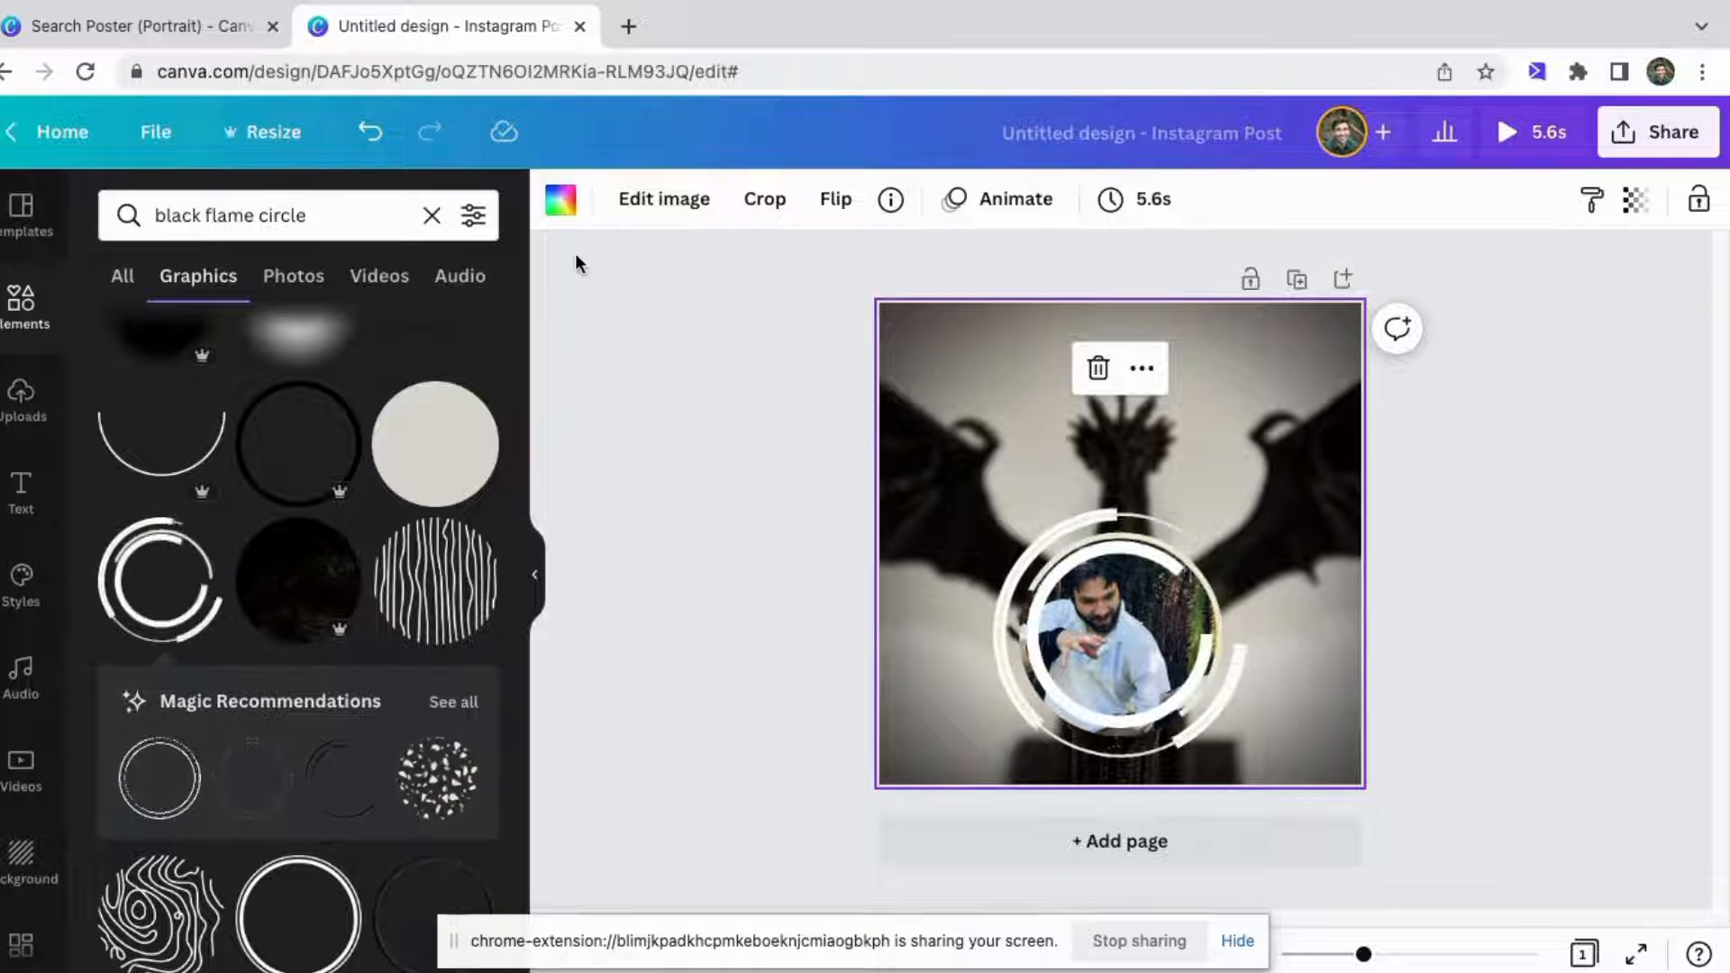
# Resize the design to the Video format (1920 × 1080 px).
pyautogui.click(270, 135)
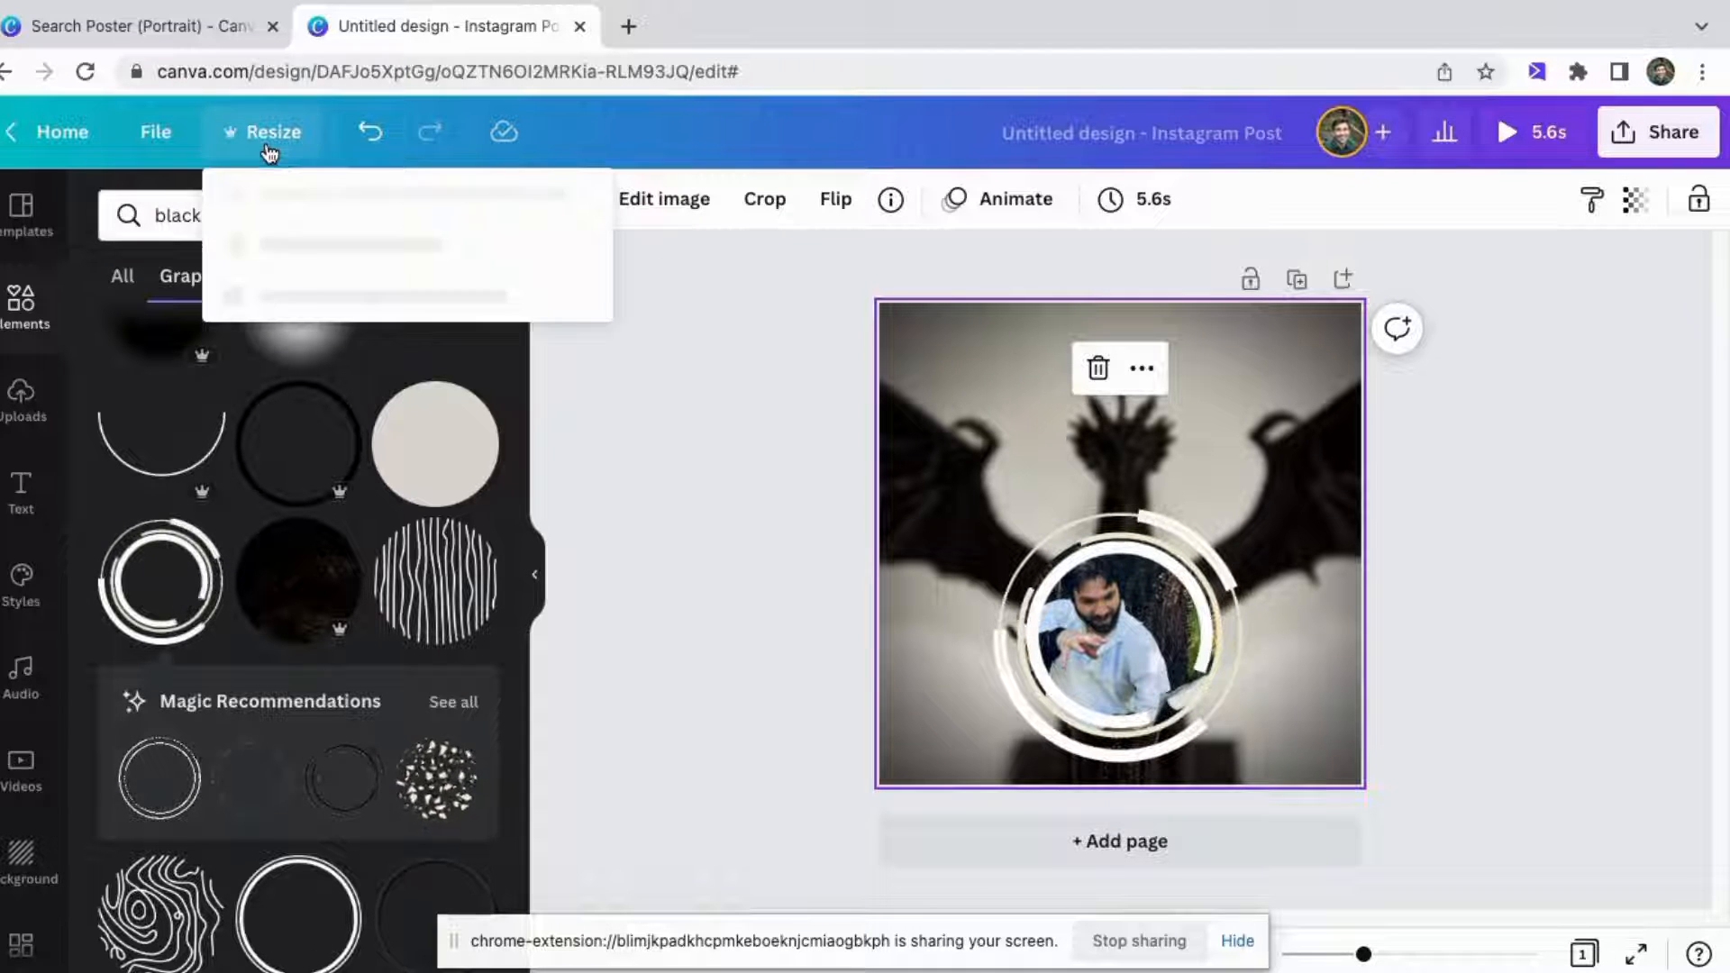
pyautogui.scroll(-3, 365, 441)
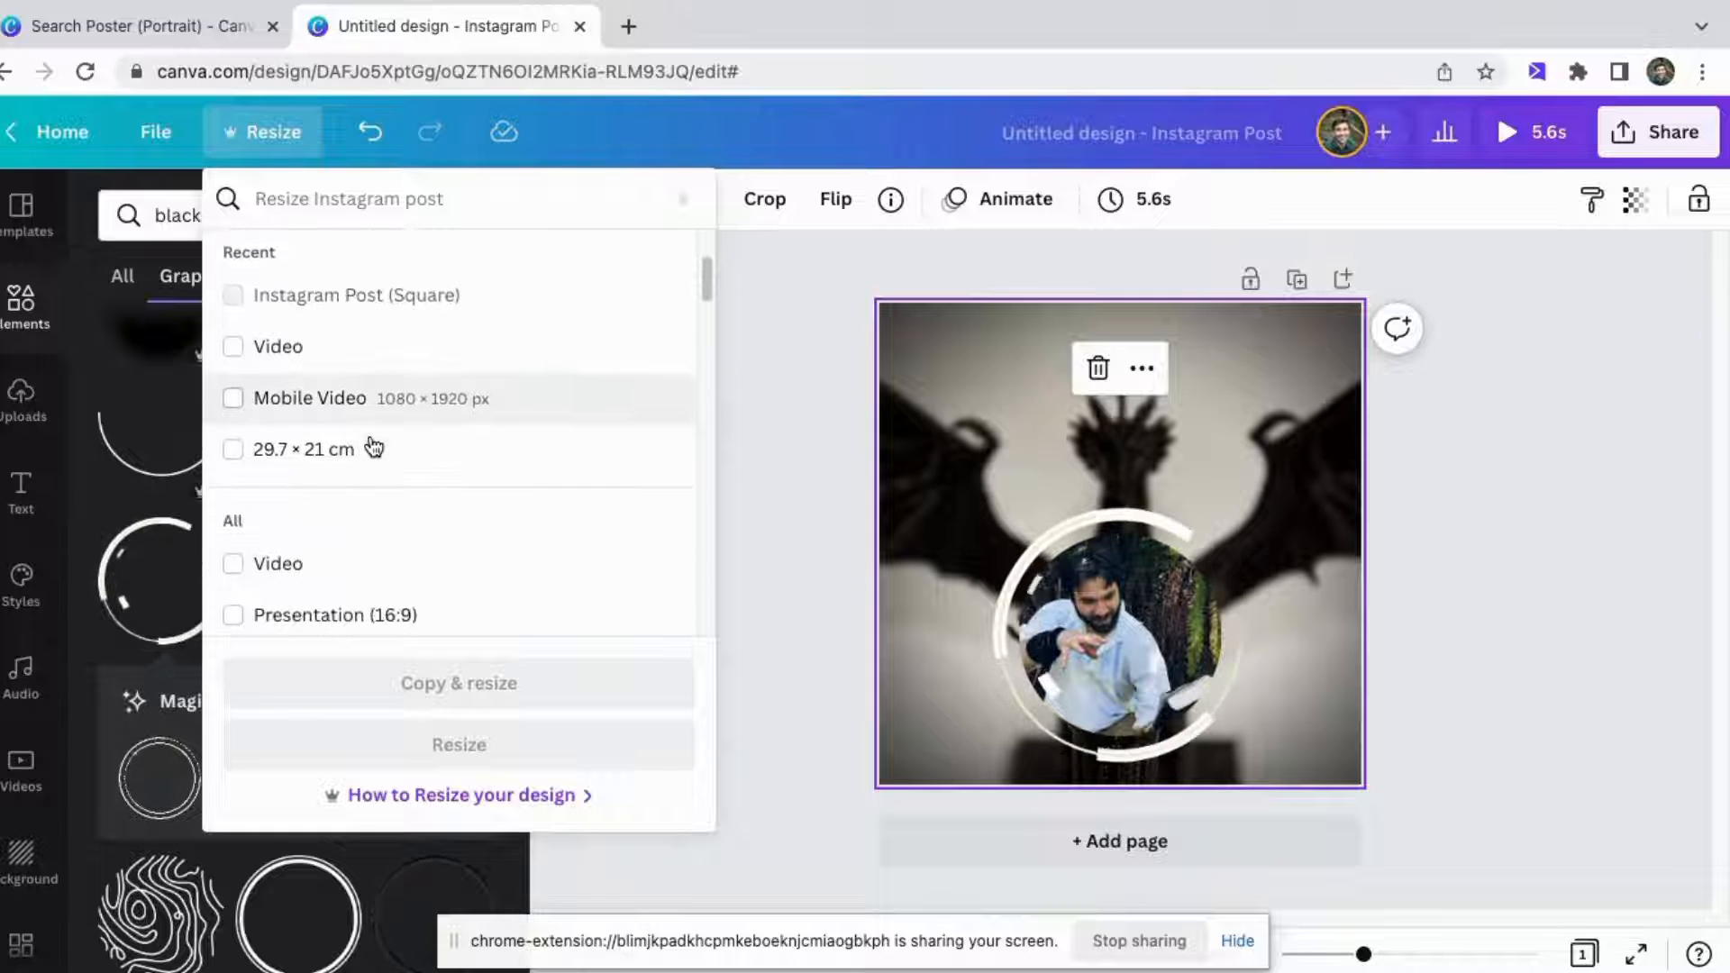
pyautogui.click(274, 348)
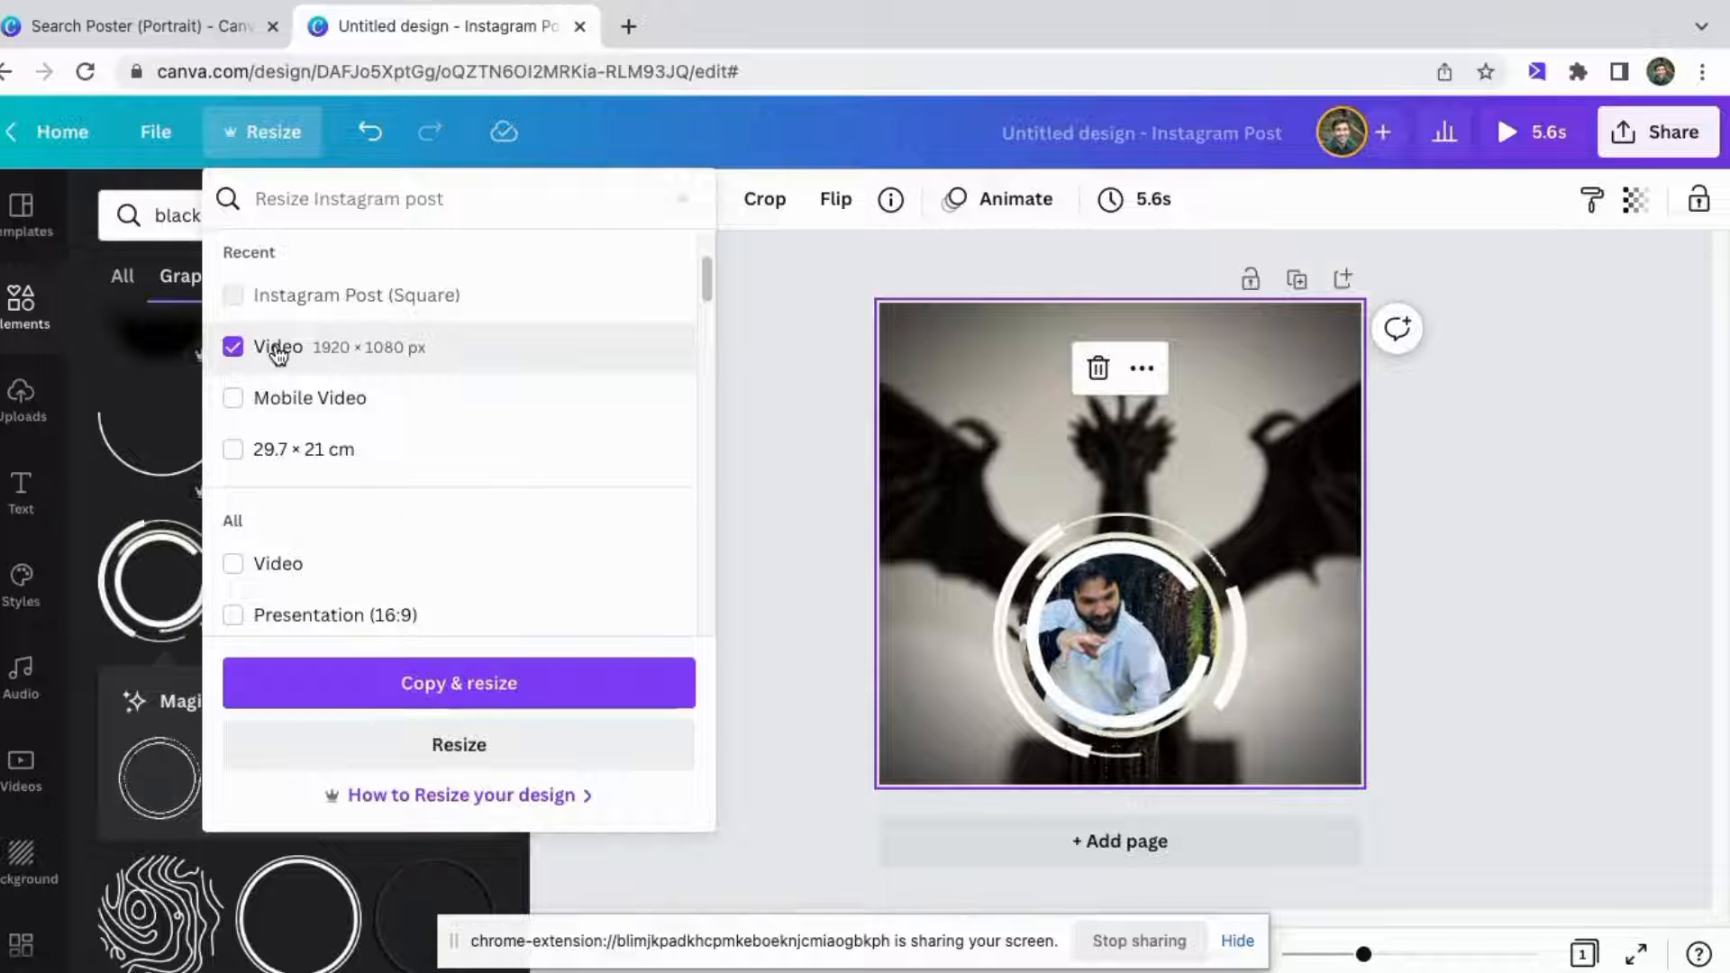
pyautogui.click(514, 749)
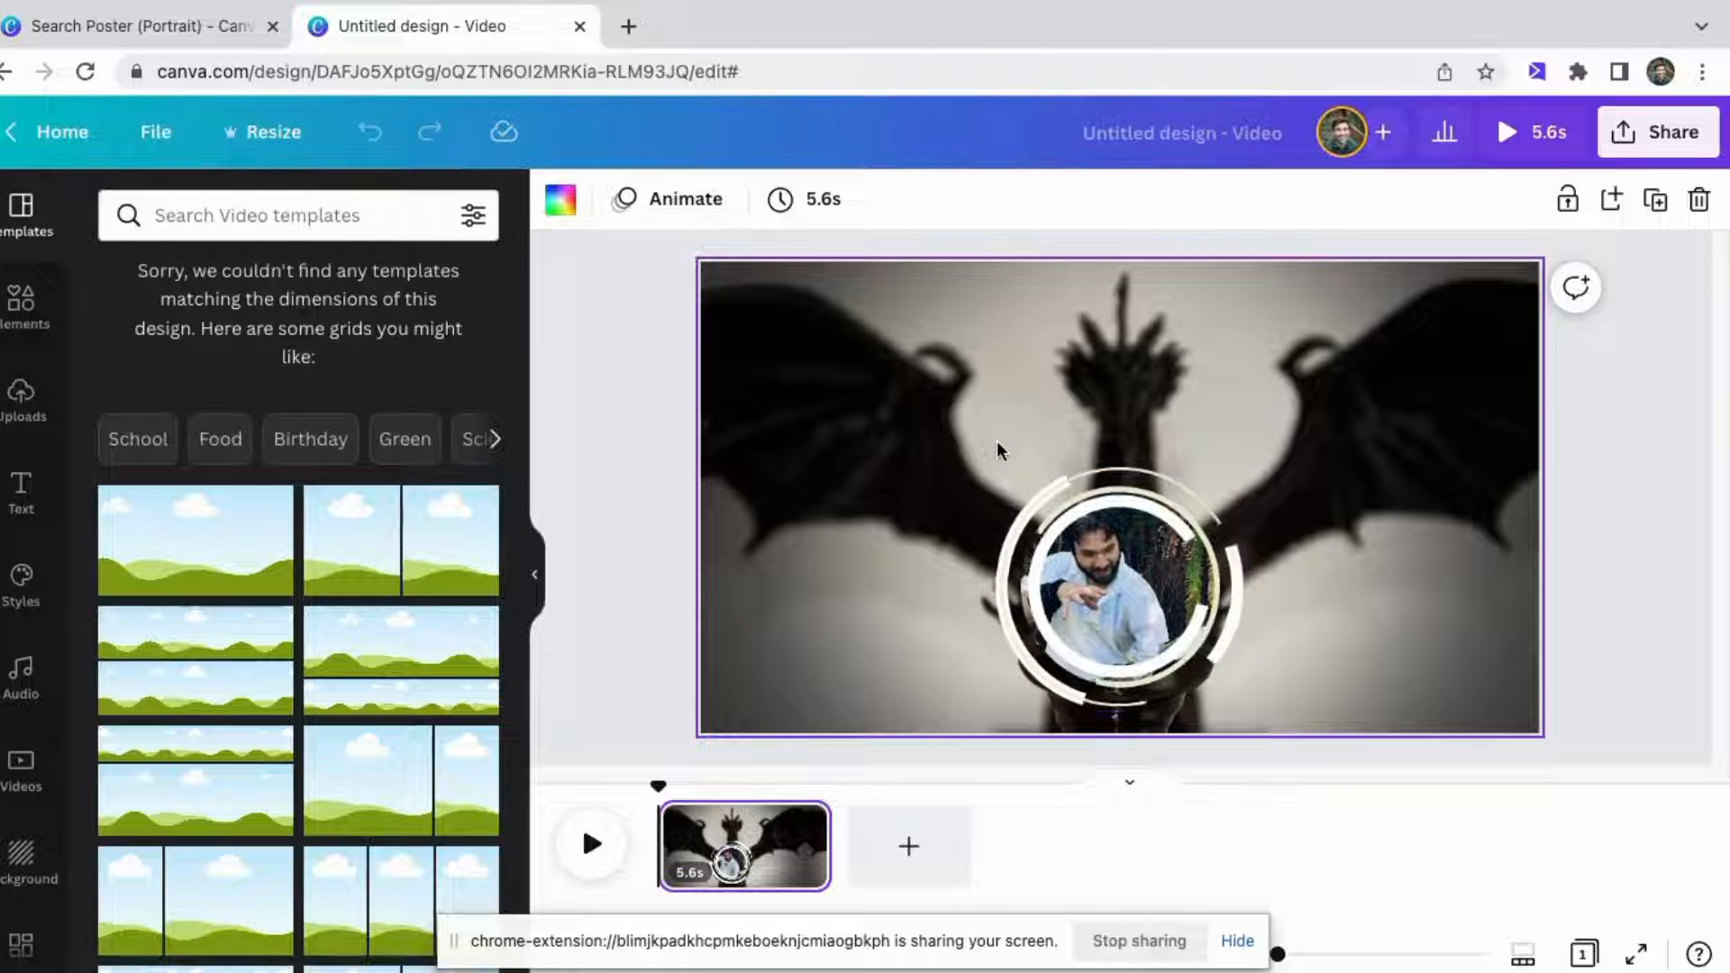
# Extend the page's duration in the timeline to 1:22.
pyautogui.click(744, 815)
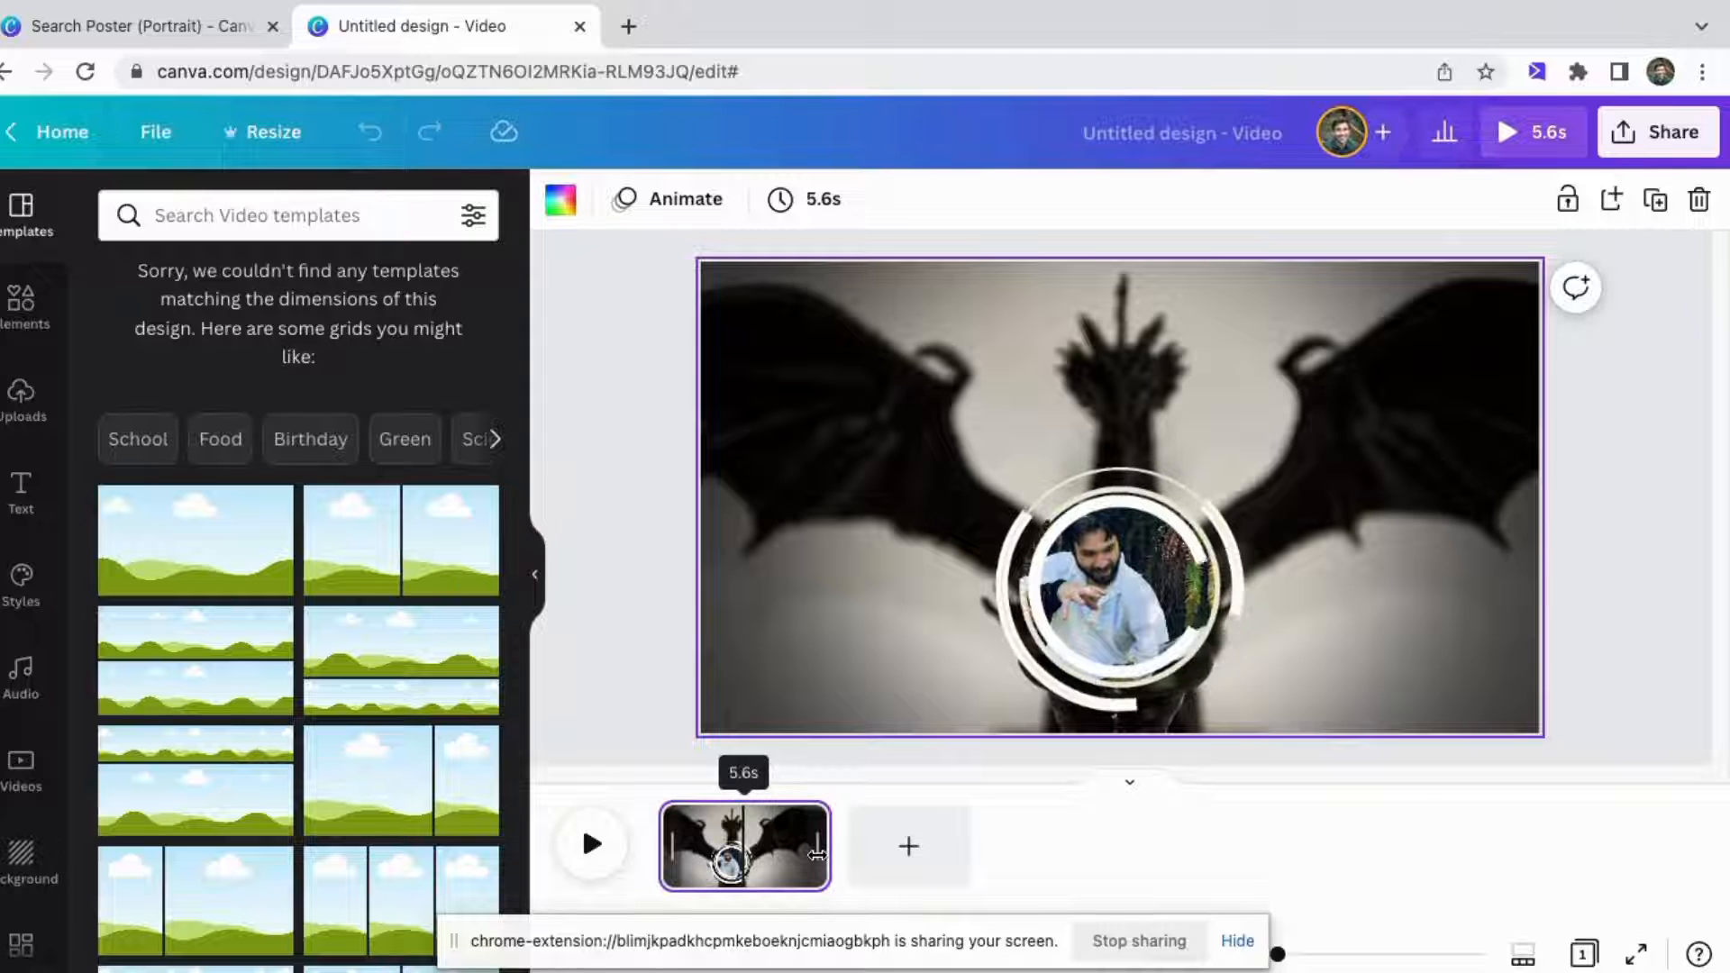
pyautogui.moveTo(827, 852); pyautogui.dragTo(1537, 847)
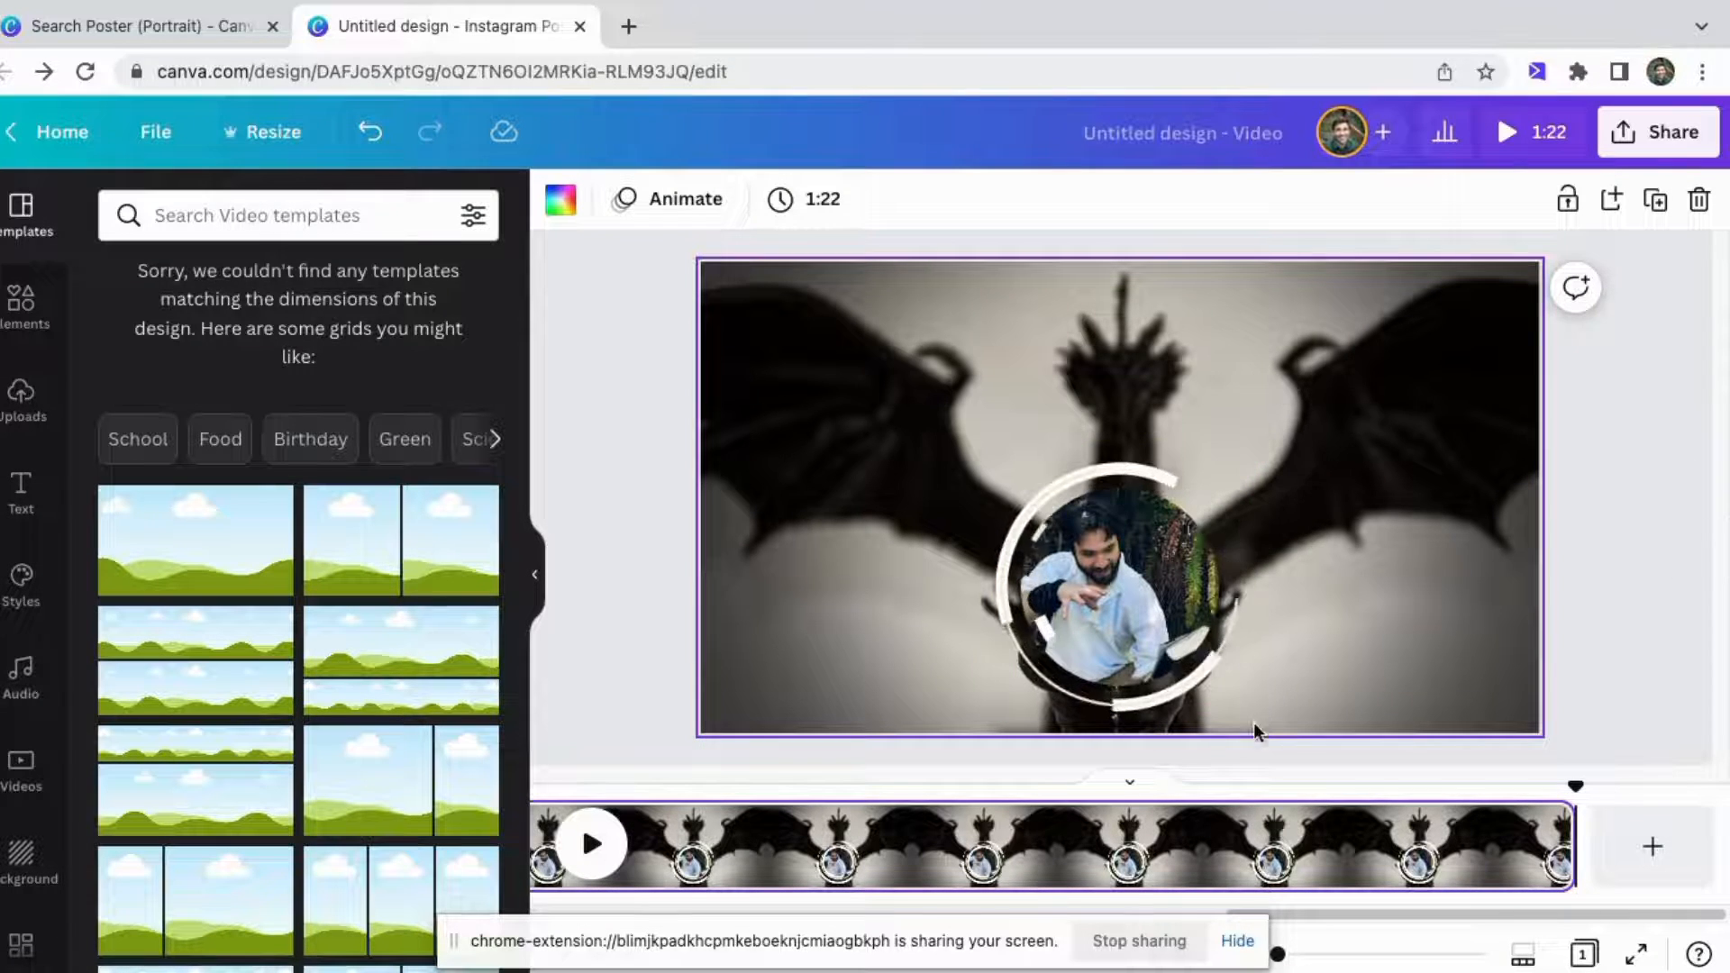
pyautogui.hscroll(-5, 1296, 846)
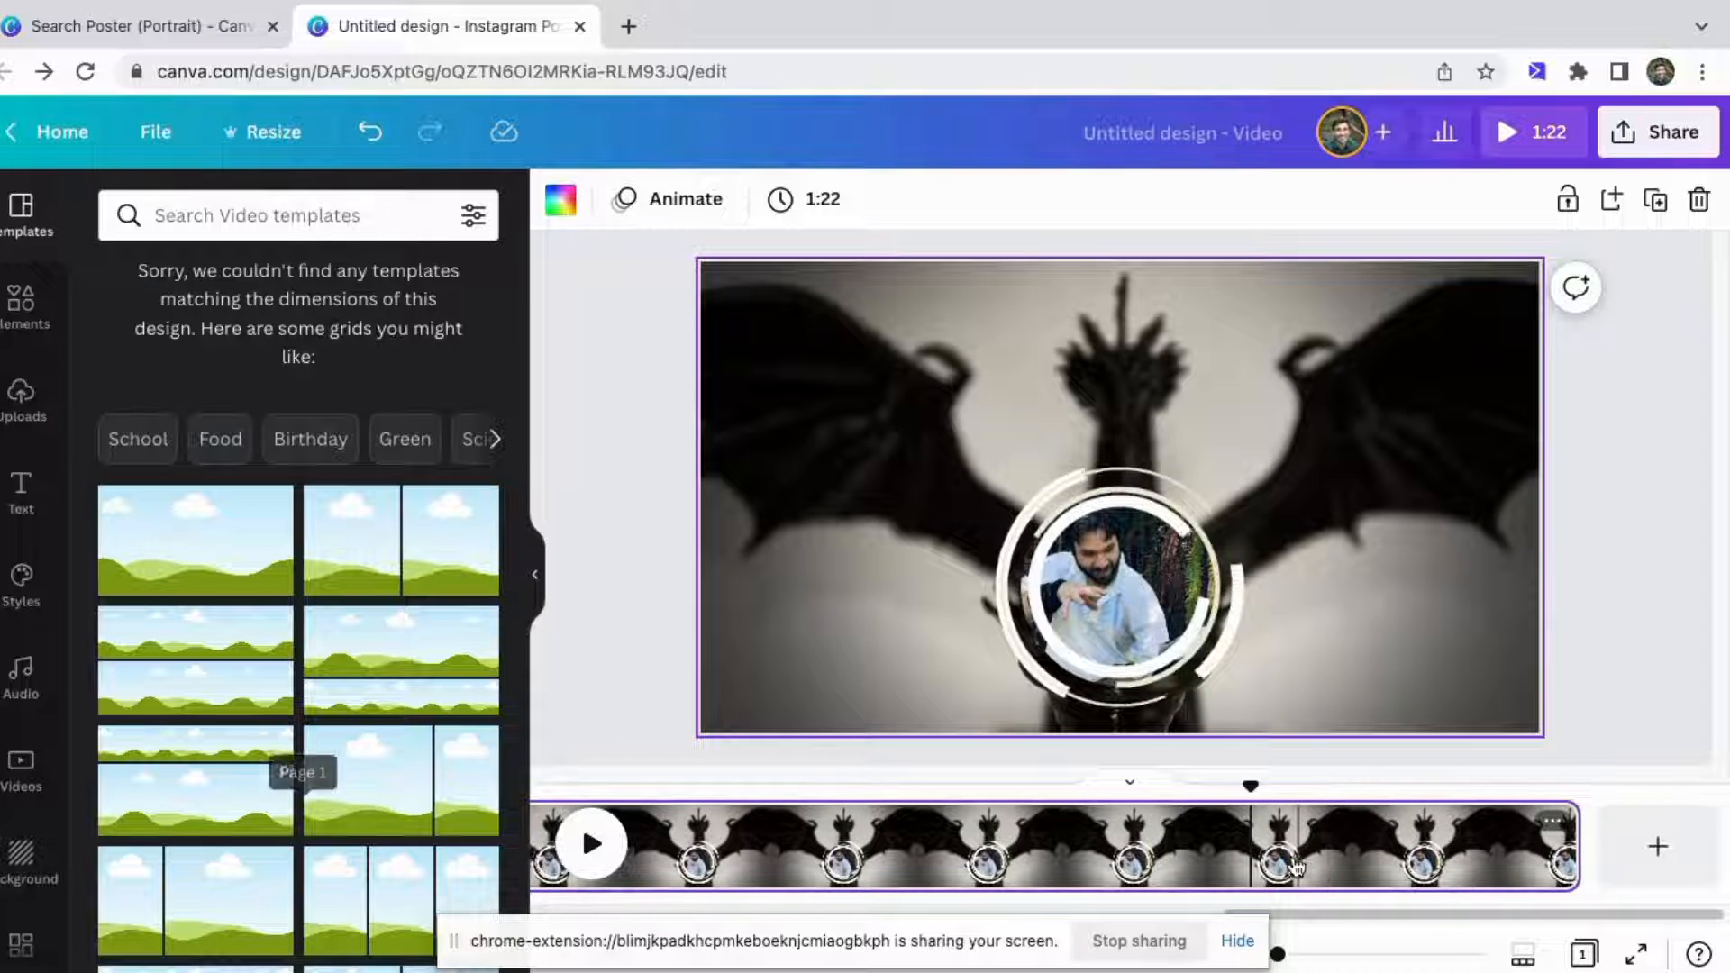
pyautogui.hscroll(-3, 1295, 847)
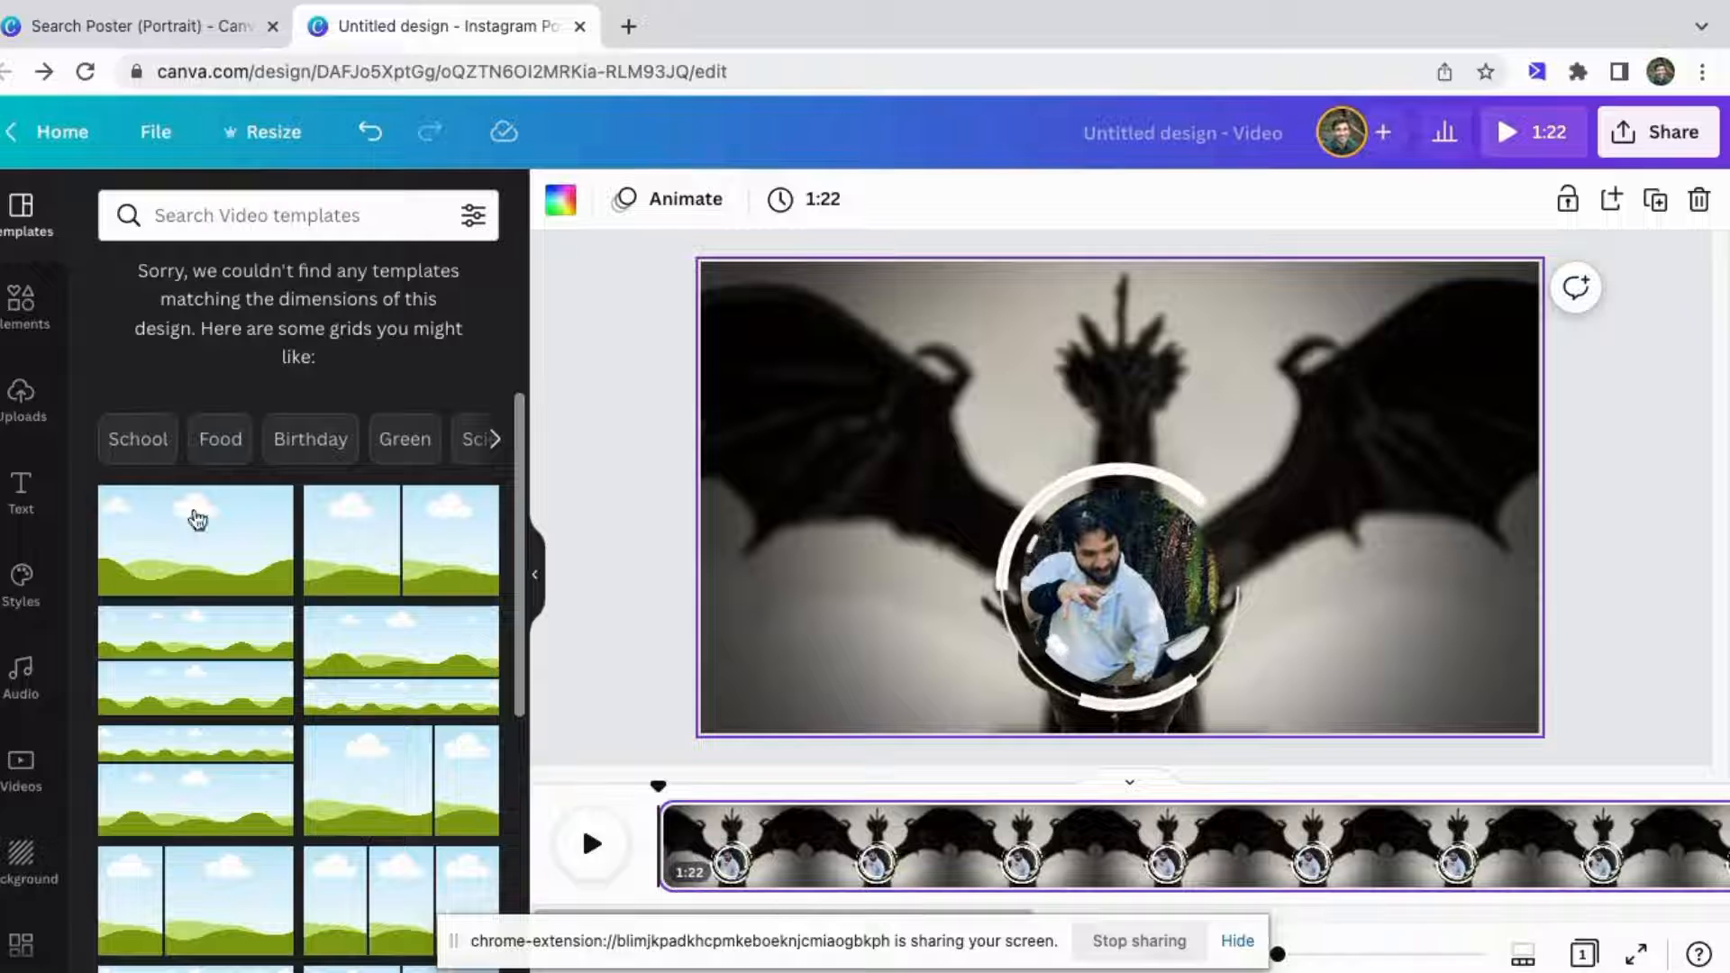
pyautogui.click(24, 421)
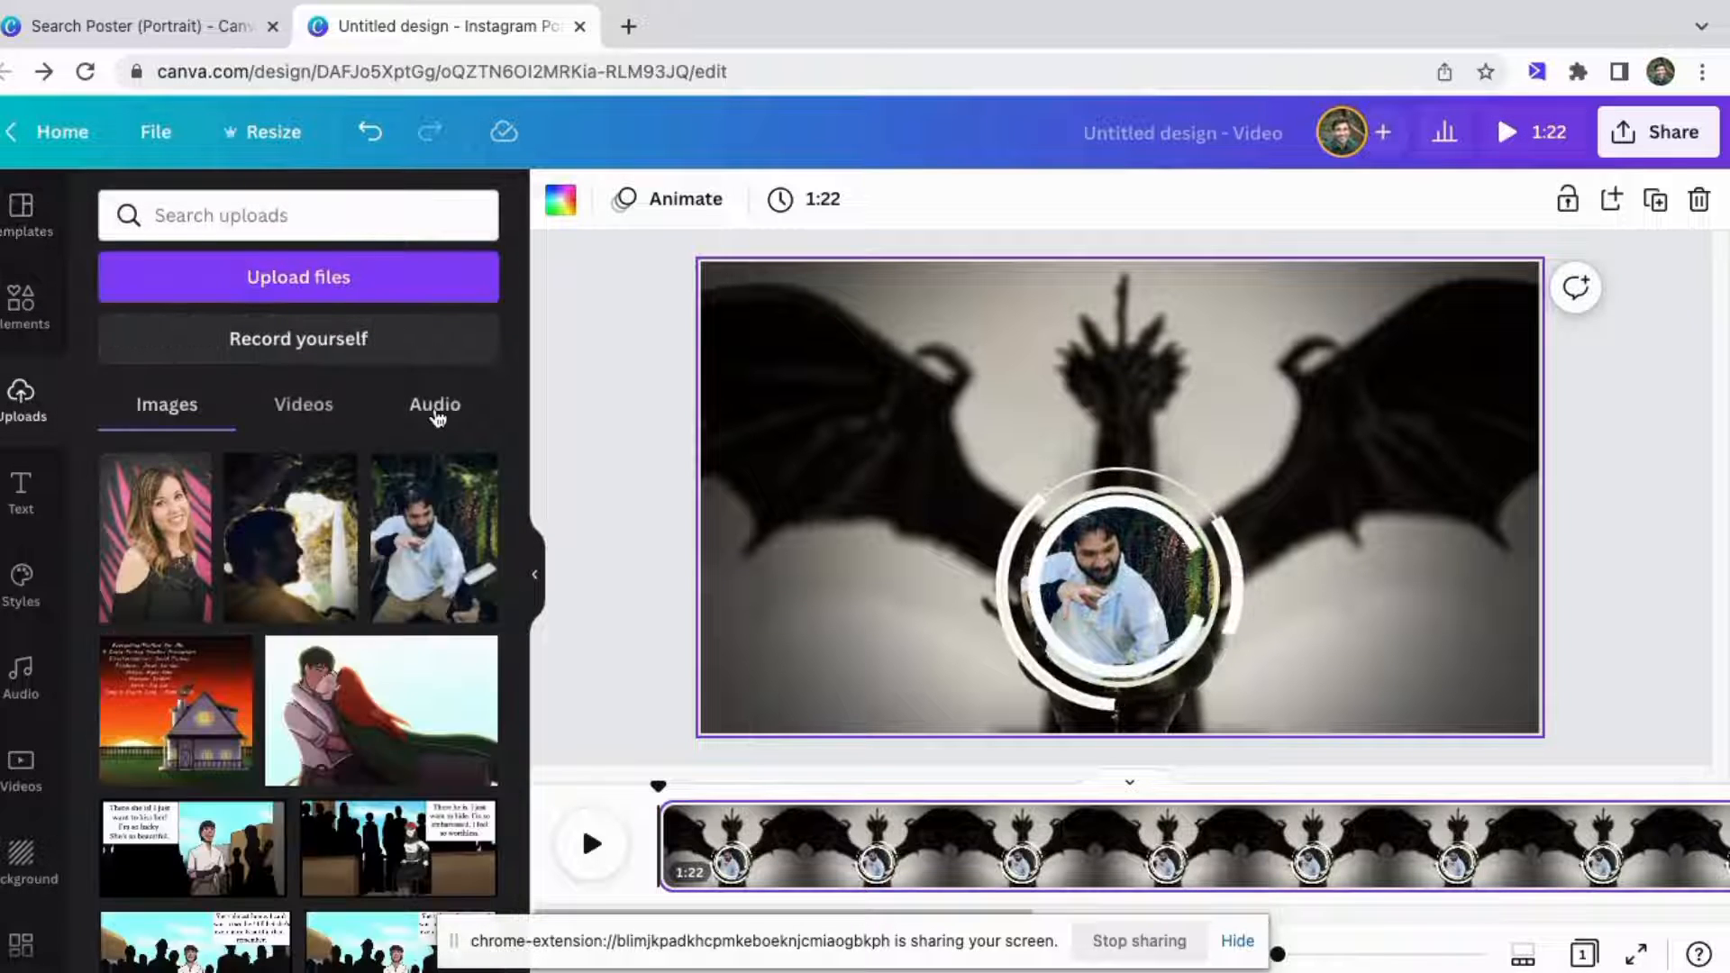
pyautogui.click(435, 413)
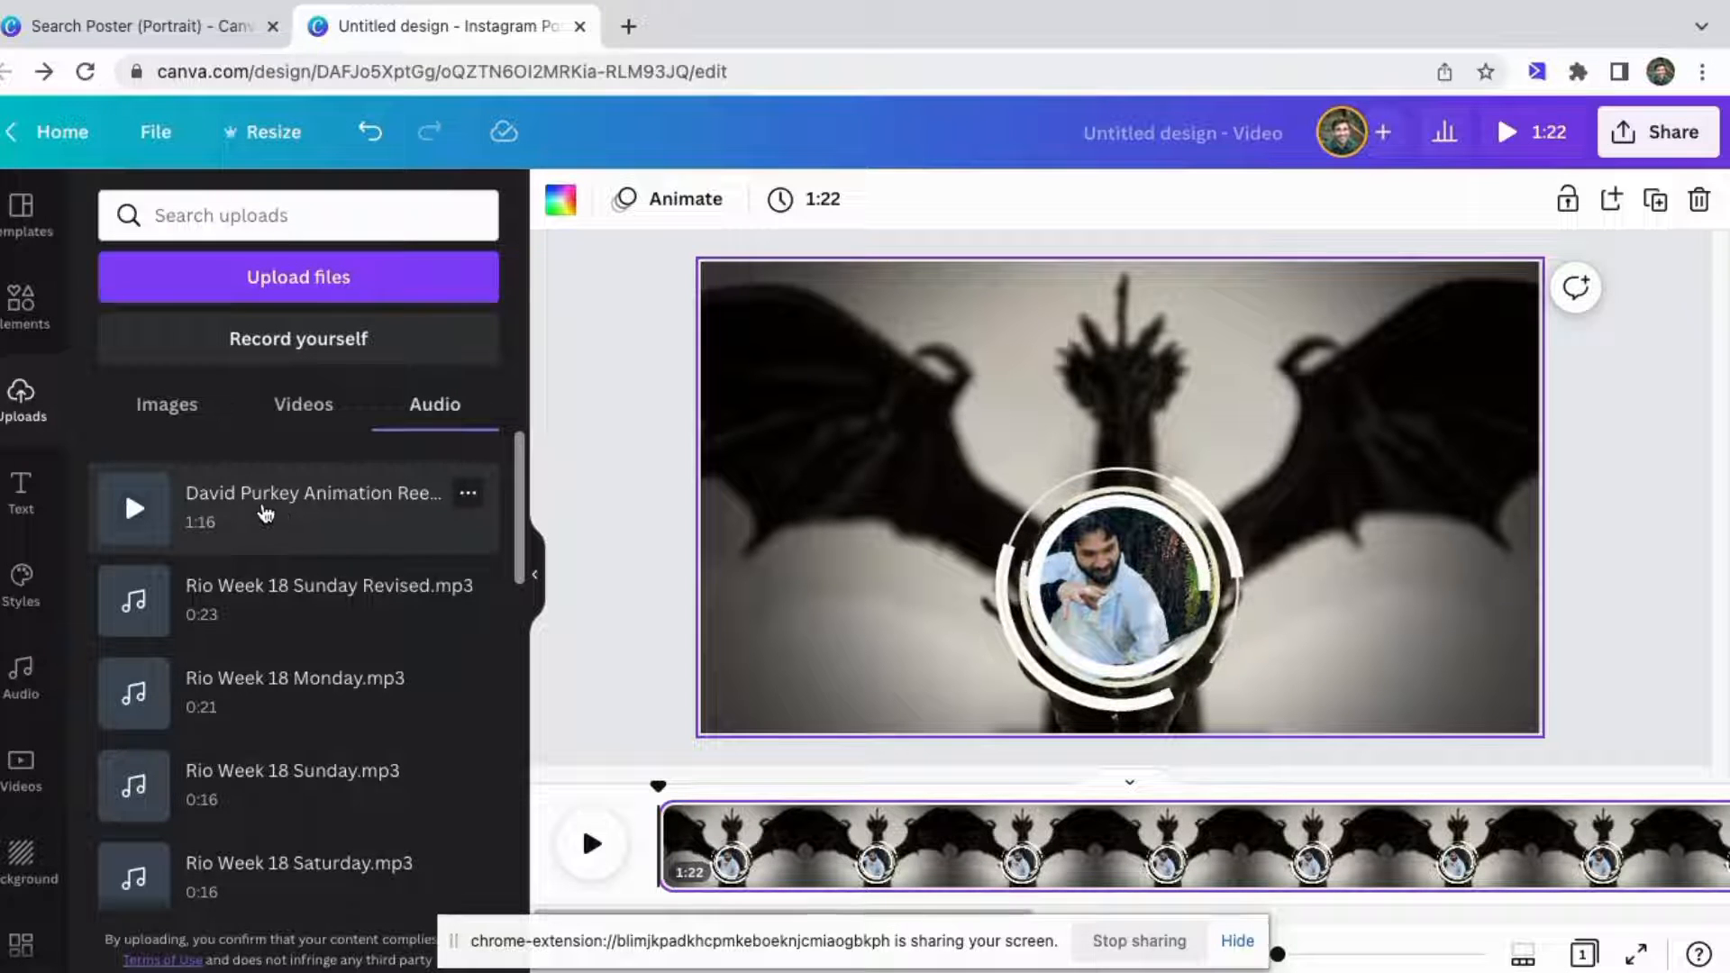
pyautogui.click(280, 517)
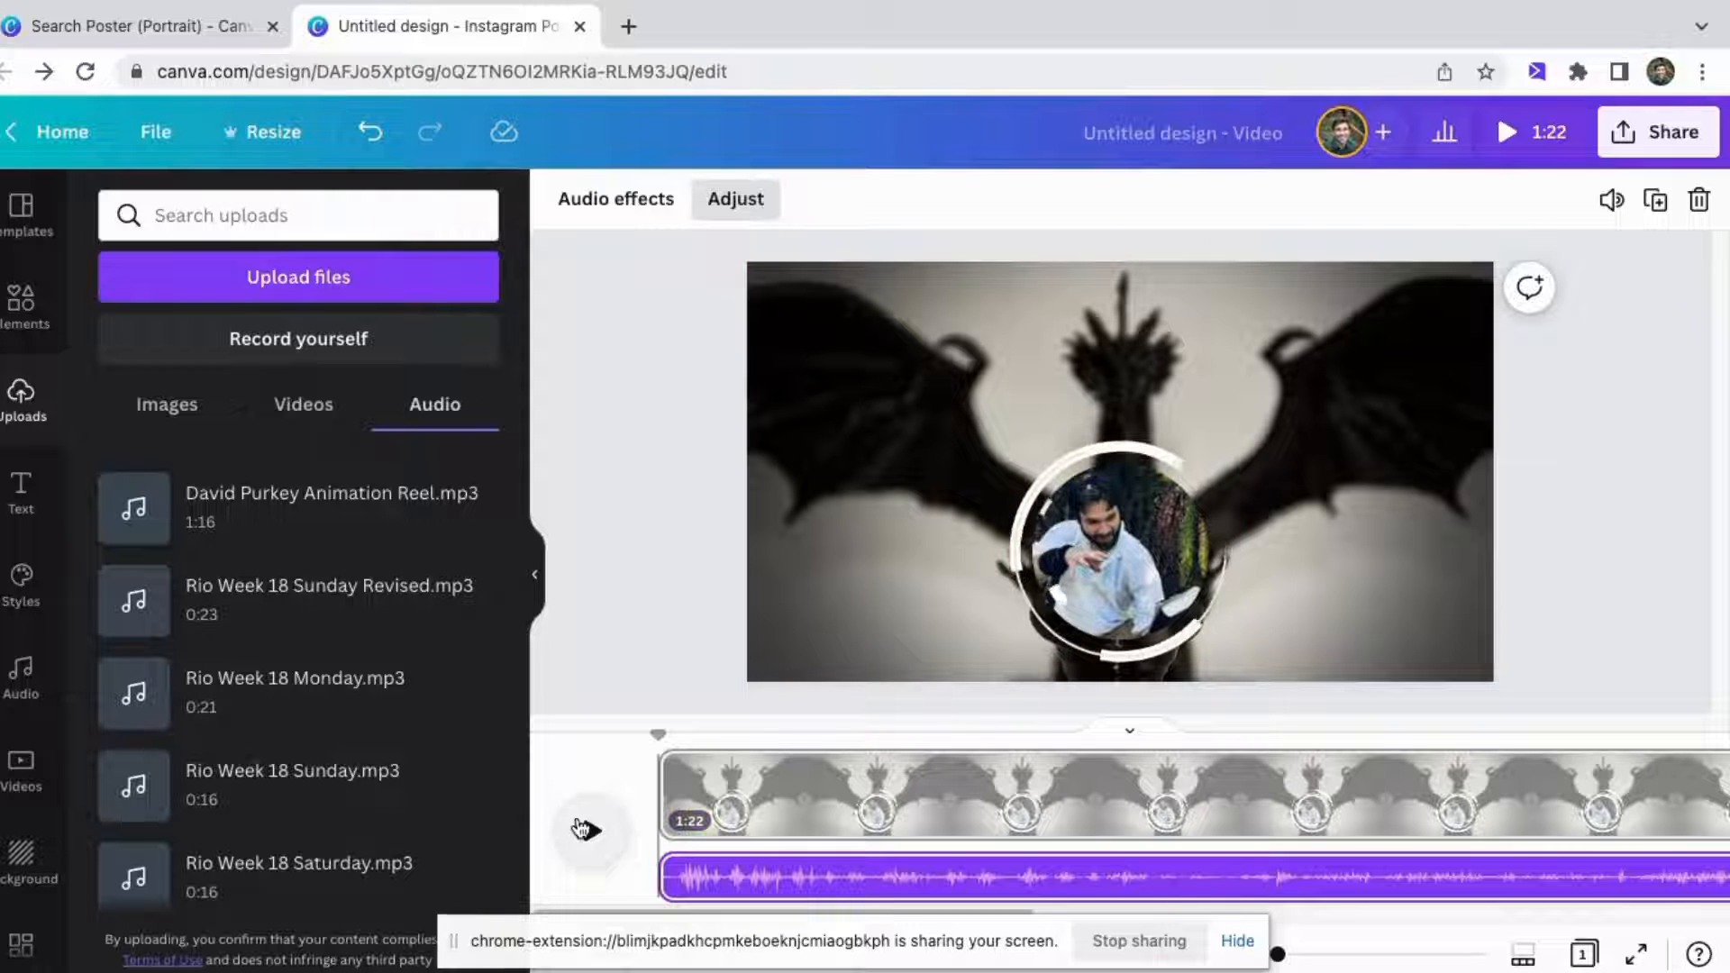
# Preview the video and trim the page's duration in the timeline to end with the audio at 1:16.
pyautogui.click(595, 831)
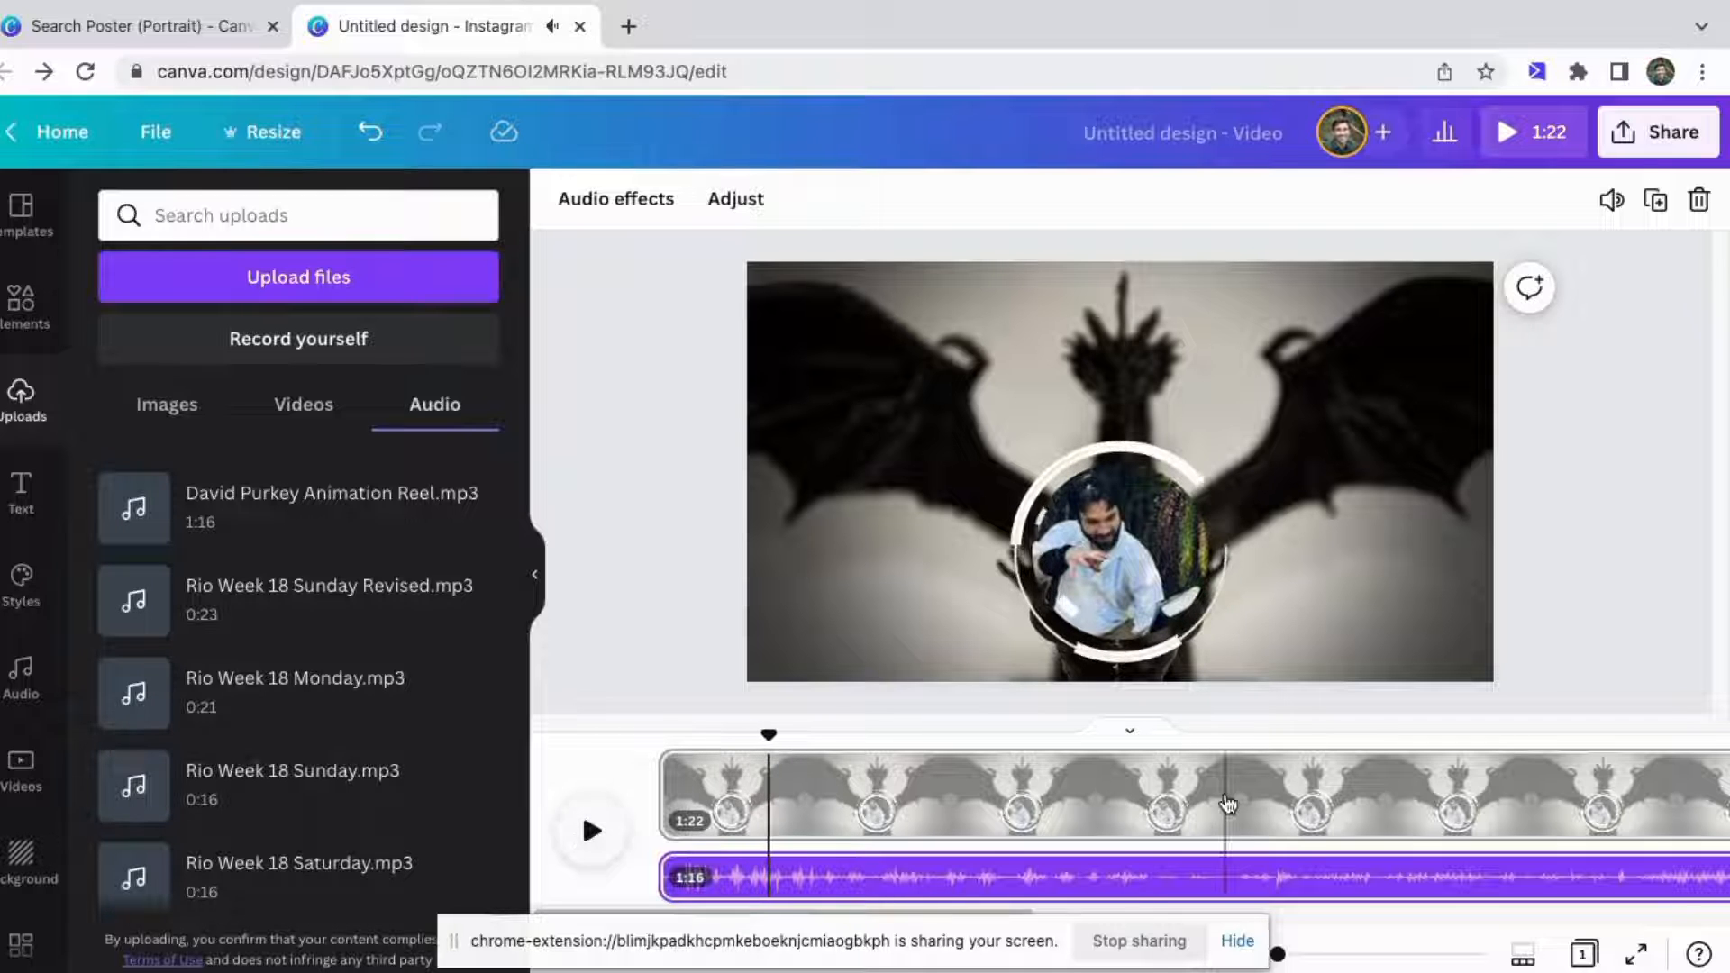
pyautogui.hscroll(5, 1280, 805)
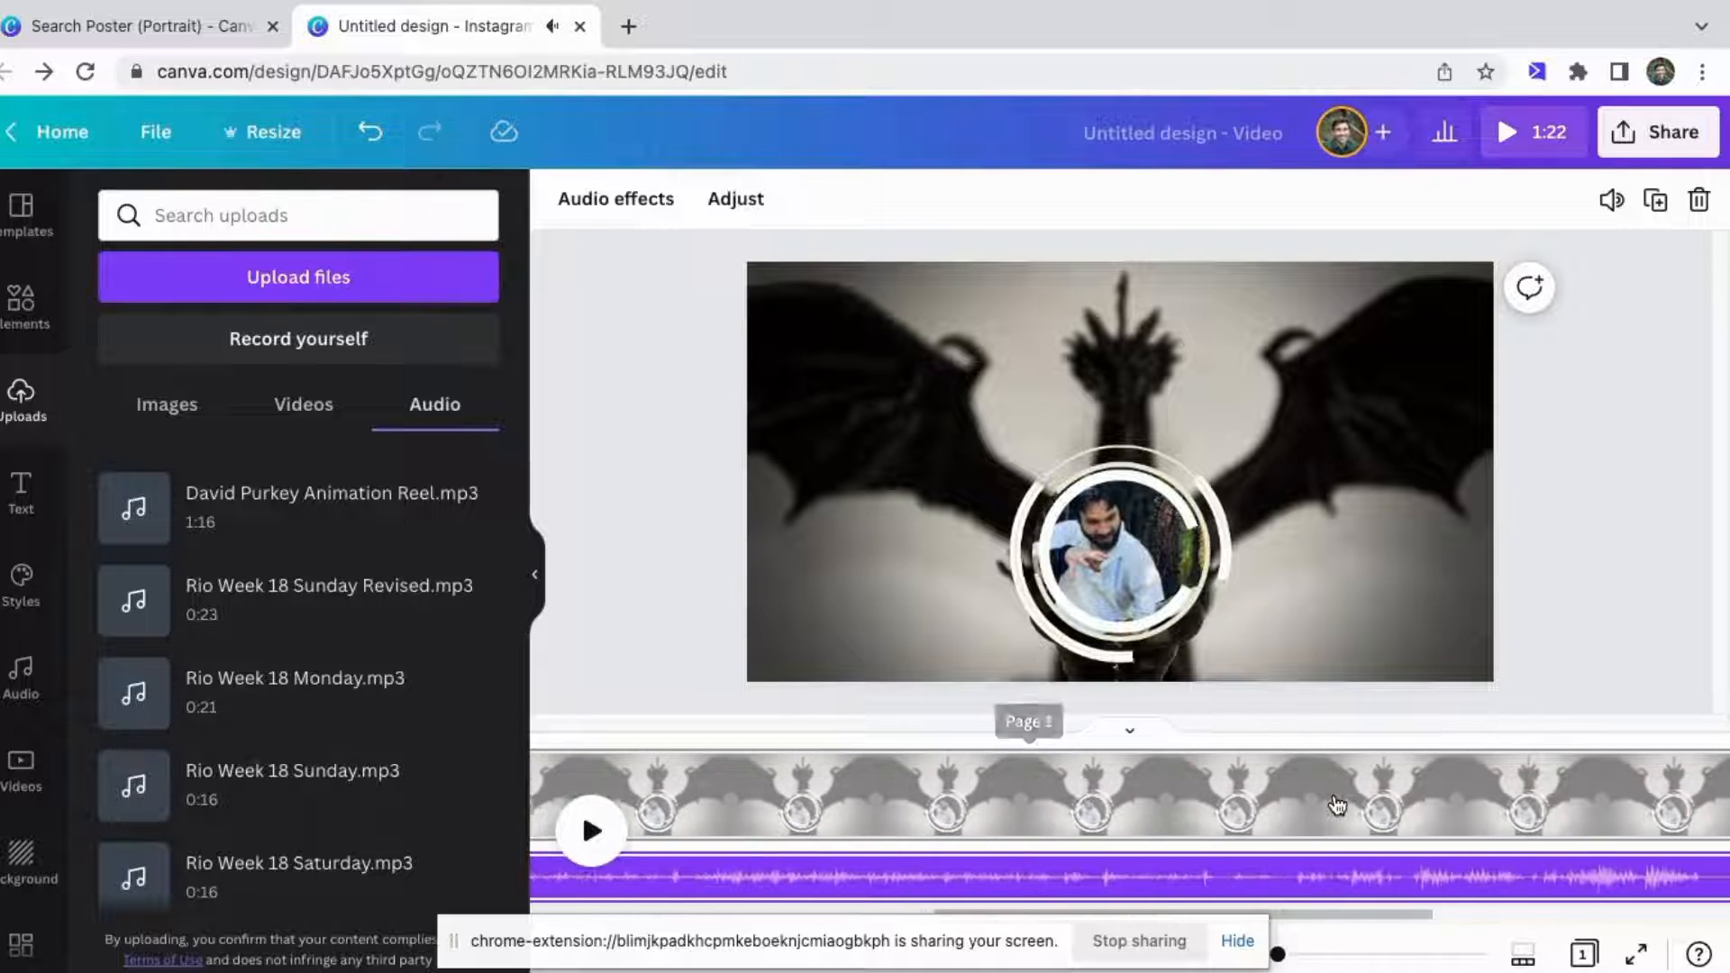
pyautogui.hscroll(5, 1337, 805)
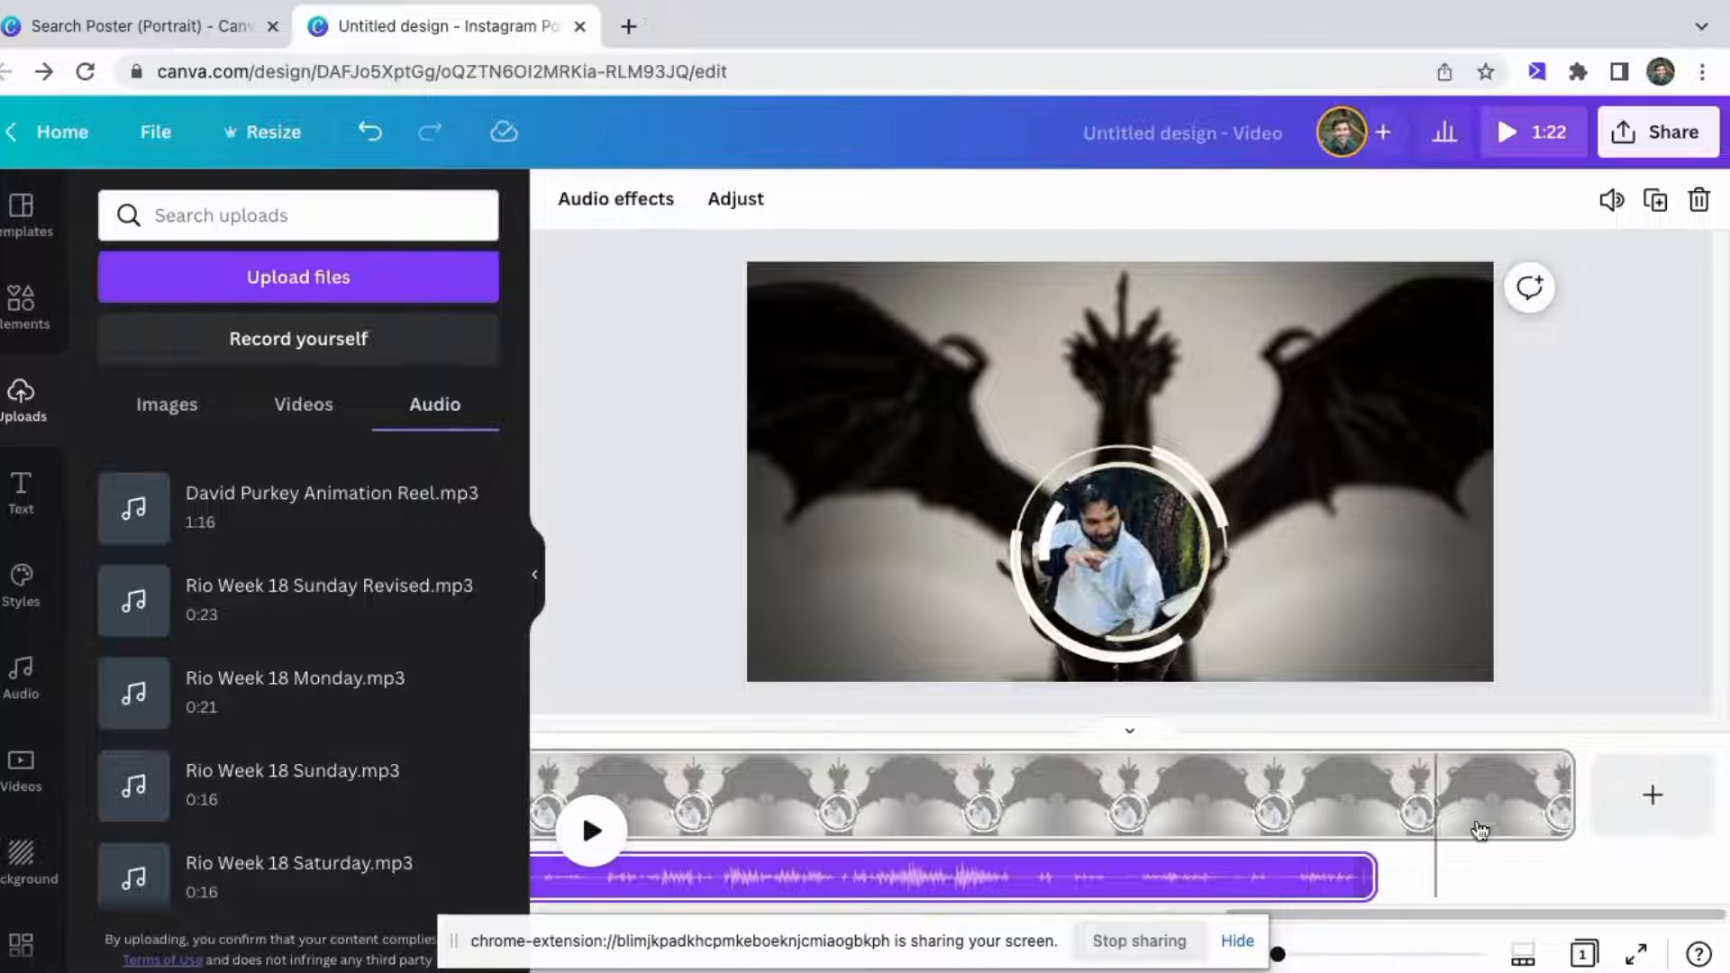
pyautogui.moveTo(1570, 793); pyautogui.dragTo(1371, 800)
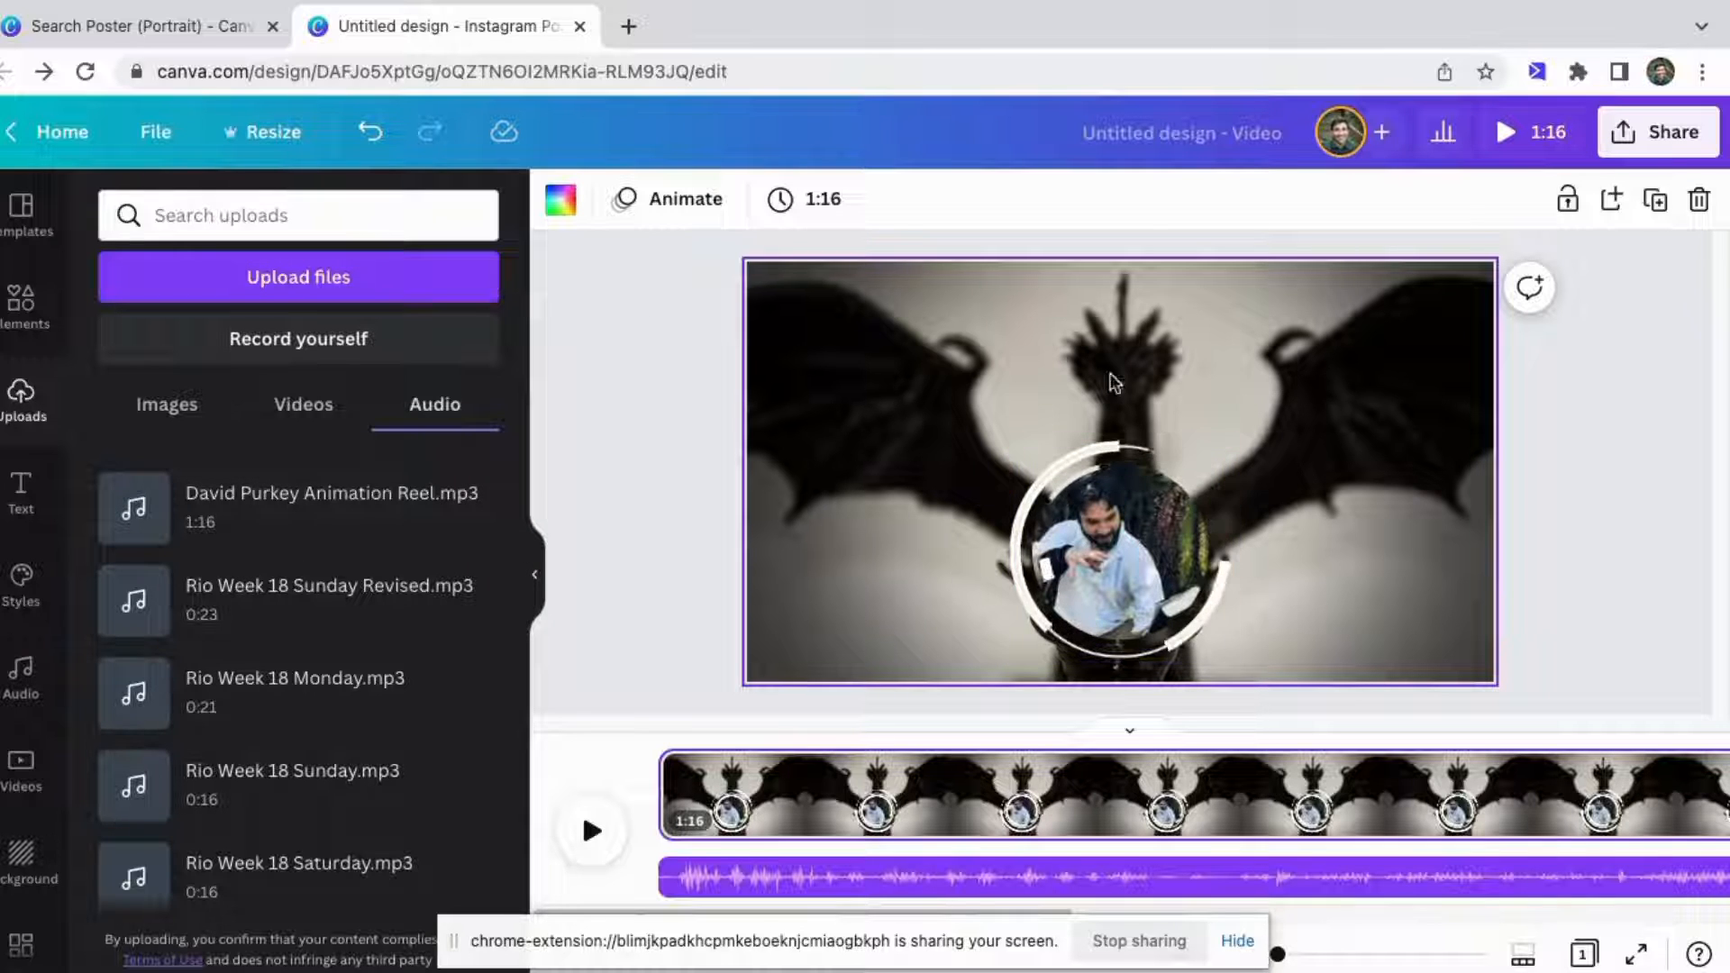
# Add a heading text box and move it to the top of the design.
pyautogui.click(649, 332)
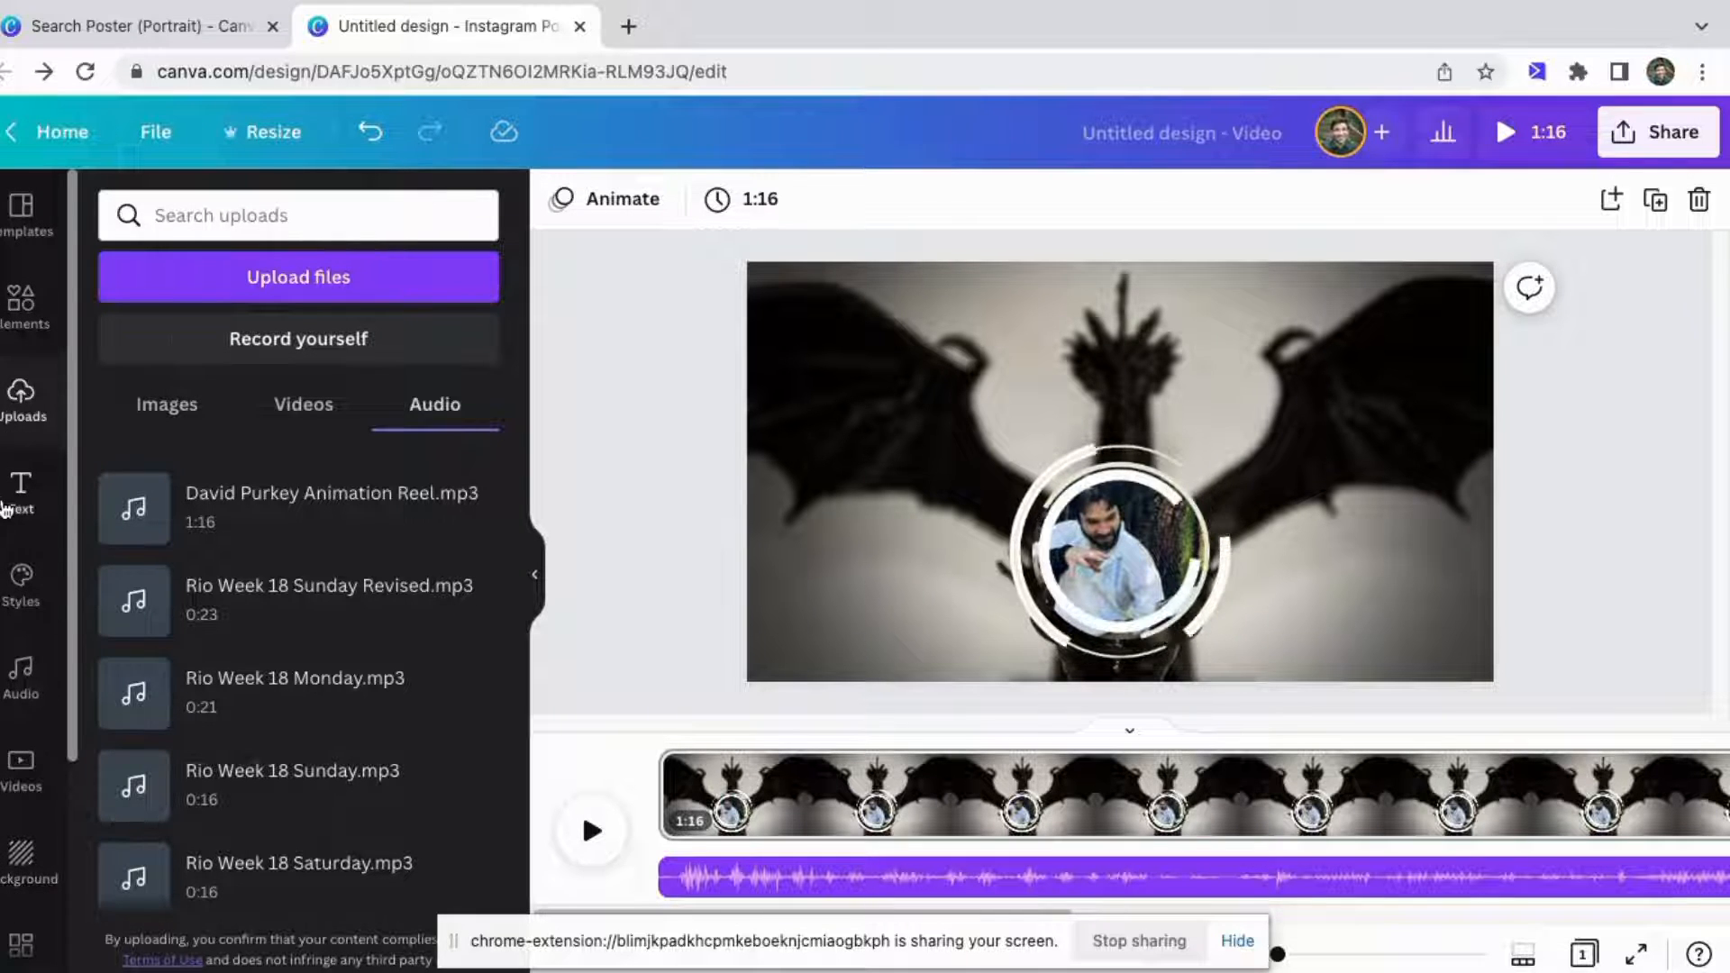
pyautogui.click(8, 507)
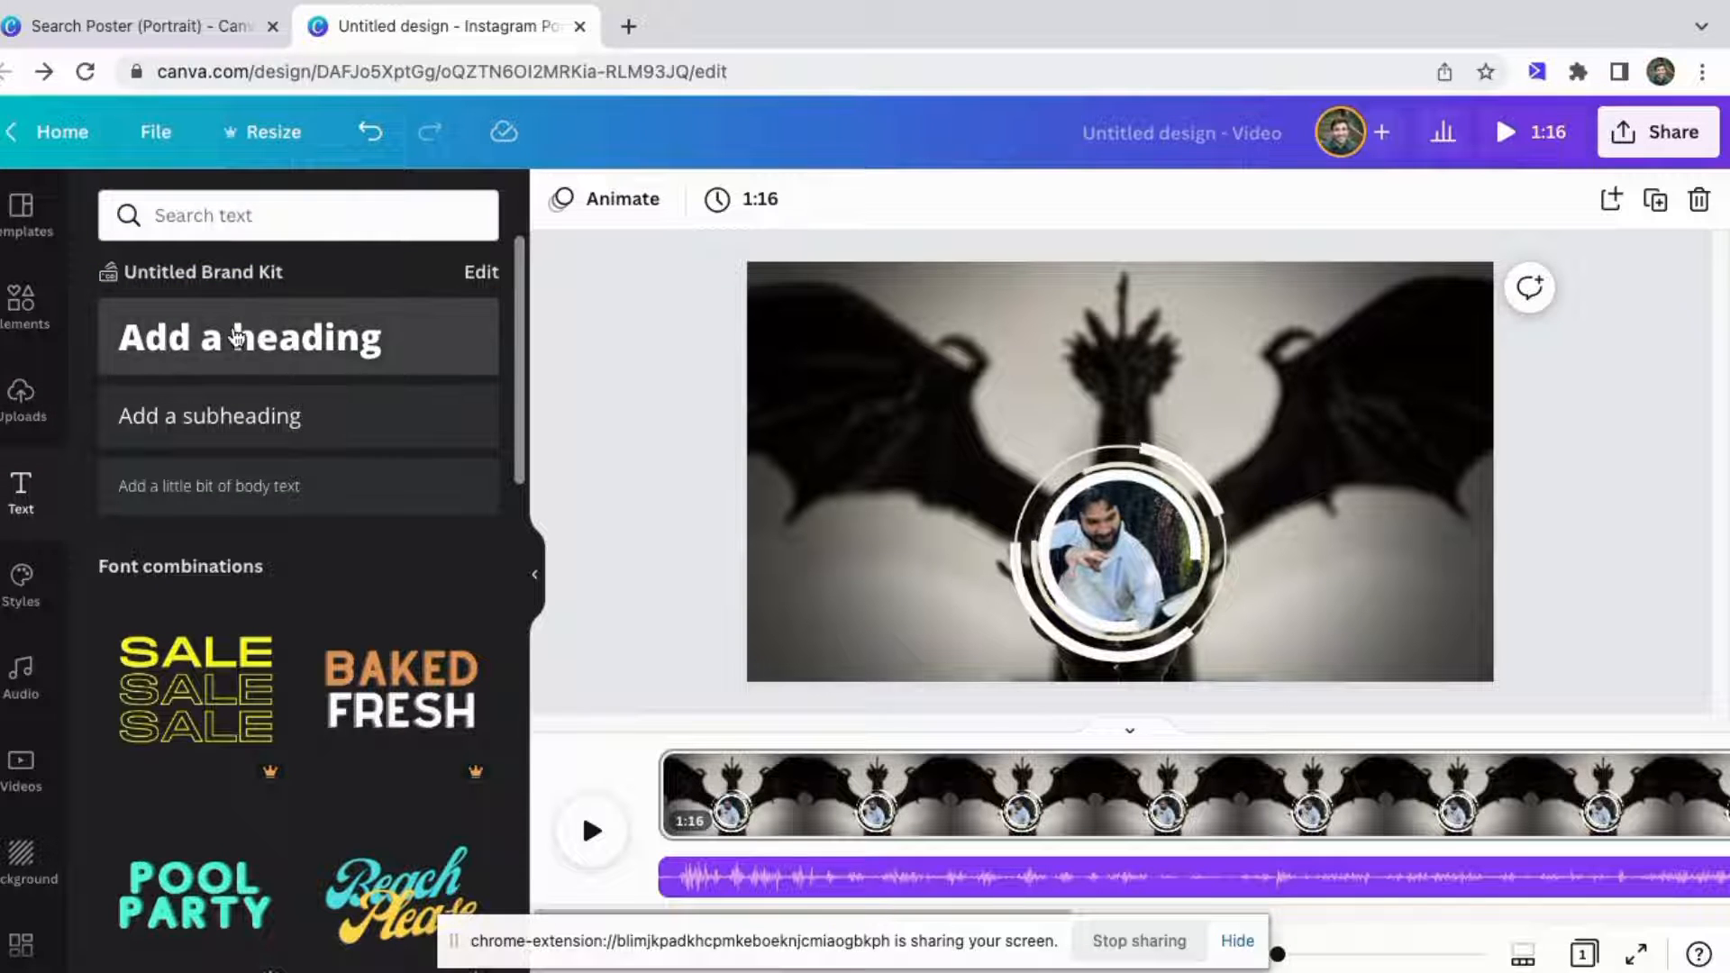
pyautogui.click(236, 337)
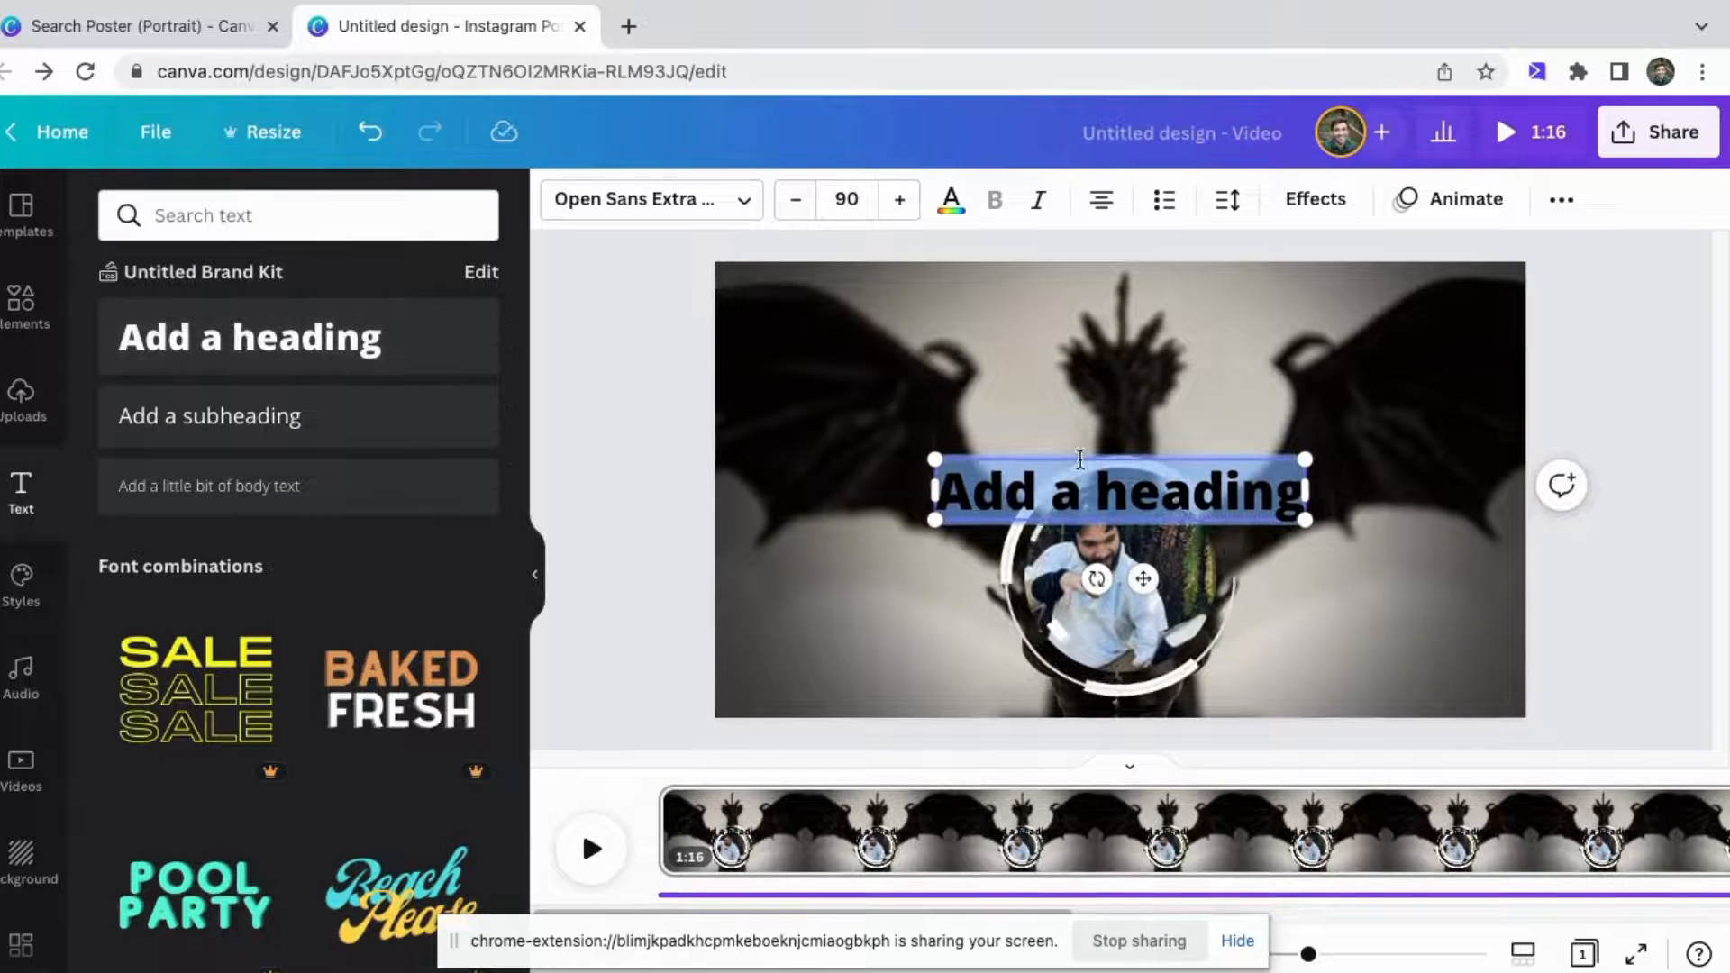
pyautogui.moveTo(1079, 459); pyautogui.dragTo(1086, 303)
# Set the heading's font to HK Grotesk Medium.
pyautogui.click(698, 202)
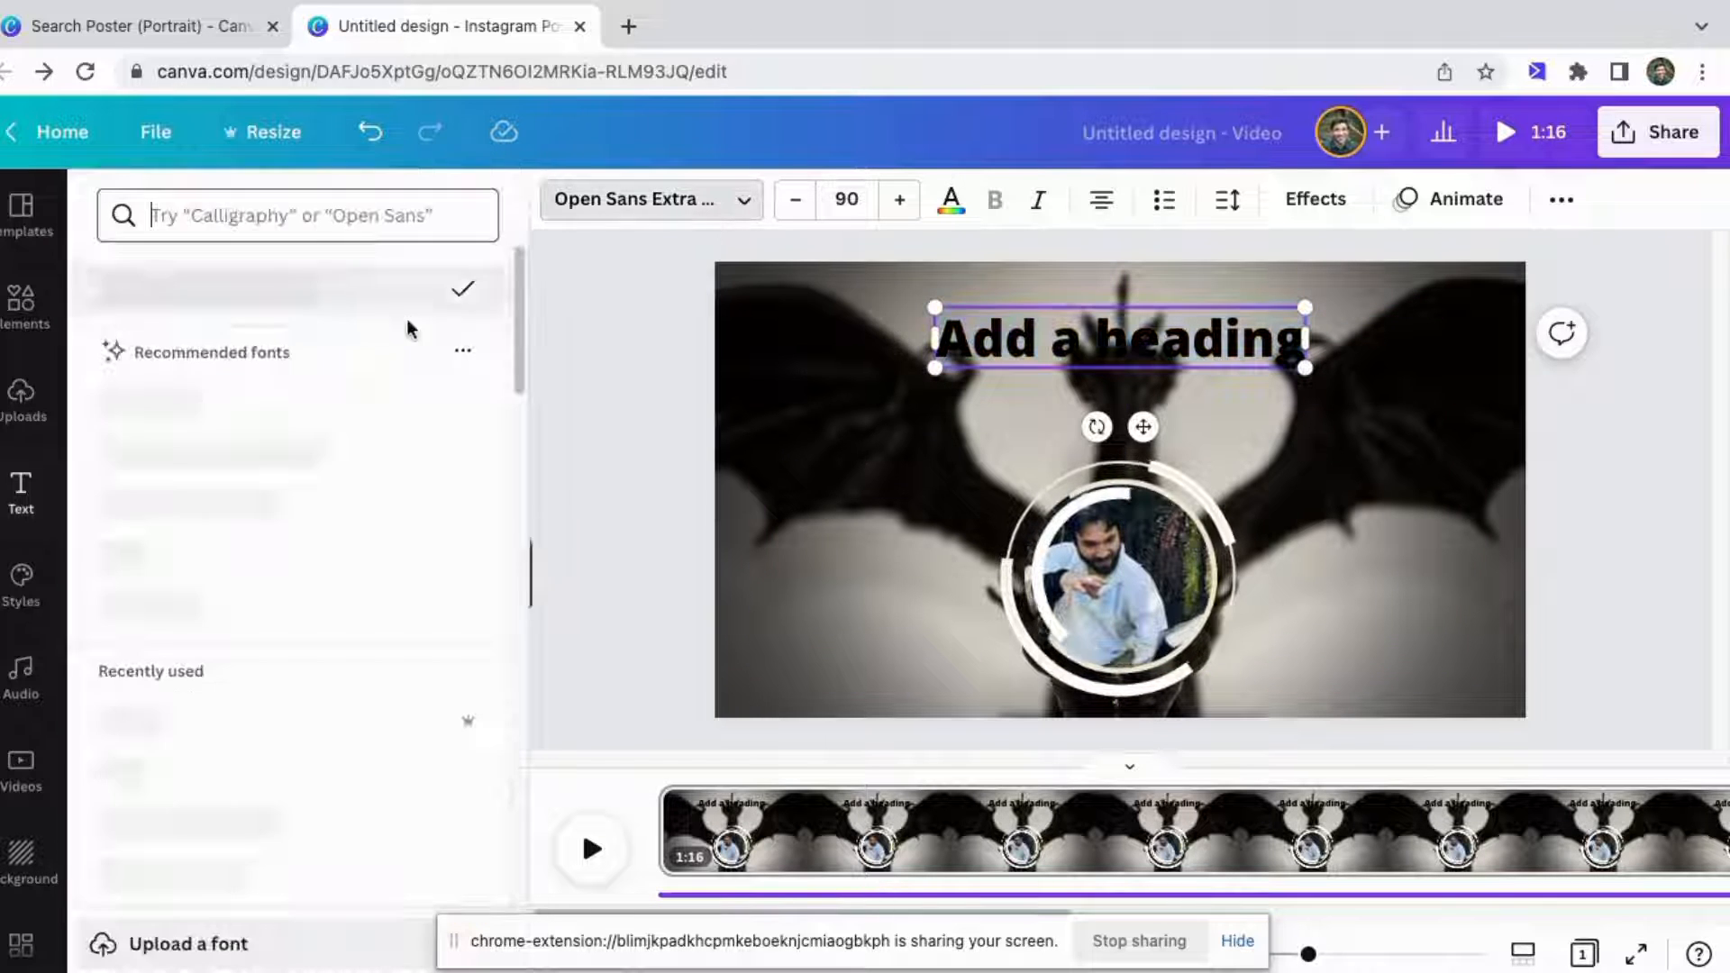
pyautogui.scroll(-2, 321, 546)
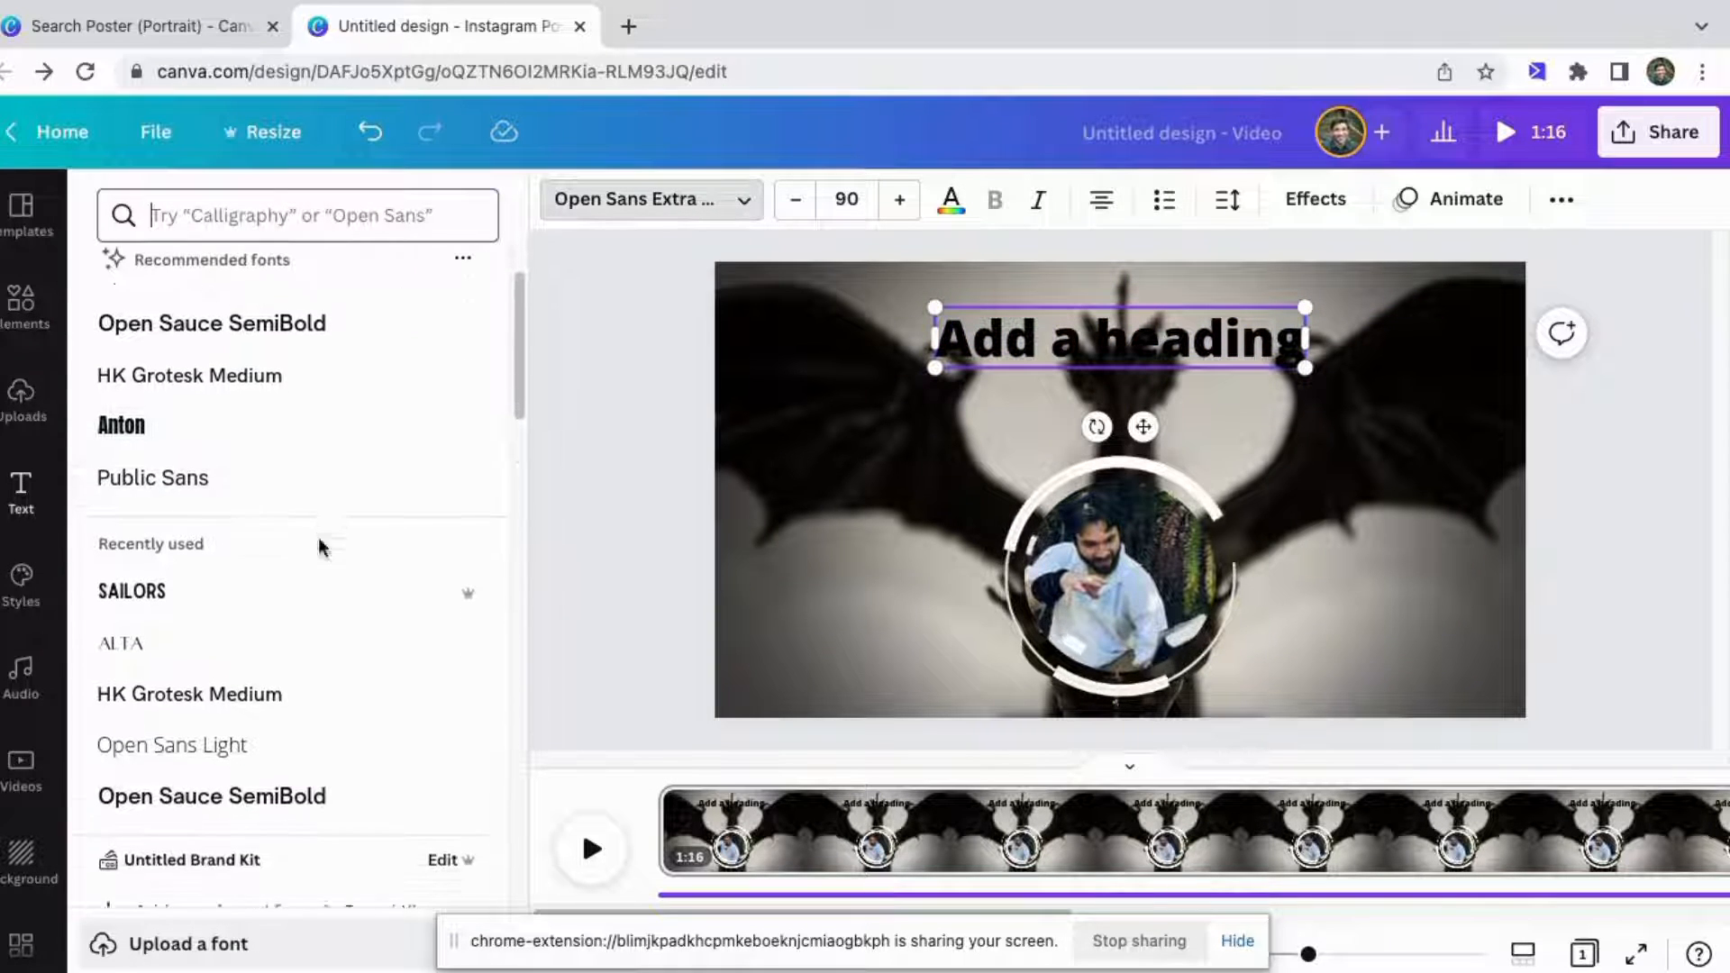
pyautogui.moveTo(469, 566)
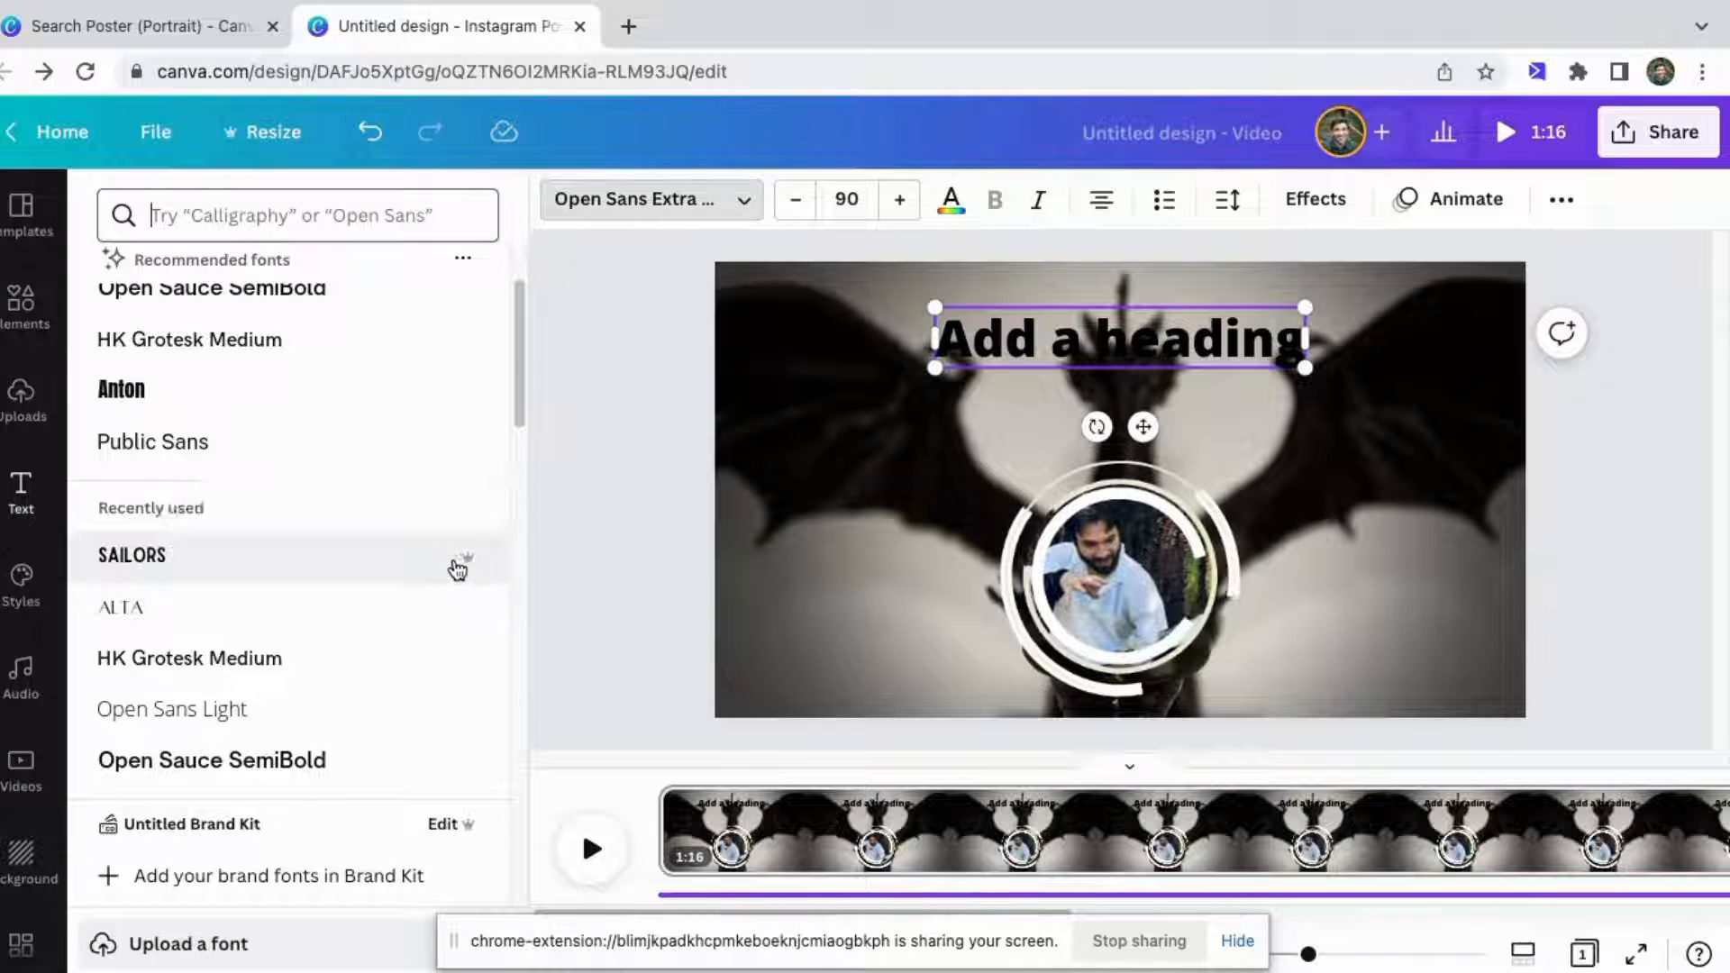
pyautogui.scroll(-5, 226, 667)
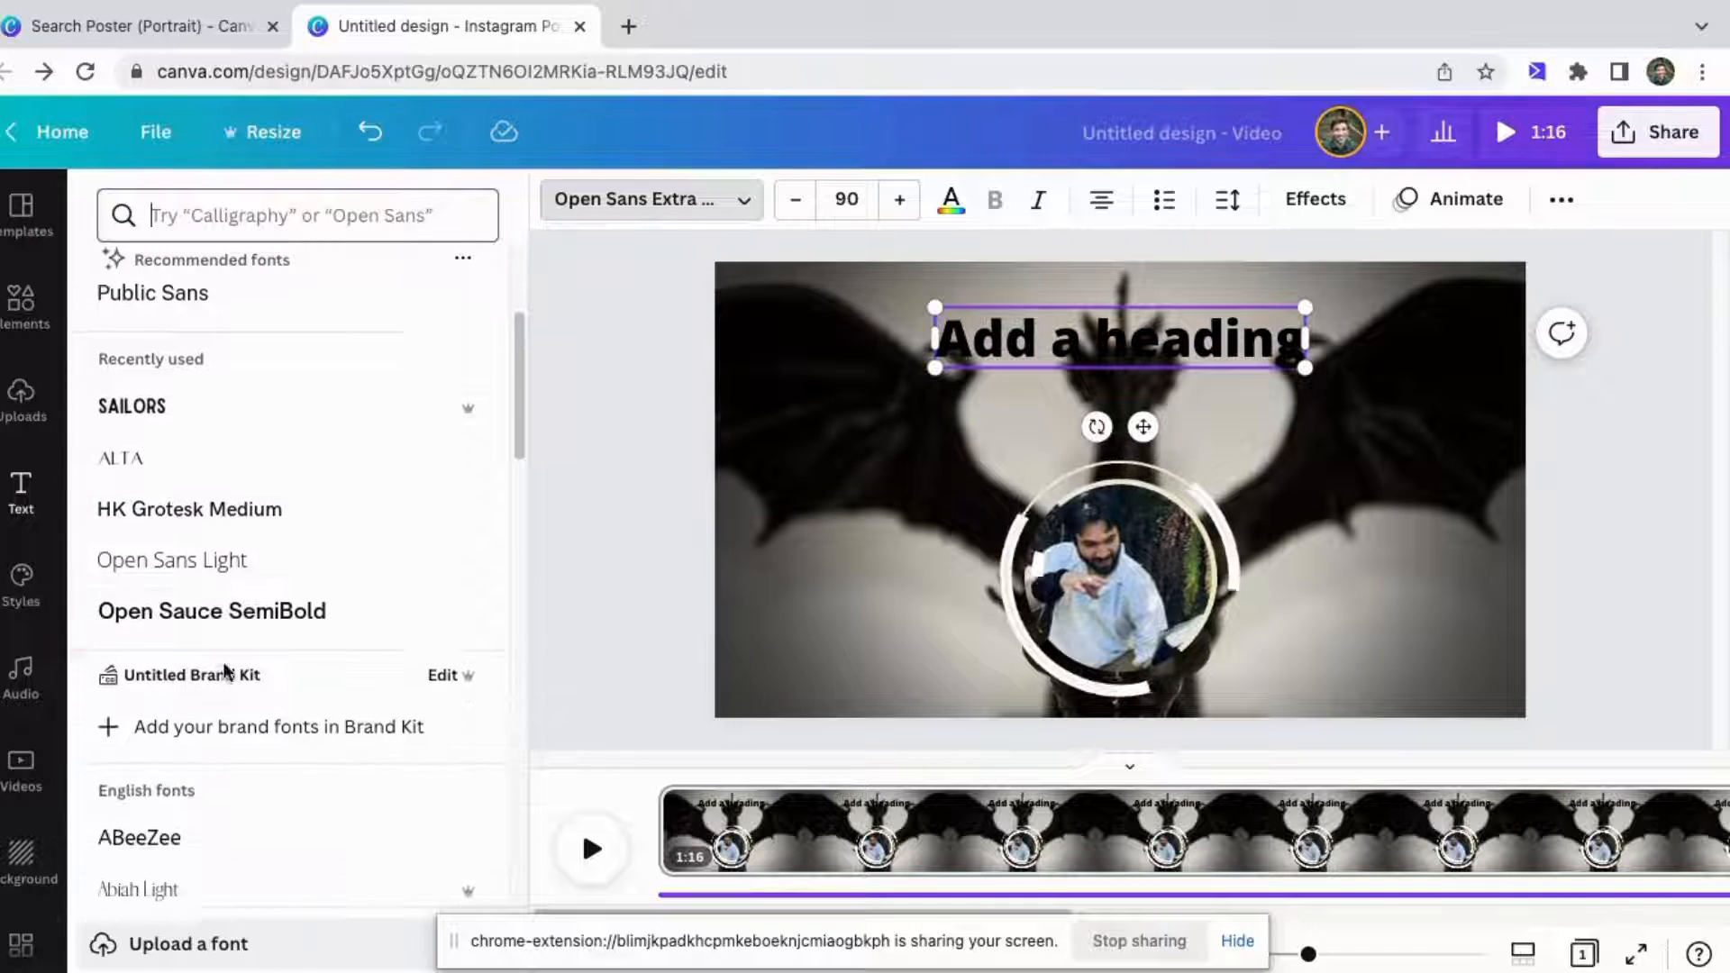
pyautogui.scroll(-1, 227, 674)
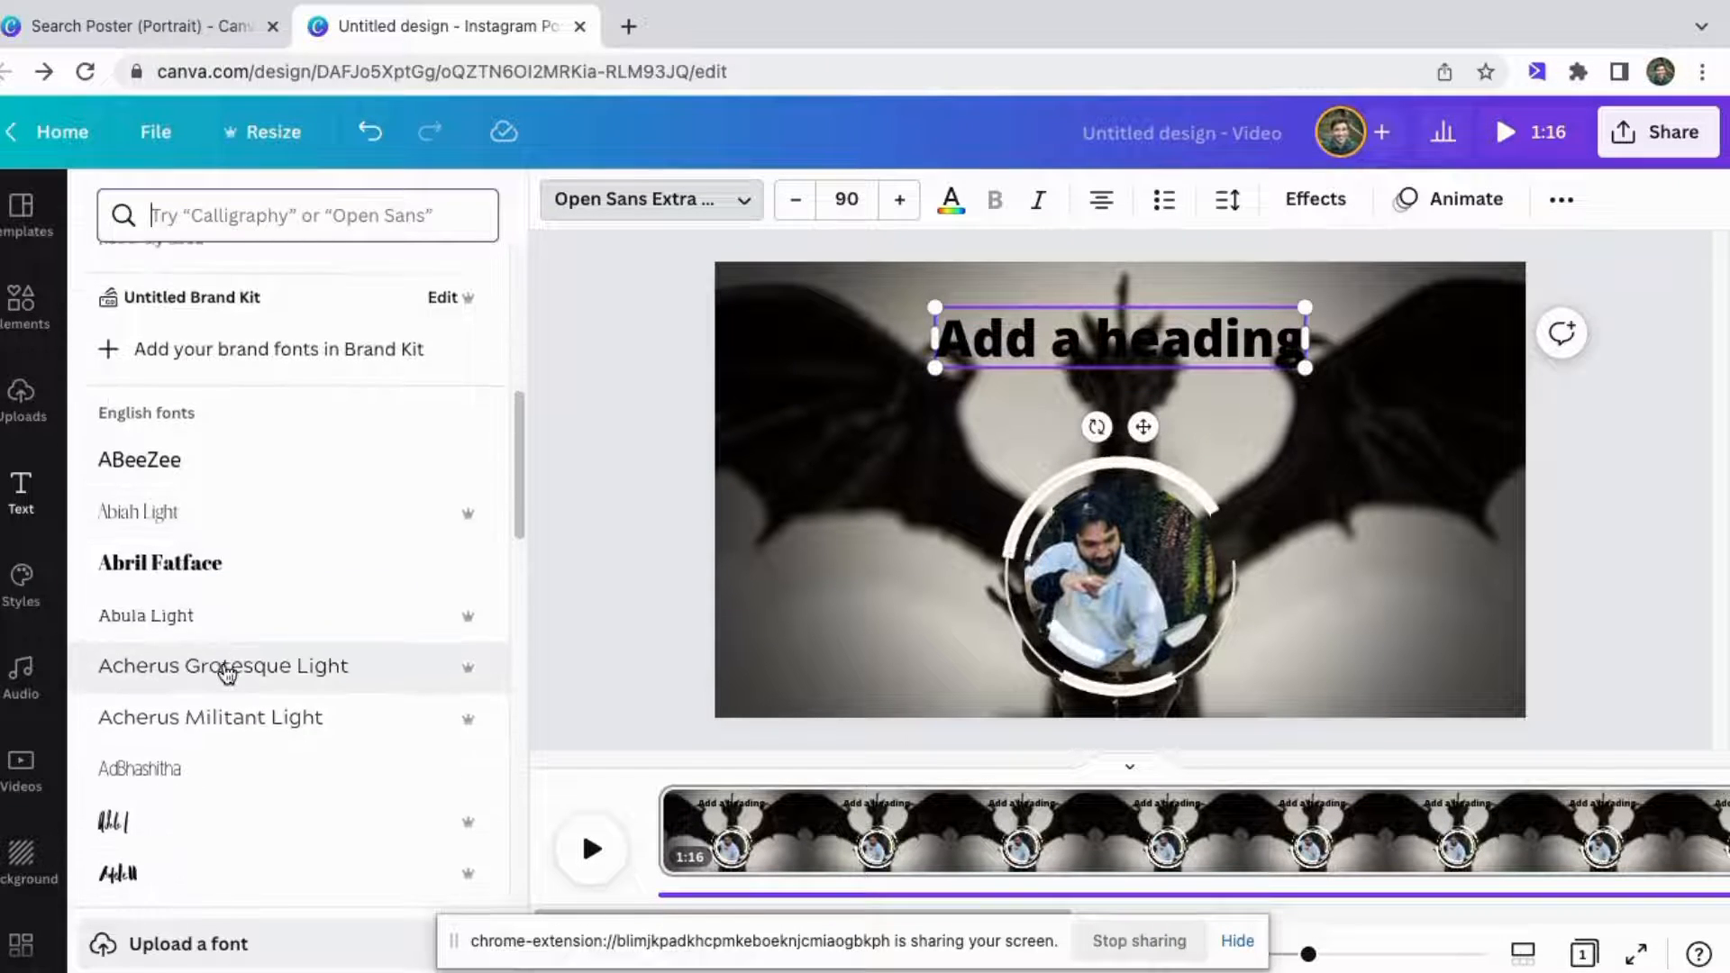
pyautogui.scroll(5, 227, 674)
pyautogui.scroll(1, 227, 671)
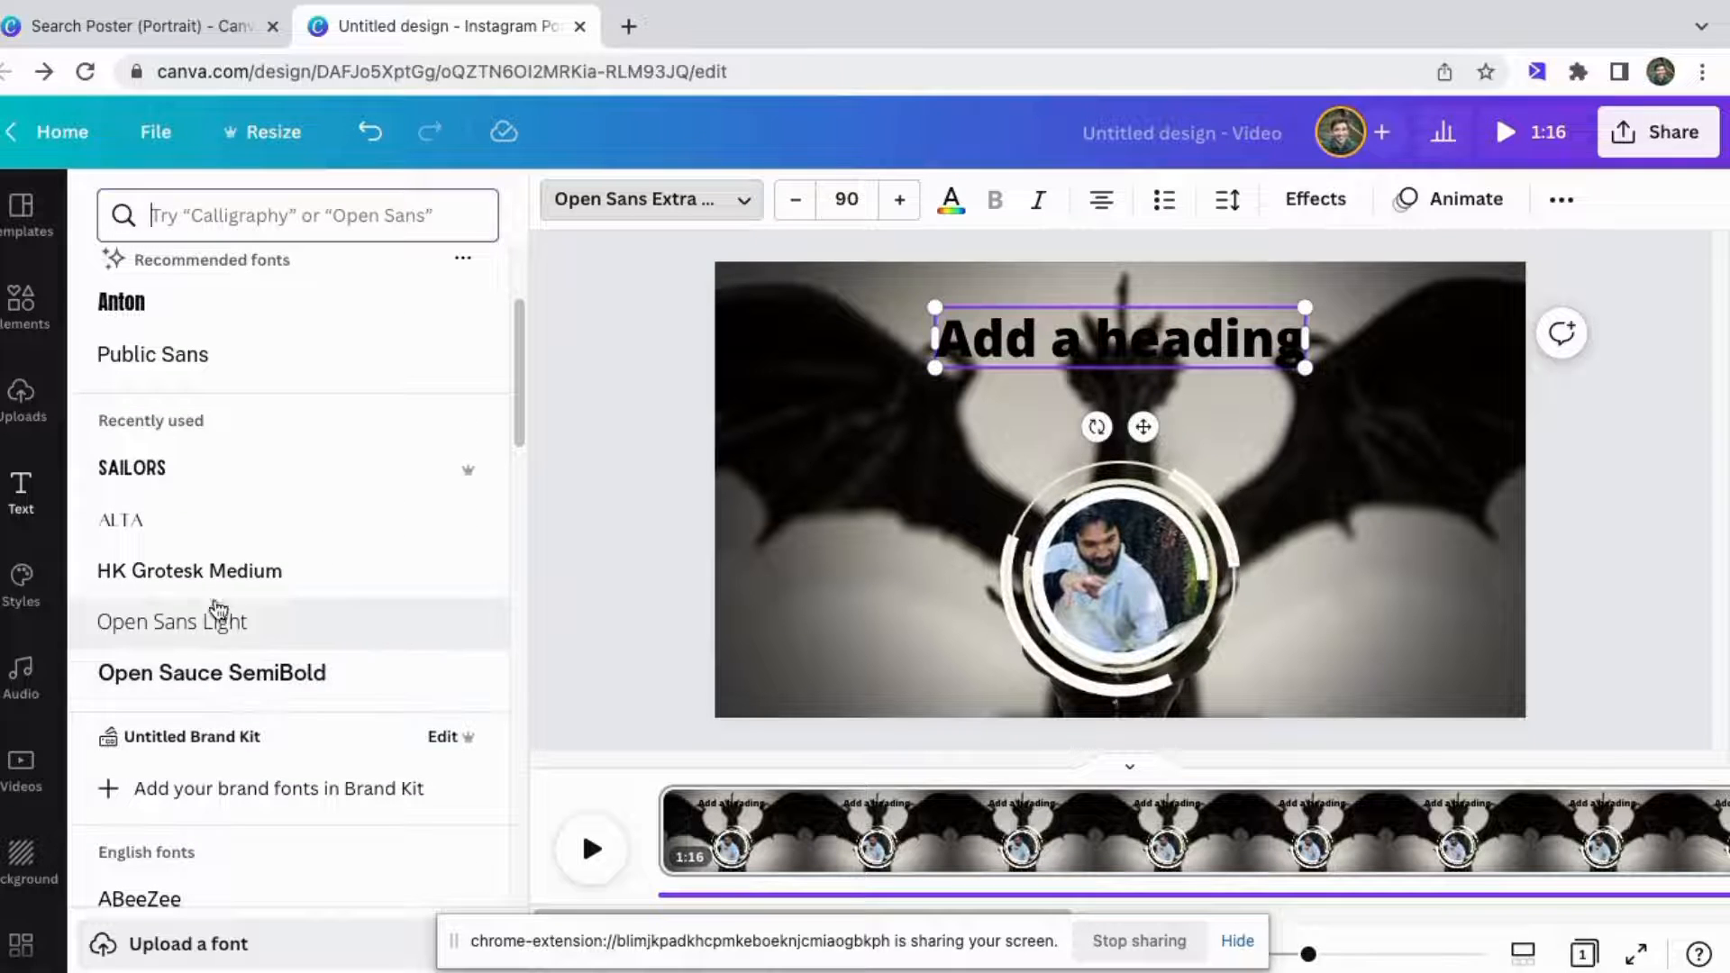
pyautogui.click(281, 577)
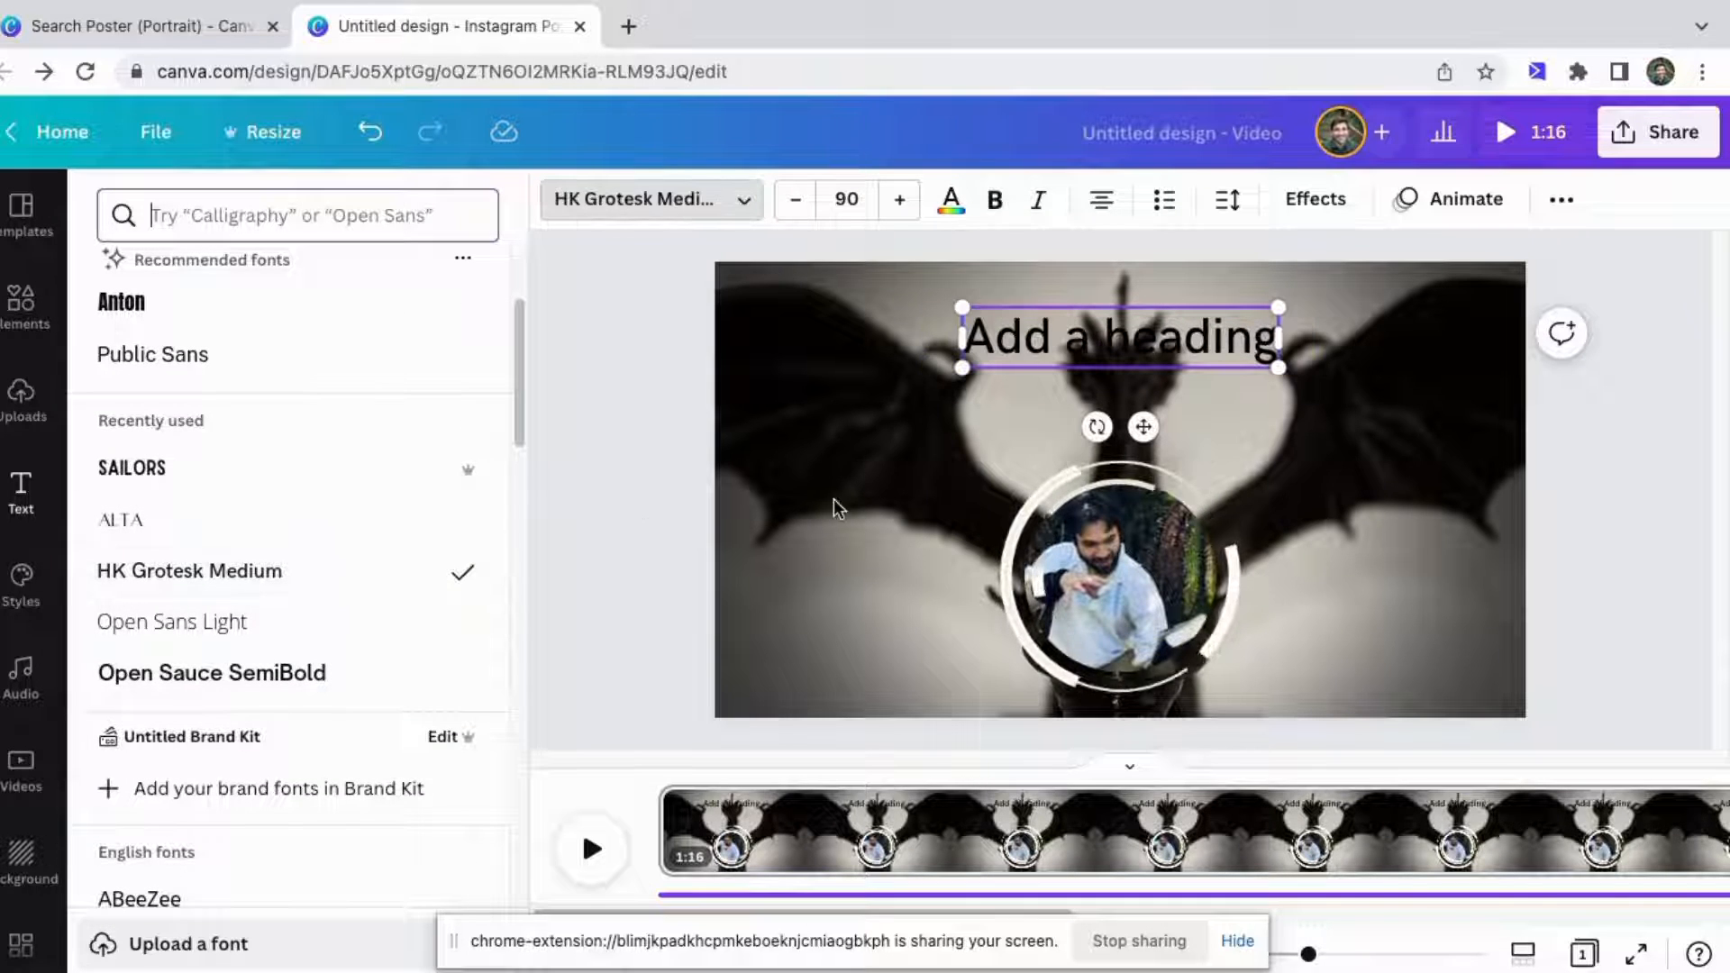
# Replace the heading text with the person's name followed by " - Voice Actor".
pyautogui.doubleClick(1028, 347)
pyautogui.doubleClick(1028, 346)
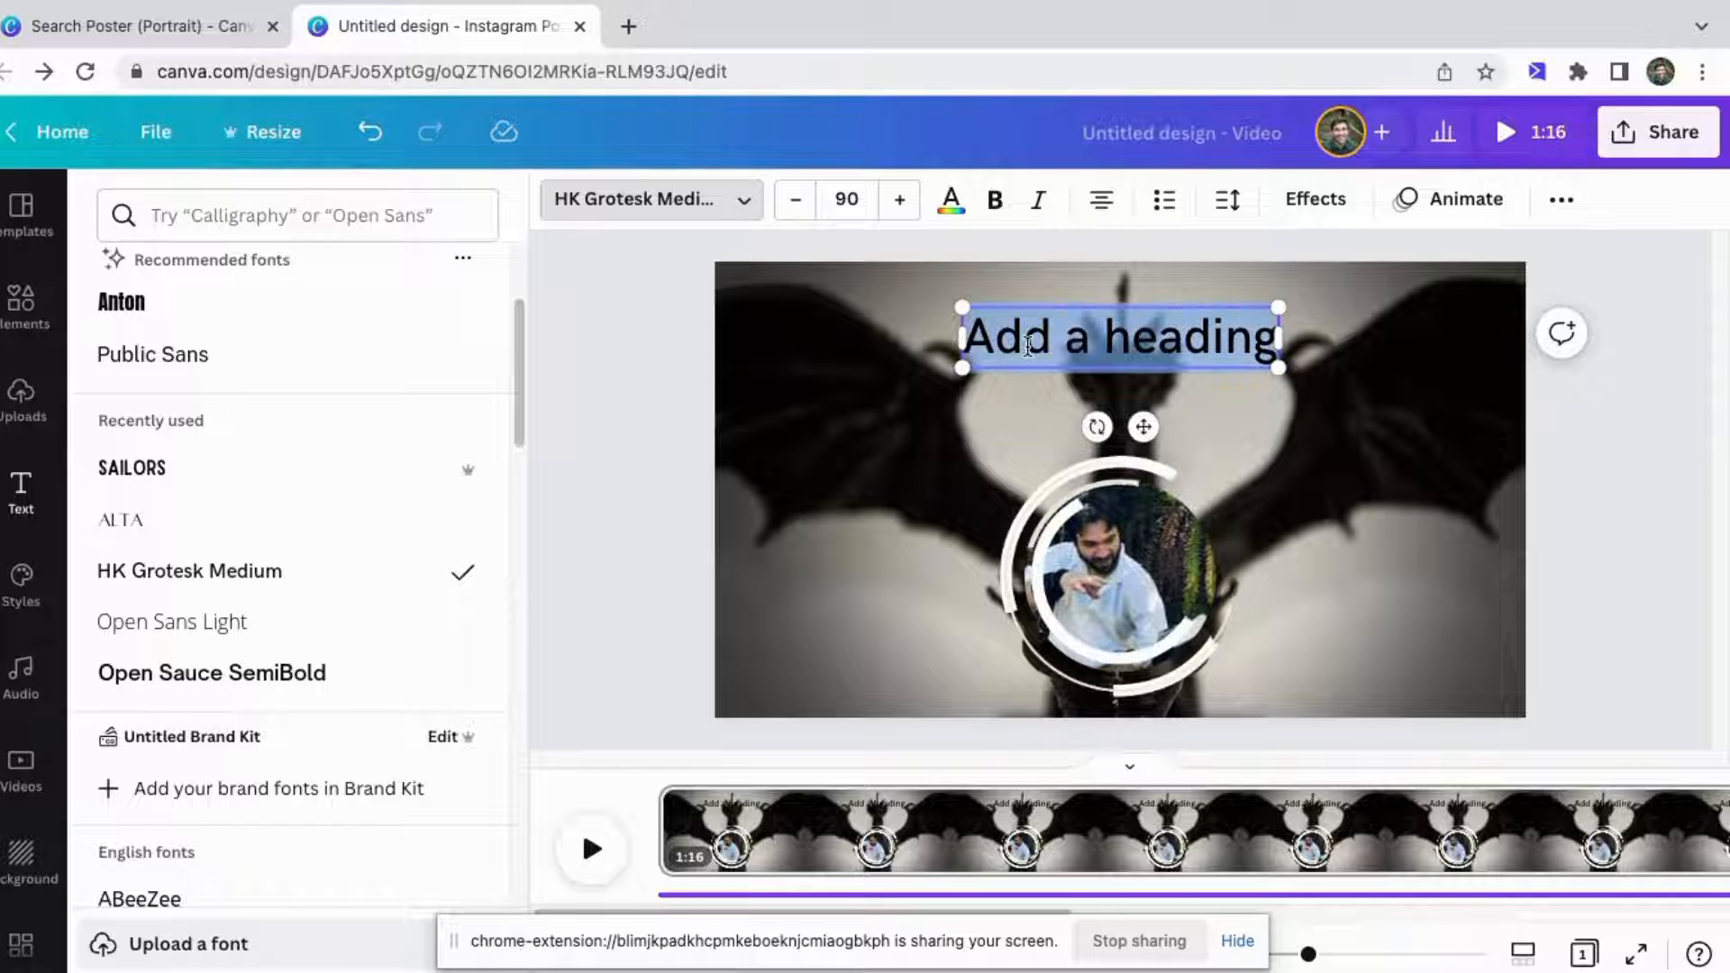
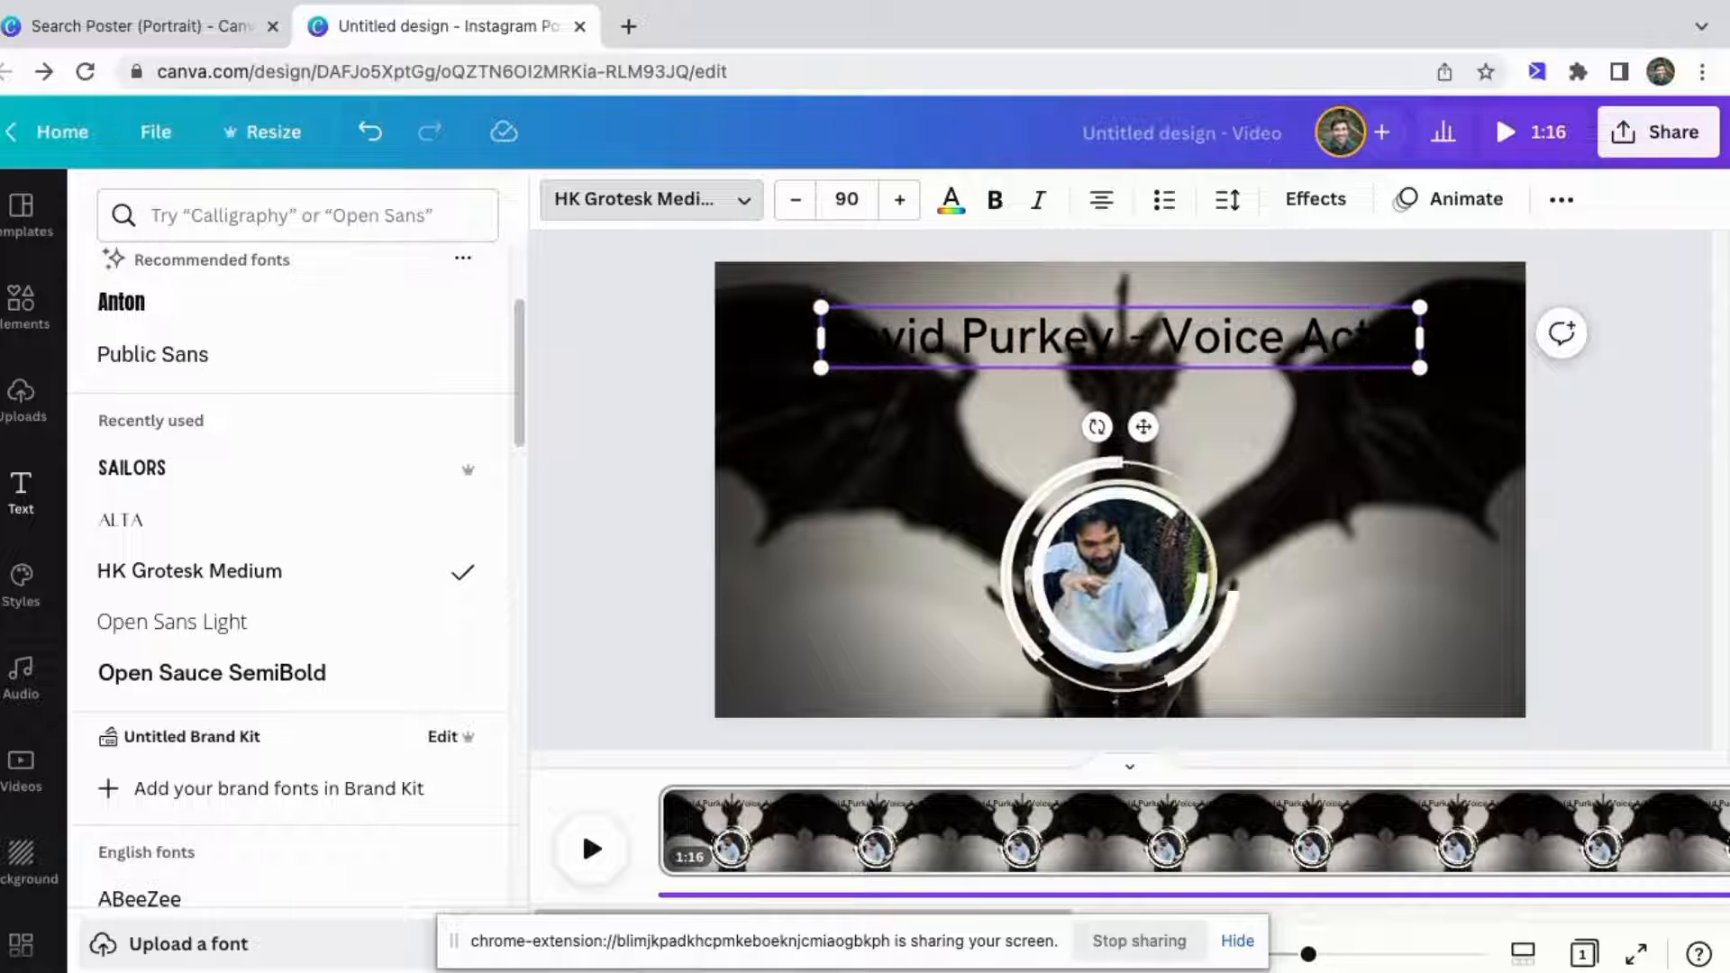
# Select all the heading text and change its font to Adele I.
pyautogui.doubleClick(1051, 338)
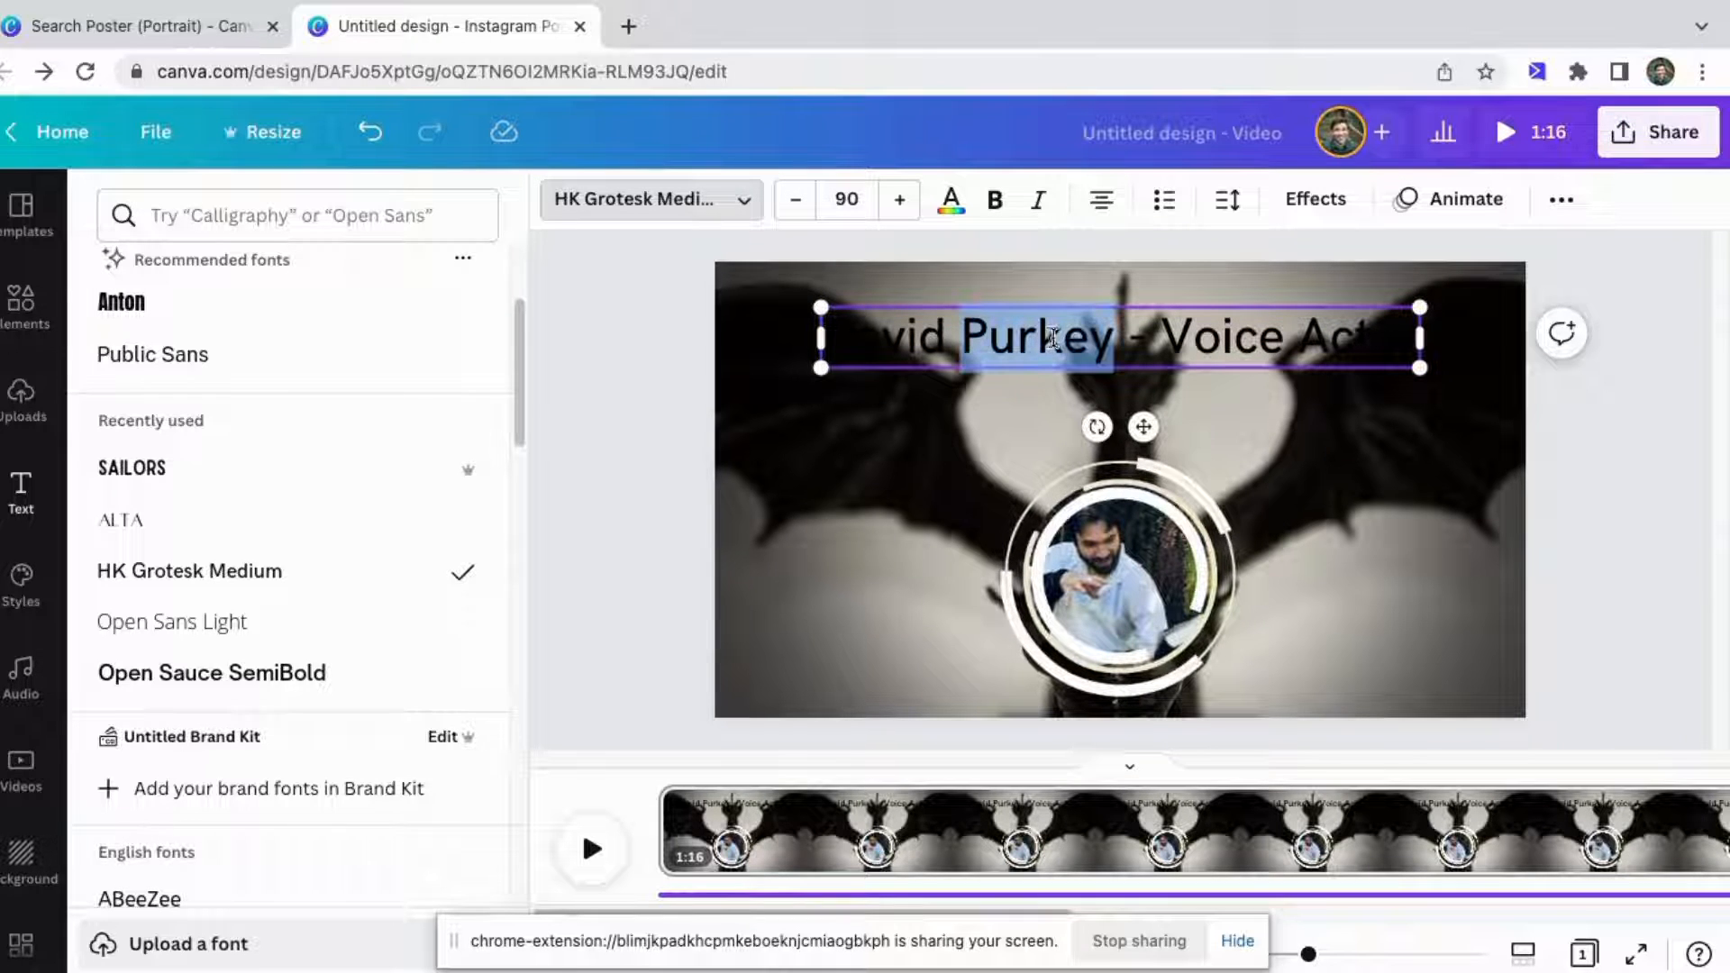
pyautogui.moveTo(1410, 346); pyautogui.dragTo(825, 346)
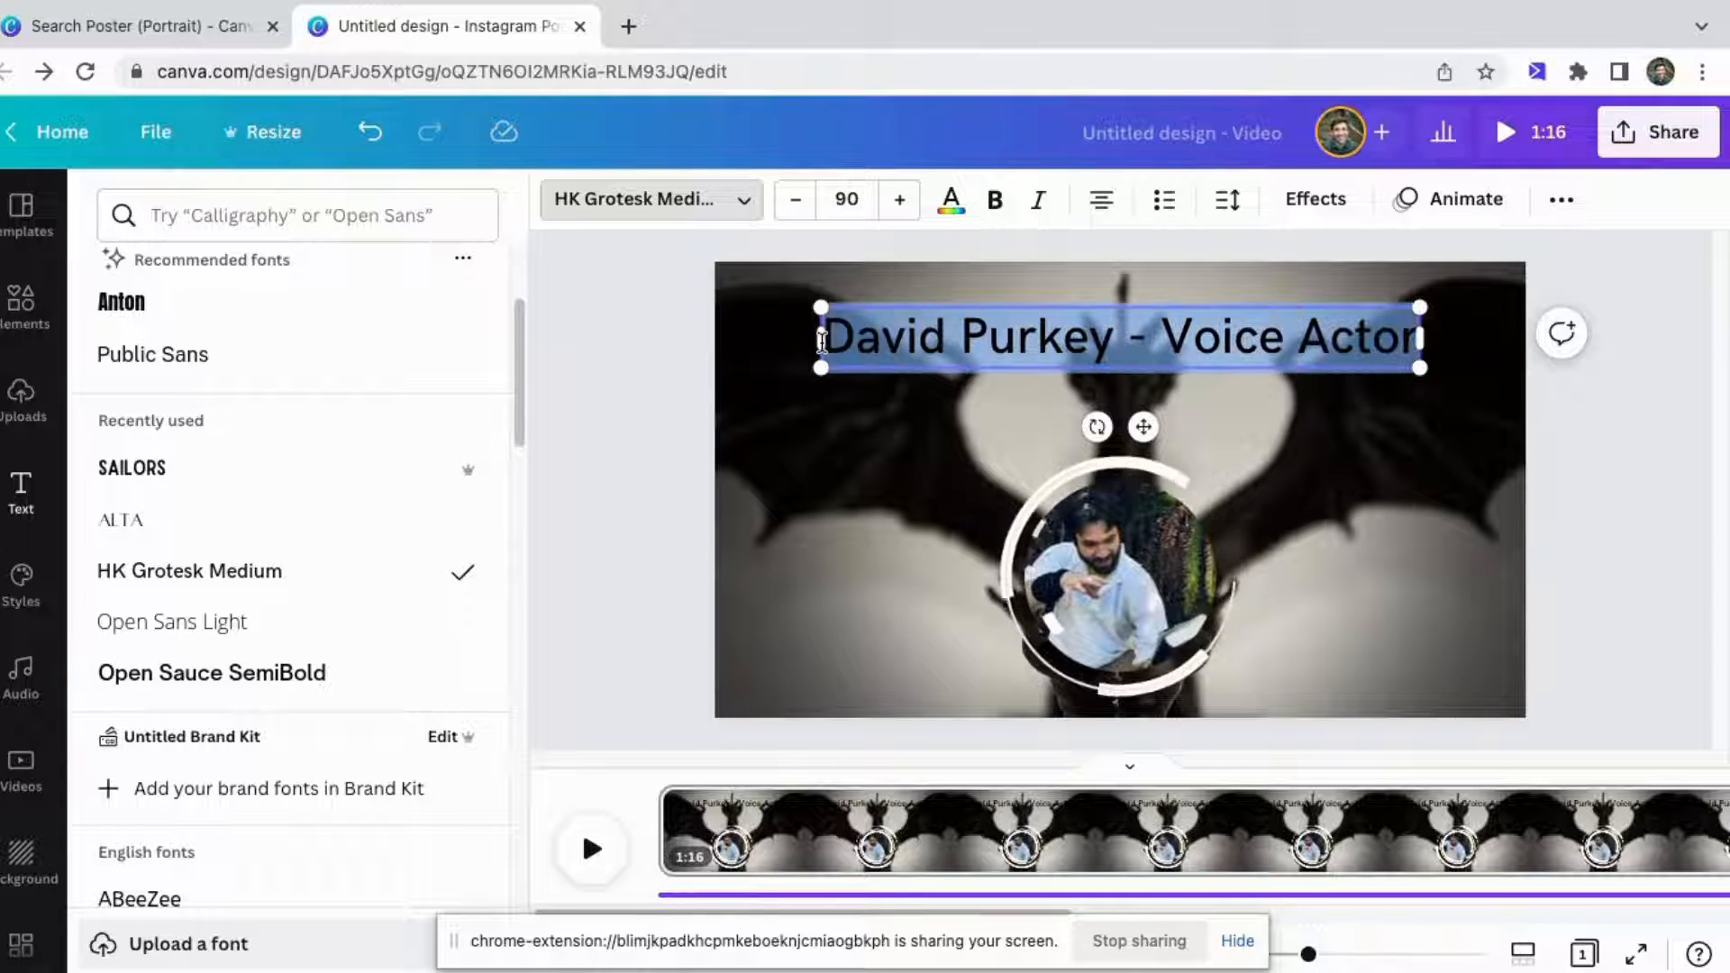
pyautogui.scroll(-2, 234, 432)
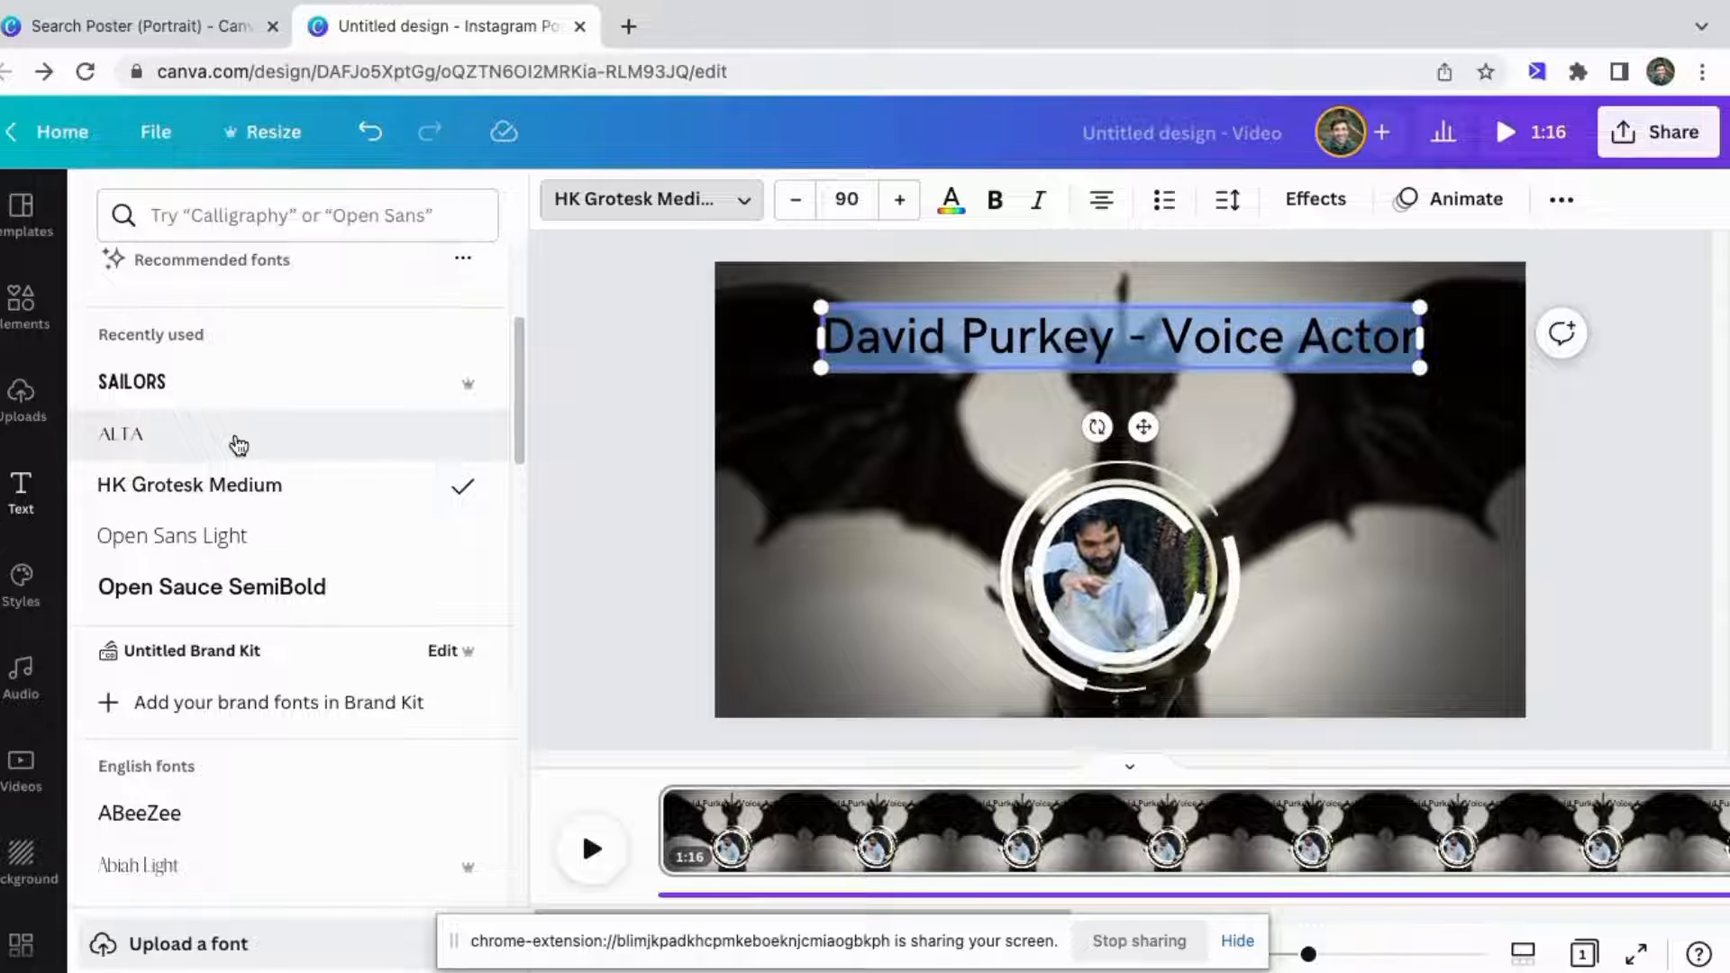
pyautogui.scroll(-5, 239, 443)
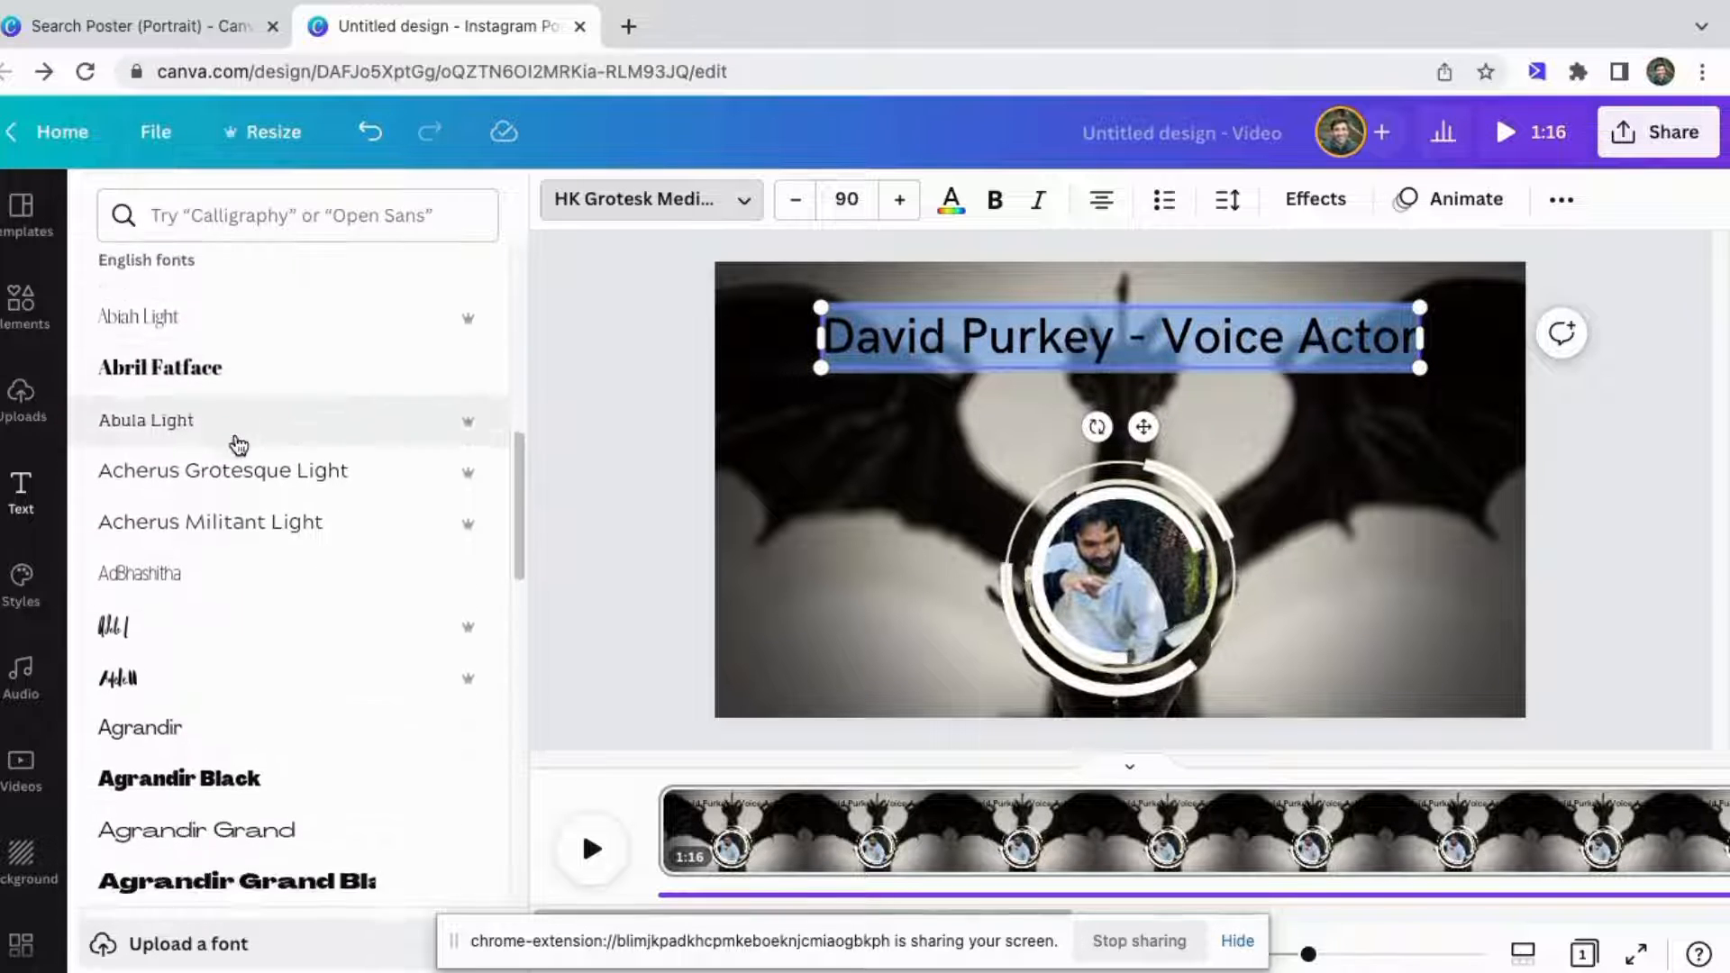
pyautogui.click(151, 605)
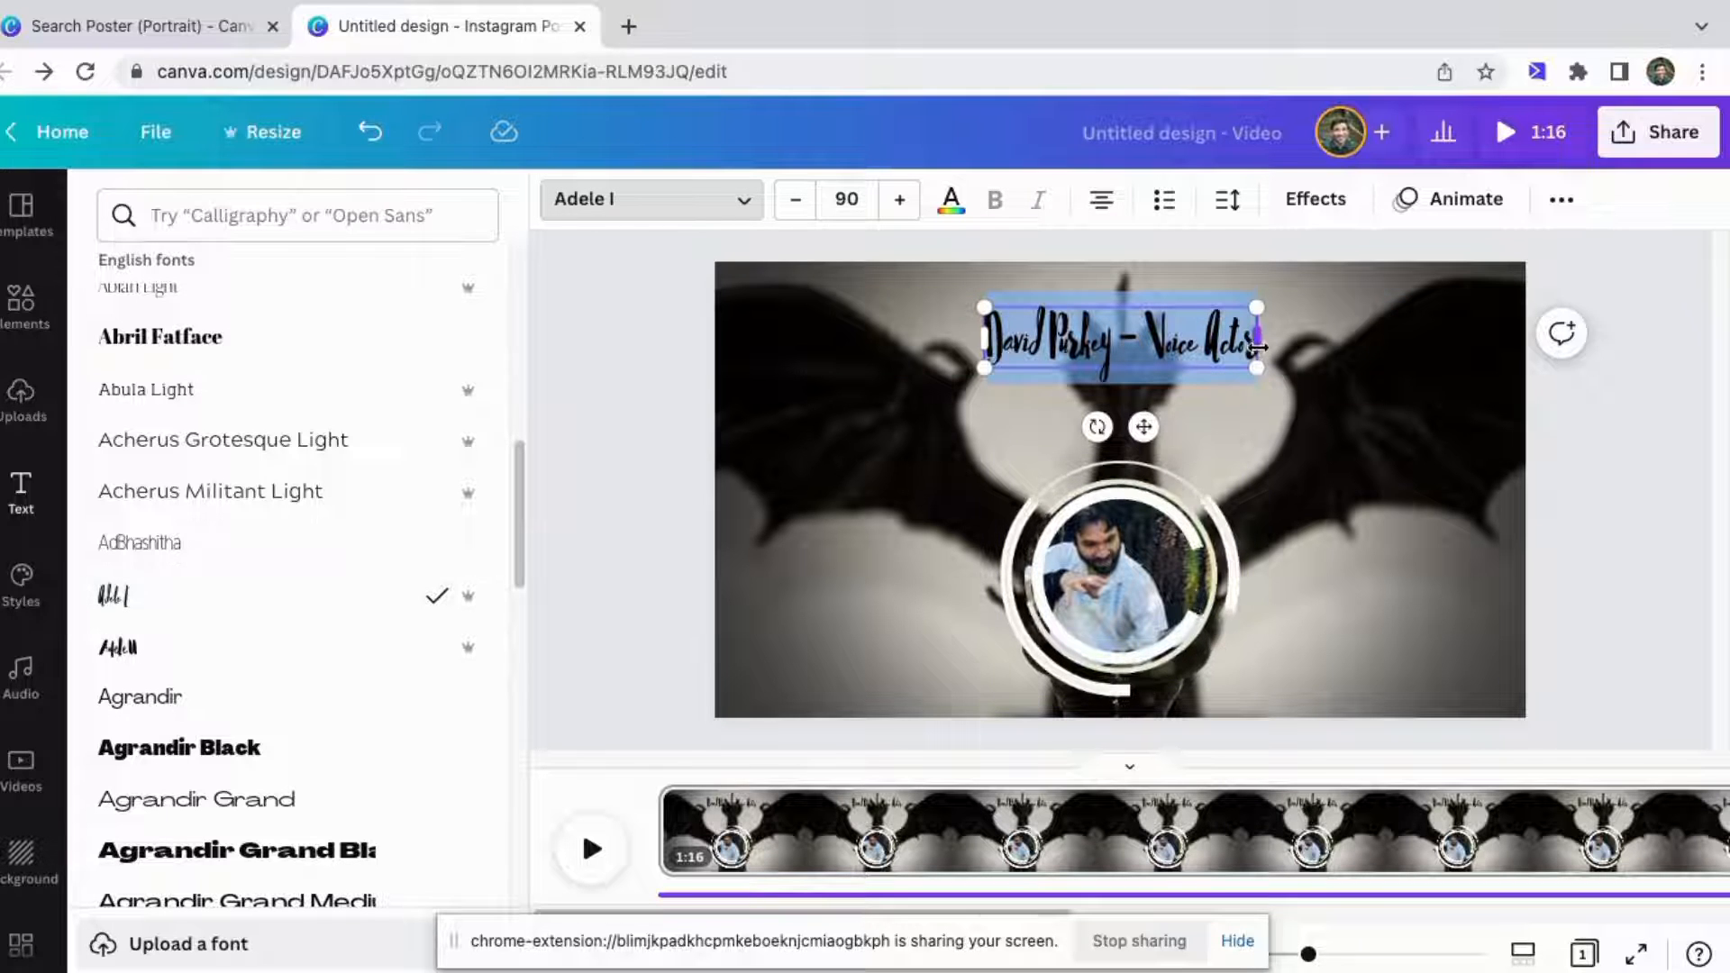
# Widen the heading box, recenter it at the top, and increase its font size to 128.
pyautogui.moveTo(1260, 347); pyautogui.dragTo(1433, 339)
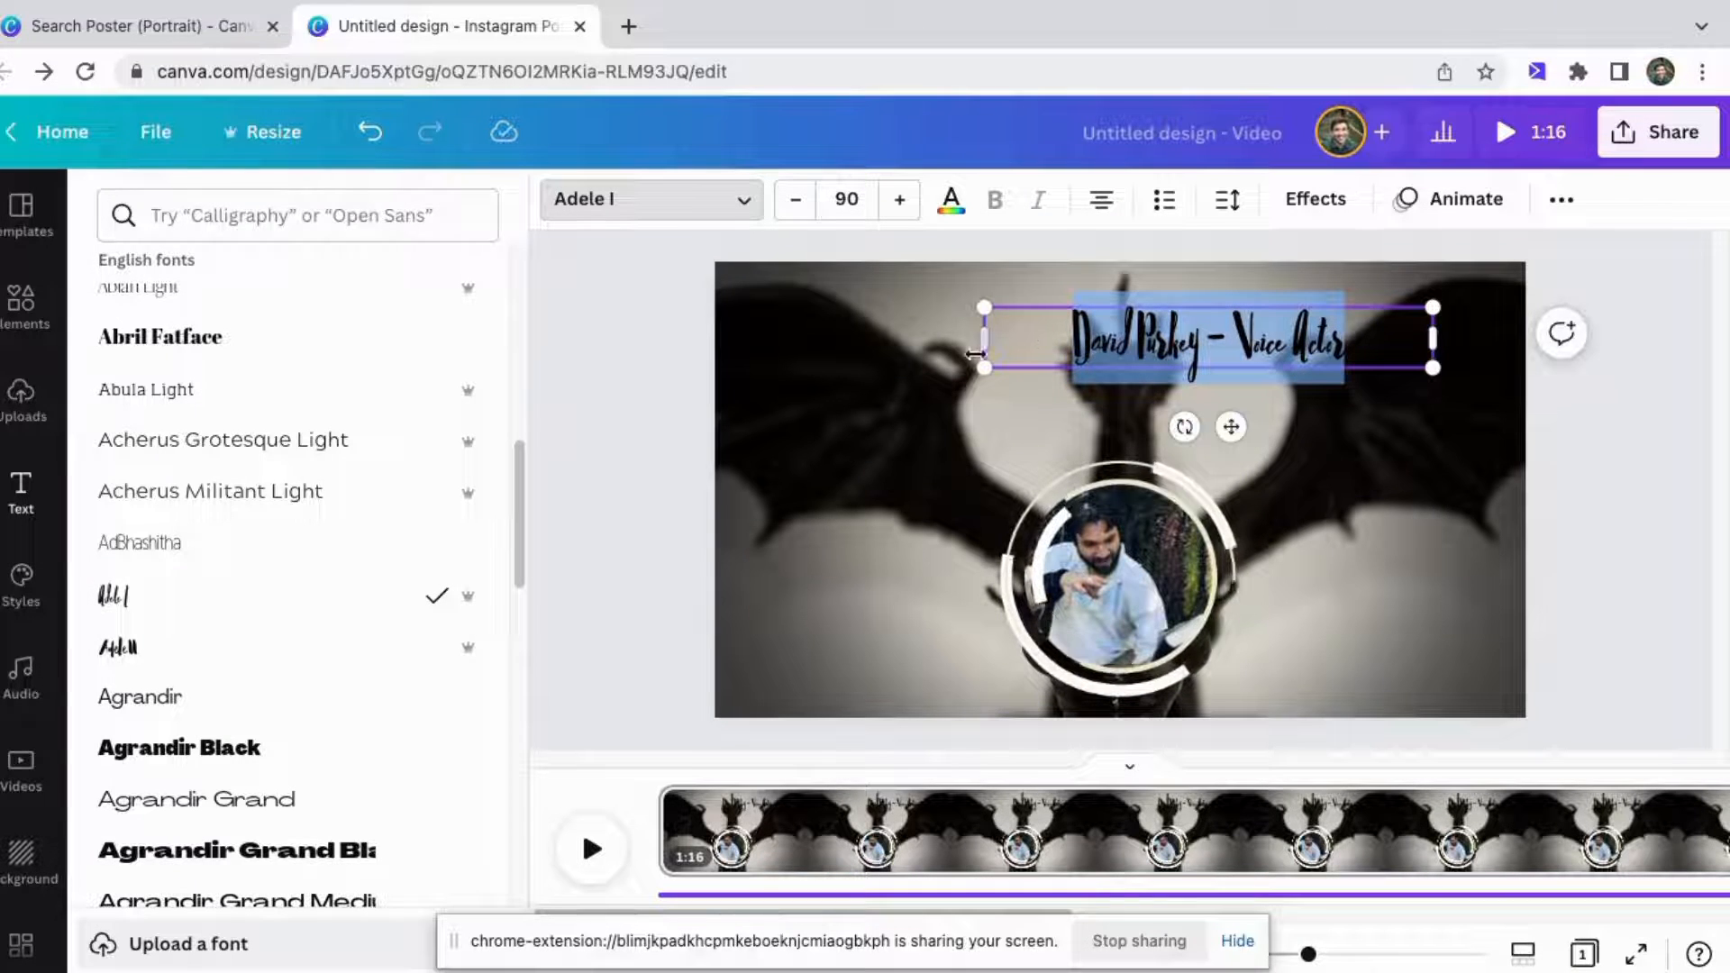
pyautogui.moveTo(1173, 306); pyautogui.dragTo(1085, 305)
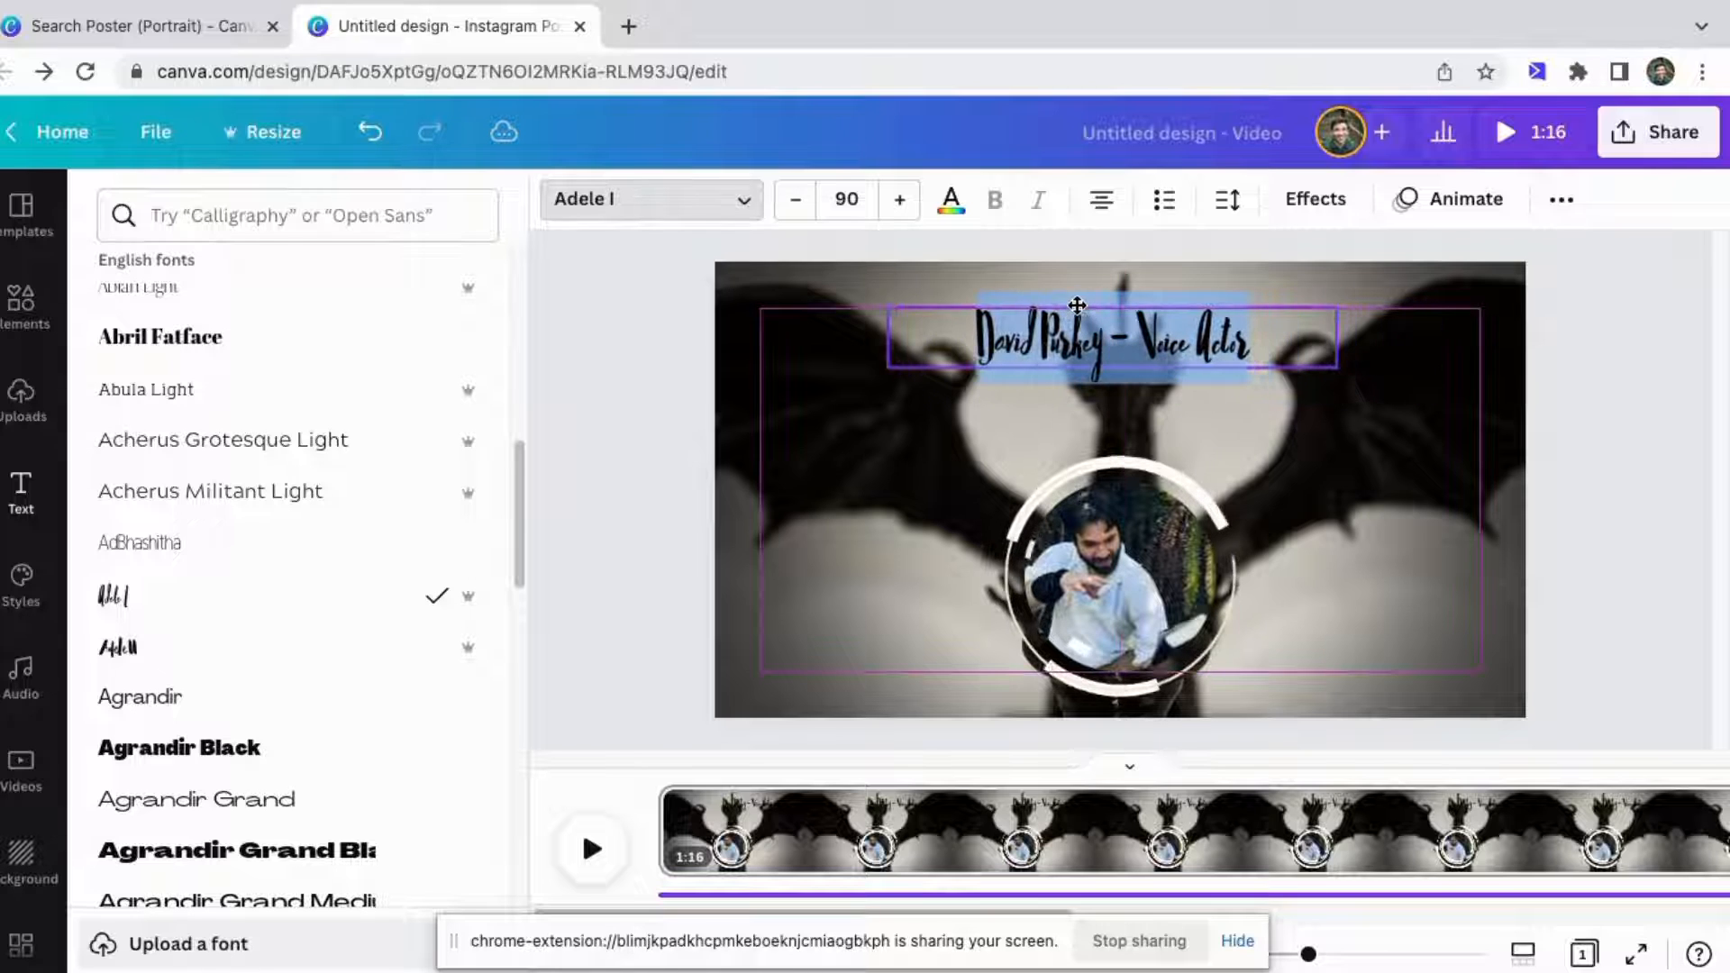
pyautogui.click(904, 212)
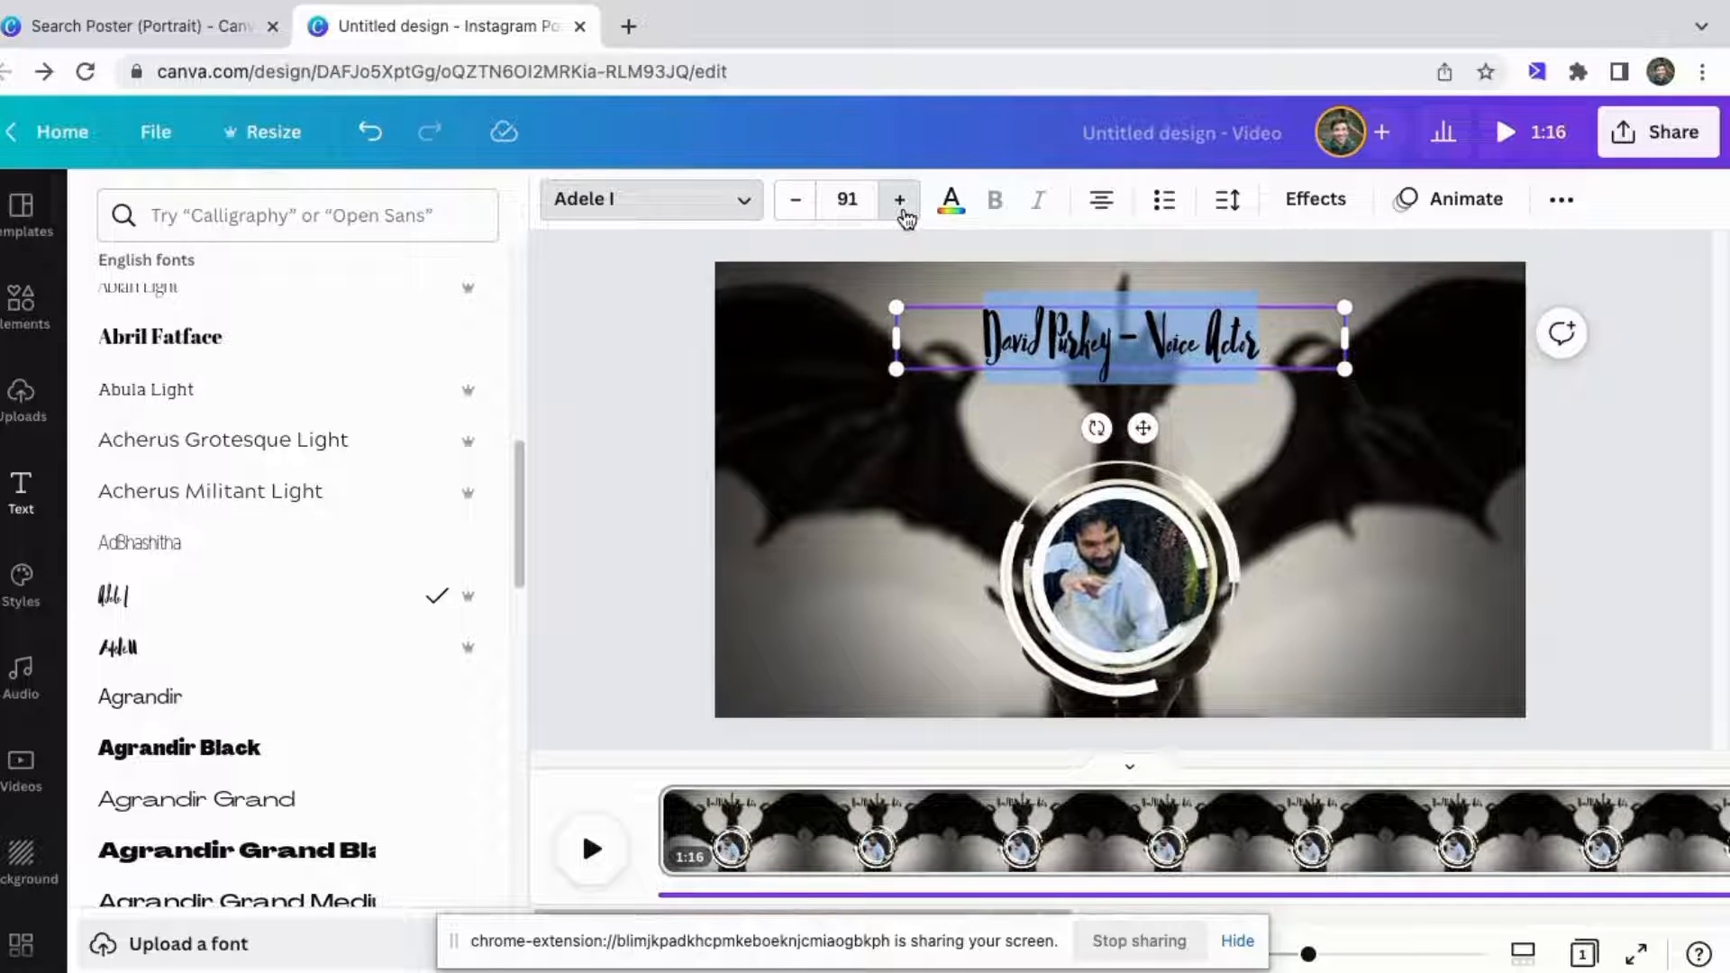
pyautogui.click(903, 212)
pyautogui.click(903, 212)
pyautogui.click(904, 212)
pyautogui.click(904, 212)
pyautogui.click(904, 212)
pyautogui.click(904, 213)
pyautogui.click(903, 212)
pyautogui.moveTo(904, 213); pyautogui.dragTo(904, 213)
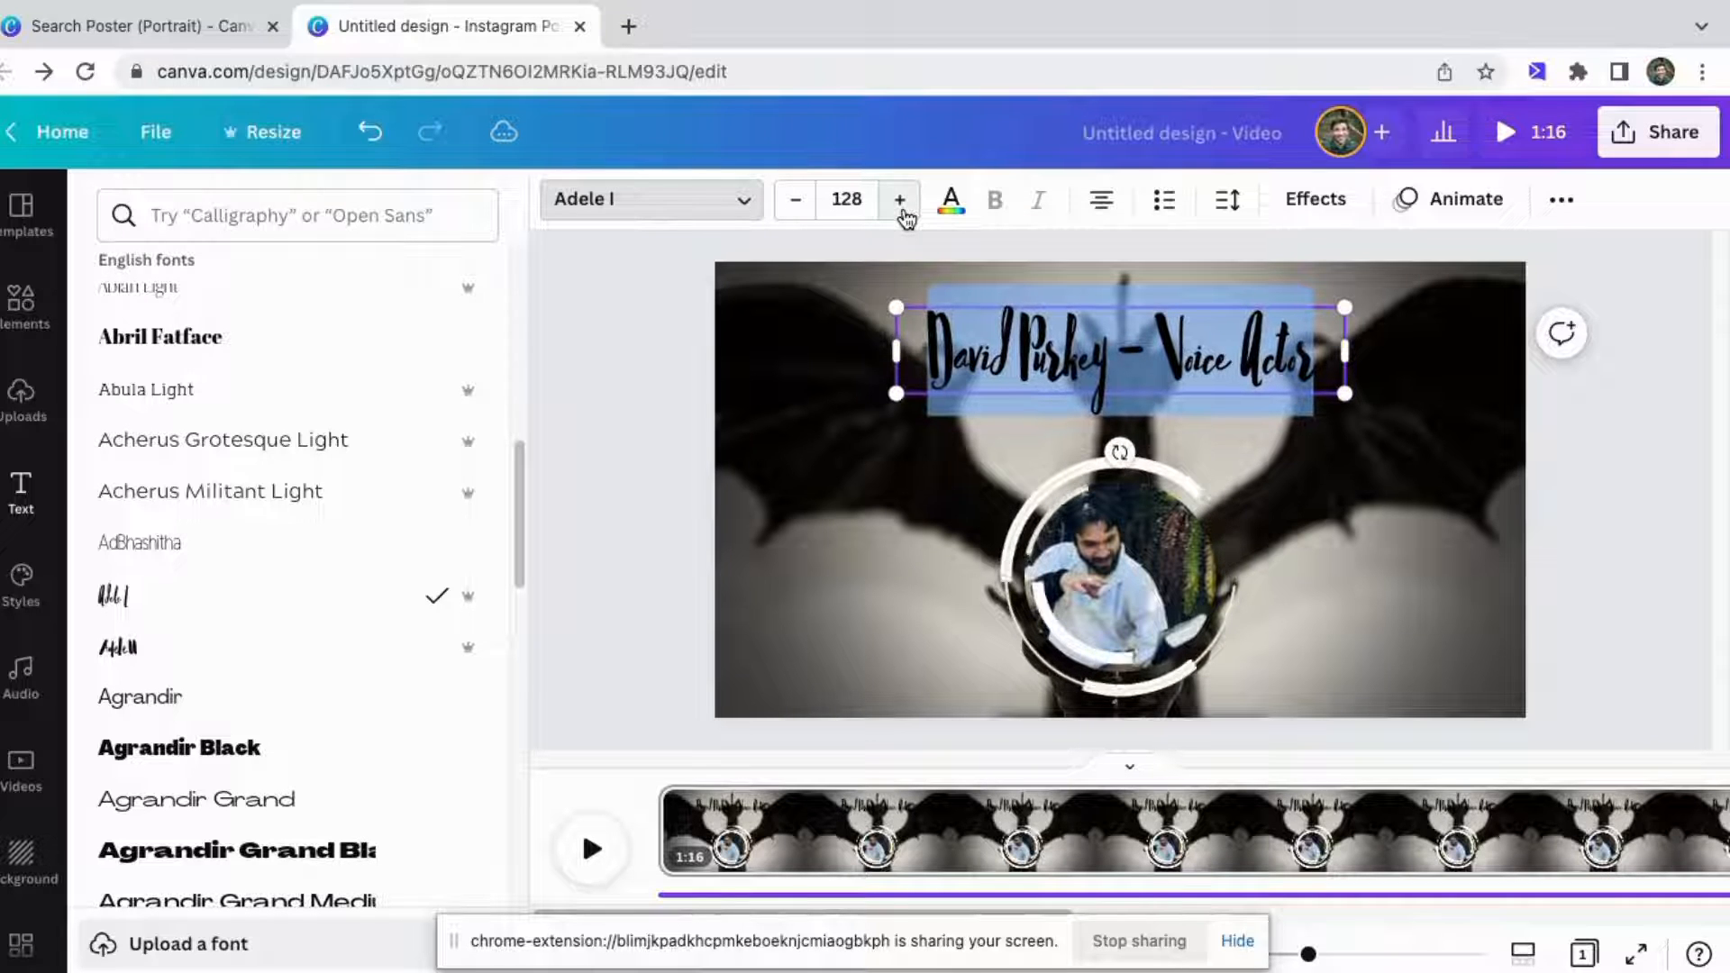
# Change the heading's text color to the olive green swatch from the photo colors.
pyautogui.click(658, 322)
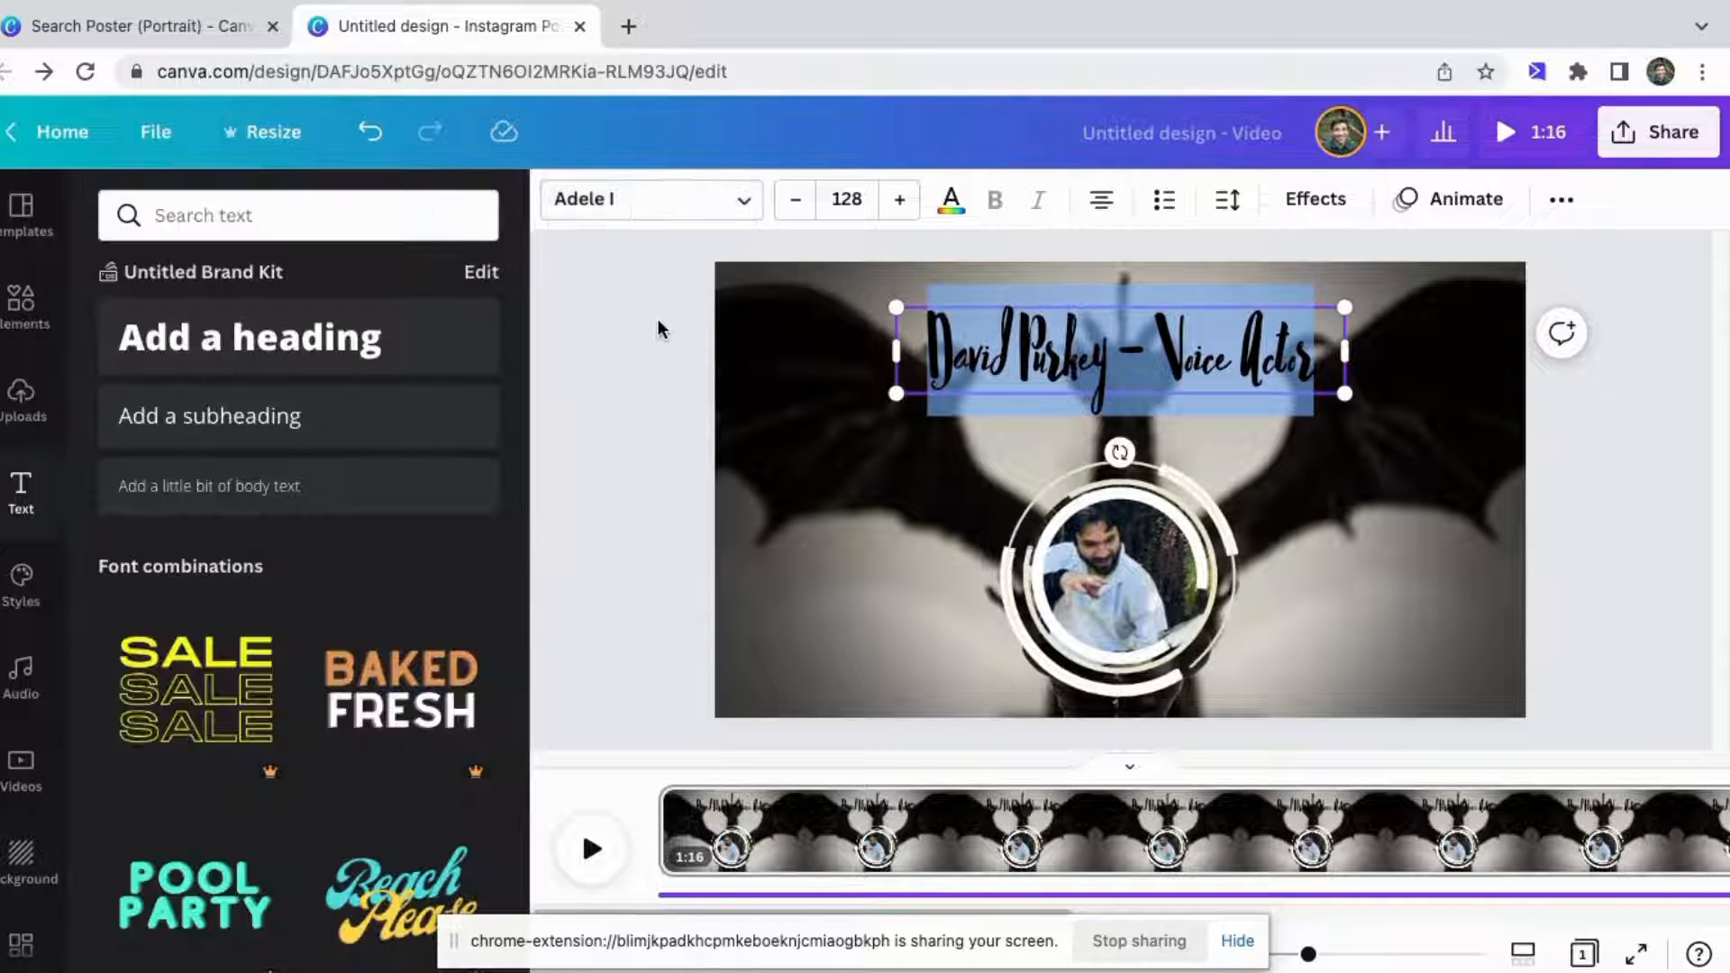
pyautogui.click(812, 332)
pyautogui.click(1225, 364)
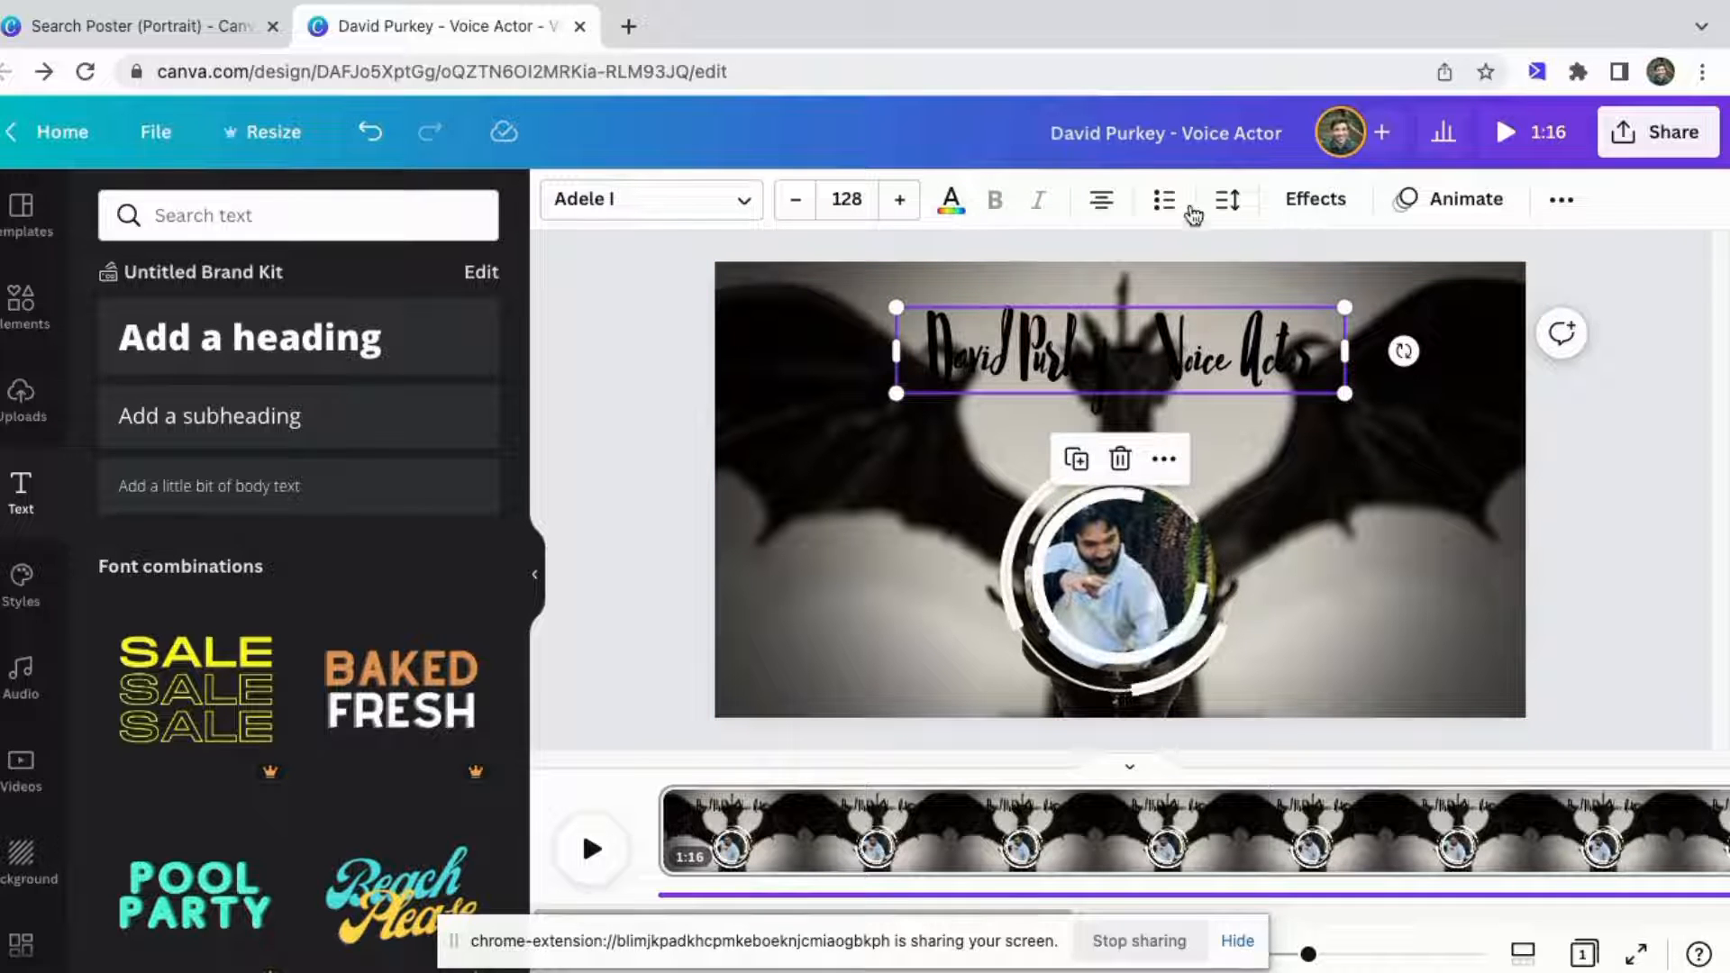
pyautogui.click(948, 203)
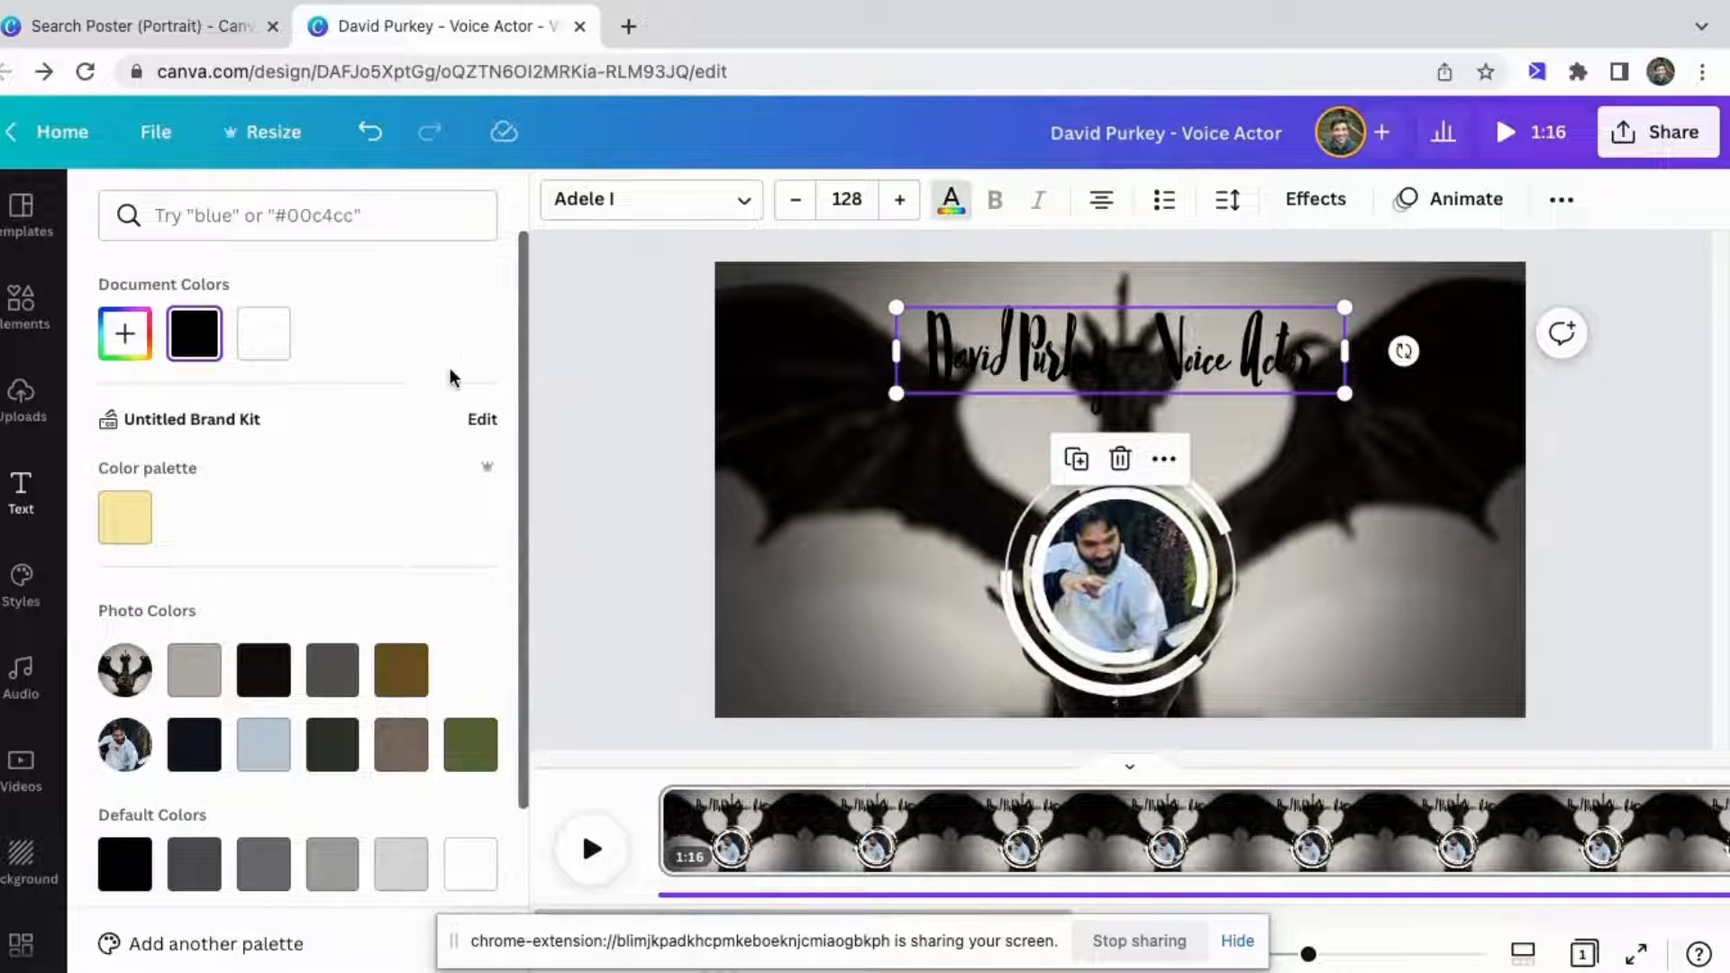
pyautogui.scroll(-2, 328, 518)
pyautogui.scroll(1, 328, 521)
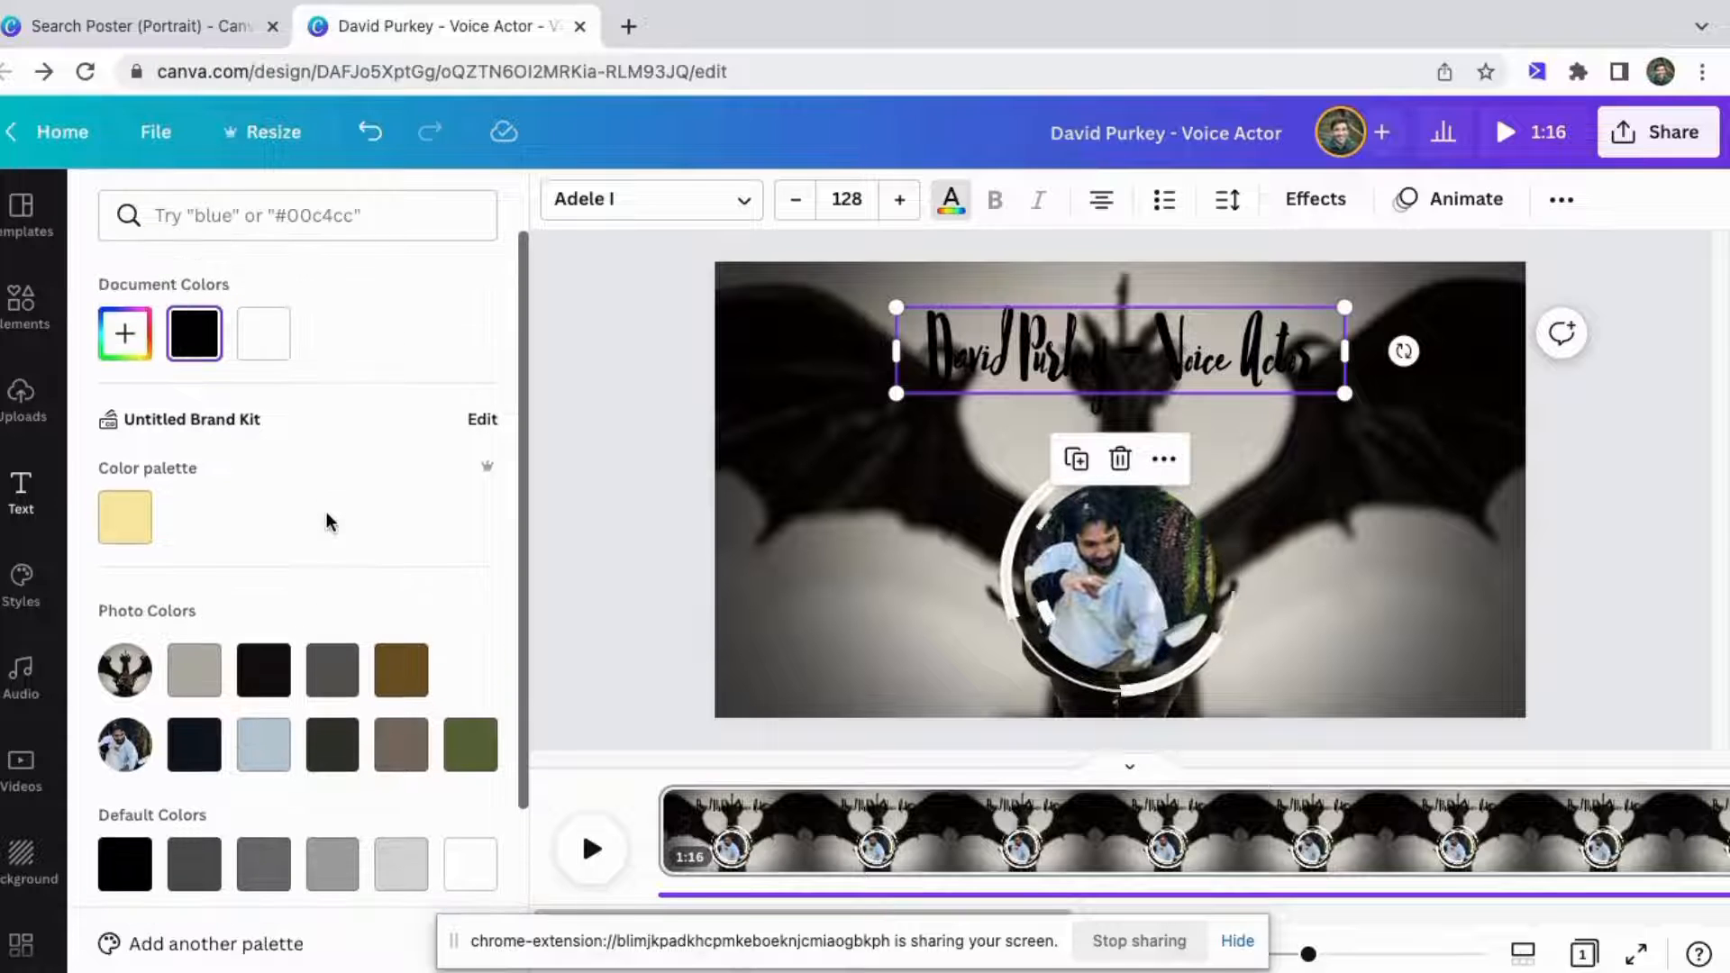
pyautogui.scroll(-2, 126, 534)
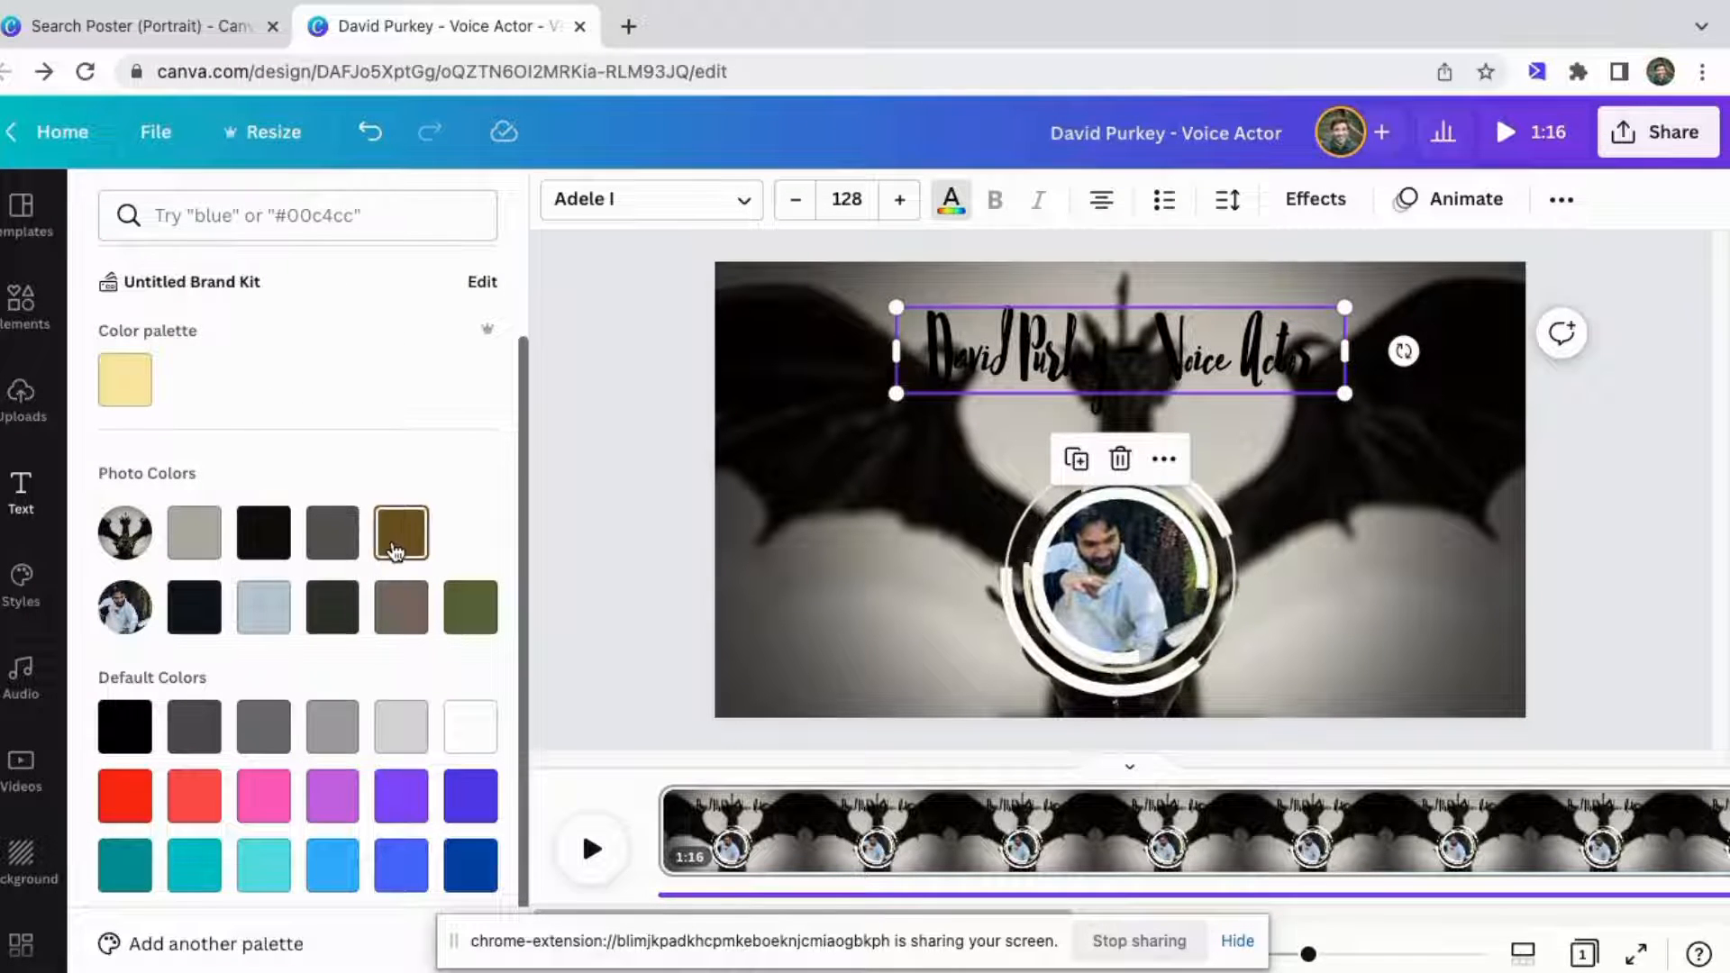
pyautogui.click(266, 610)
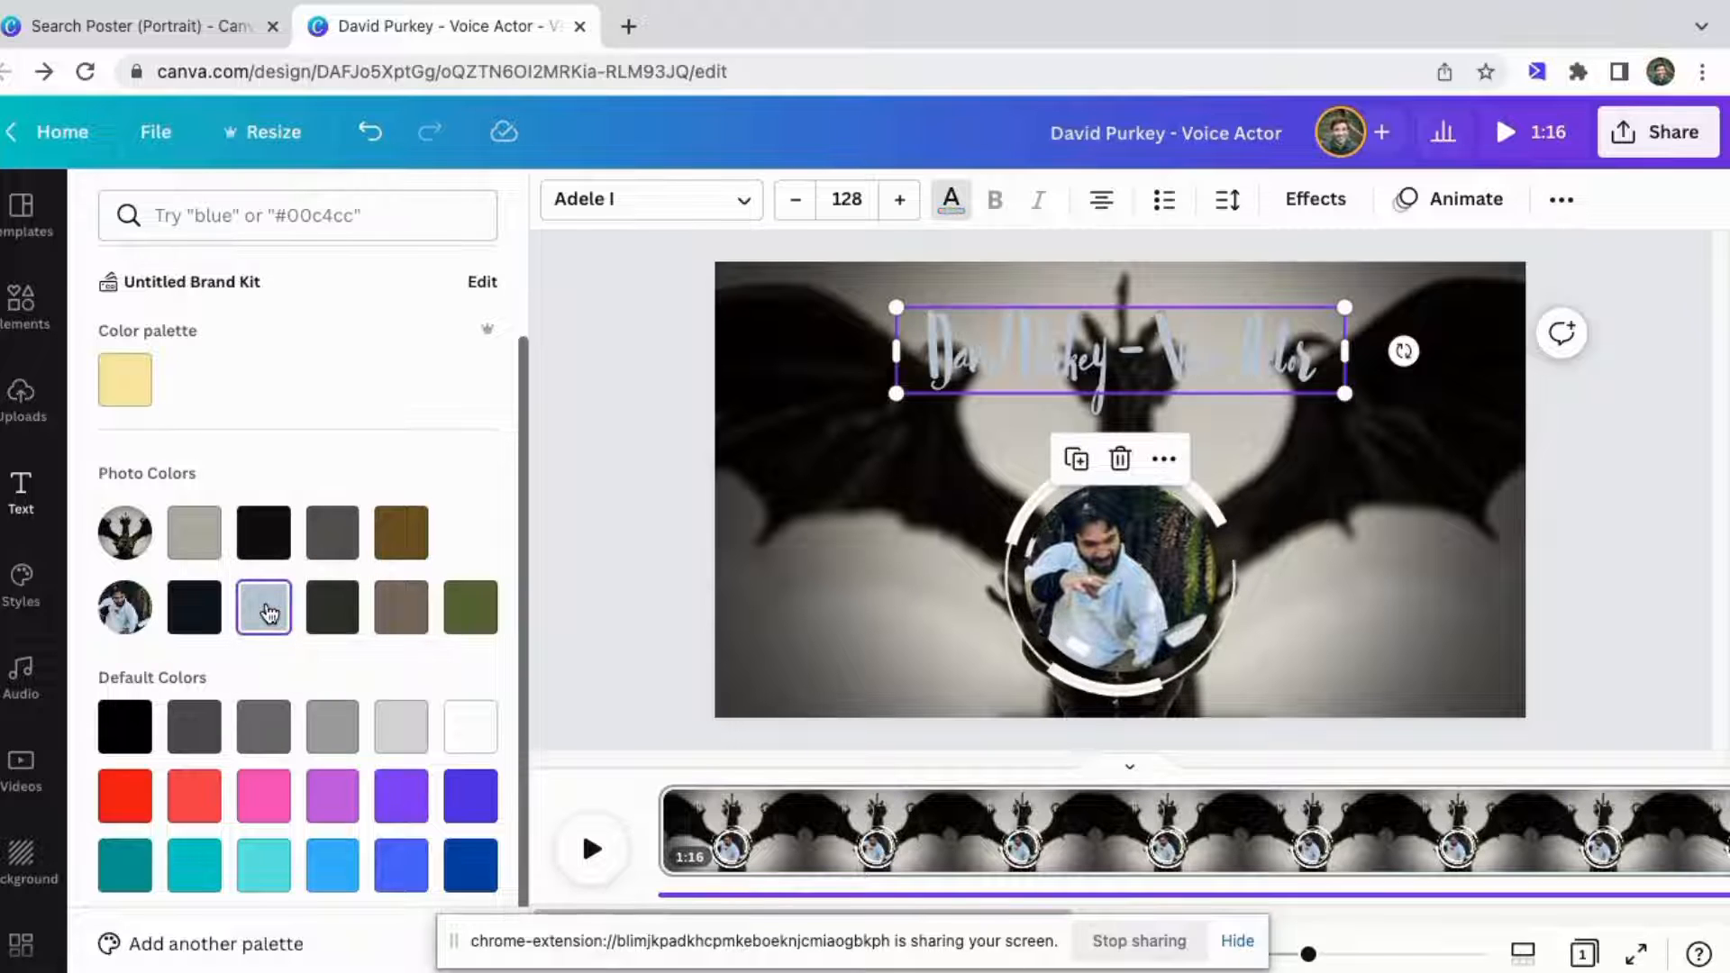
pyautogui.click(340, 614)
pyautogui.click(401, 610)
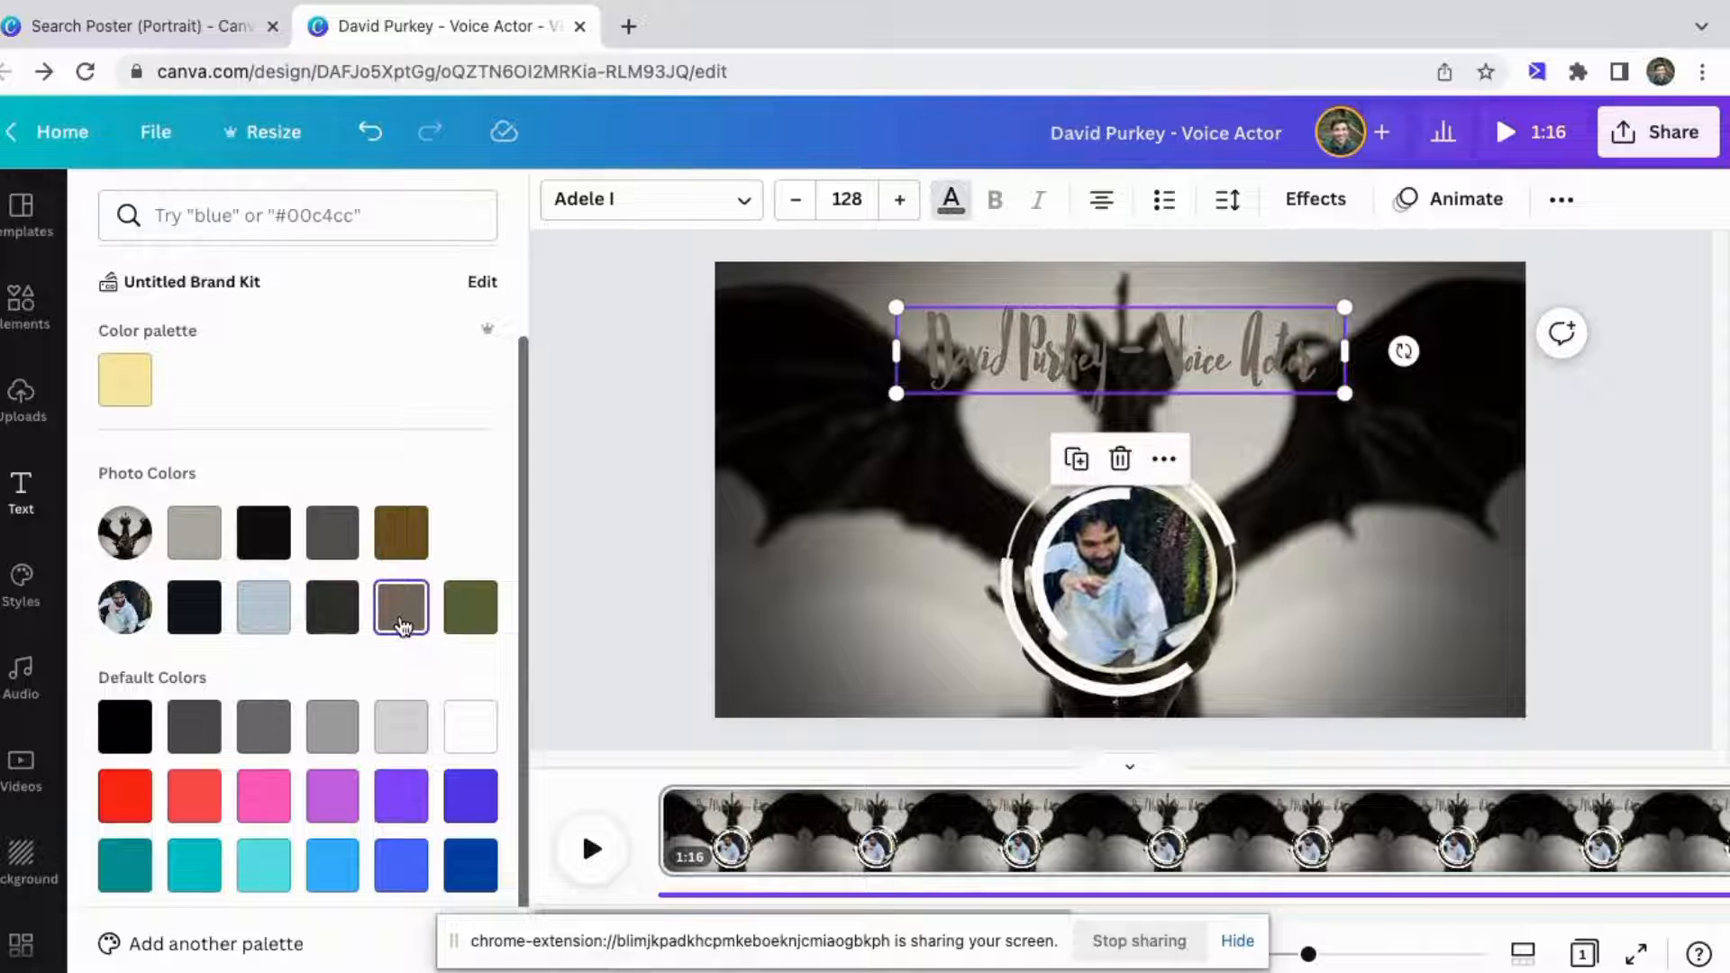
pyautogui.click(478, 626)
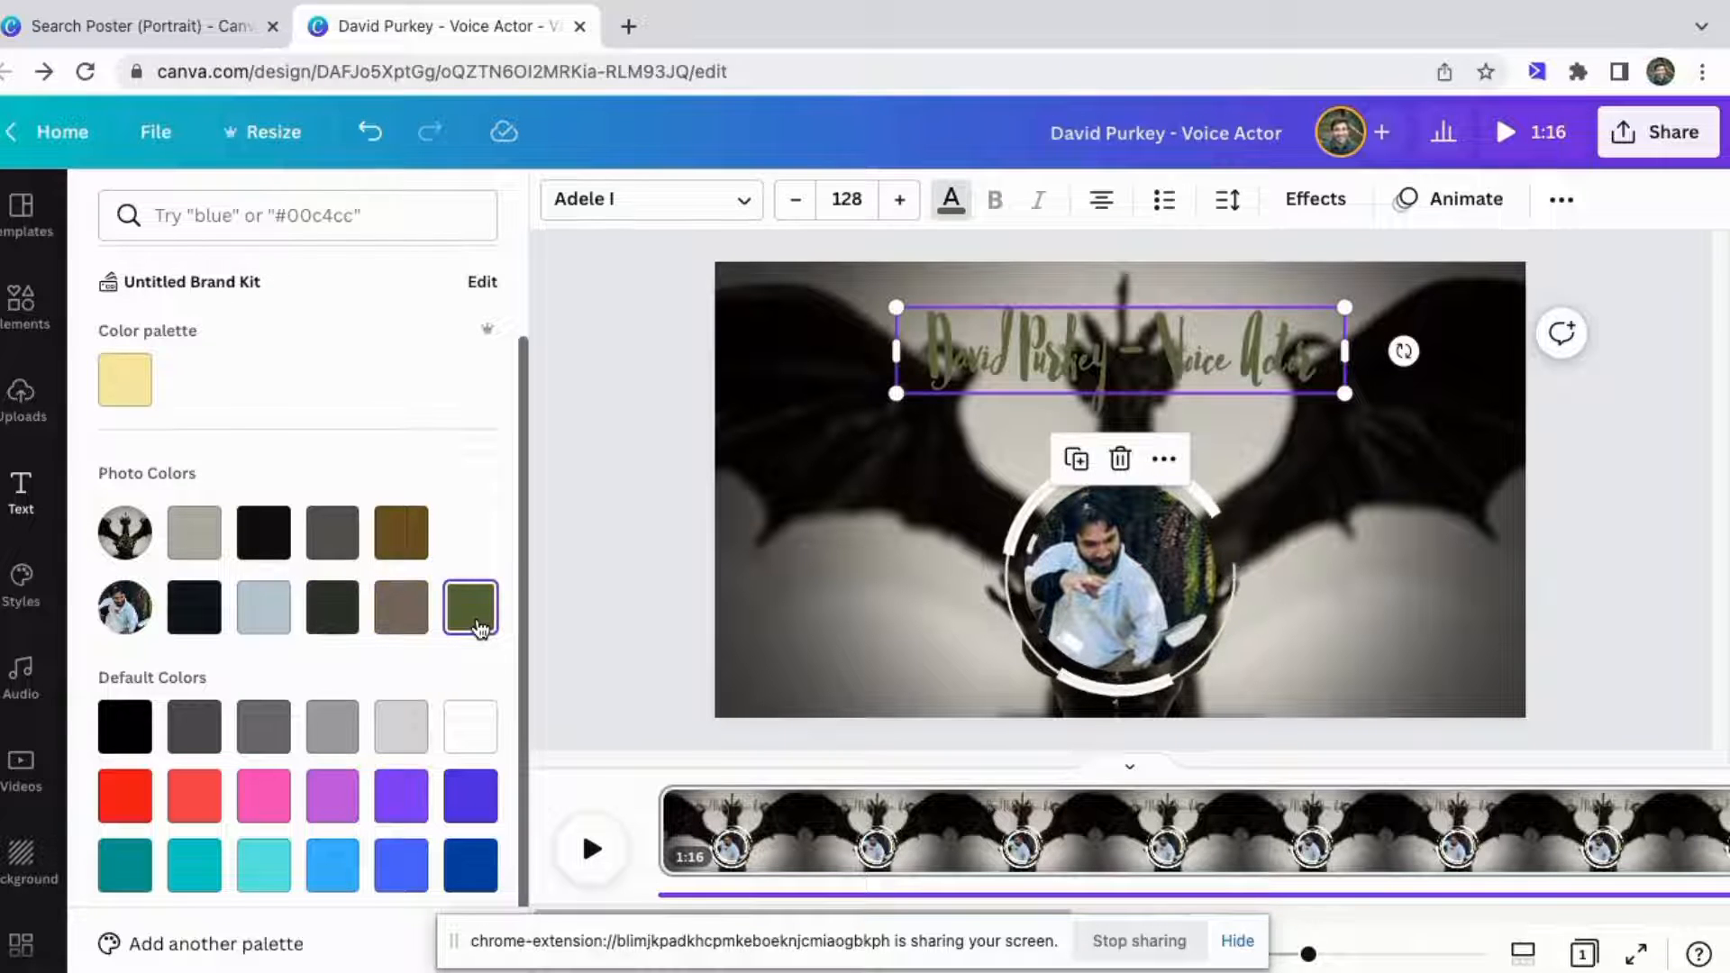
# Apply the Shadow text effect to the heading.
pyautogui.click(946, 494)
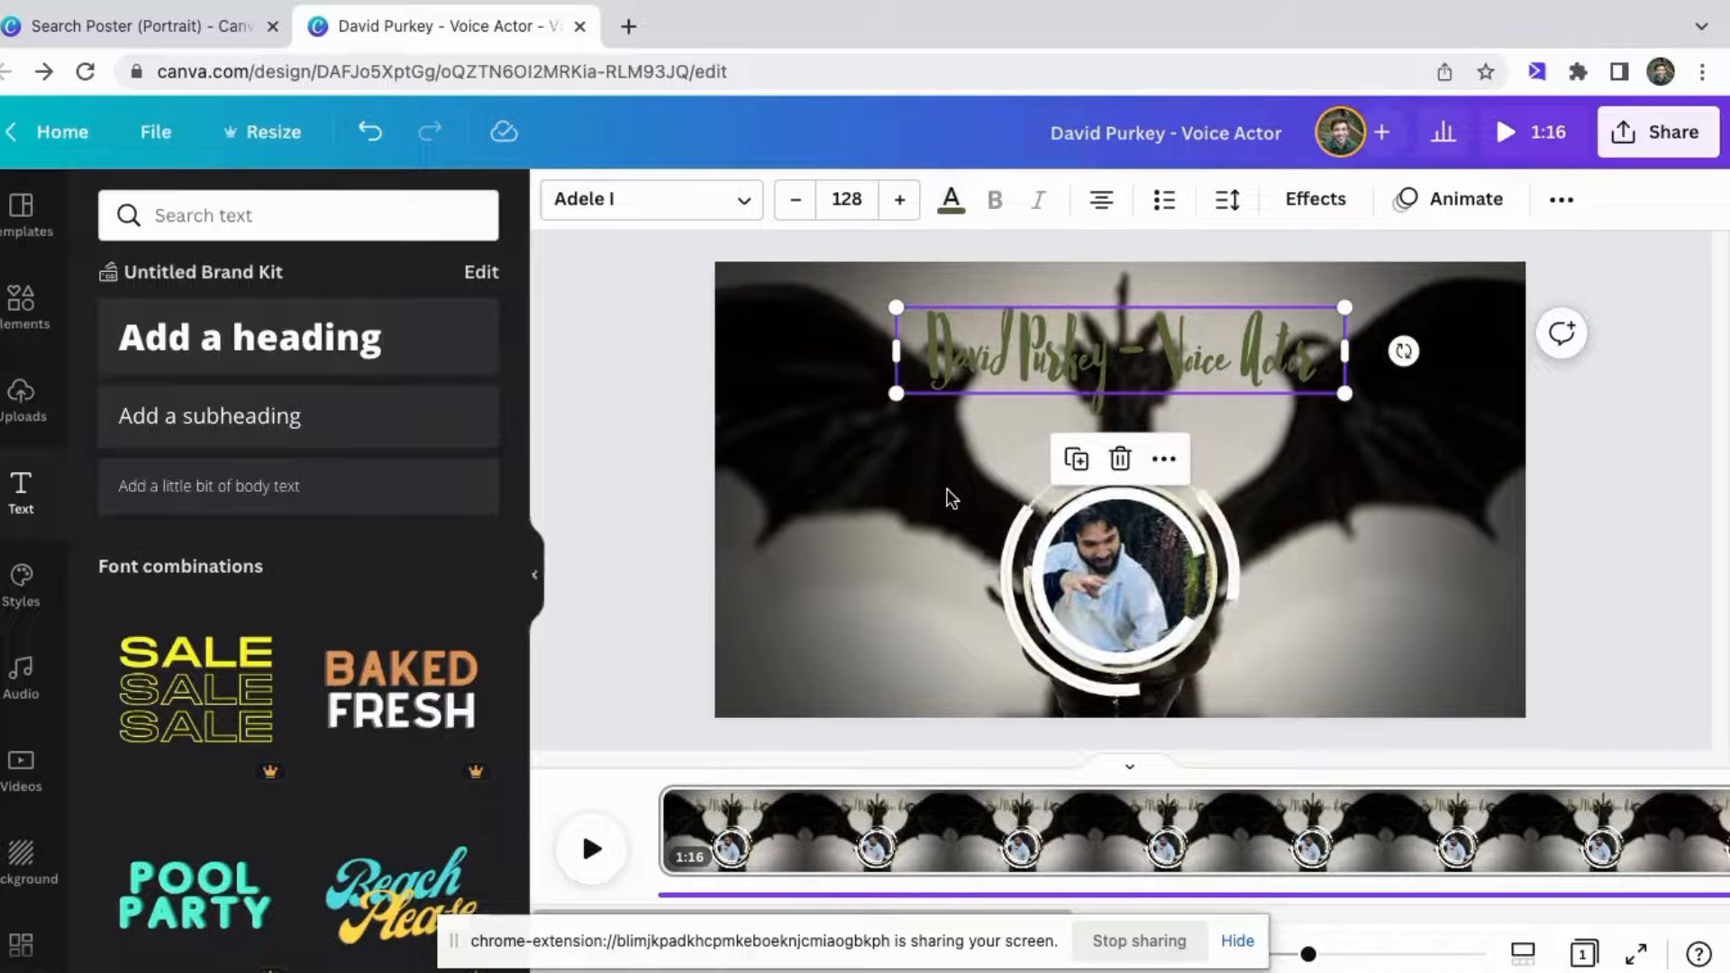
pyautogui.click(856, 482)
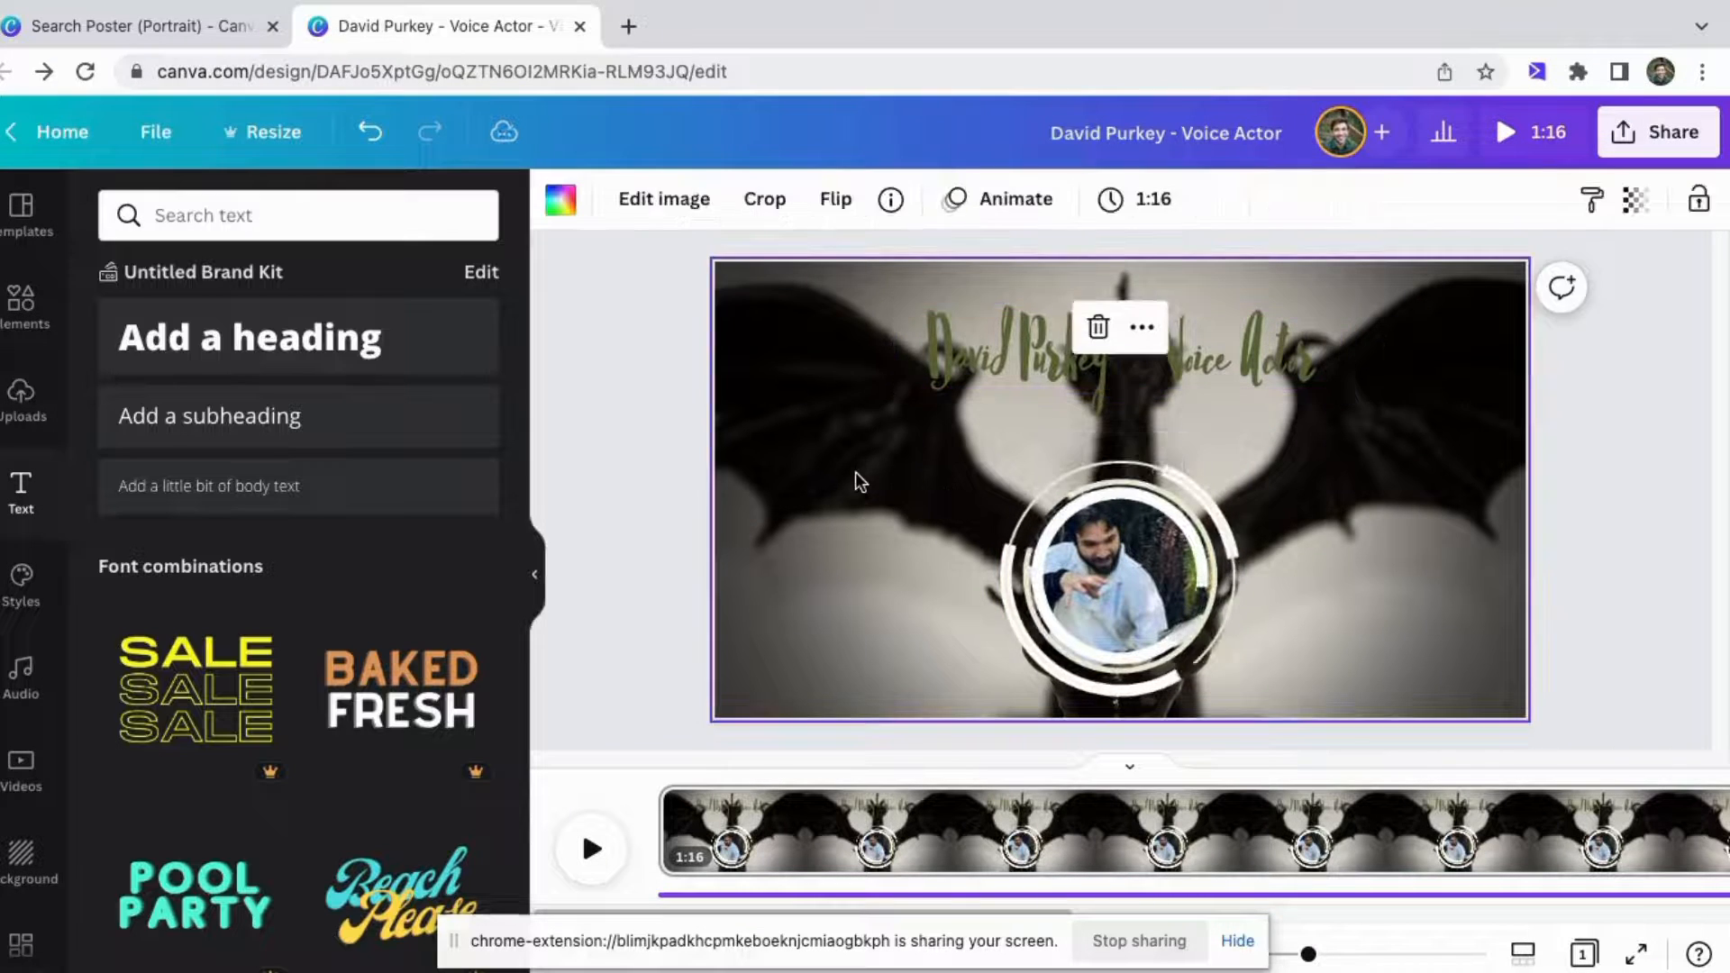
pyautogui.click(1265, 360)
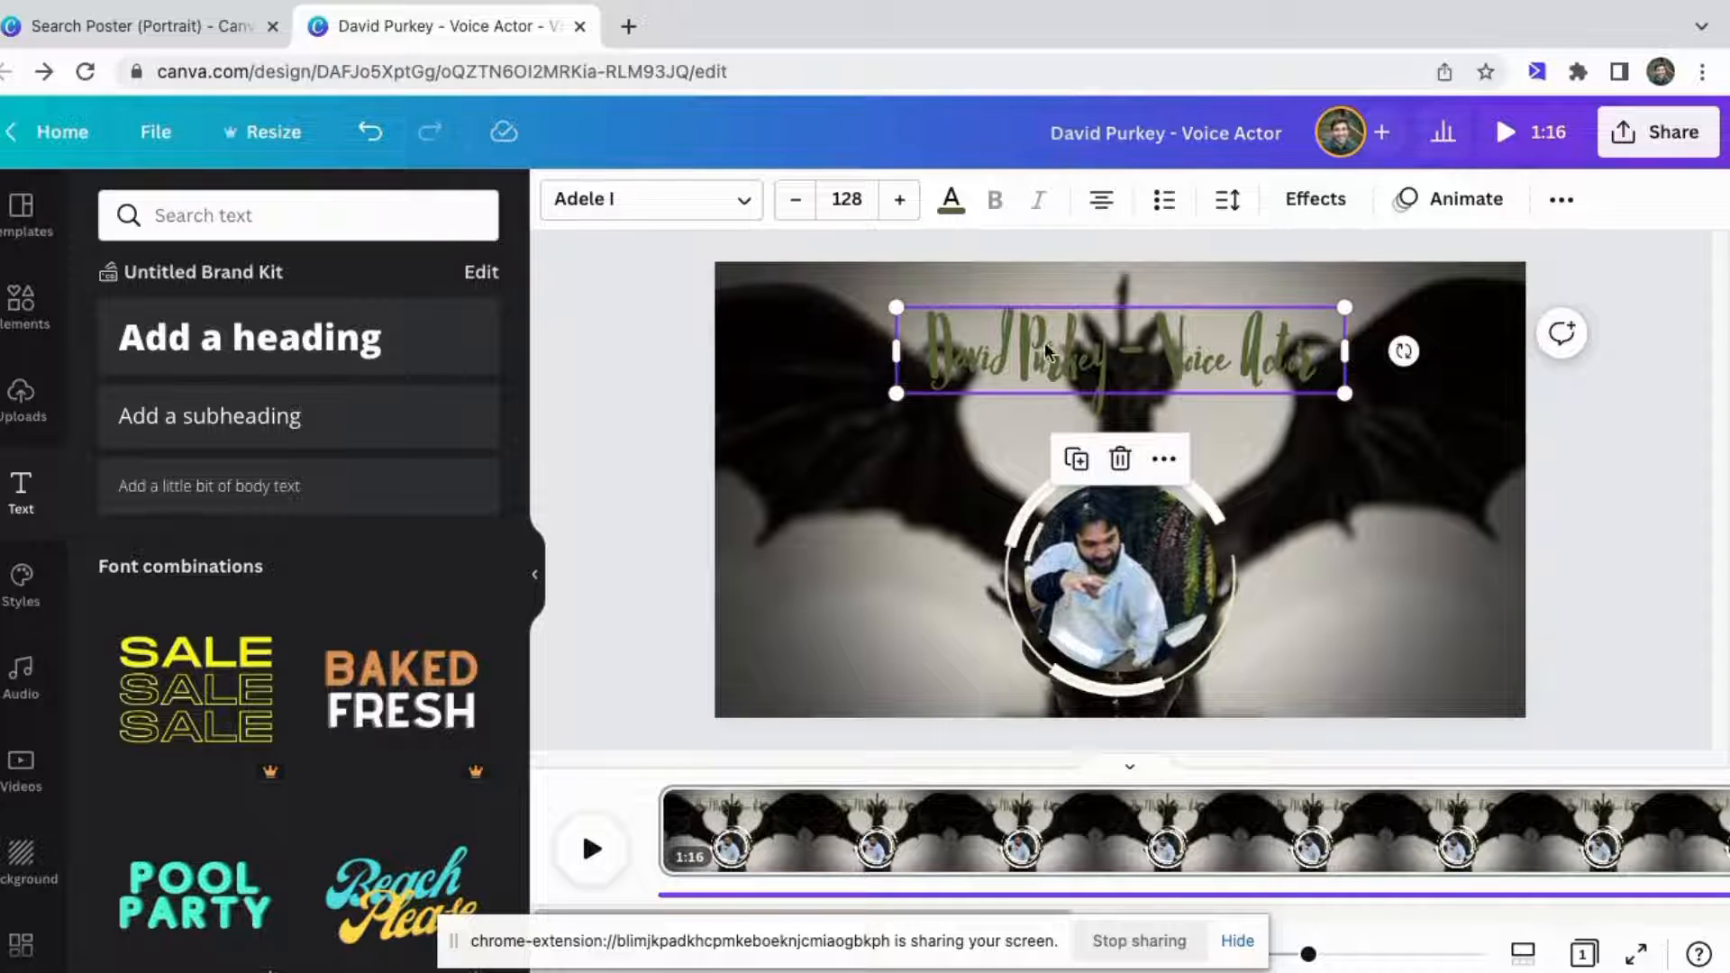
pyautogui.click(1330, 202)
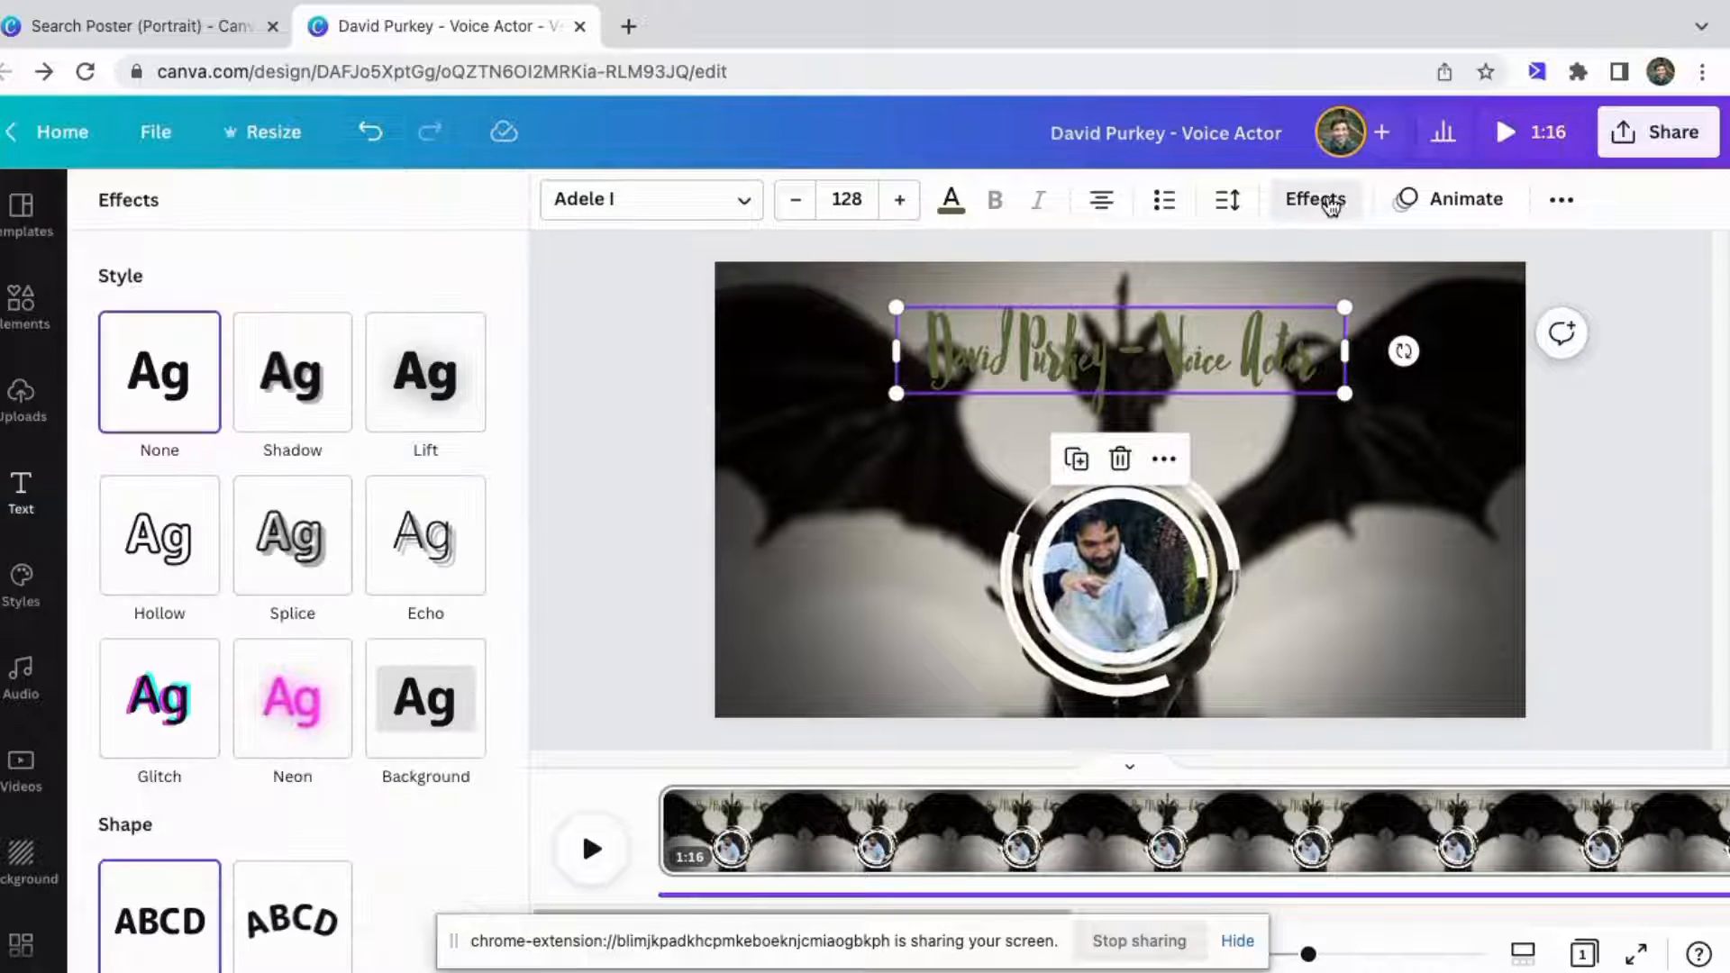
pyautogui.click(295, 376)
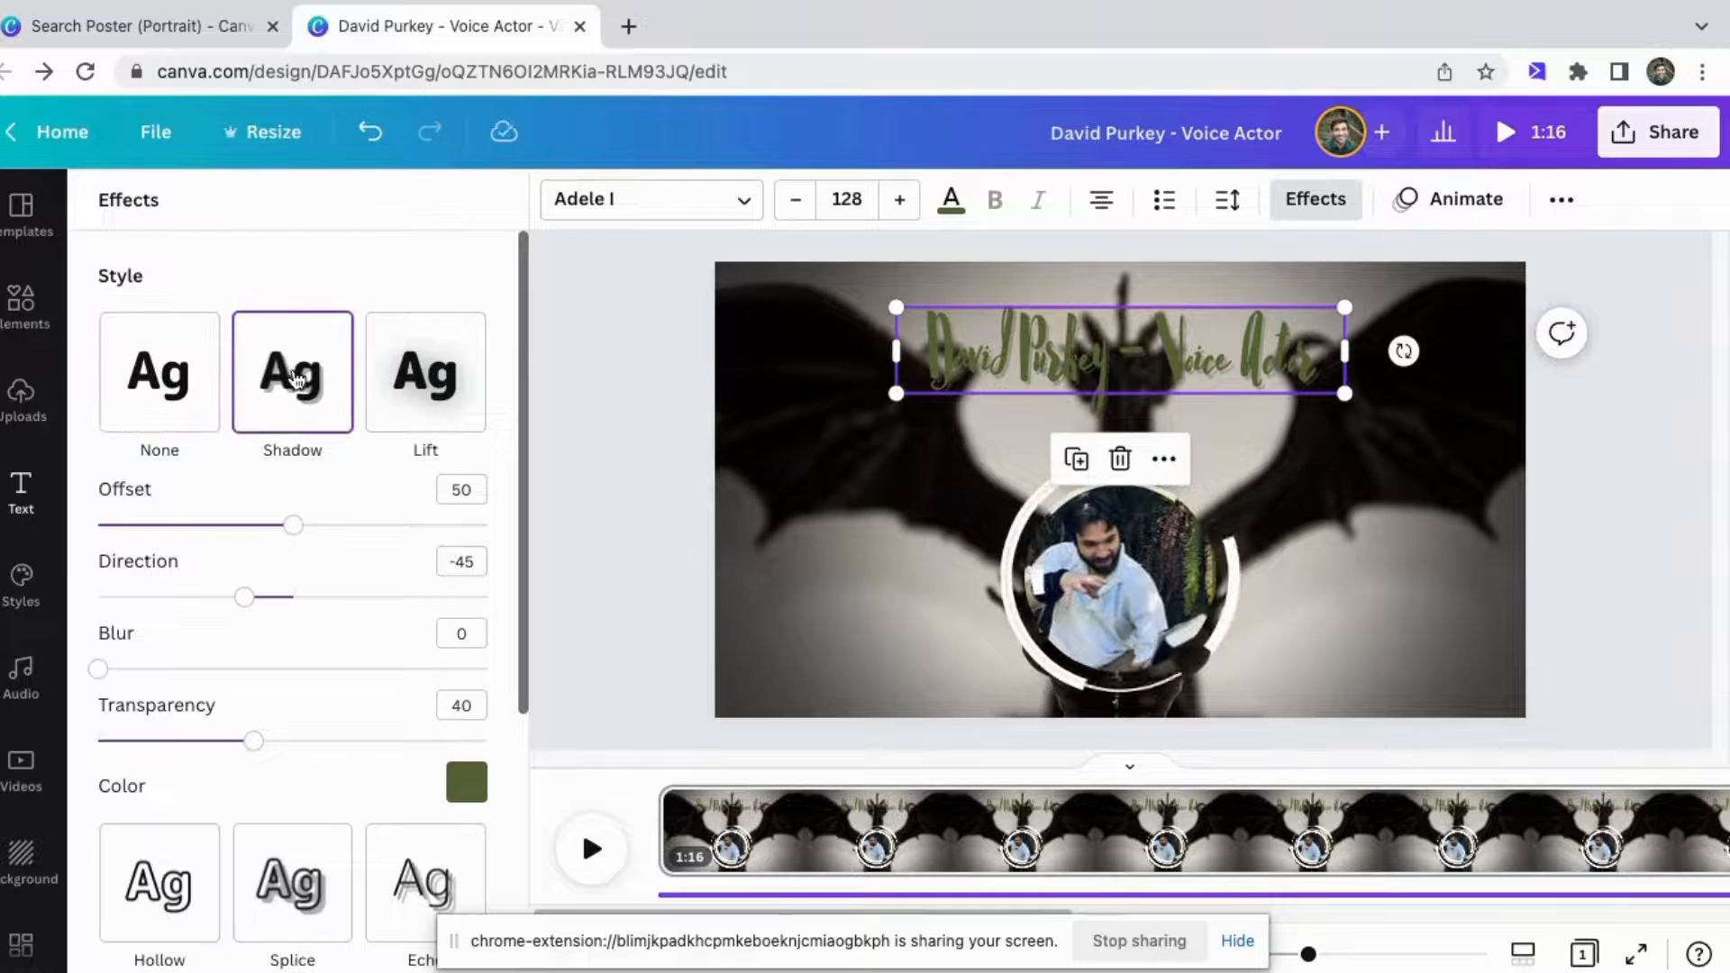
pyautogui.doubleClick(894, 514)
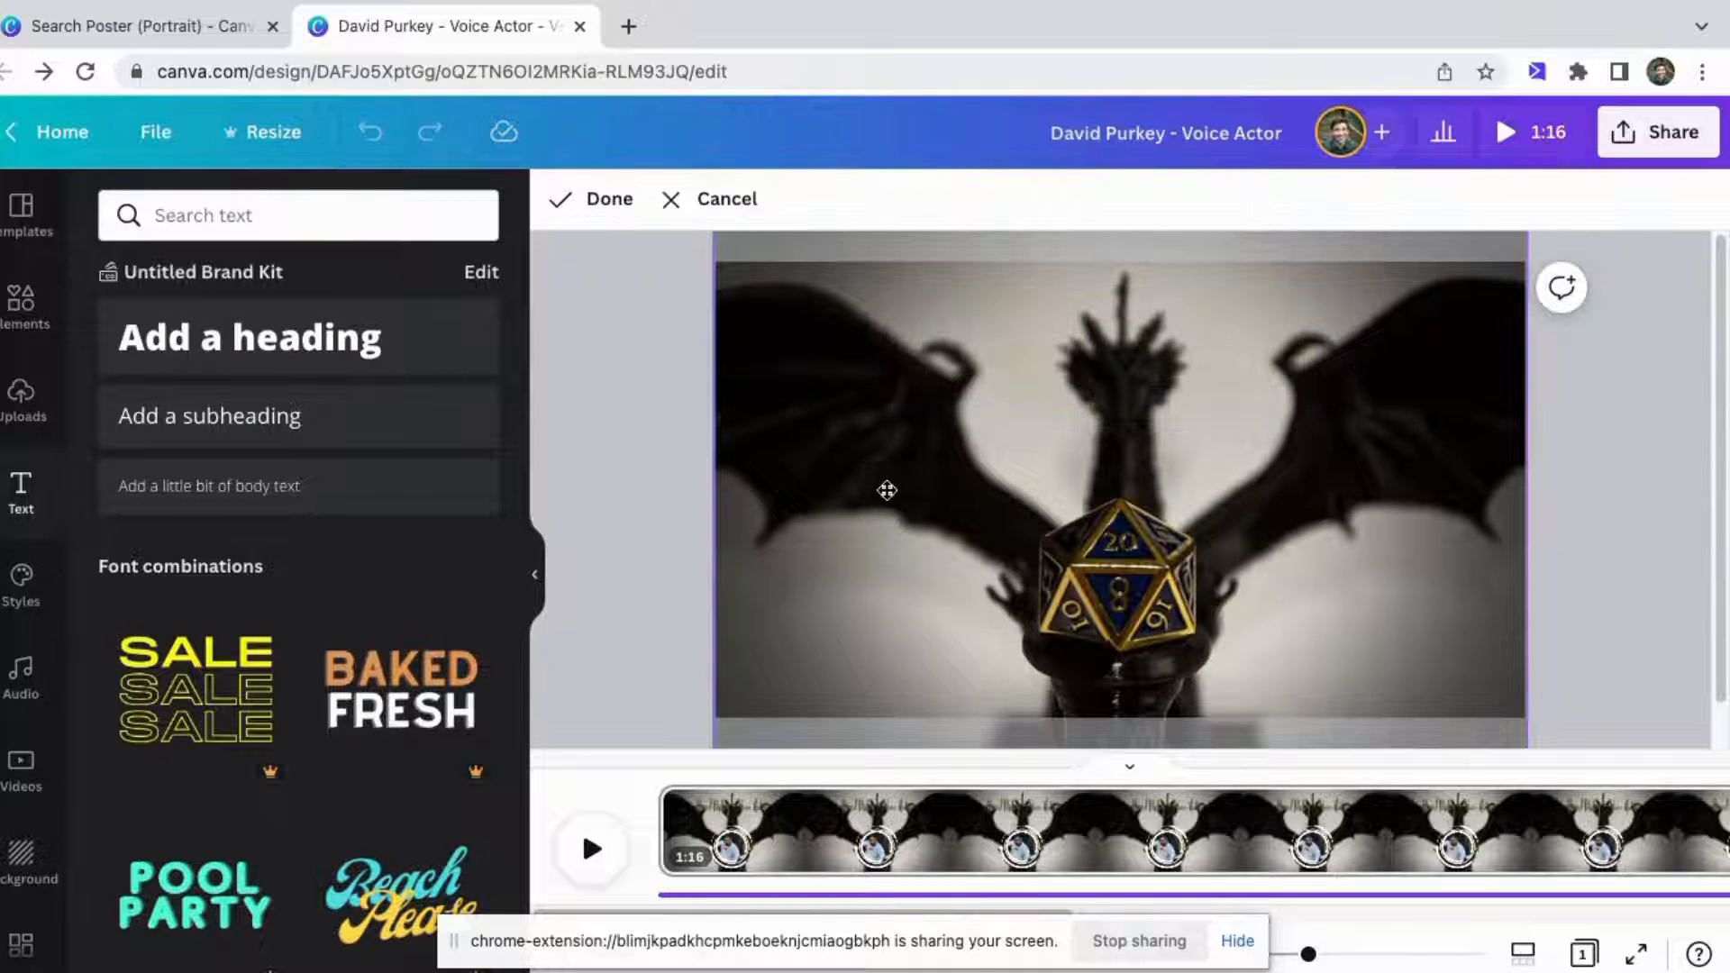
pyautogui.click(607, 202)
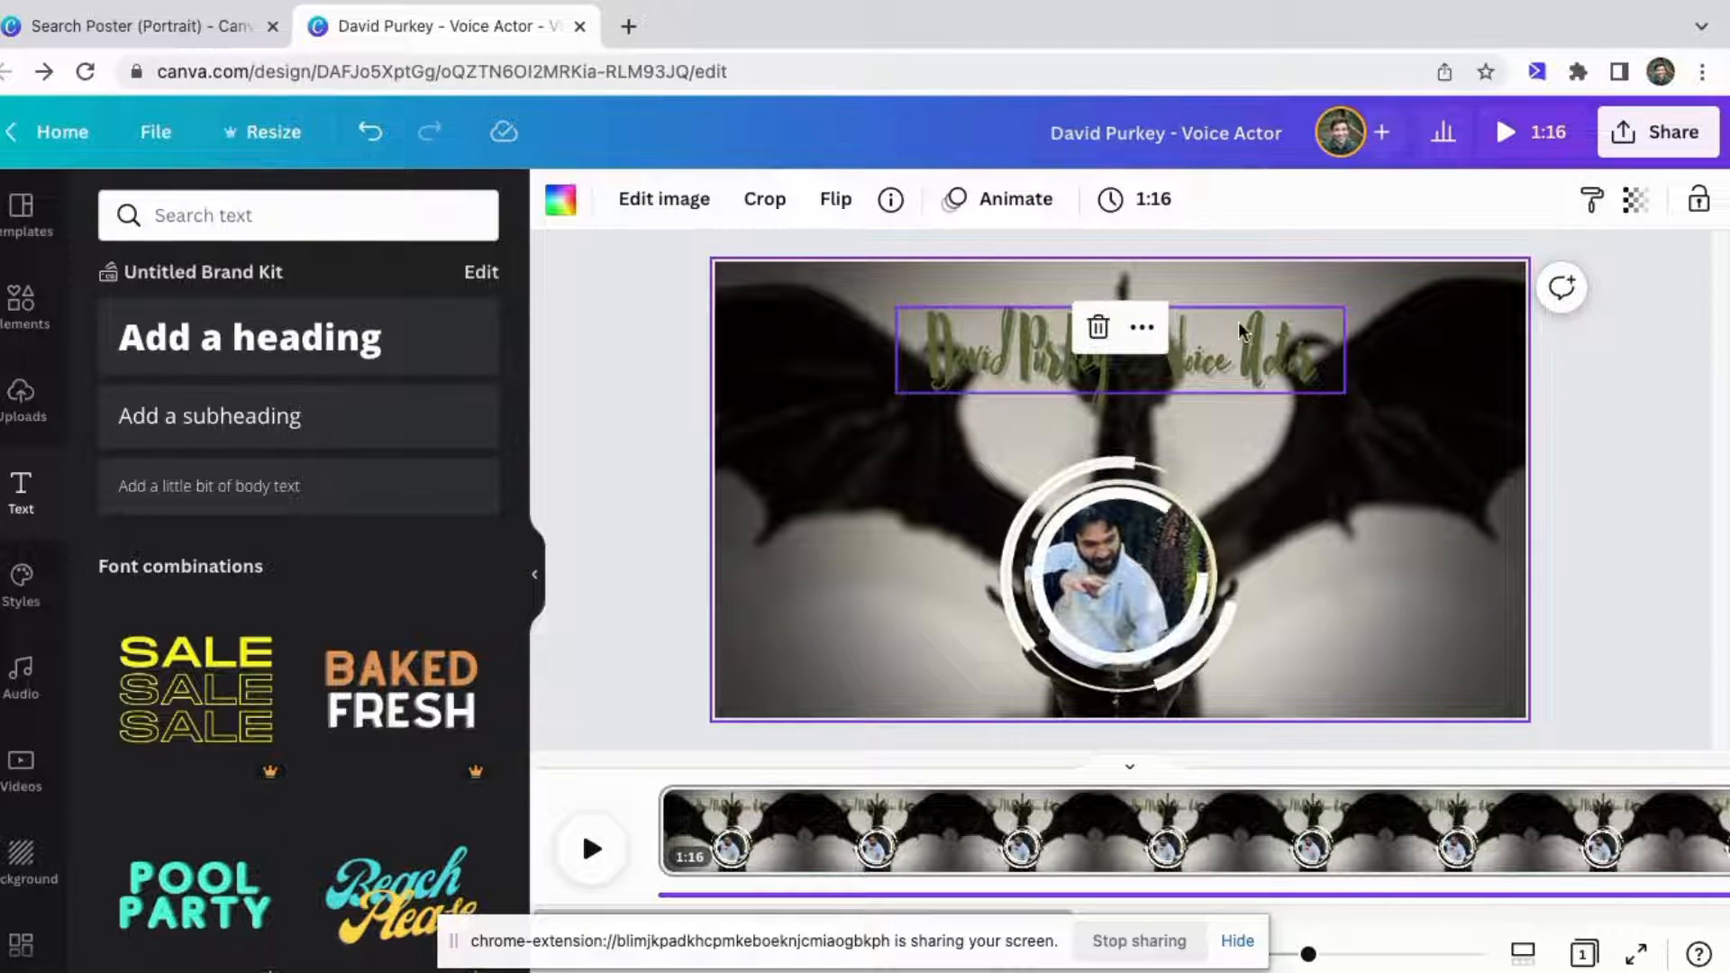
pyautogui.click(1296, 380)
pyautogui.click(871, 528)
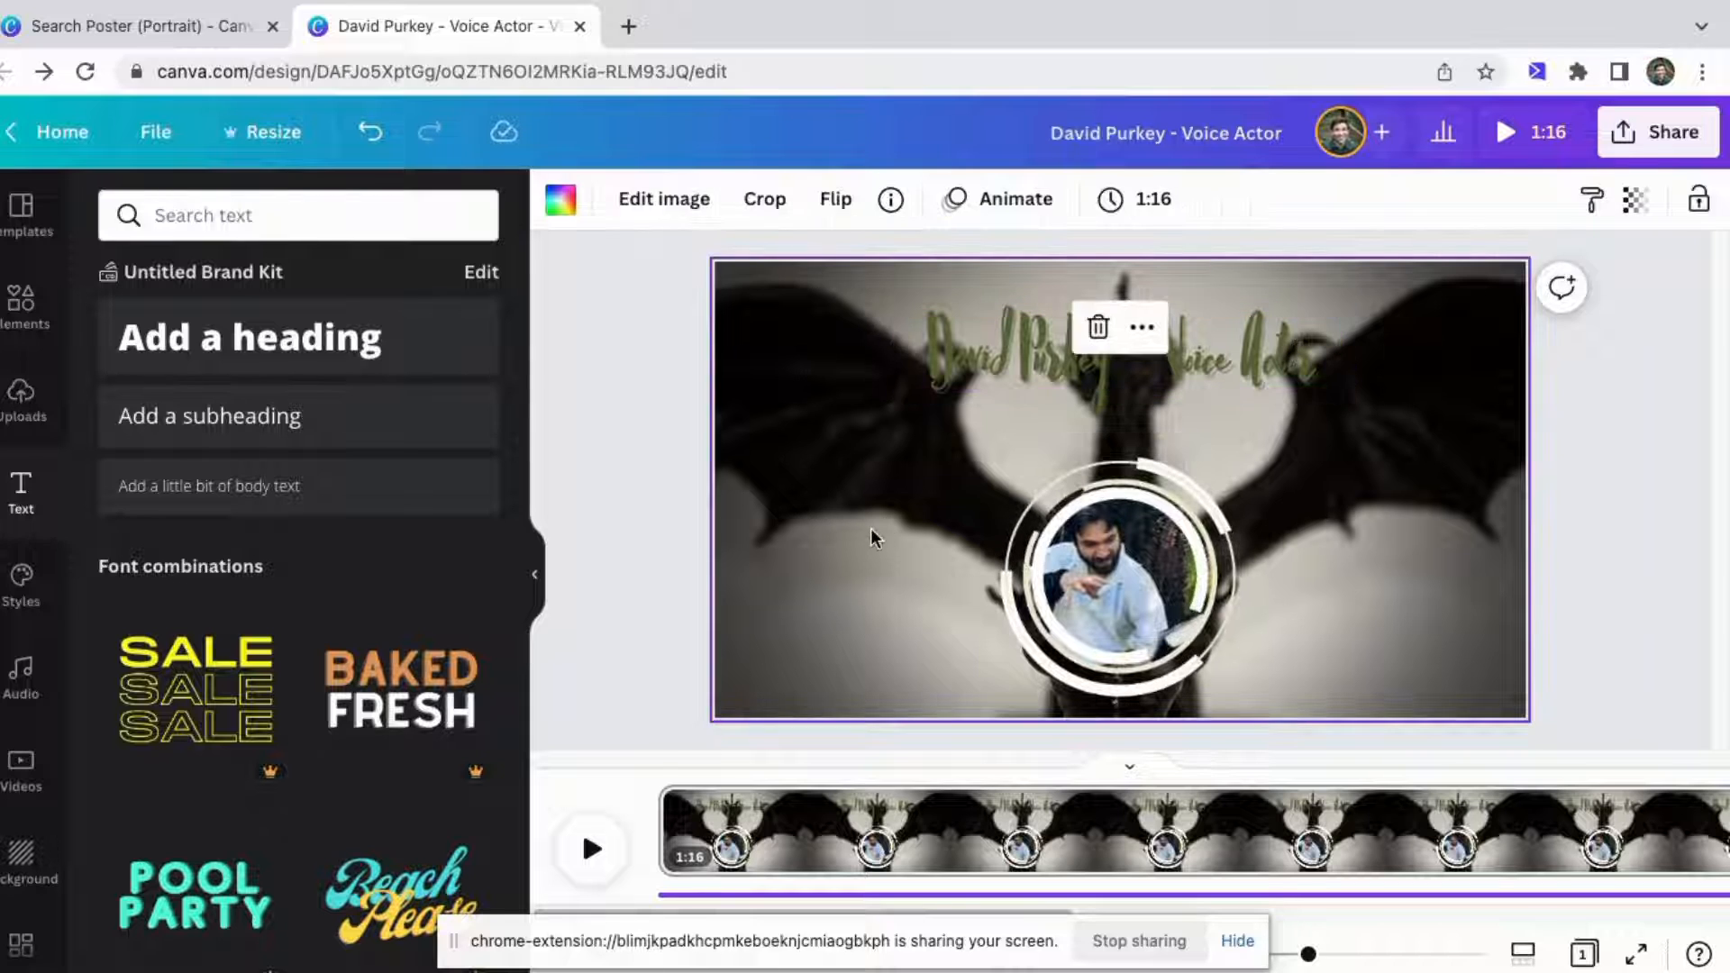
pyautogui.click(1612, 461)
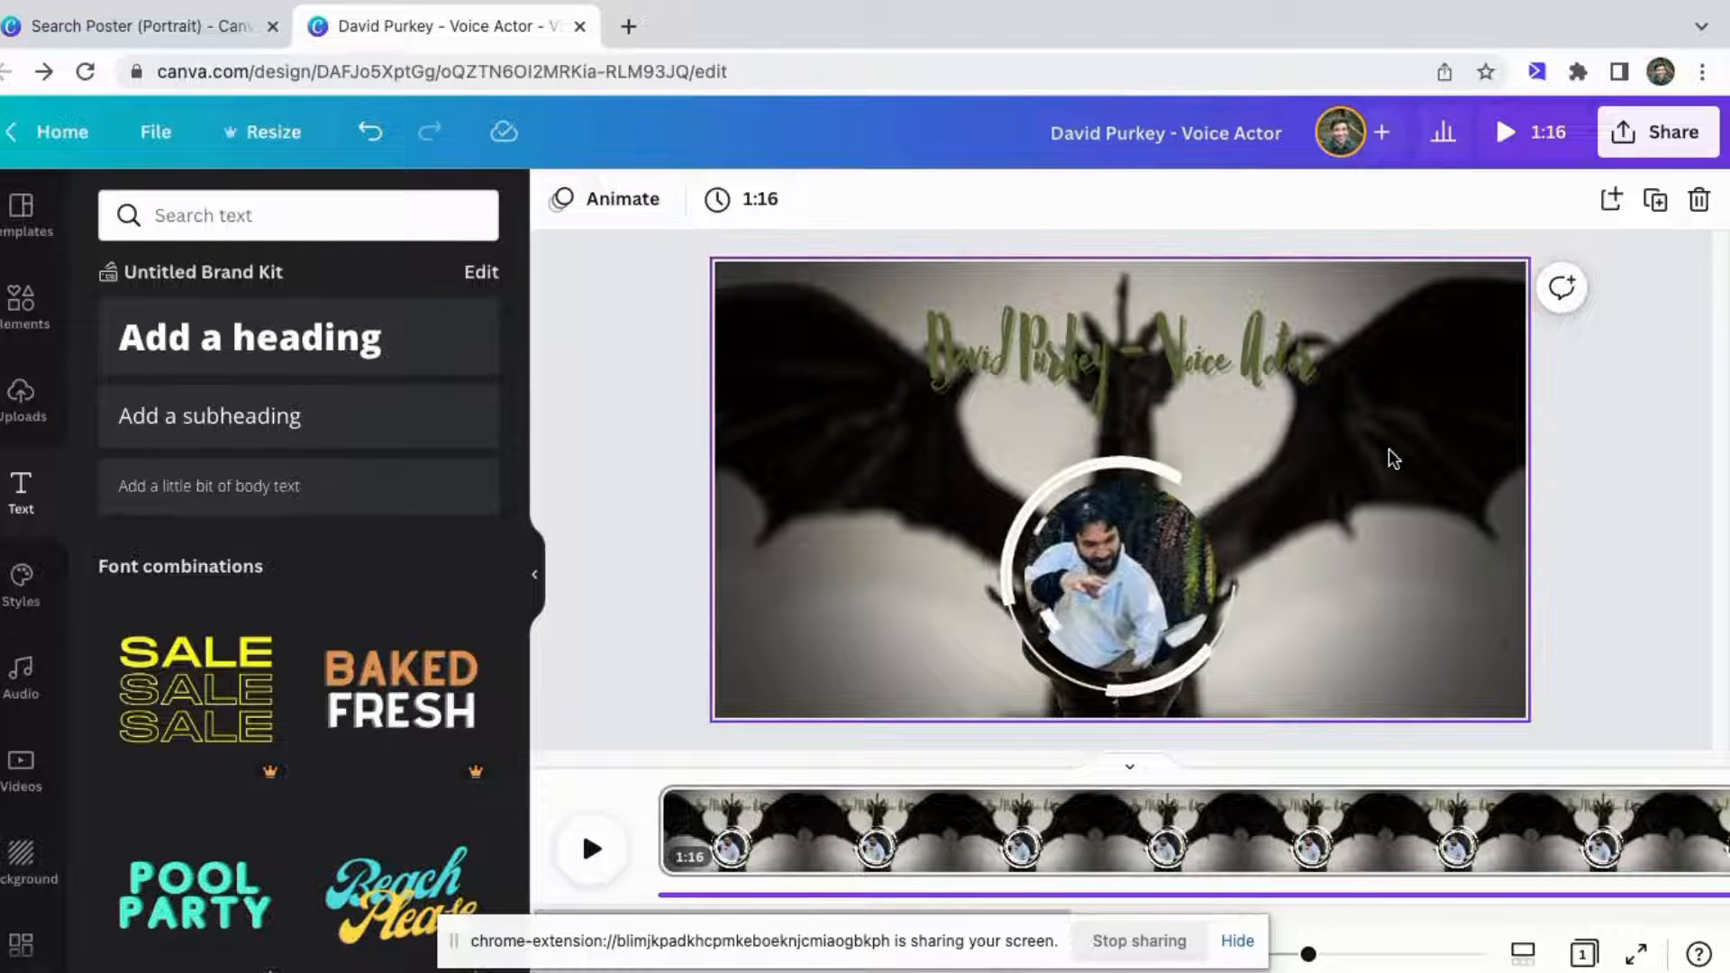
# Try several default text colors on the heading and return it to the olive green photo swatch.
pyautogui.click(1241, 358)
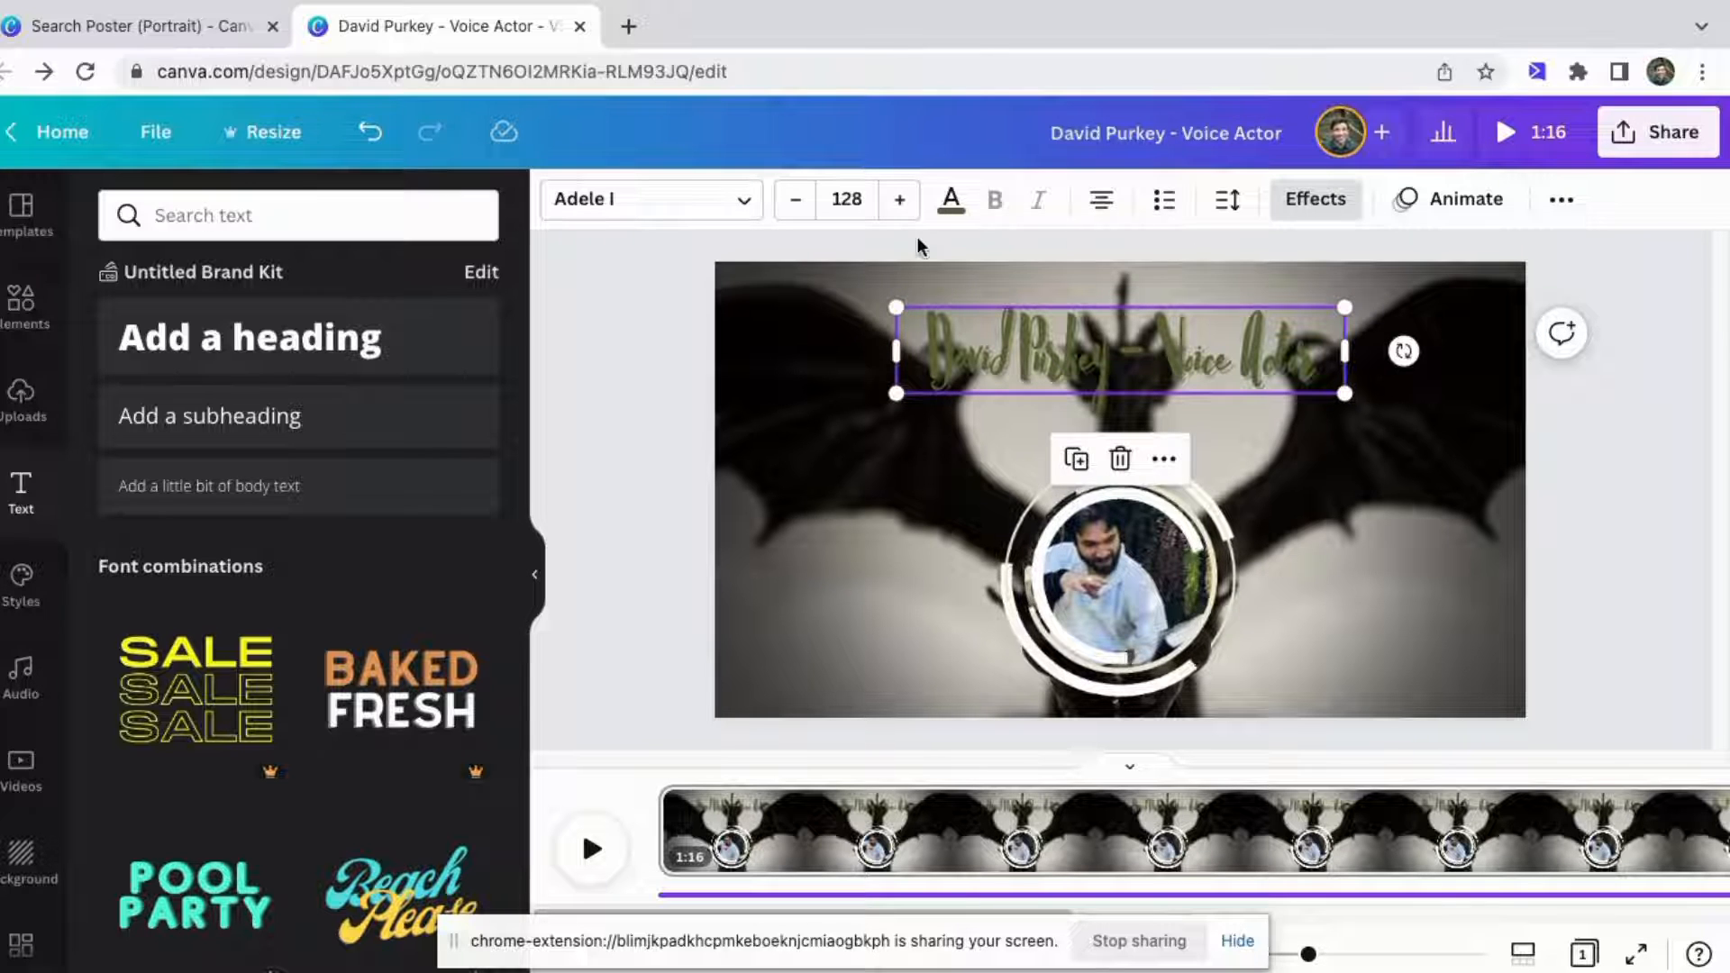
pyautogui.click(950, 198)
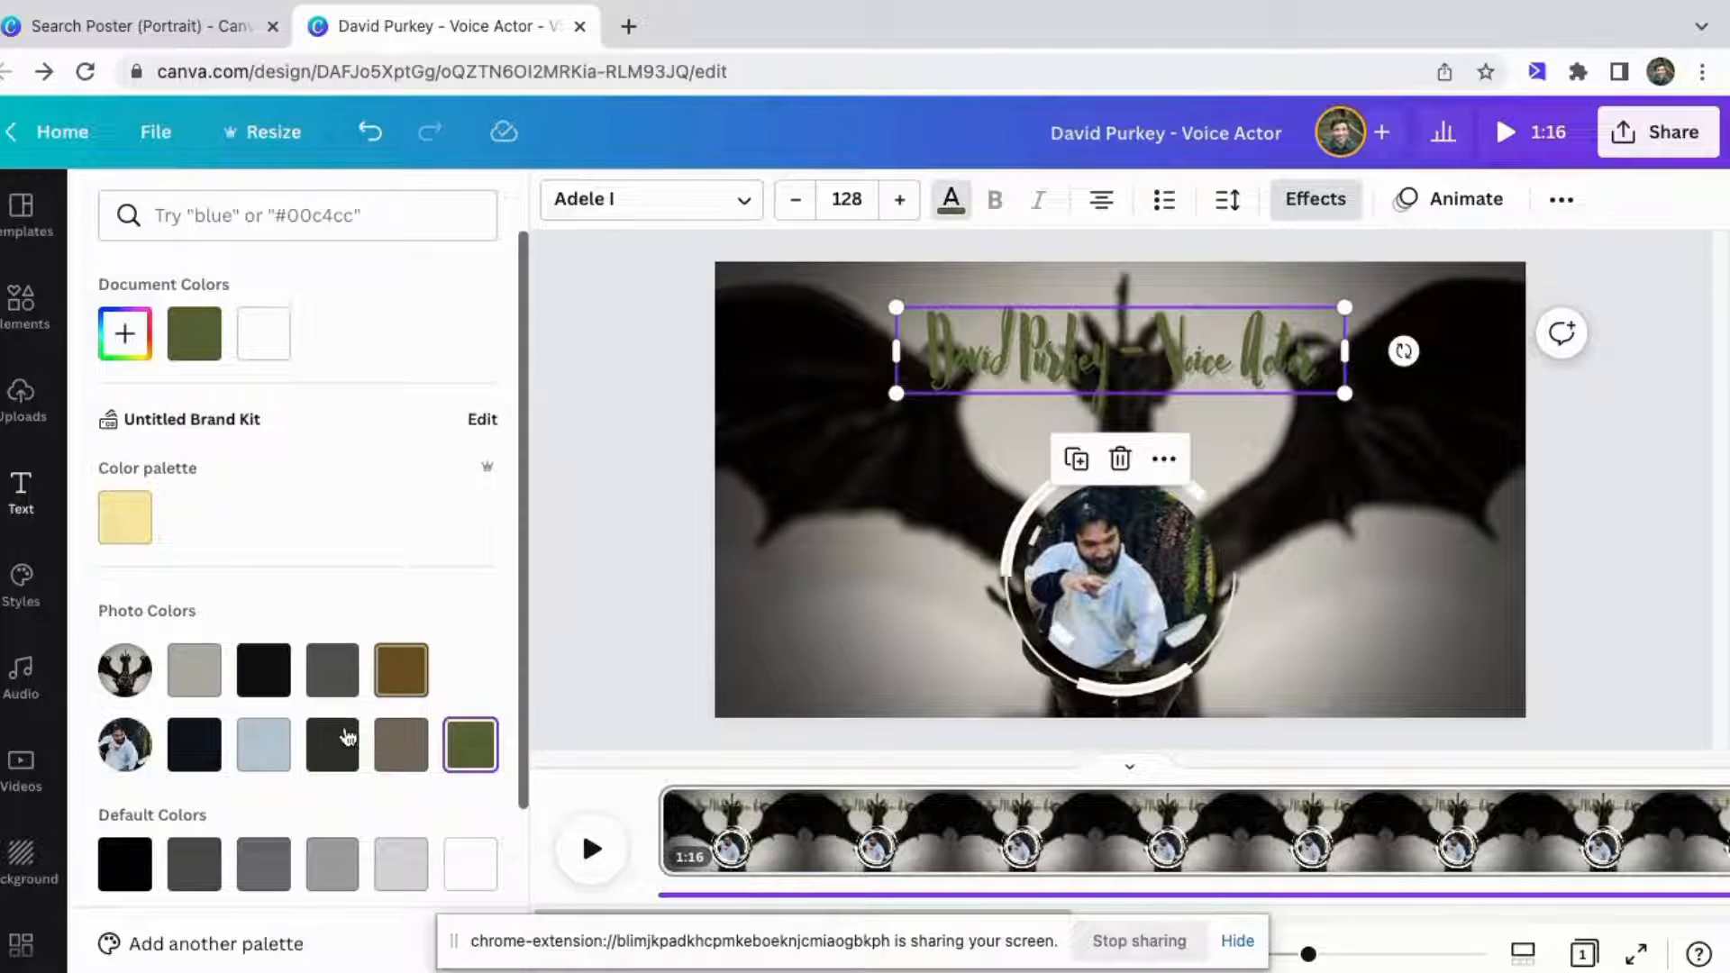
pyautogui.scroll(-3, 342, 712)
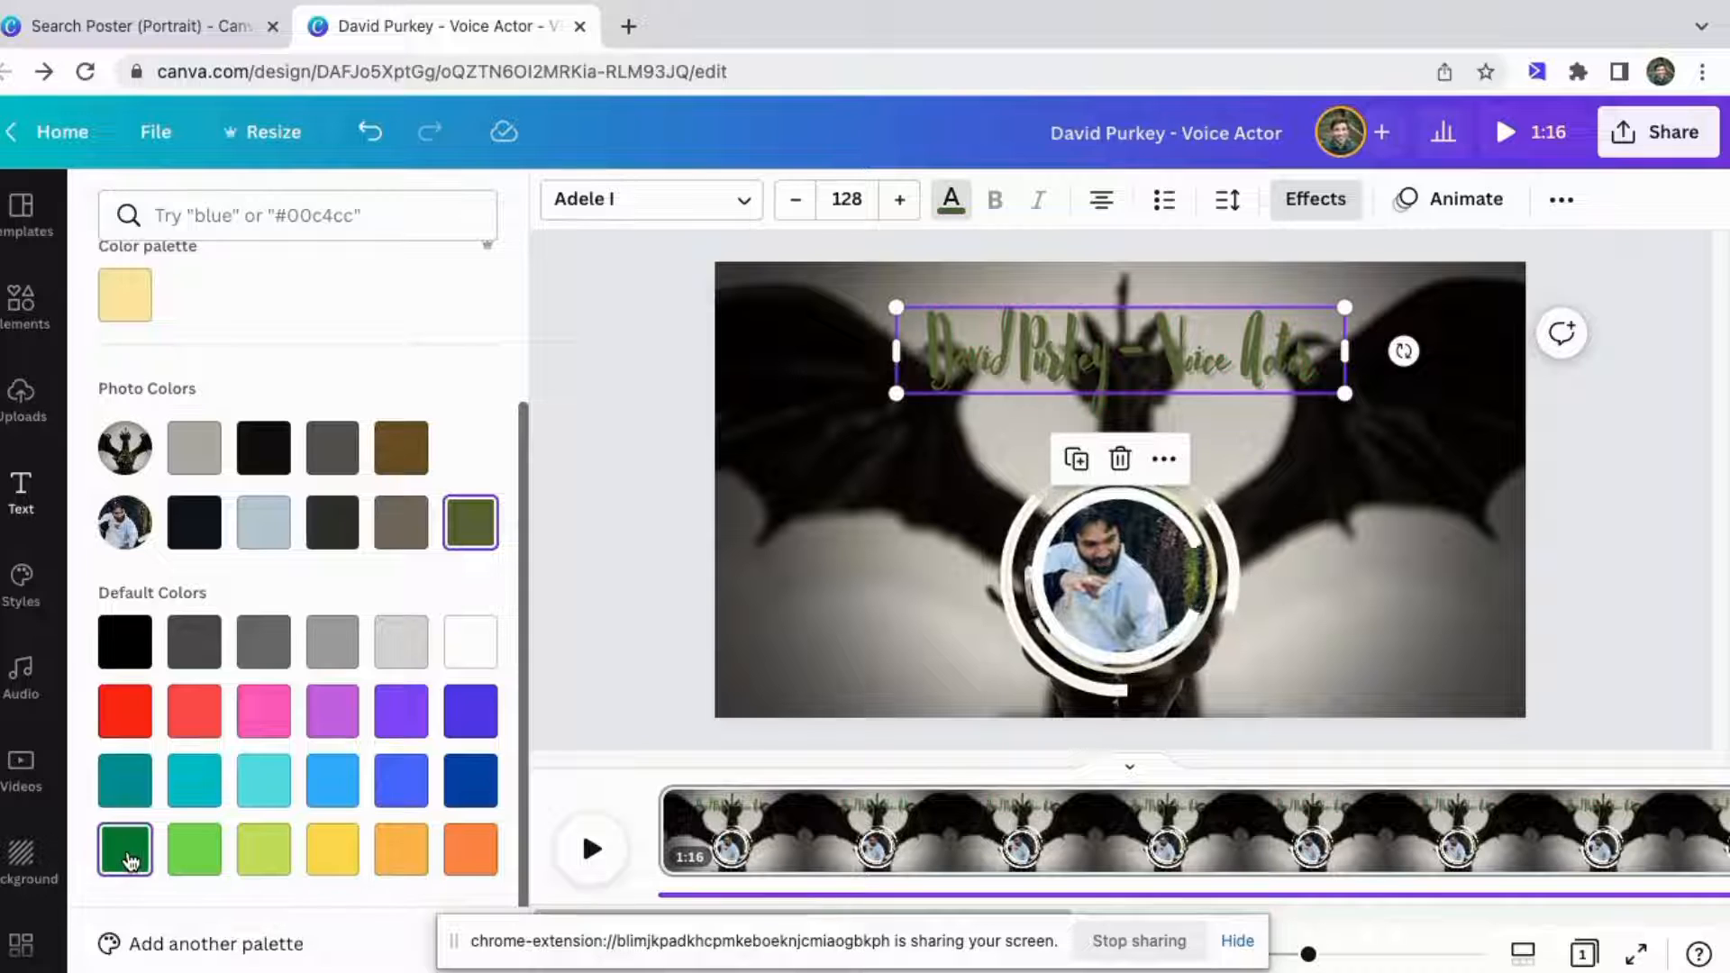
pyautogui.click(129, 857)
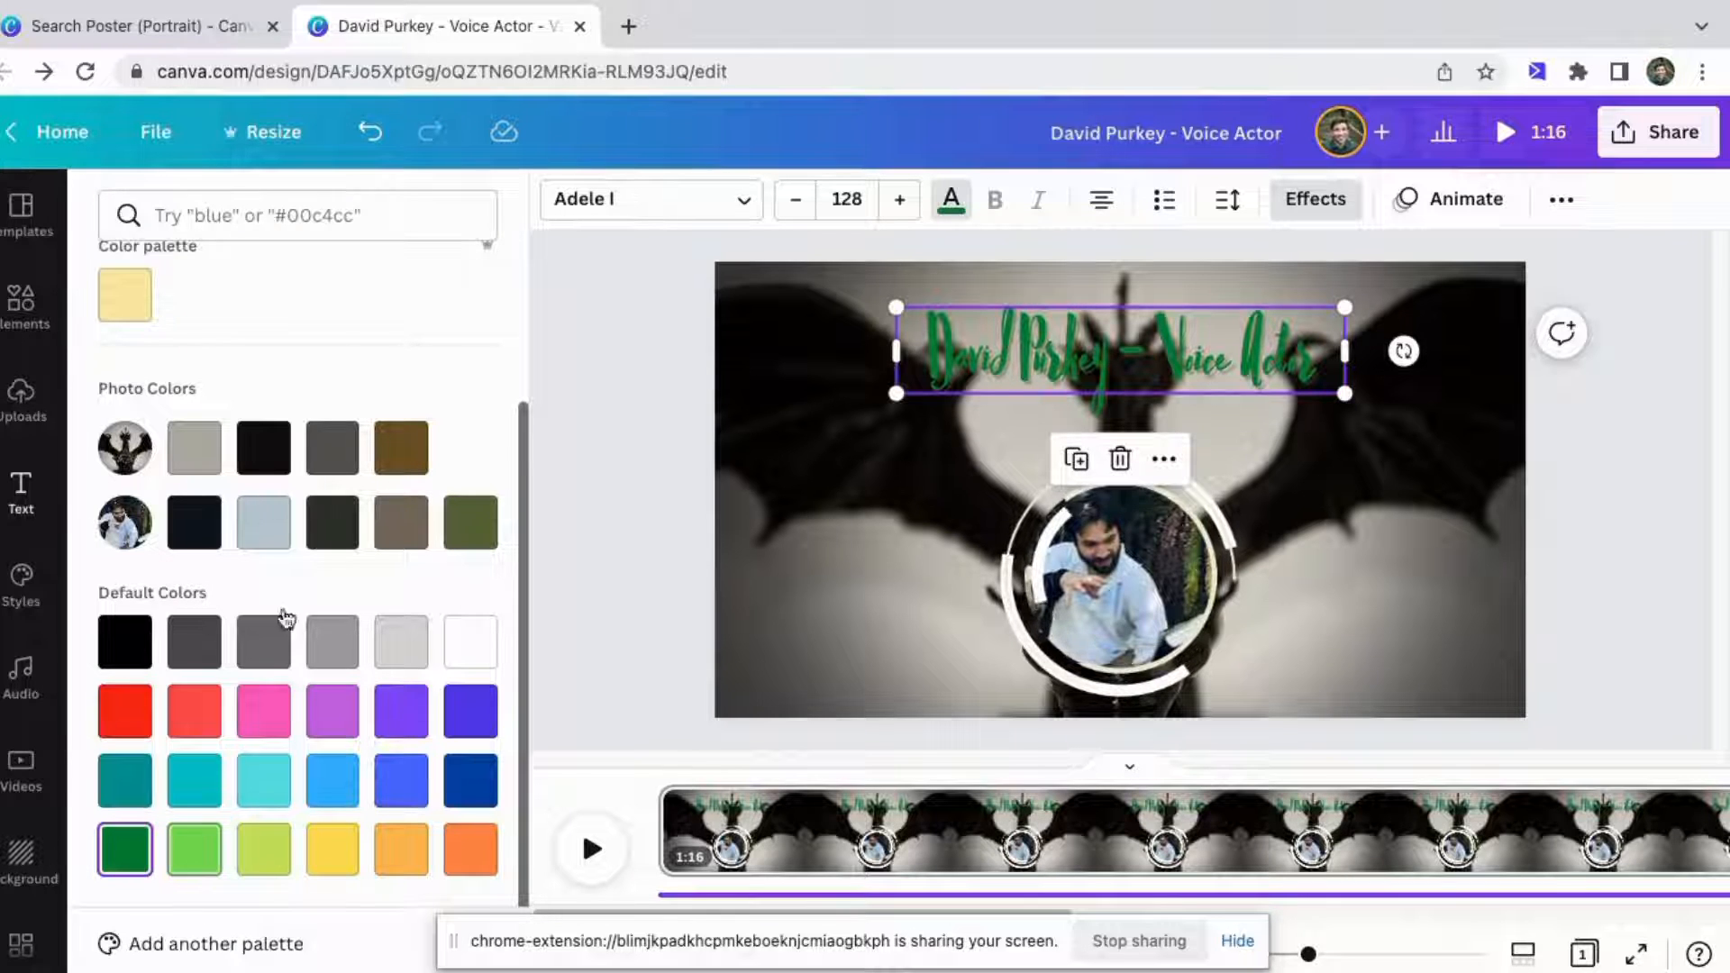
pyautogui.click(202, 858)
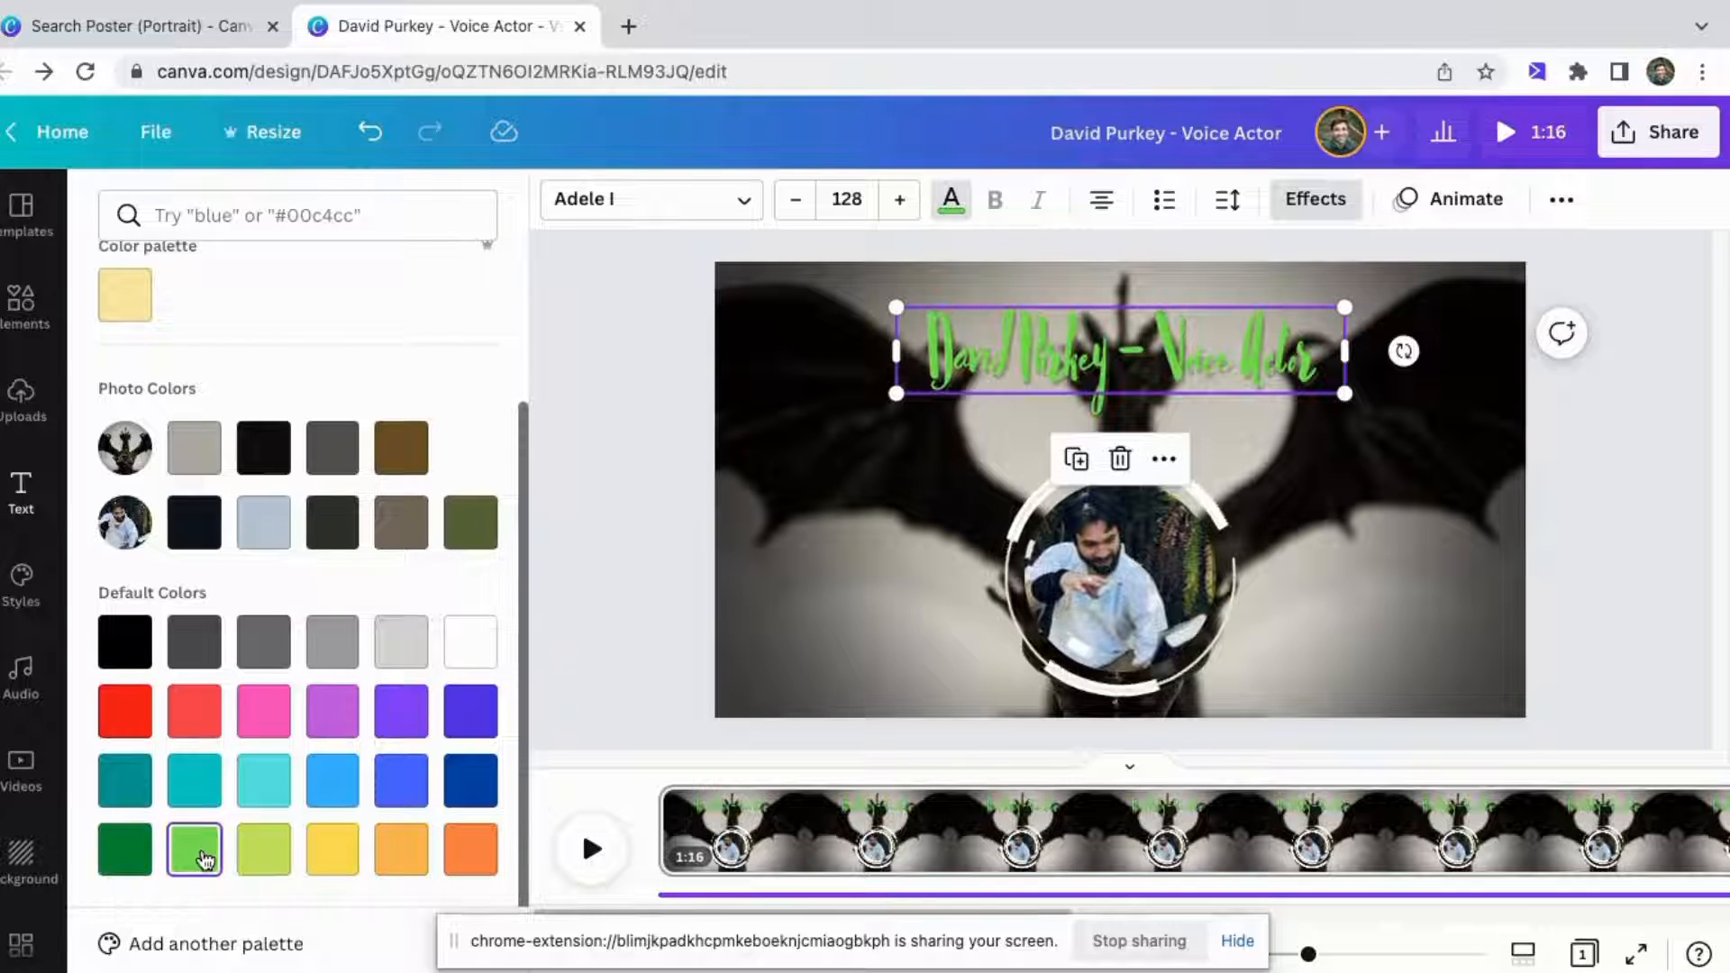
pyautogui.click(273, 863)
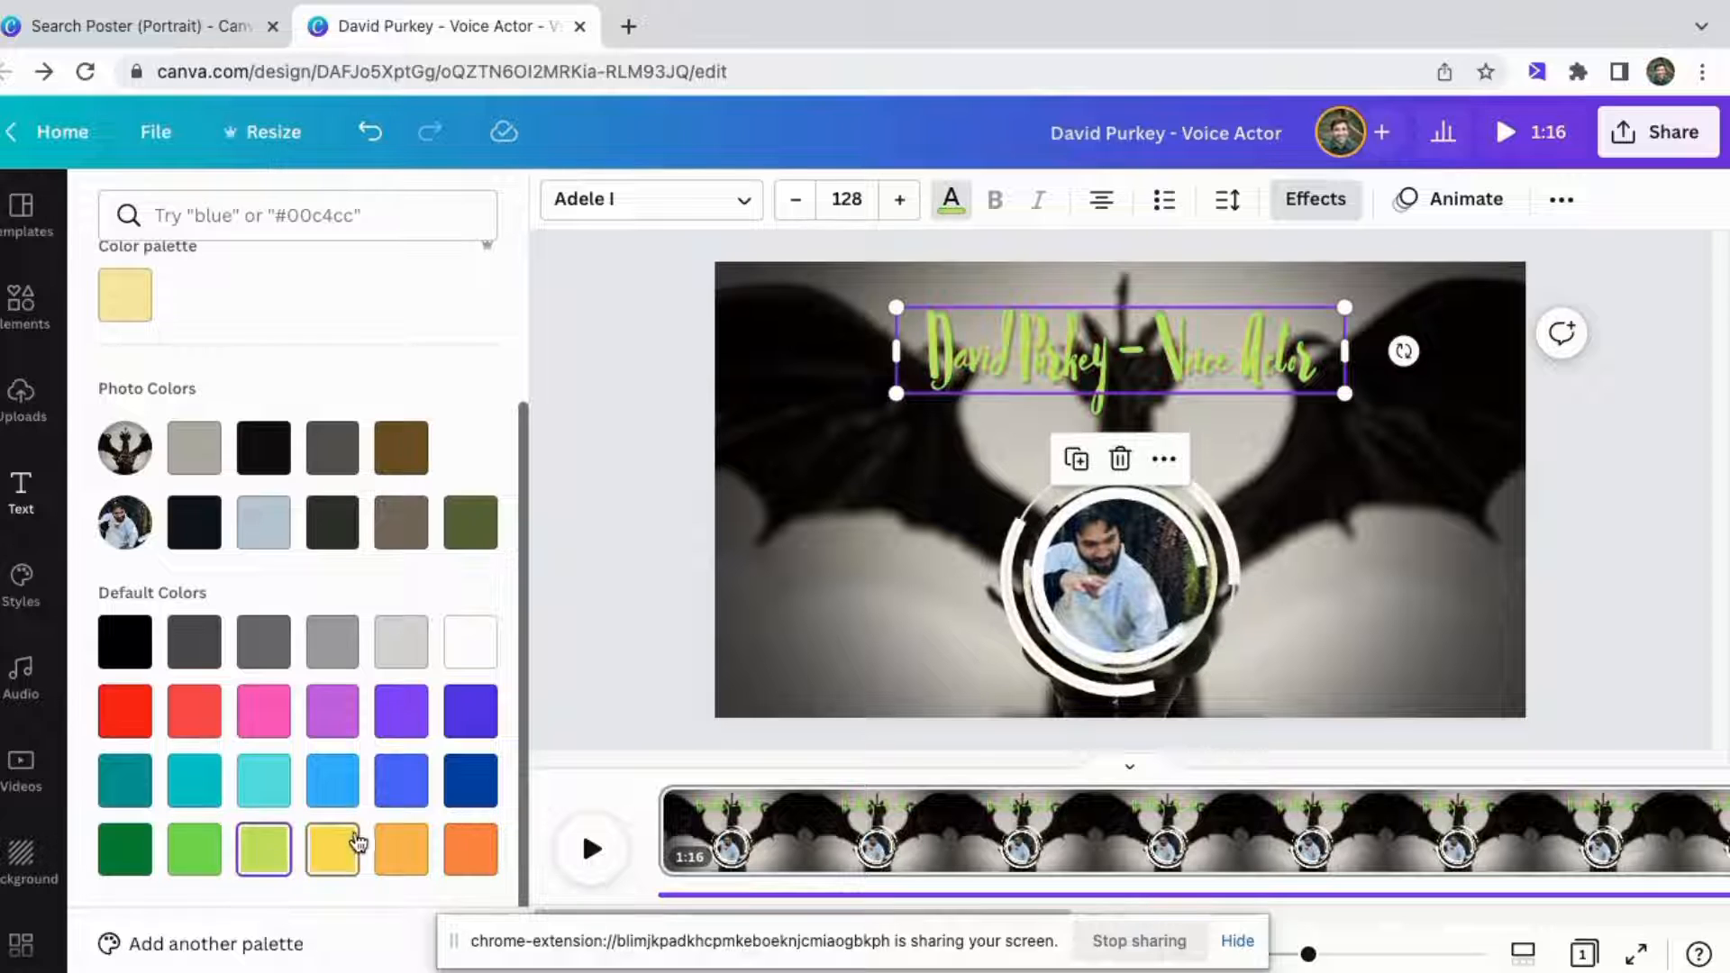
pyautogui.click(334, 645)
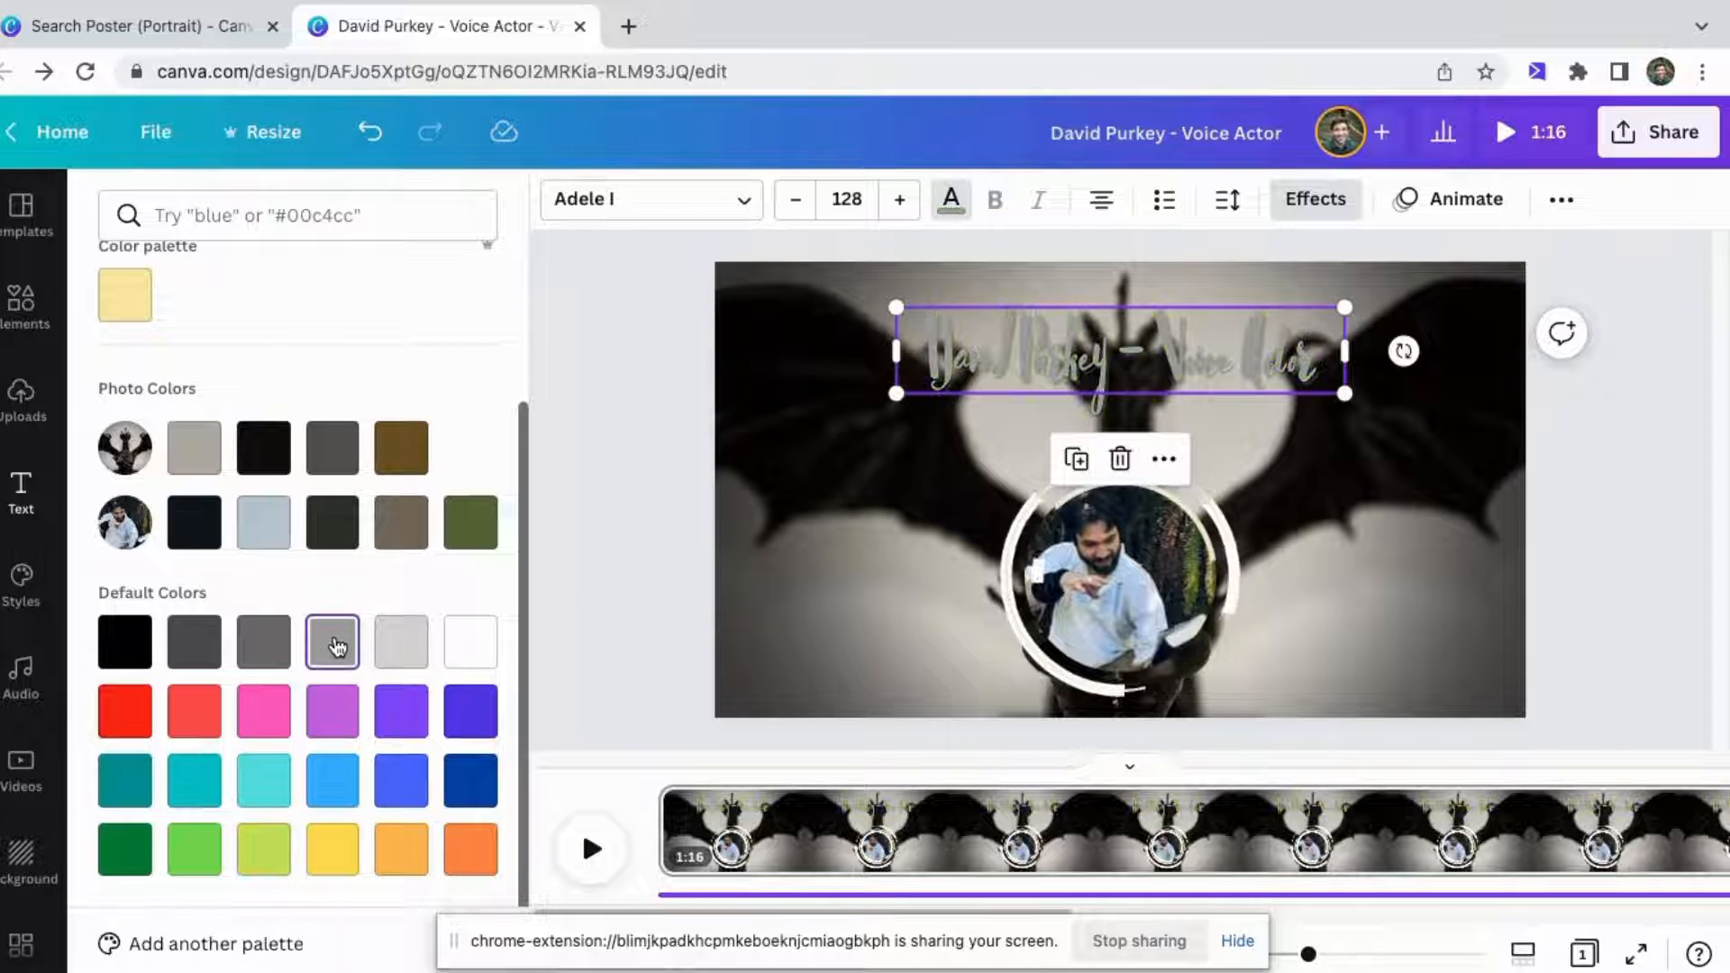
pyautogui.click(410, 652)
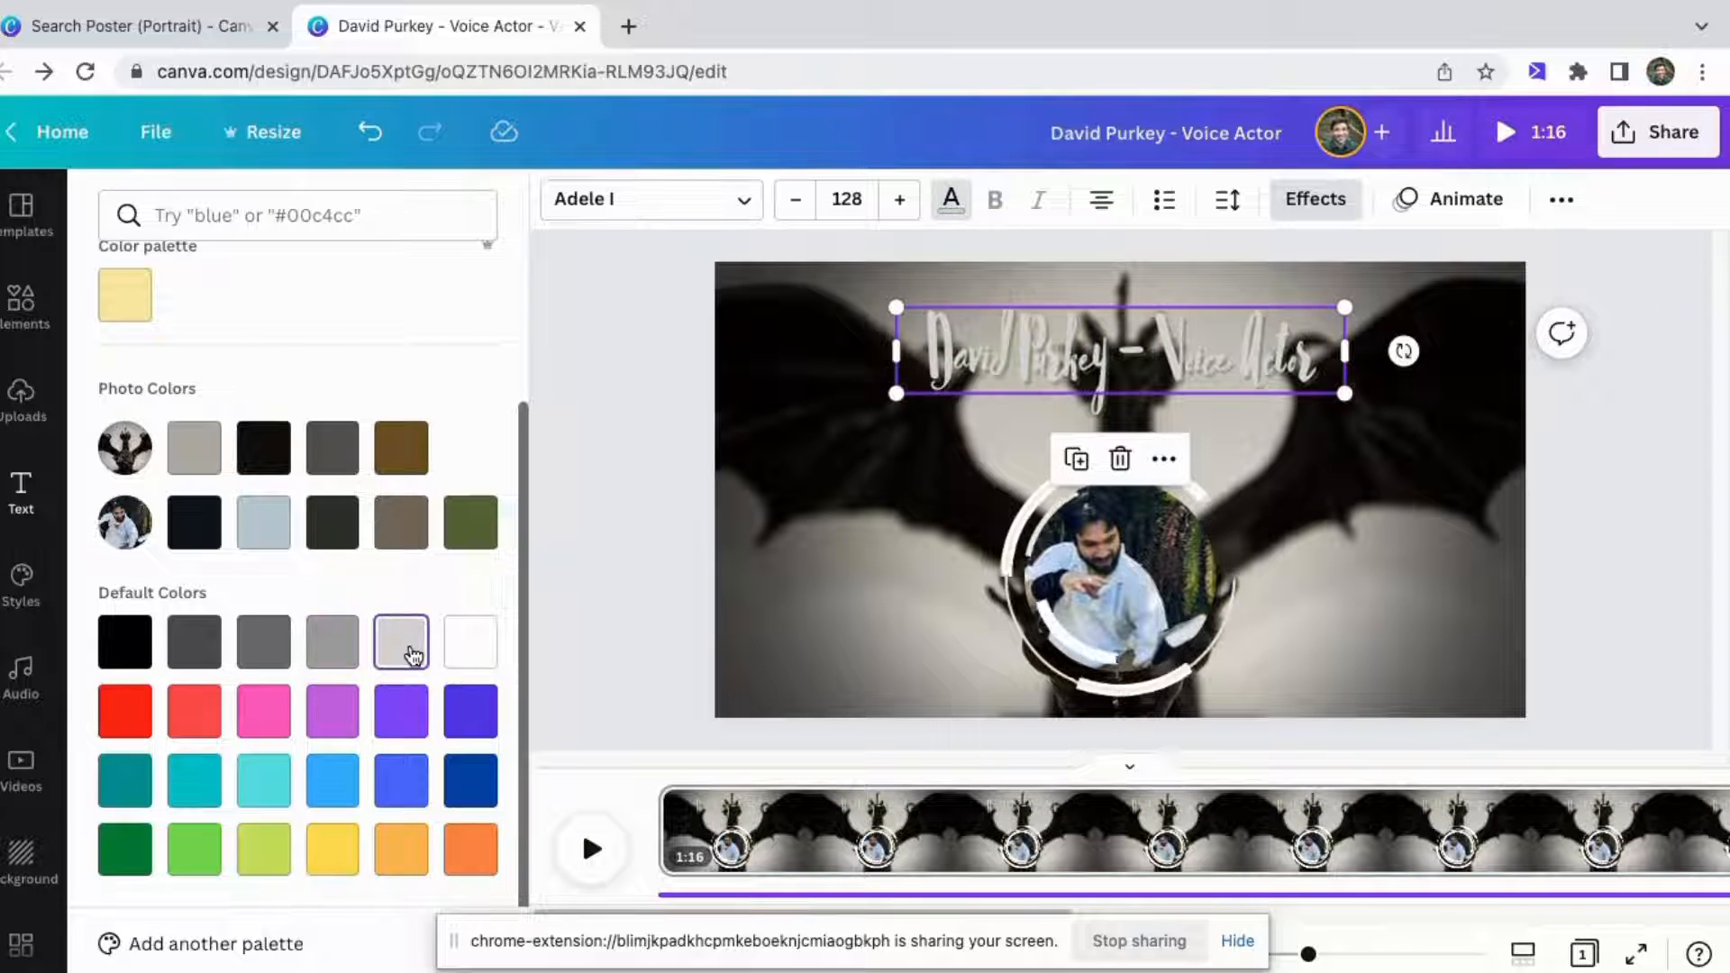
pyautogui.click(453, 541)
pyautogui.click(988, 389)
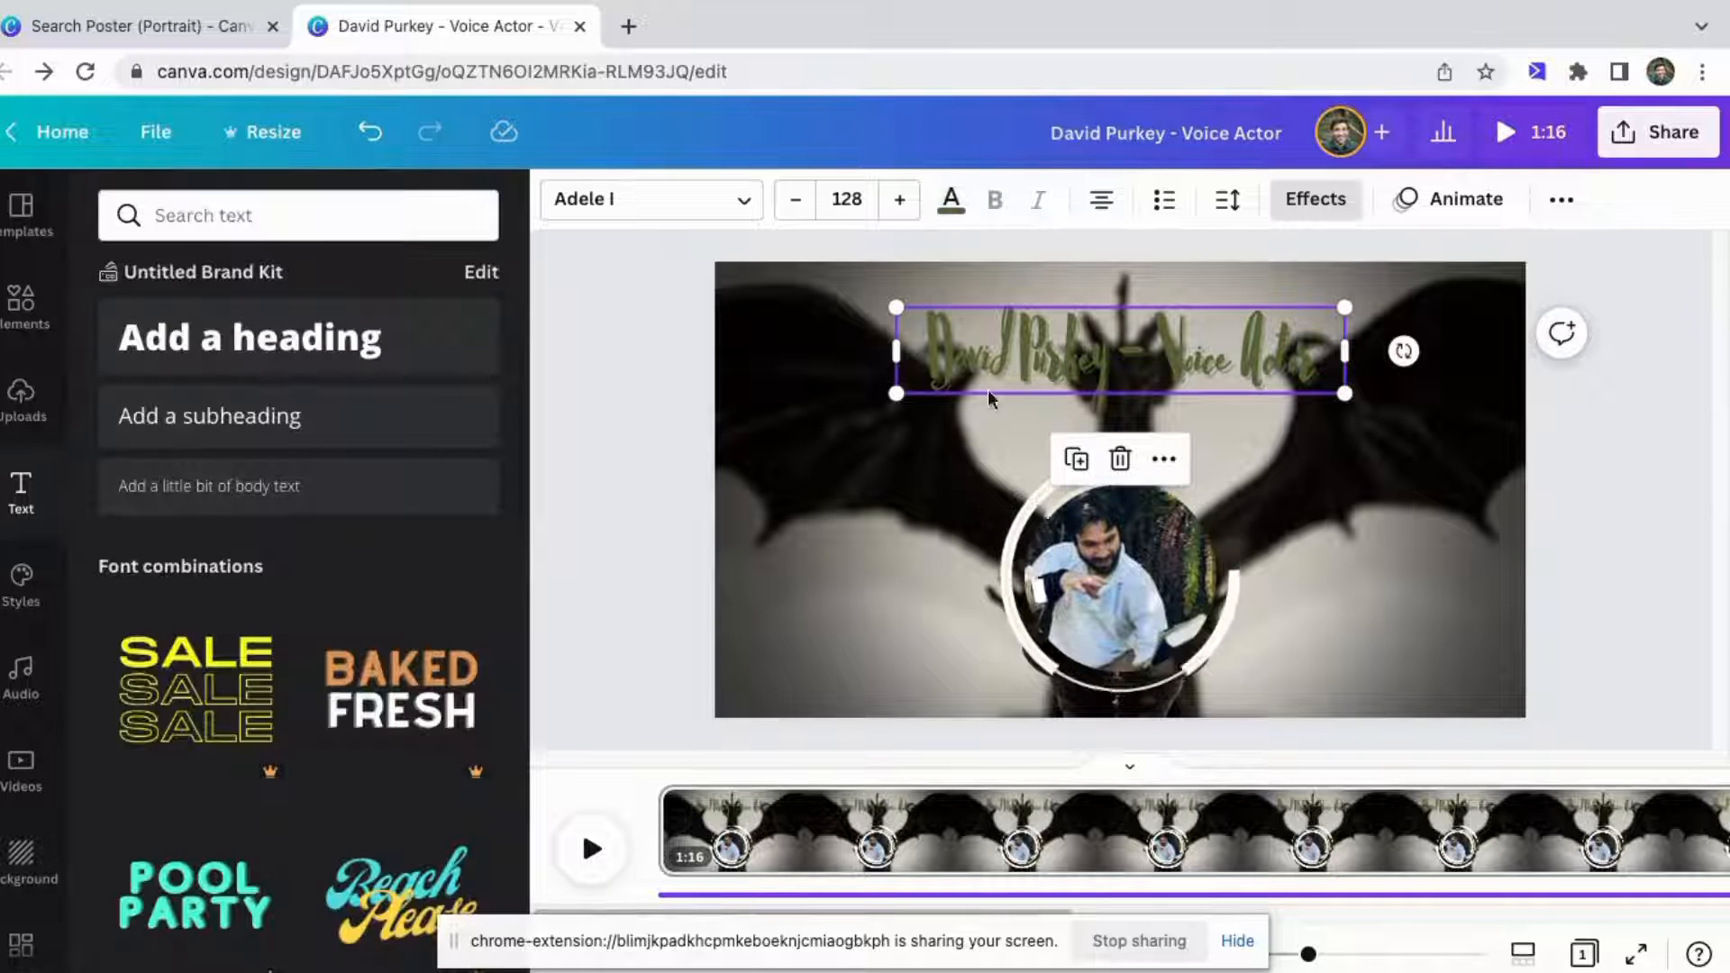
# Switch the heading's effect to Splice and set the effect color to gray.
pyautogui.click(1315, 199)
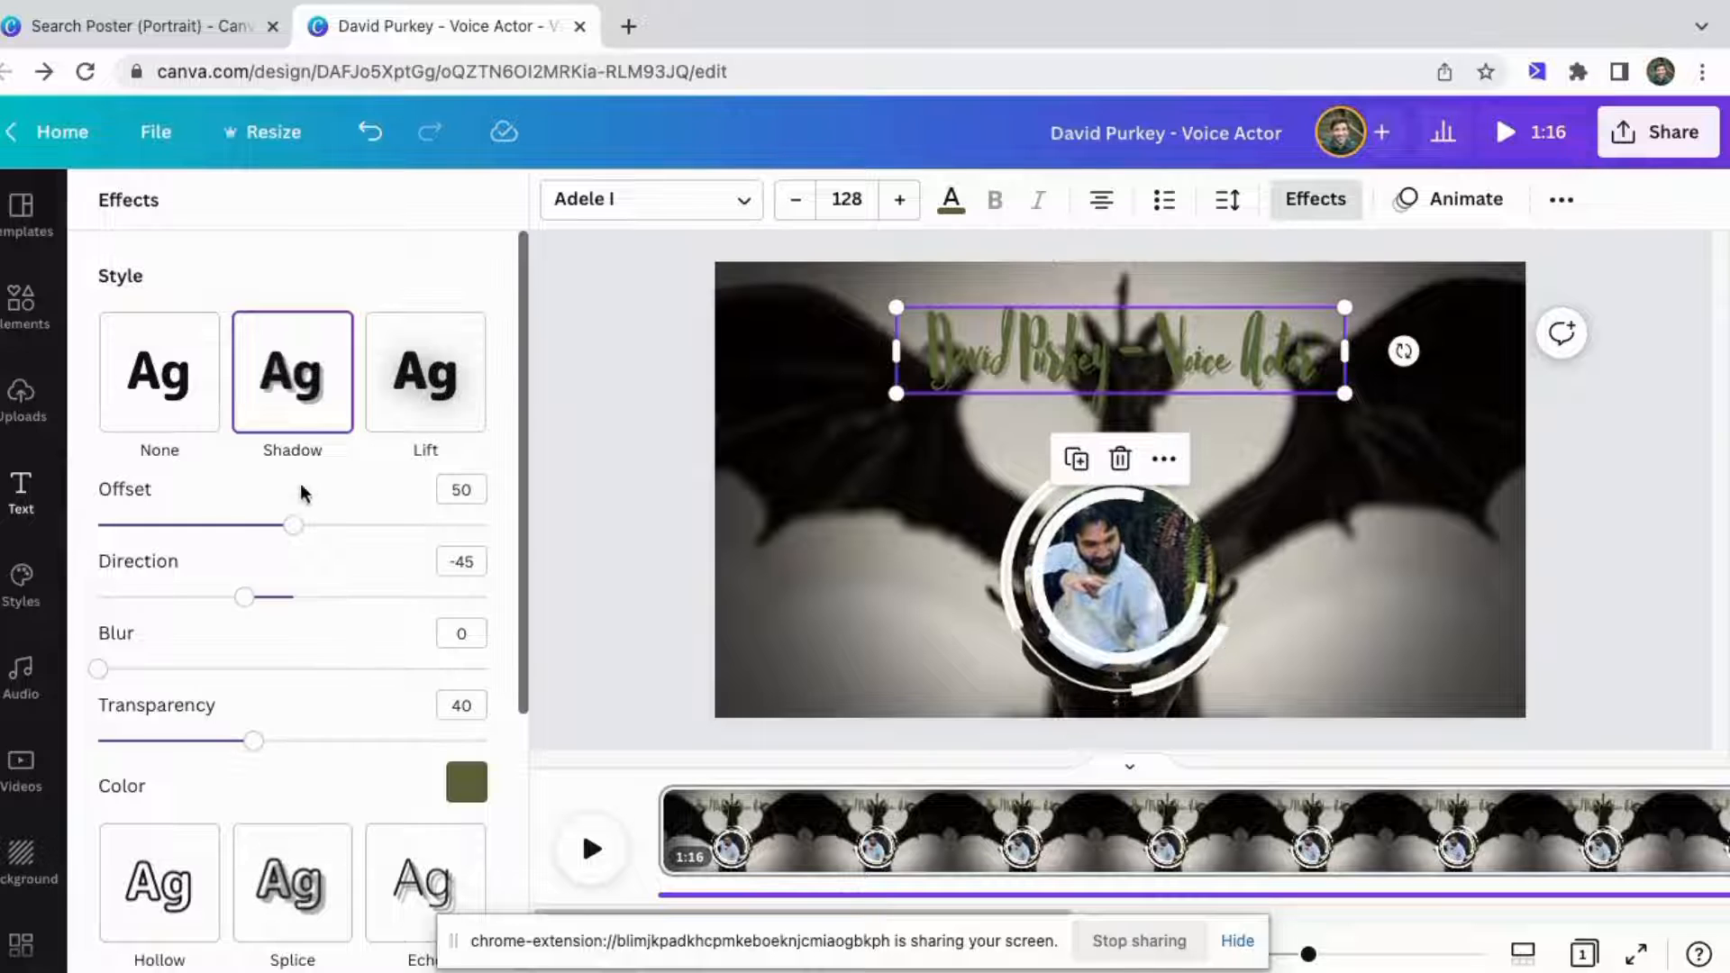
pyautogui.scroll(-1, 297, 744)
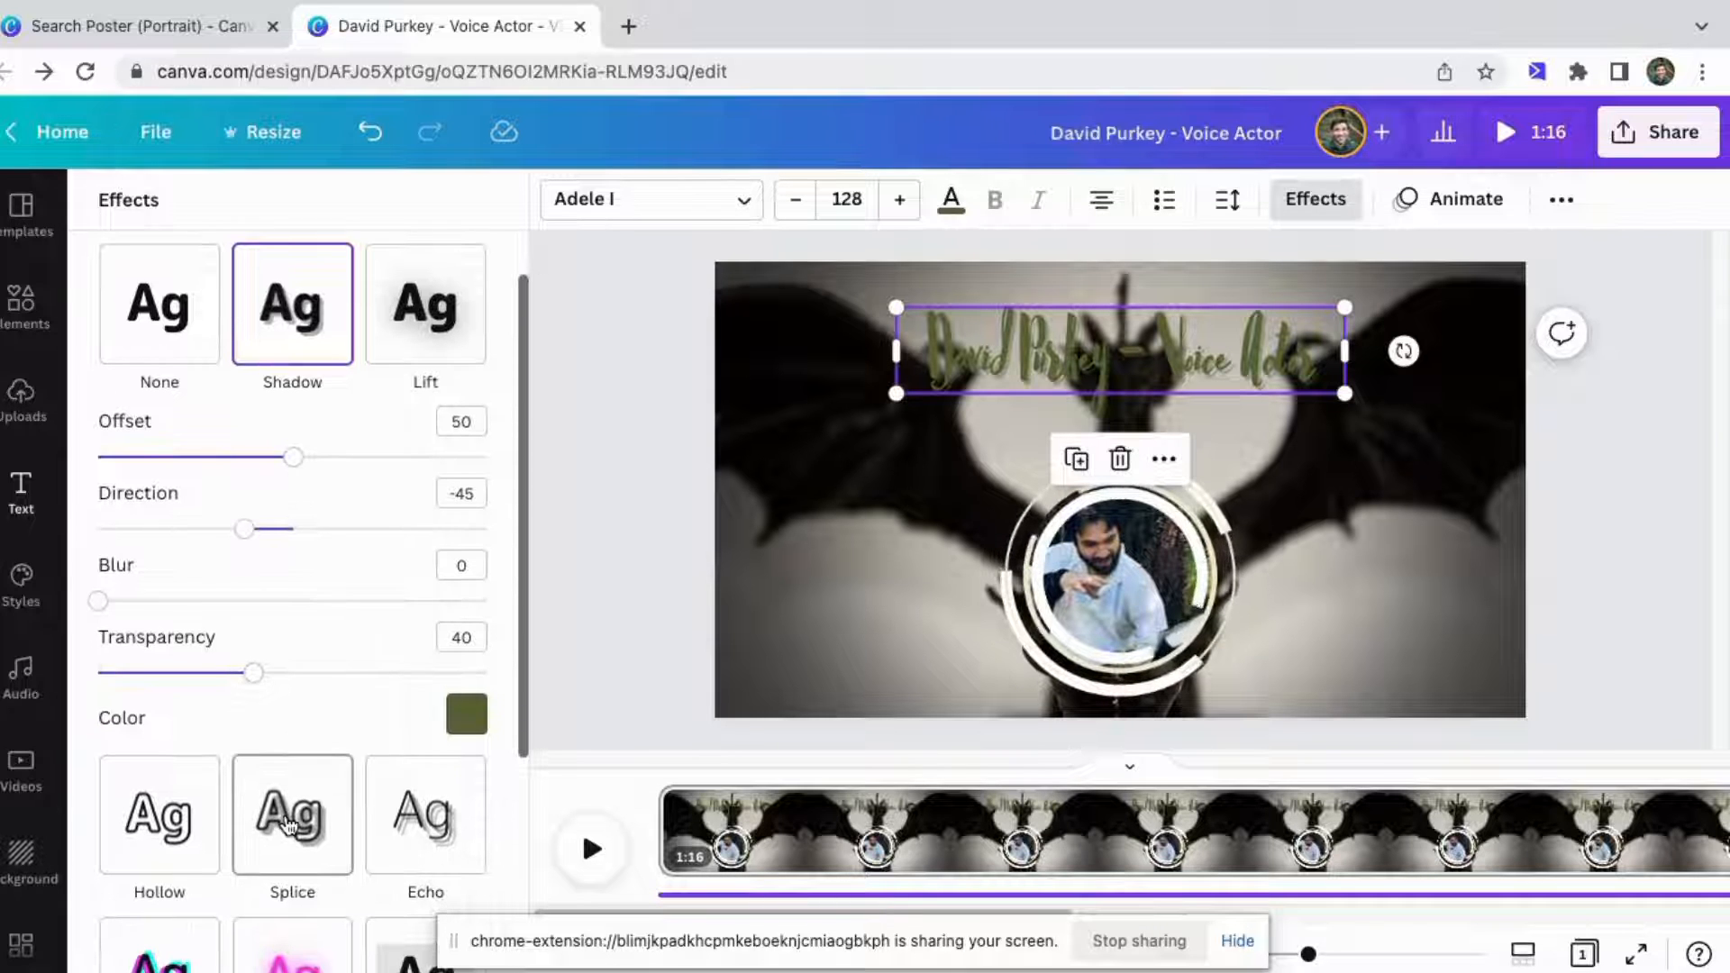
pyautogui.click(286, 820)
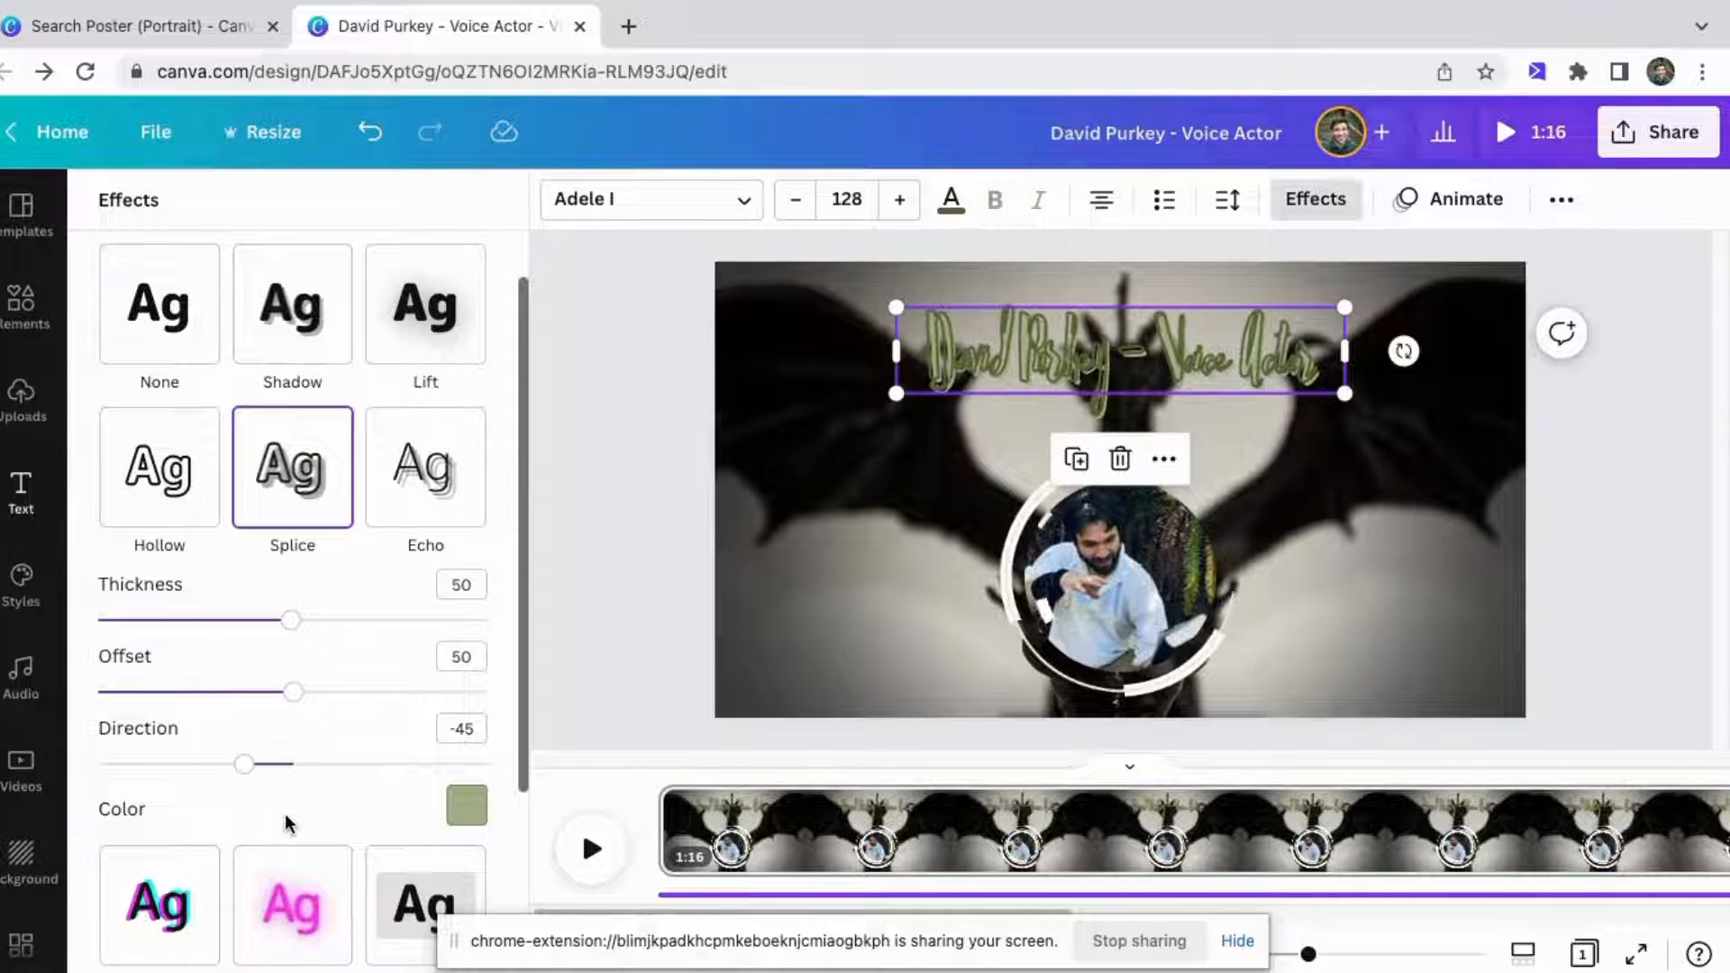
pyautogui.click(464, 805)
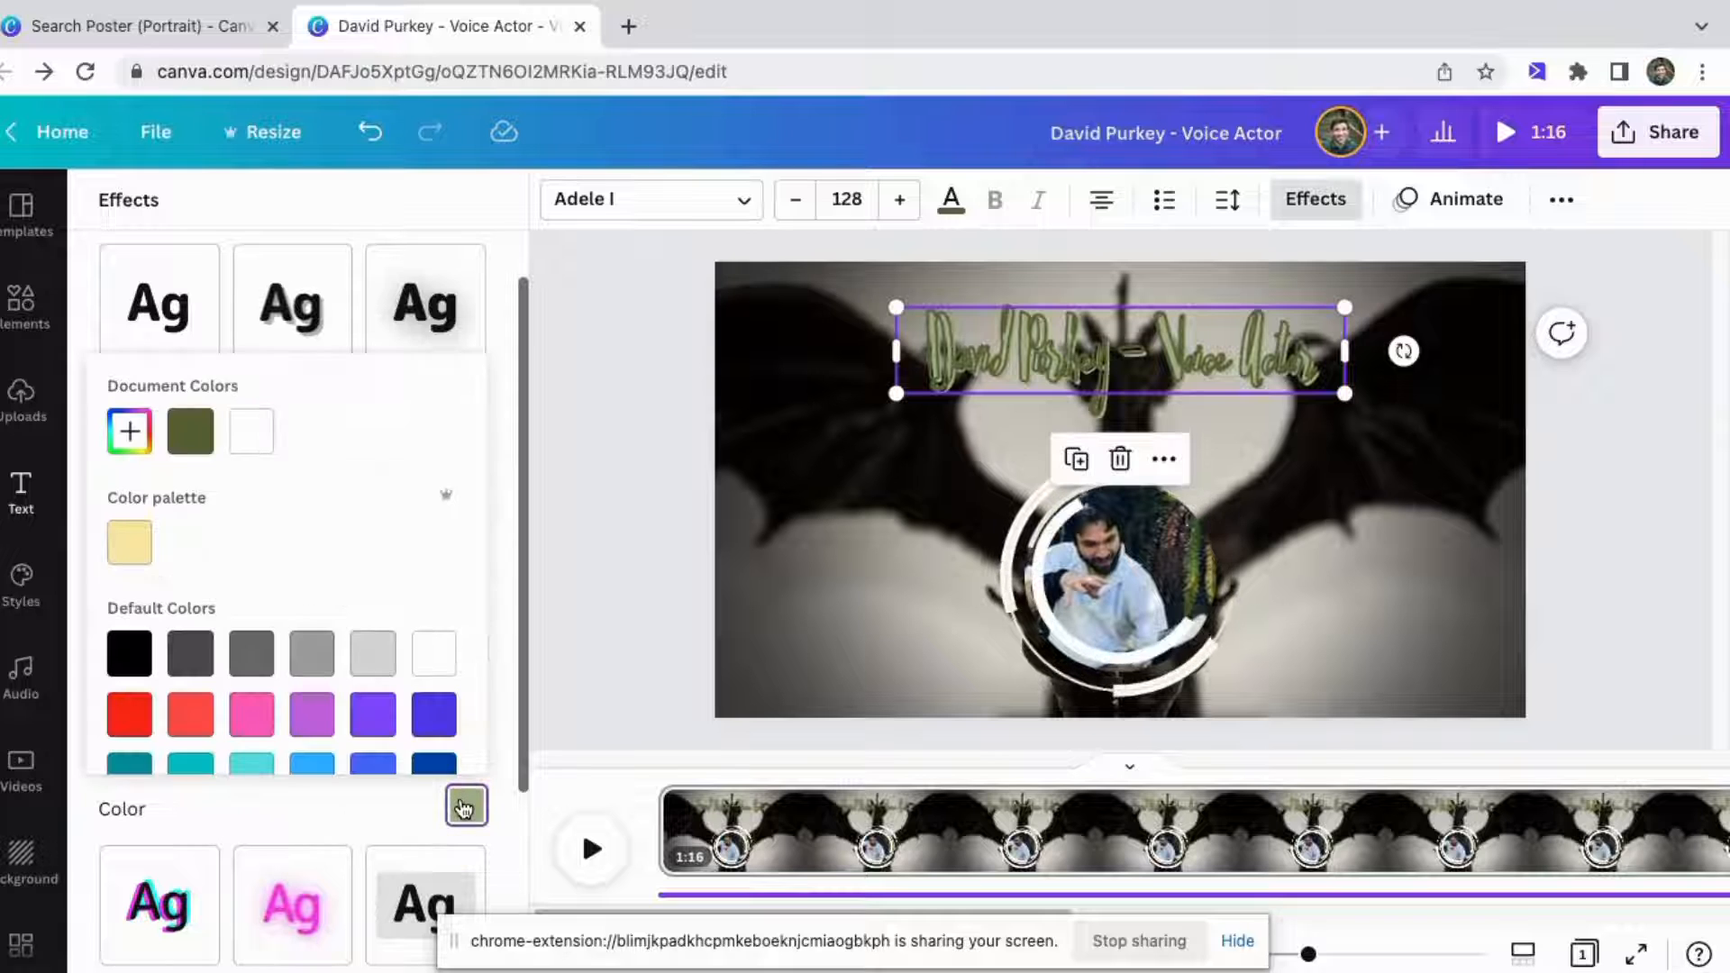
pyautogui.click(309, 665)
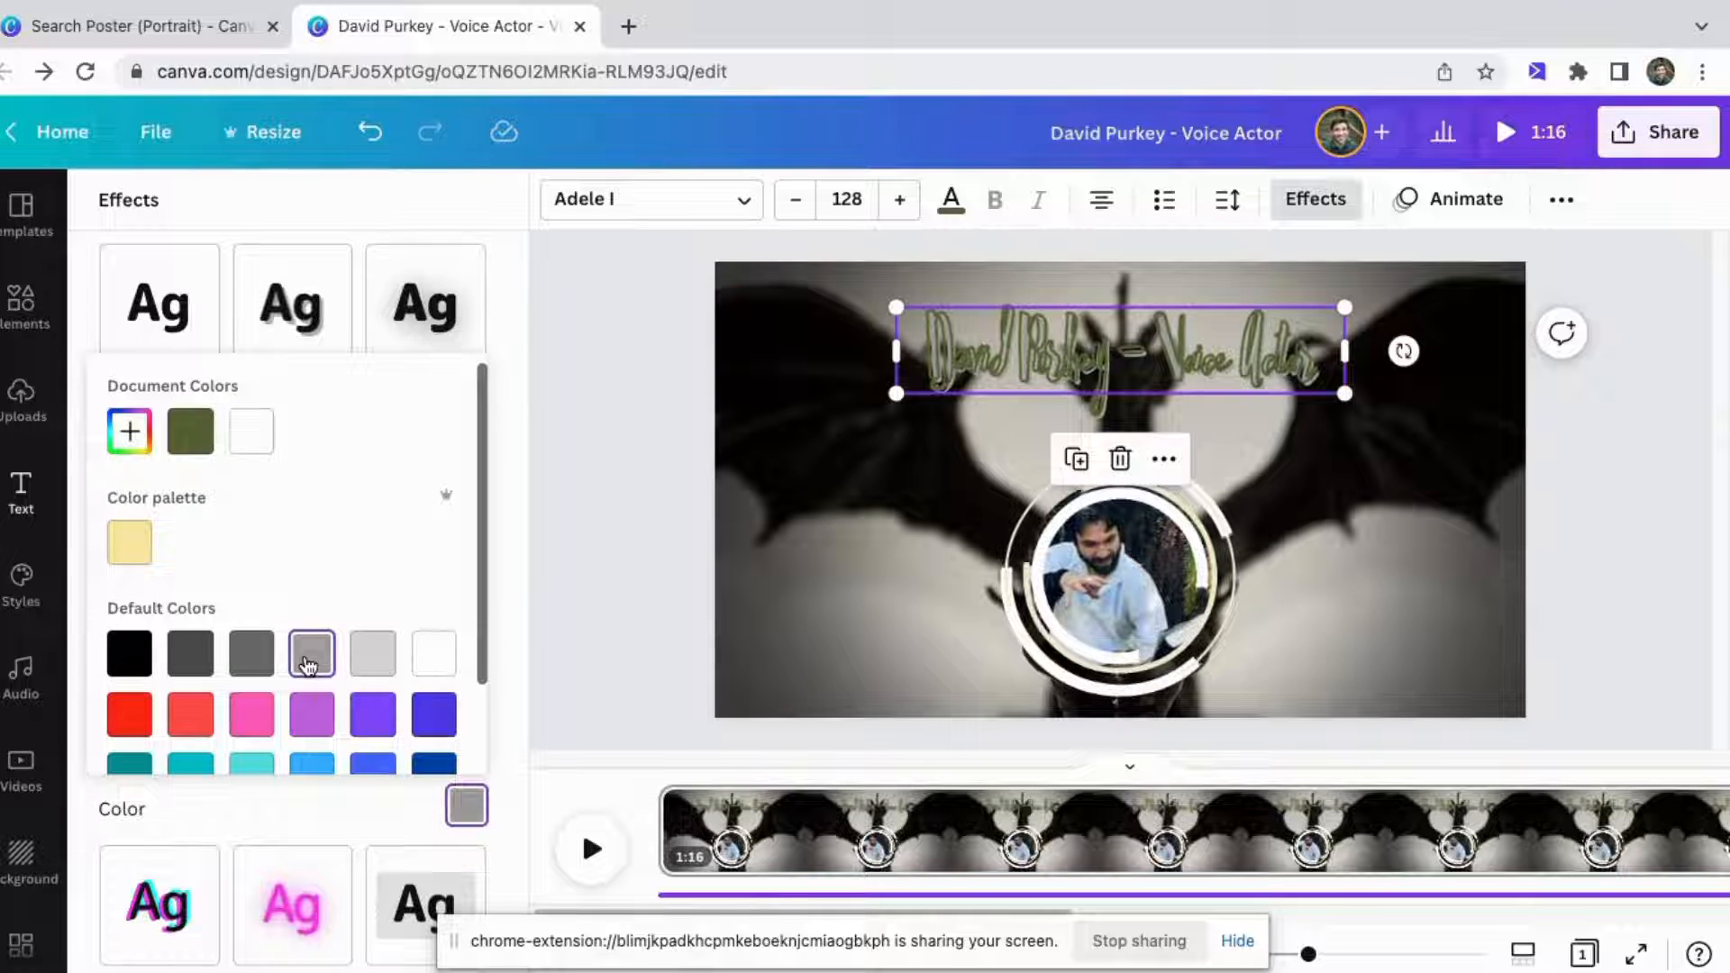
pyautogui.doubleClick(836, 533)
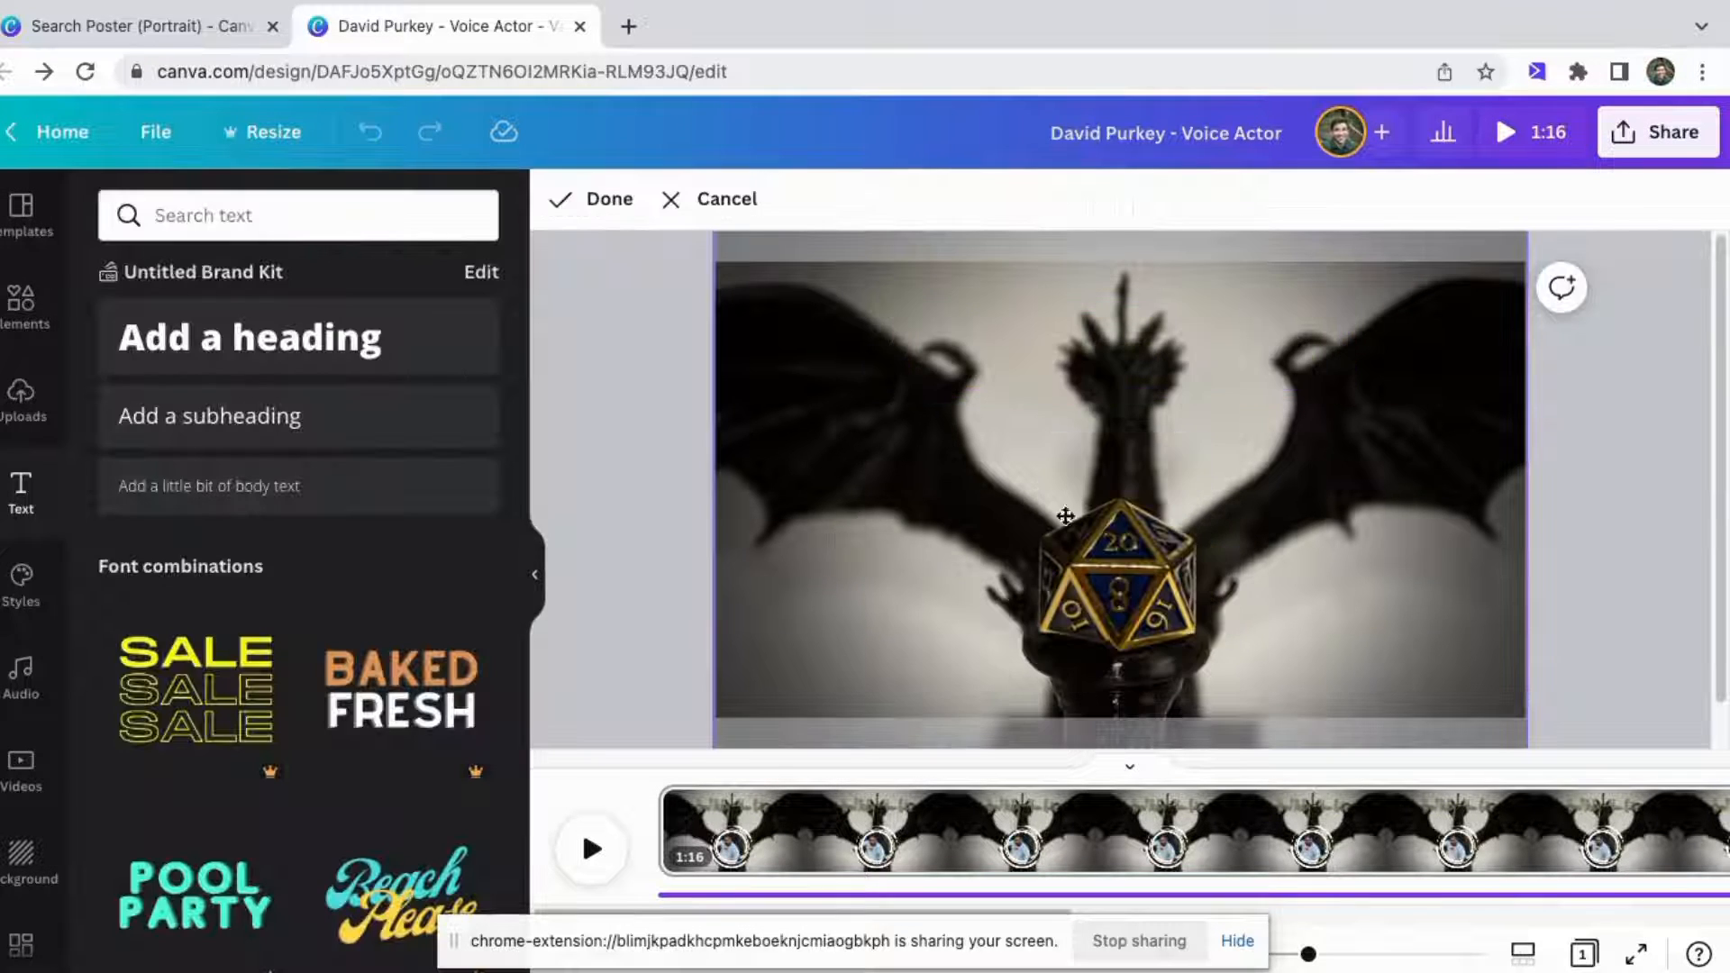
pyautogui.click(597, 199)
pyautogui.click(1603, 472)
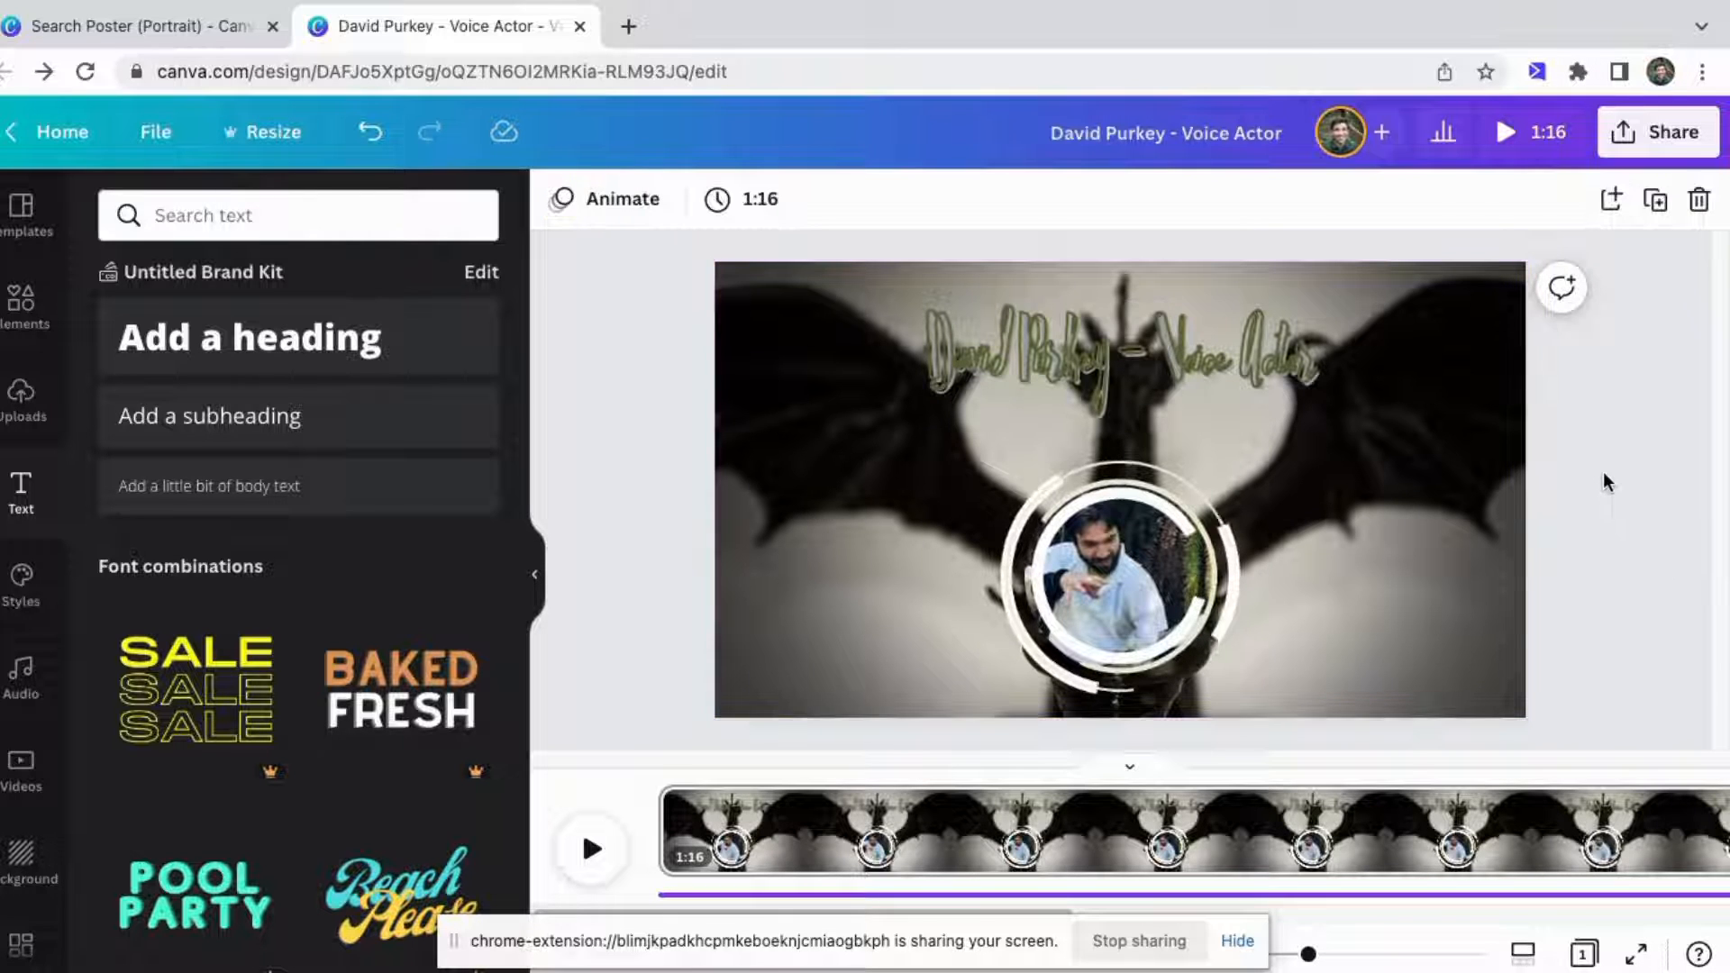
# Change the heading's font to Agrandir Tight Medium.
pyautogui.click(1208, 358)
pyautogui.click(671, 208)
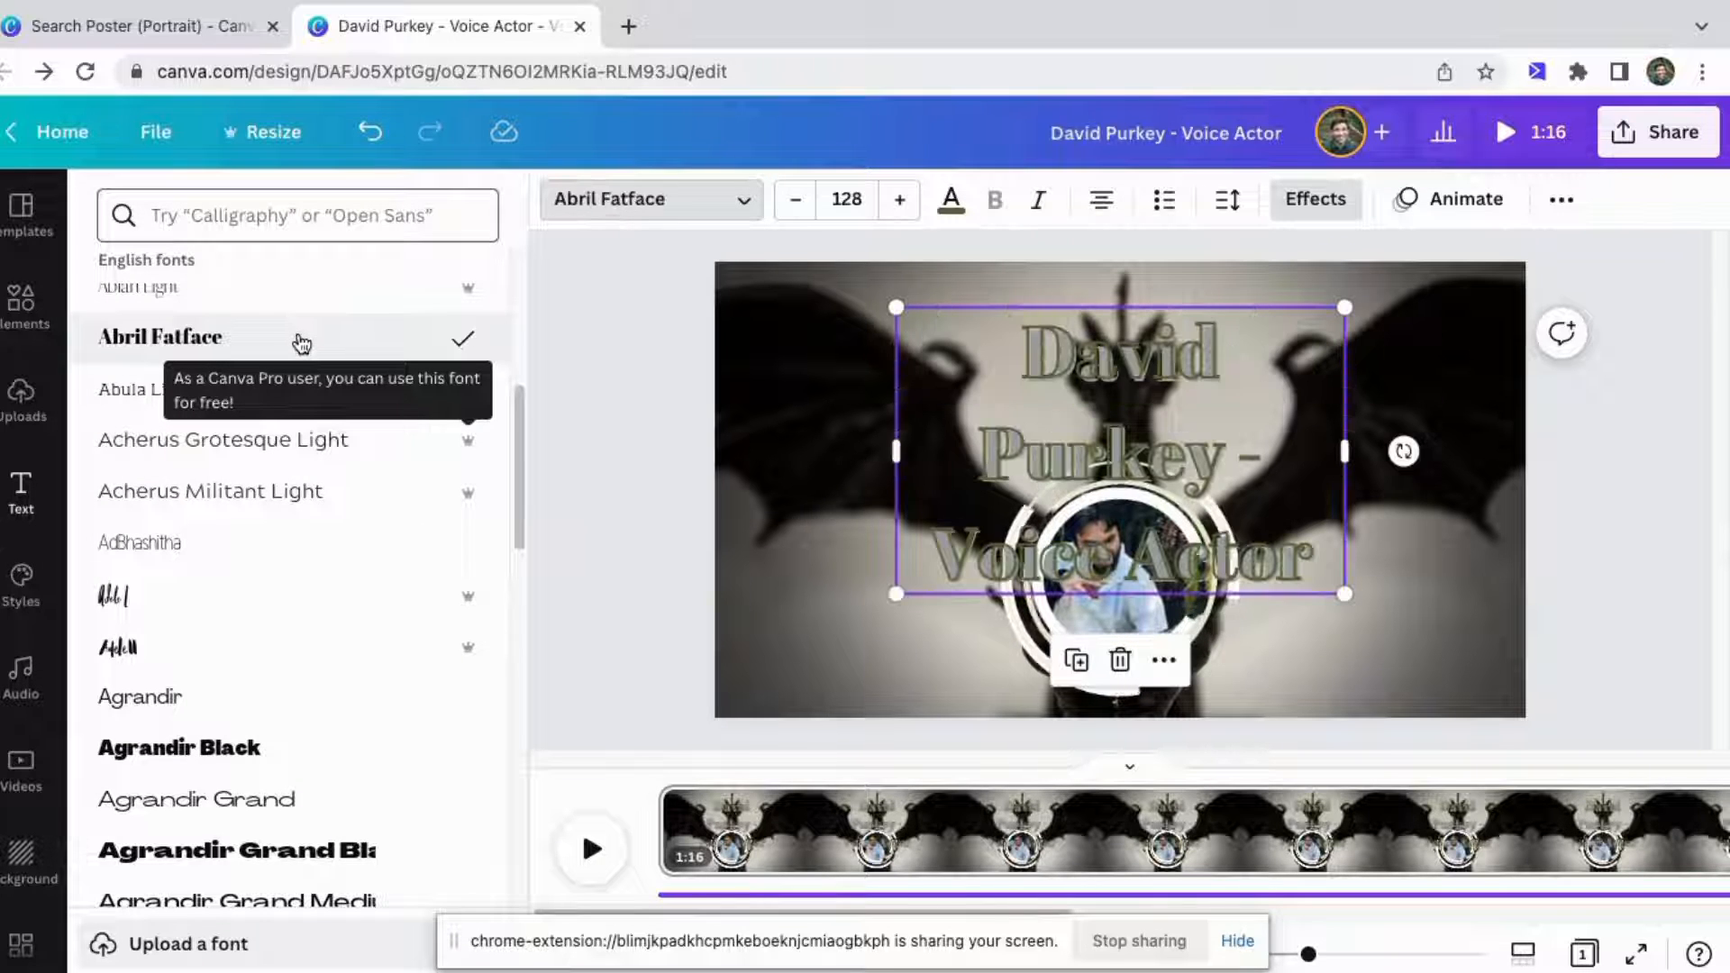
pyautogui.scroll(-1, 255, 612)
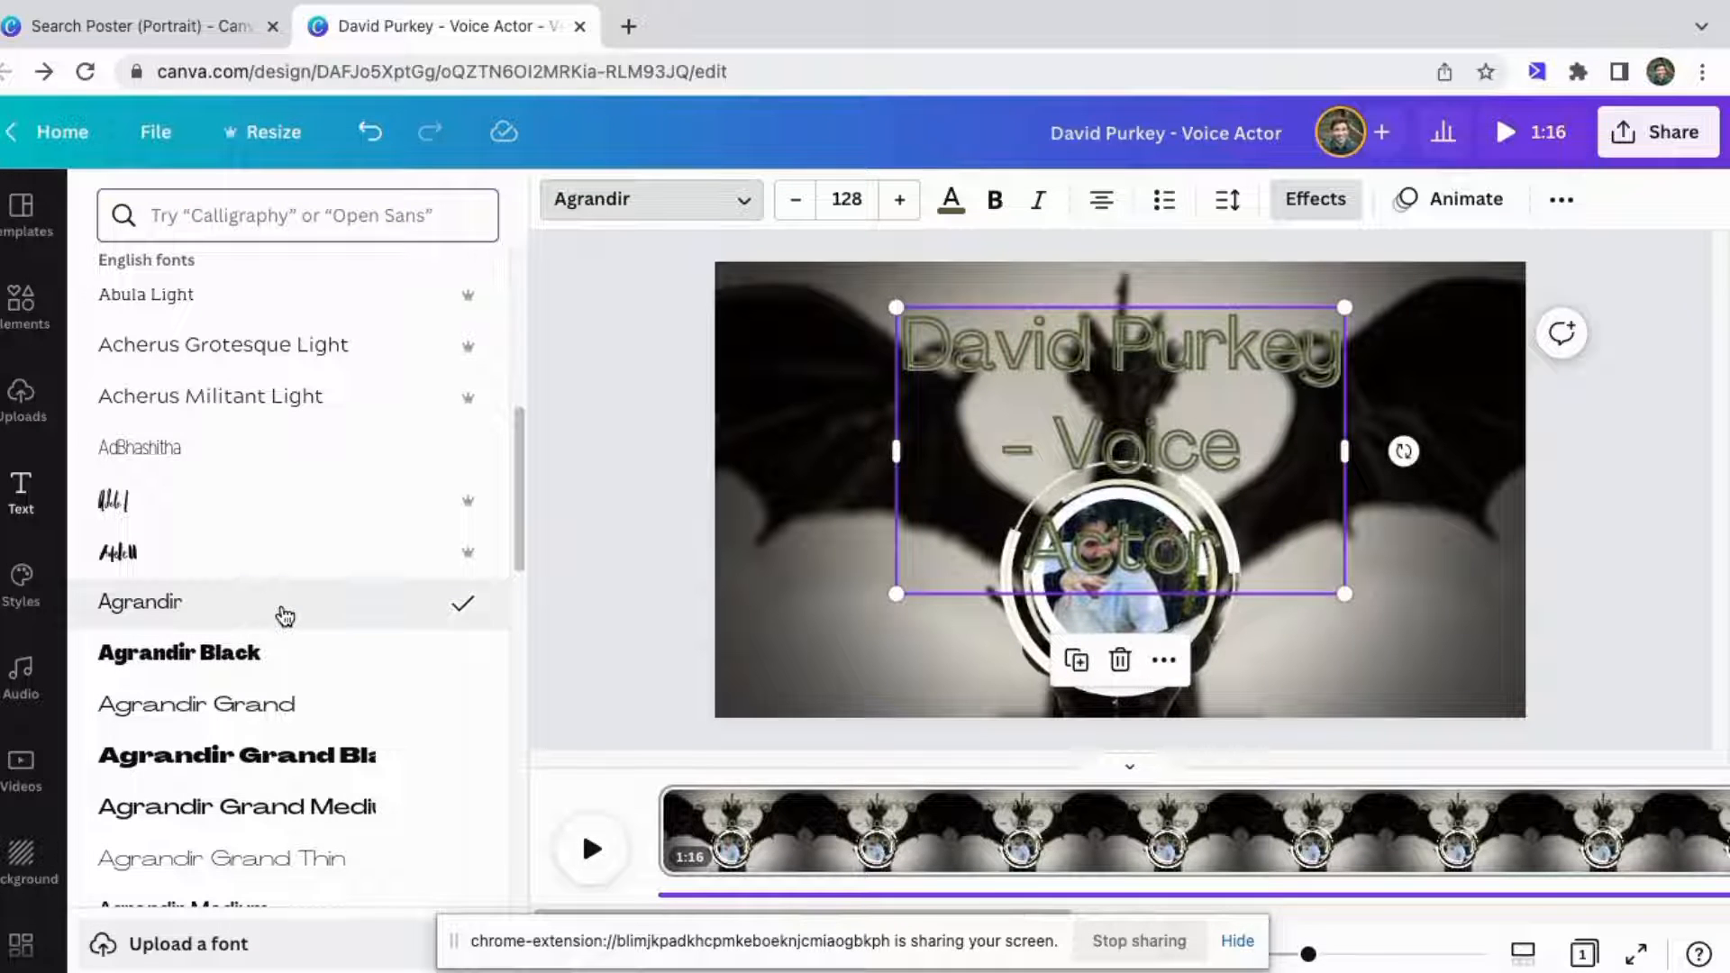
pyautogui.scroll(-5, 278, 776)
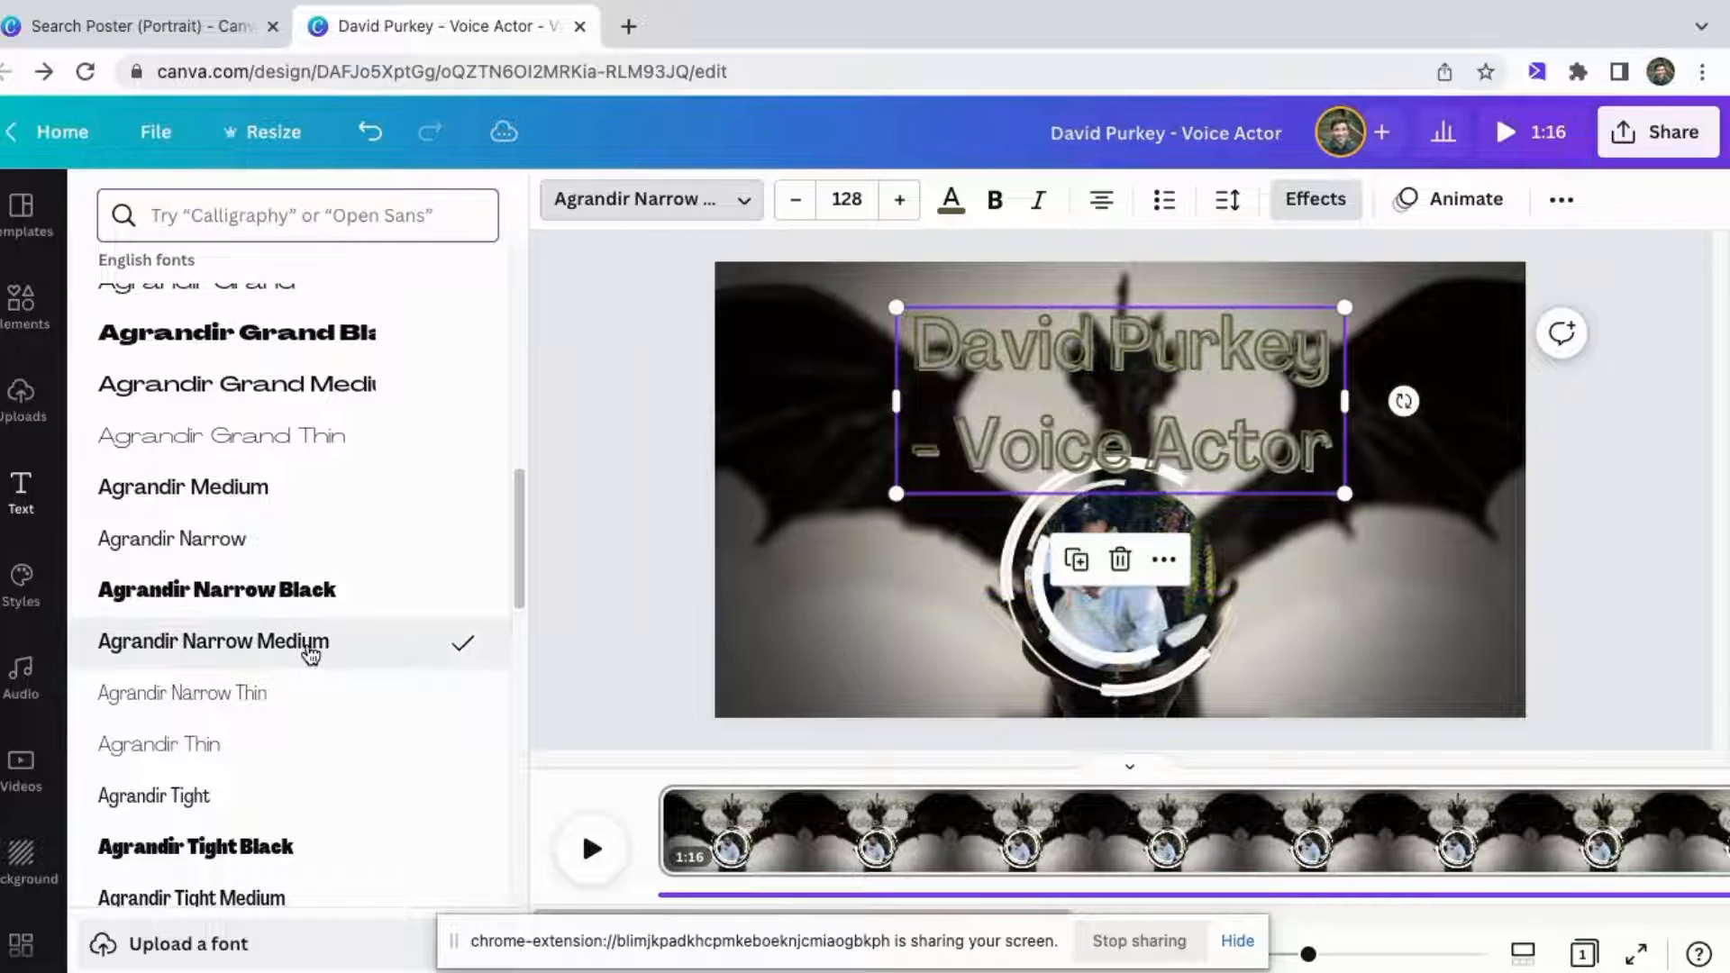
pyautogui.scroll(-2, 312, 680)
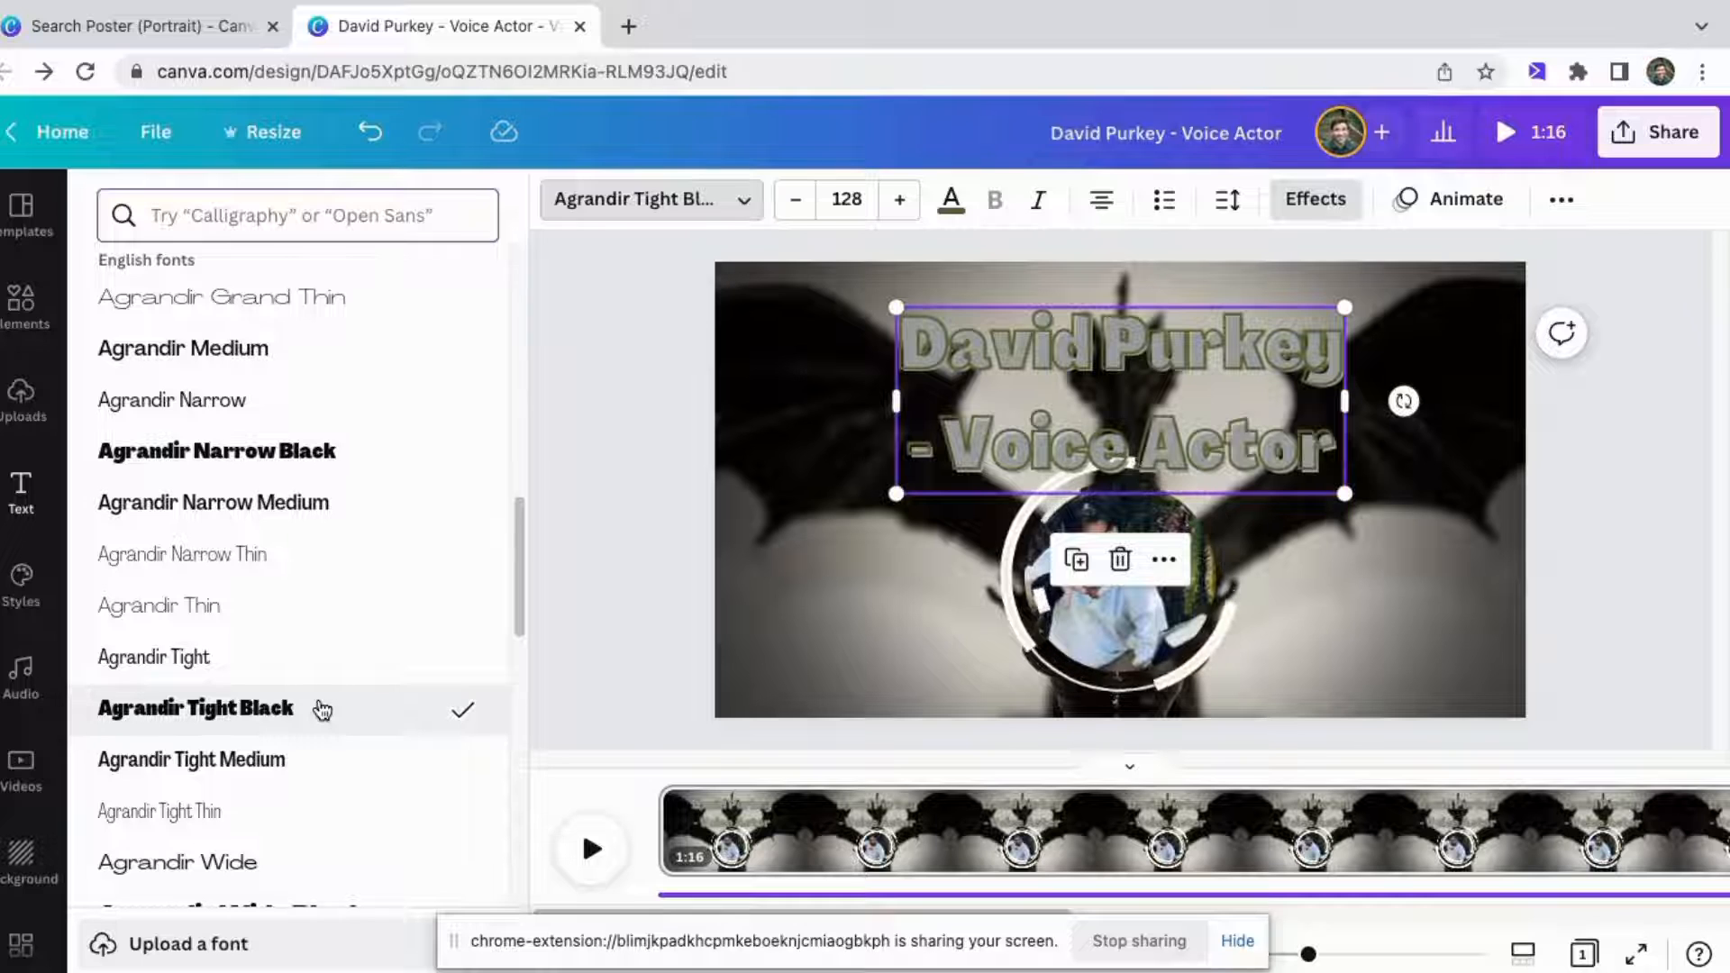
pyautogui.click(322, 777)
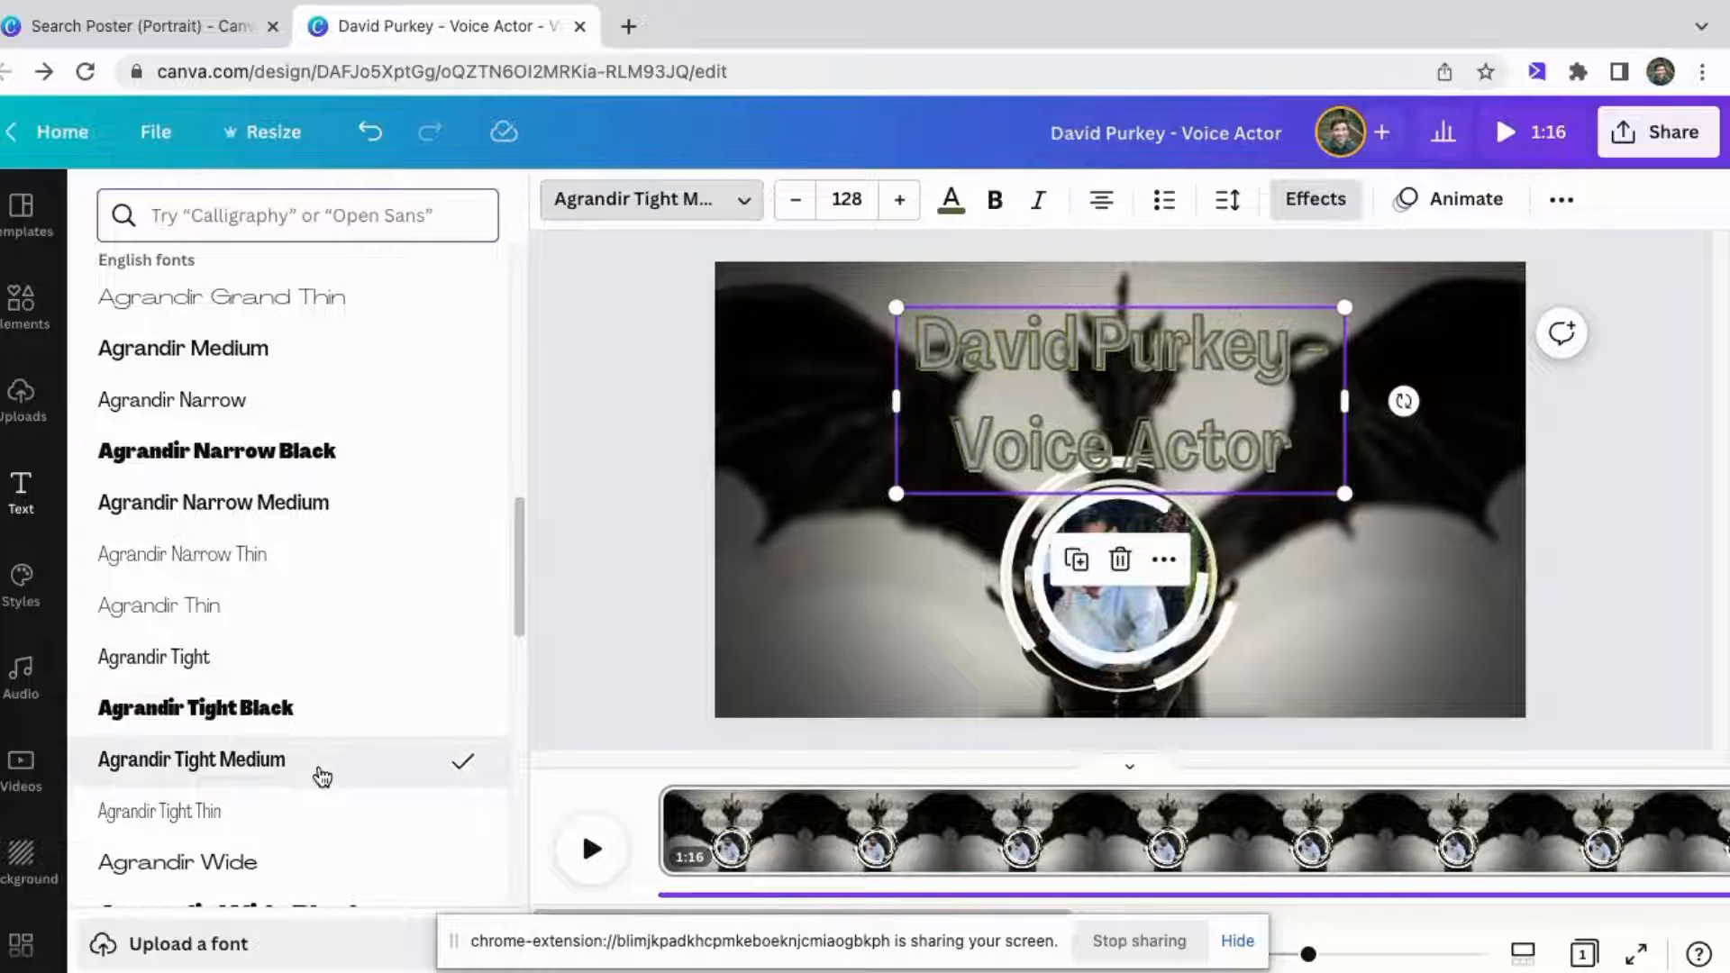
# Set the heading's font size to 90 and widen its box so the title fits on one line.
pyautogui.click(798, 201)
pyautogui.click(799, 201)
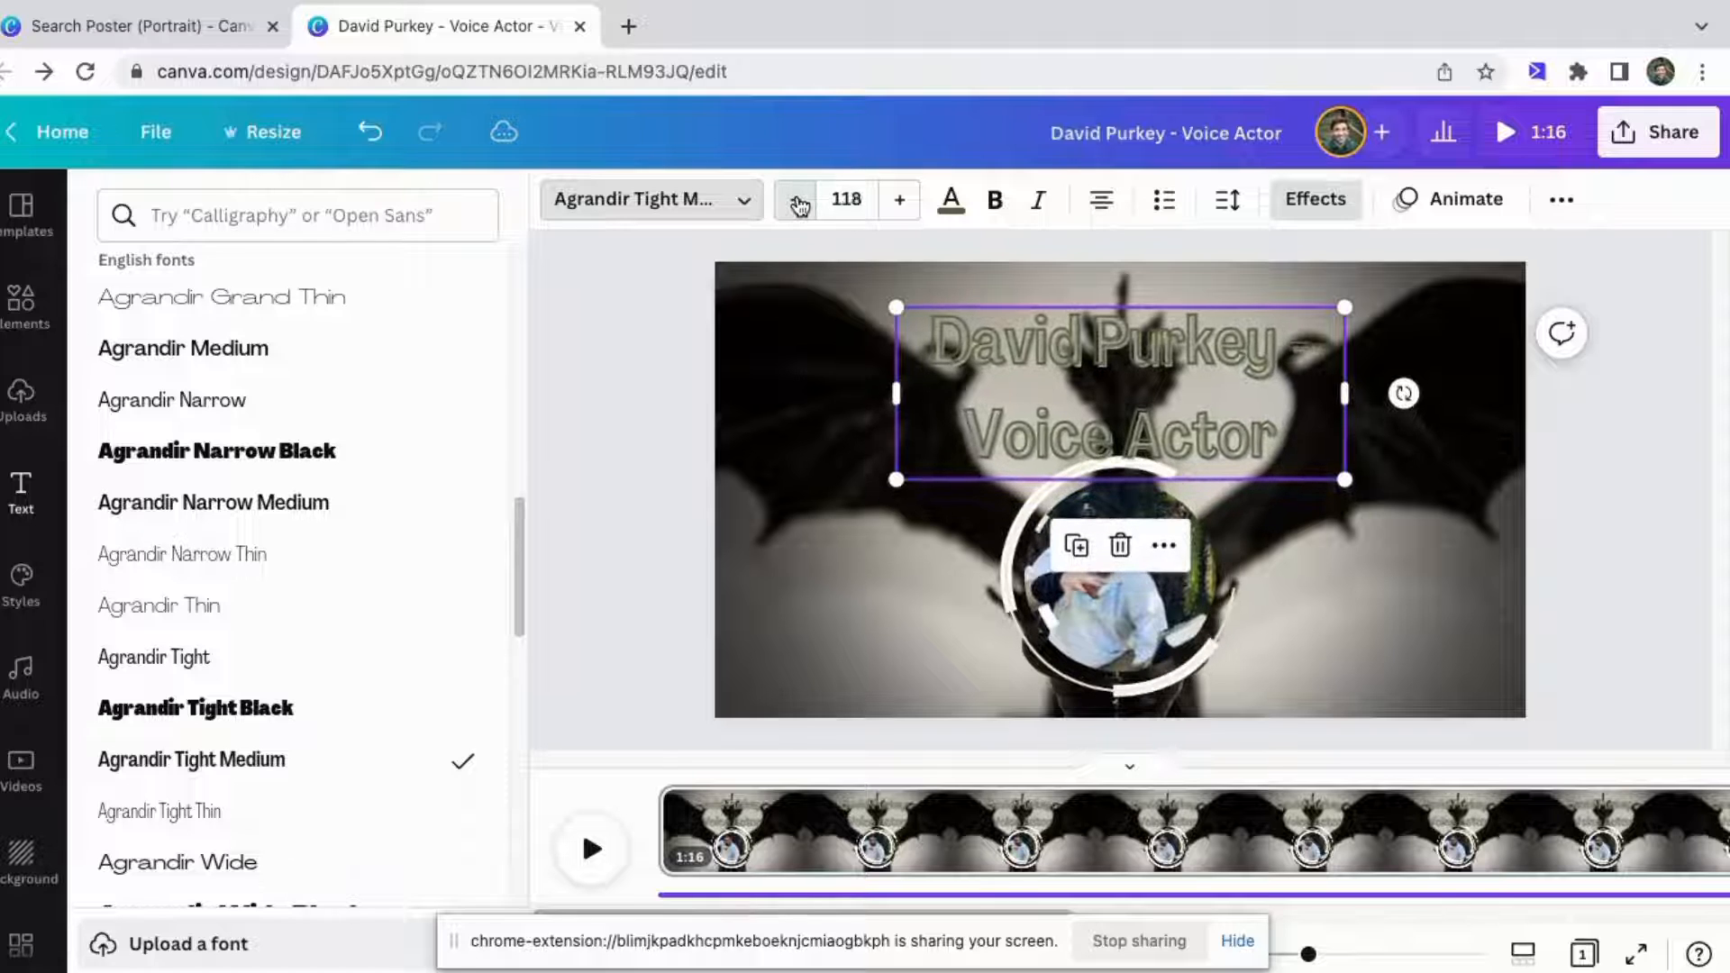
pyautogui.moveTo(798, 201); pyautogui.dragTo(798, 201)
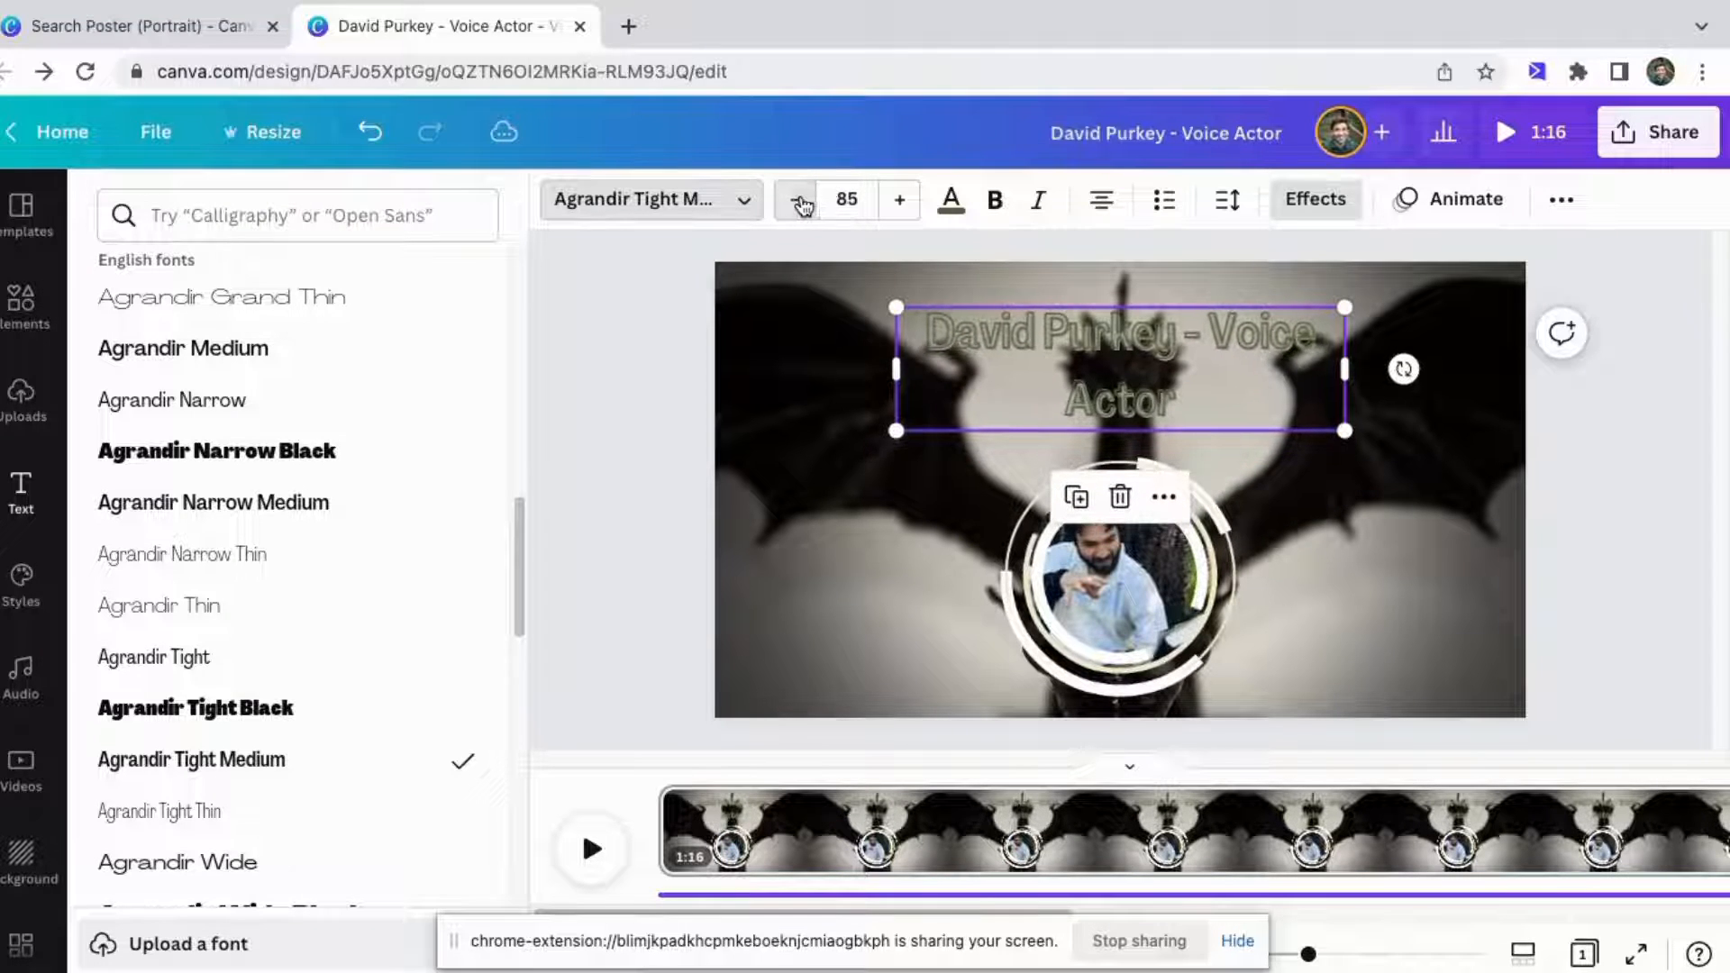
pyautogui.click(866, 203)
pyautogui.write('9')
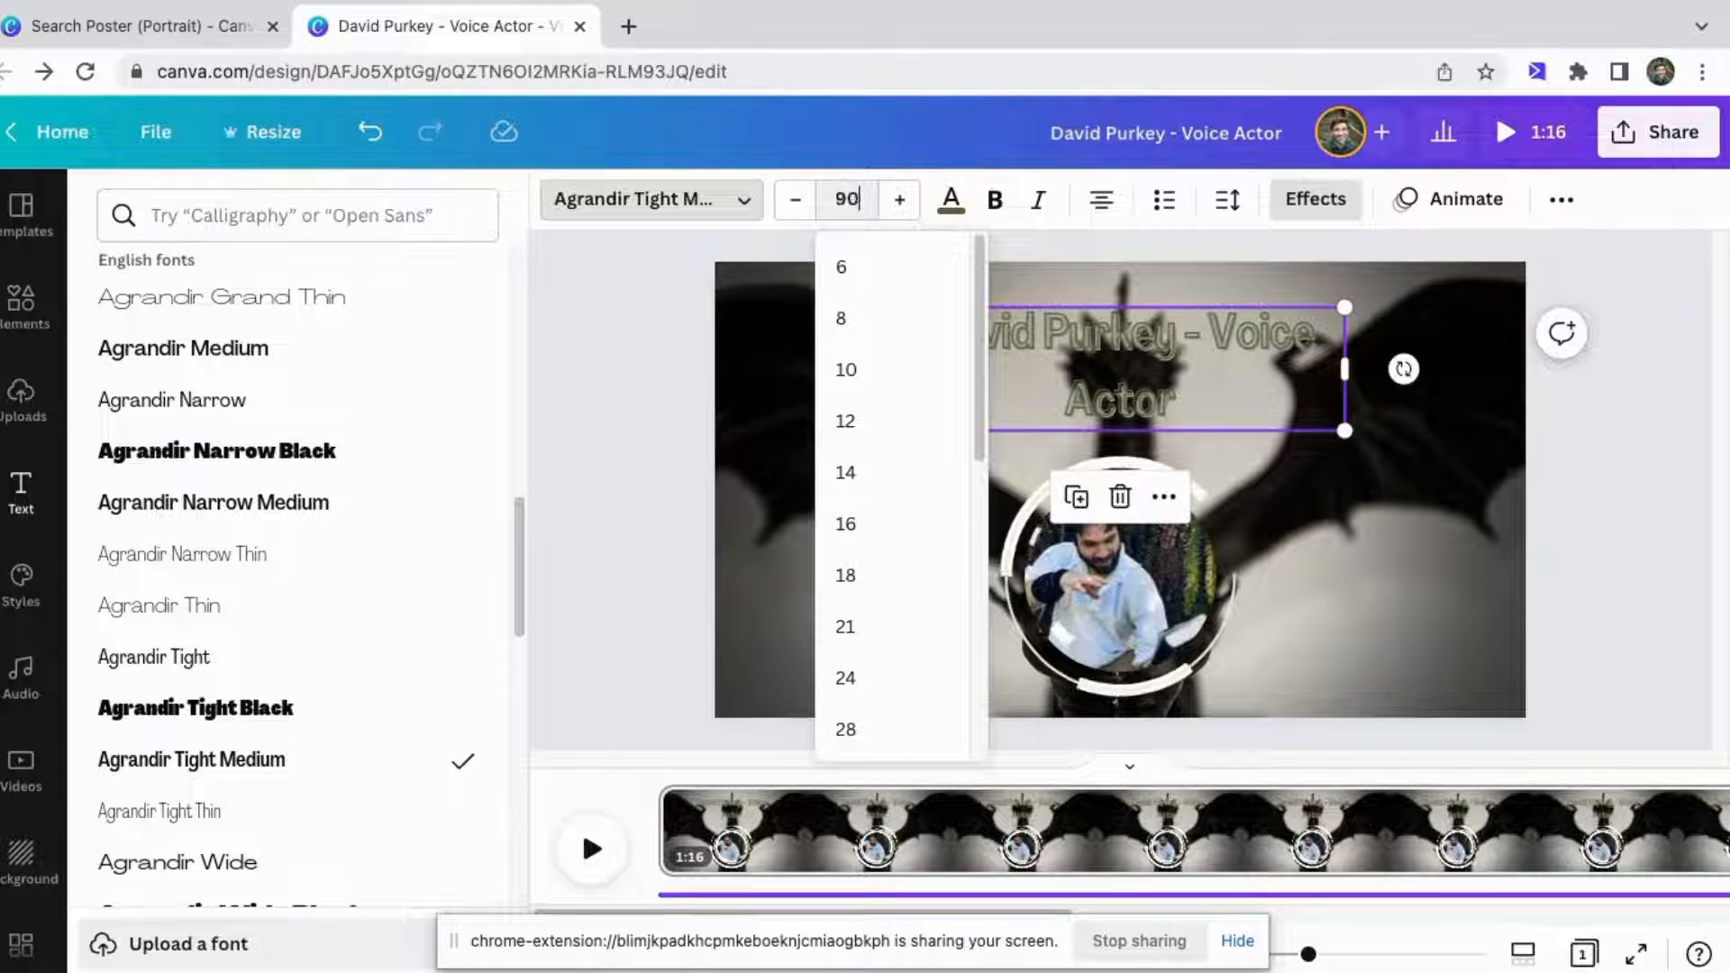
pyautogui.write('0')
pyautogui.press('Return')
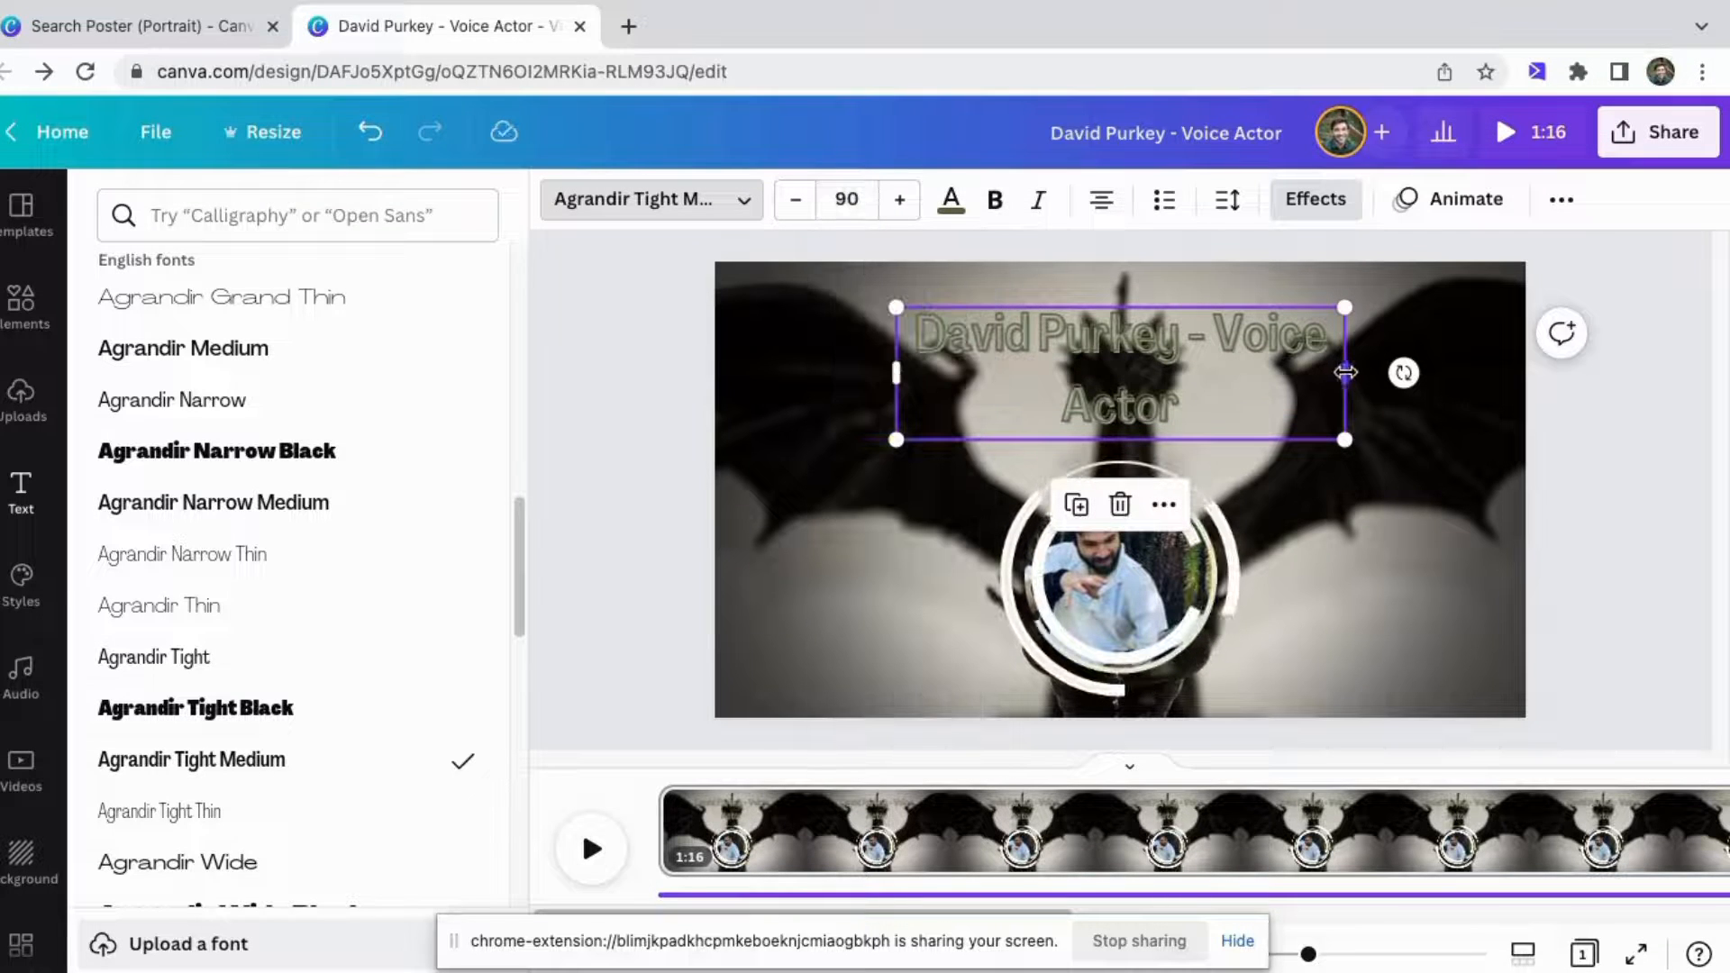
pyautogui.moveTo(1345, 372); pyautogui.dragTo(1503, 369)
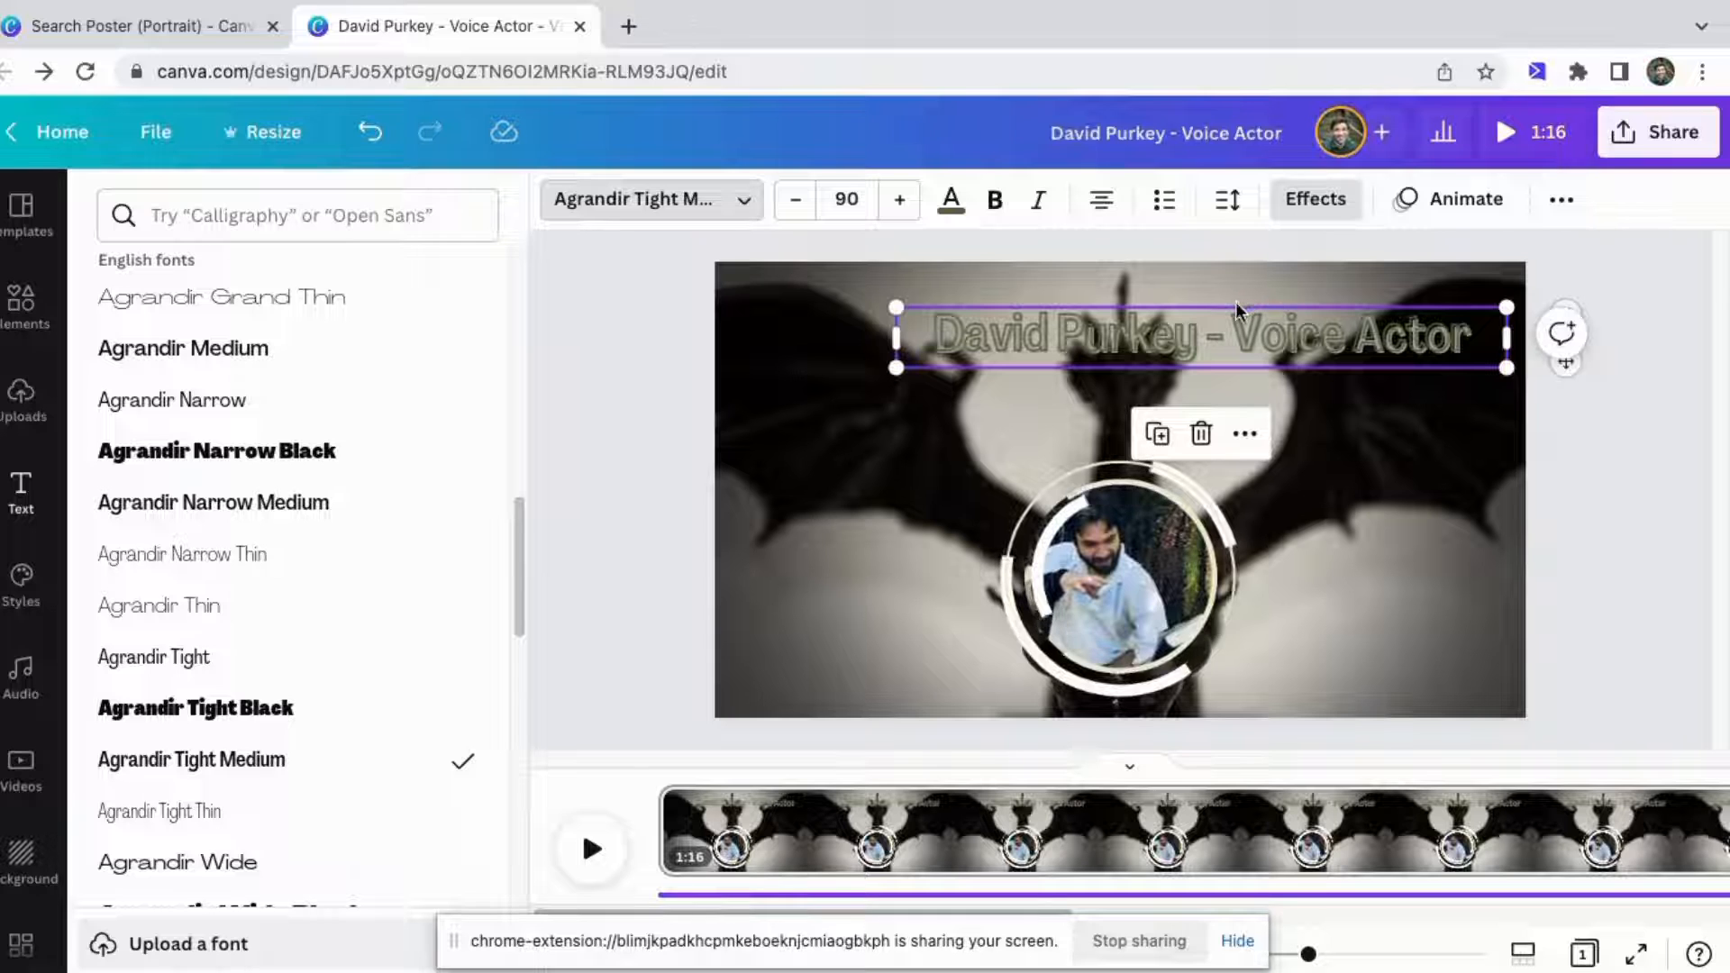
# Center the title heading horizontally near the top of the video, leaving the background edit mode that opened by mistake.
pyautogui.moveTo(1223, 308); pyautogui.dragTo(1147, 300)
pyautogui.doubleClick(989, 264)
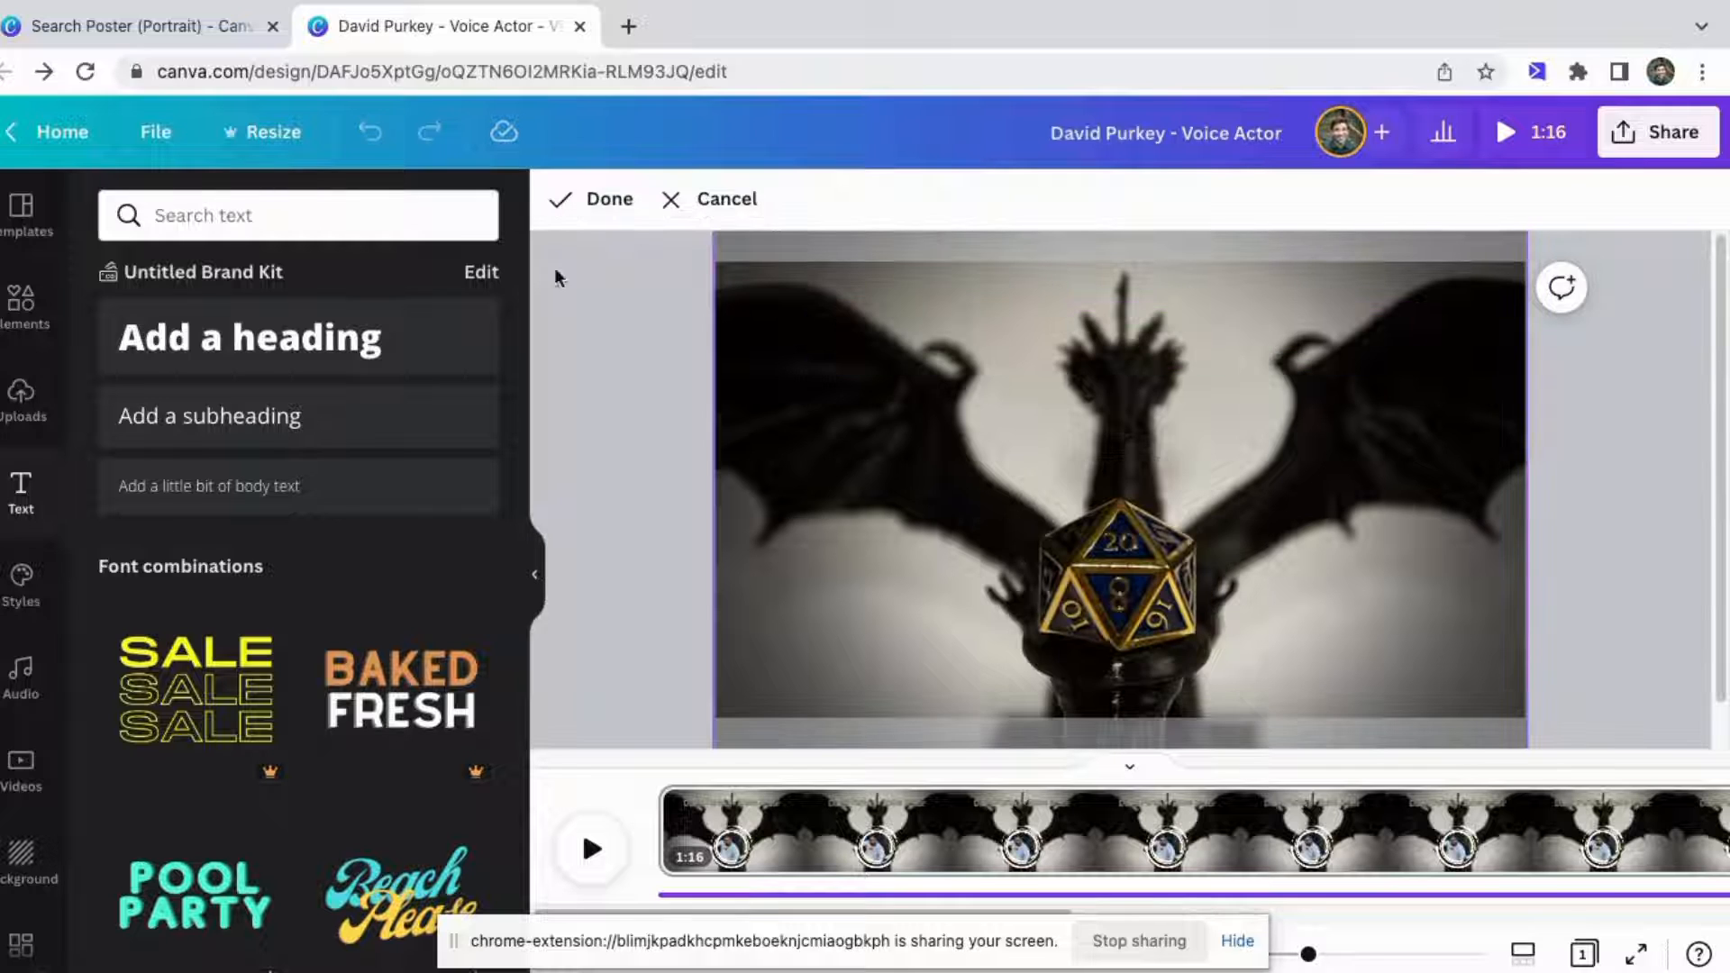
pyautogui.click(586, 202)
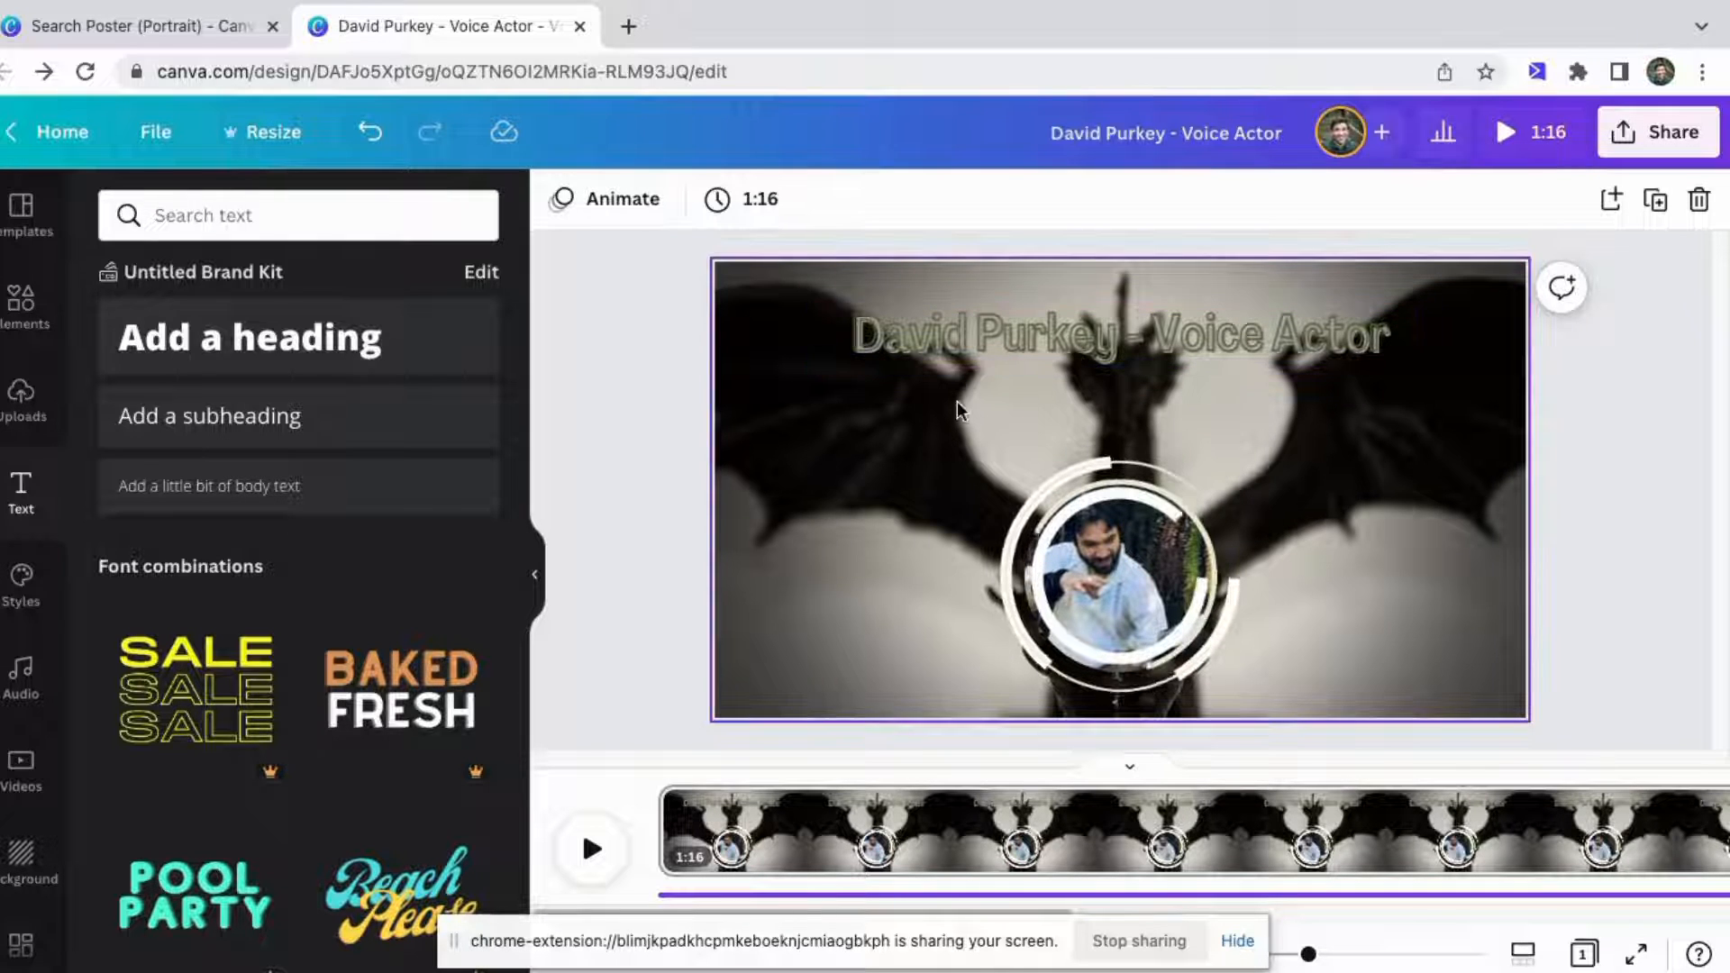
# Add a subheading text box and move it just below the title.
pyautogui.click(200, 432)
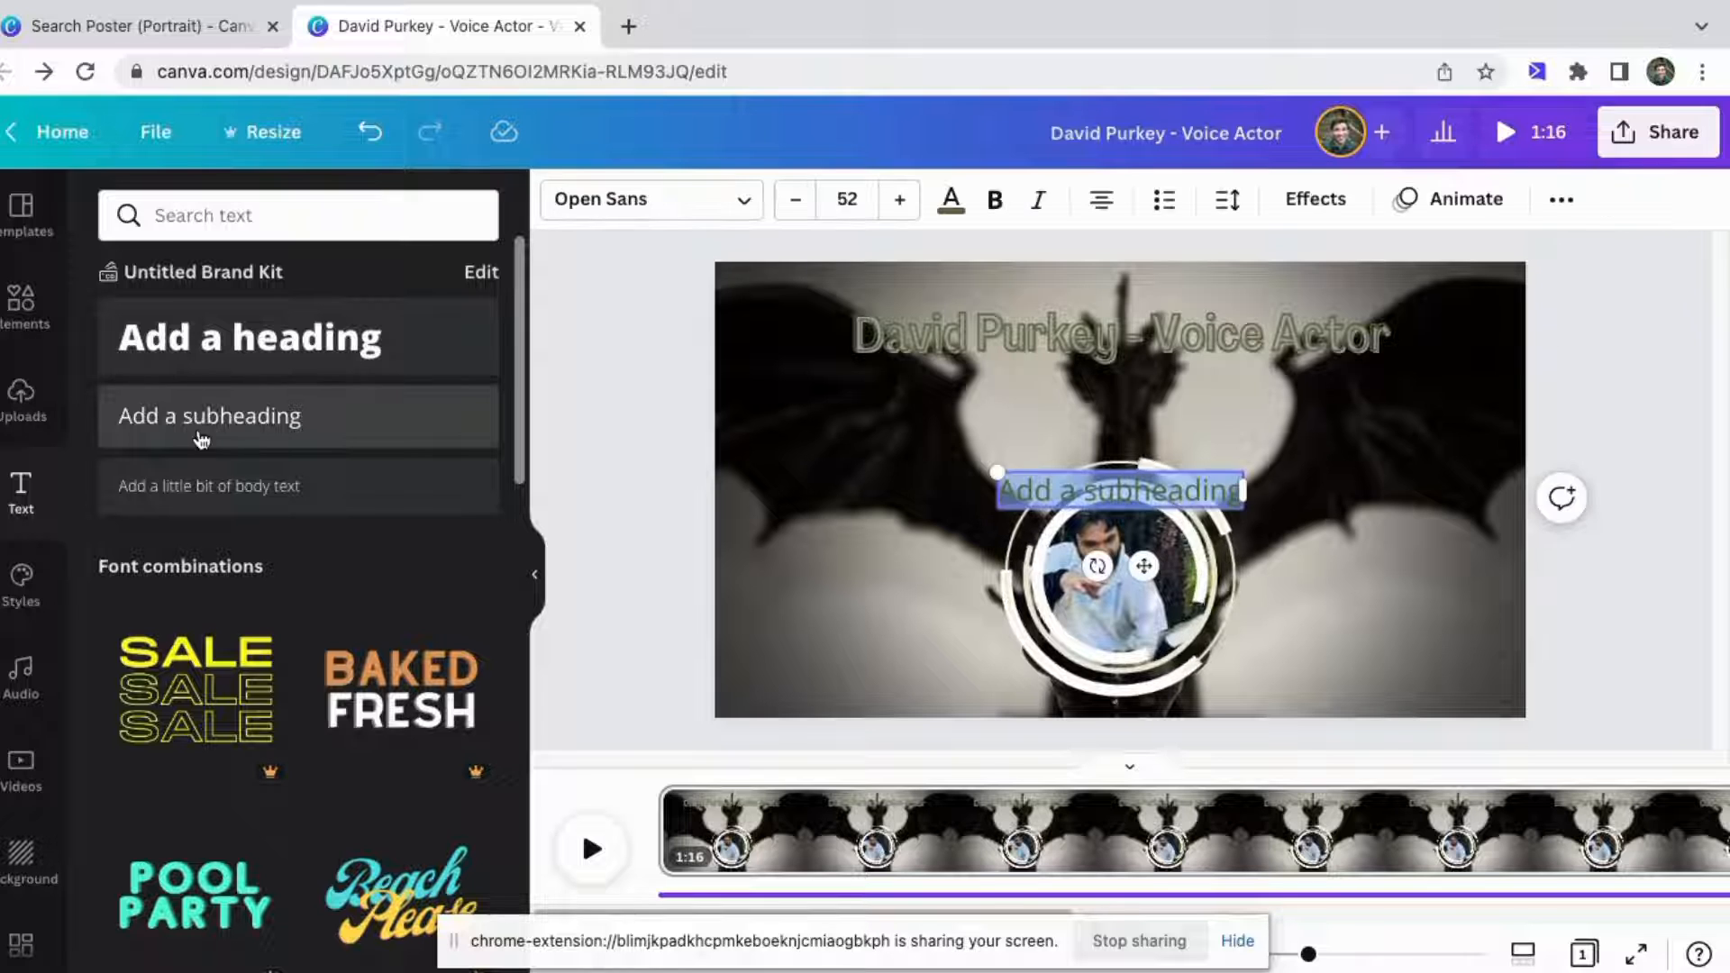
pyautogui.moveTo(1062, 476); pyautogui.dragTo(1065, 378)
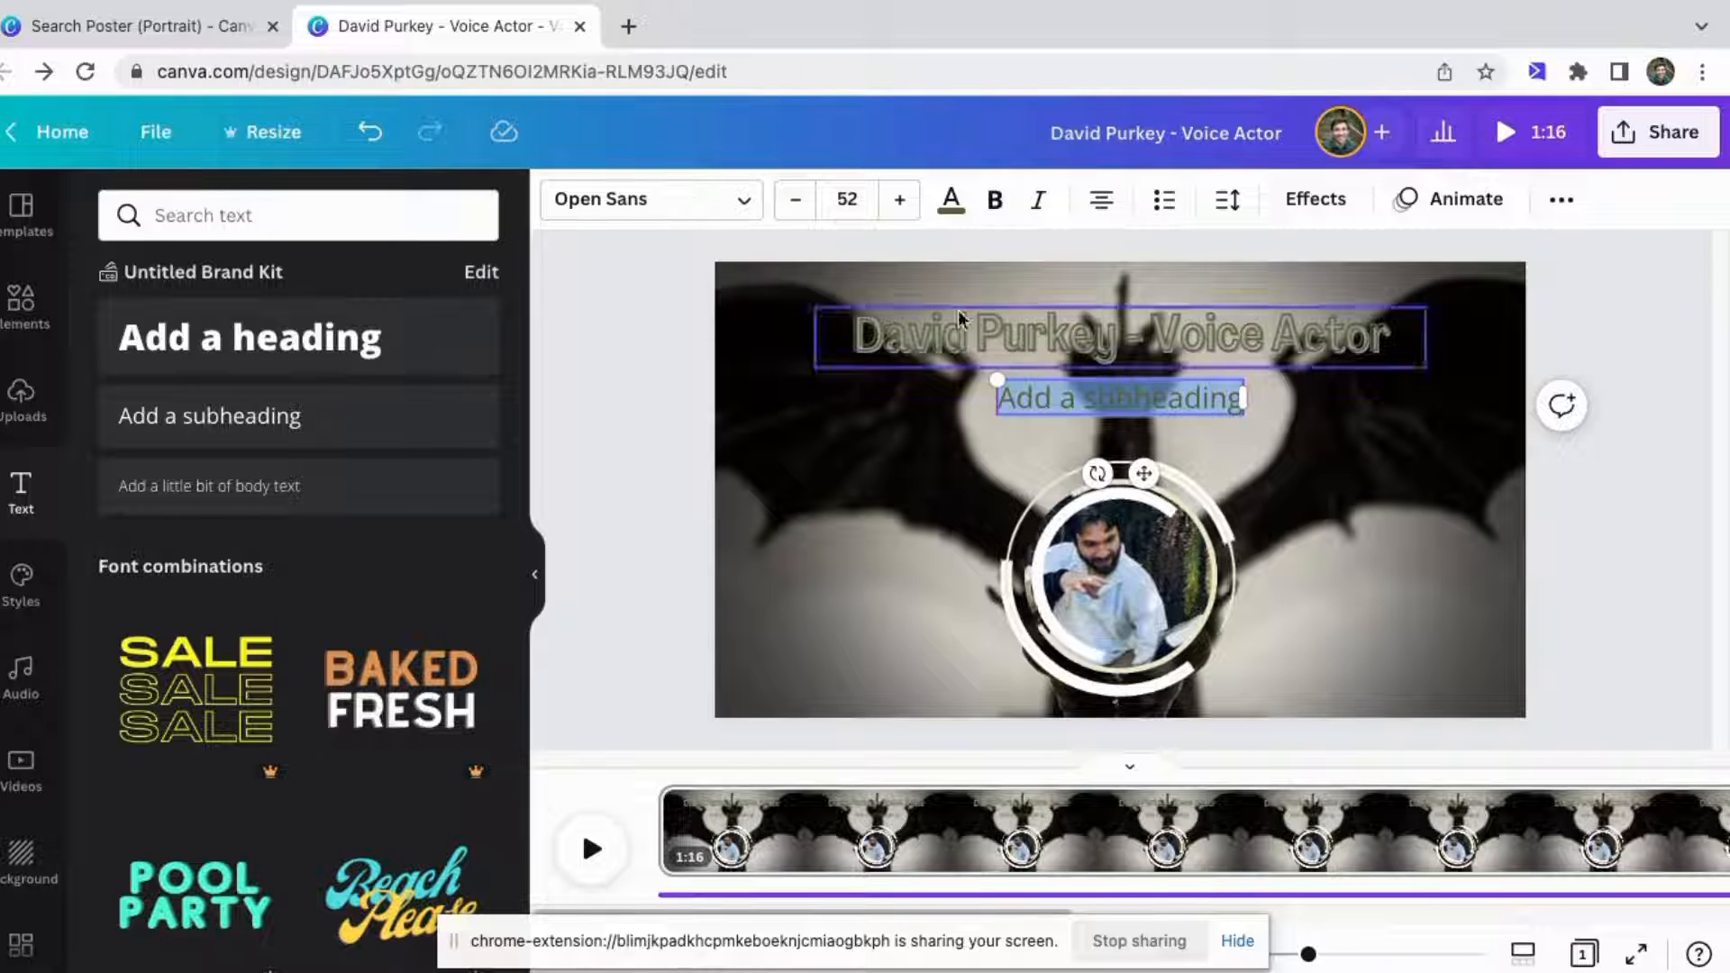
# Duplicate the title heading and delete the subheading text box.
pyautogui.click(930, 332)
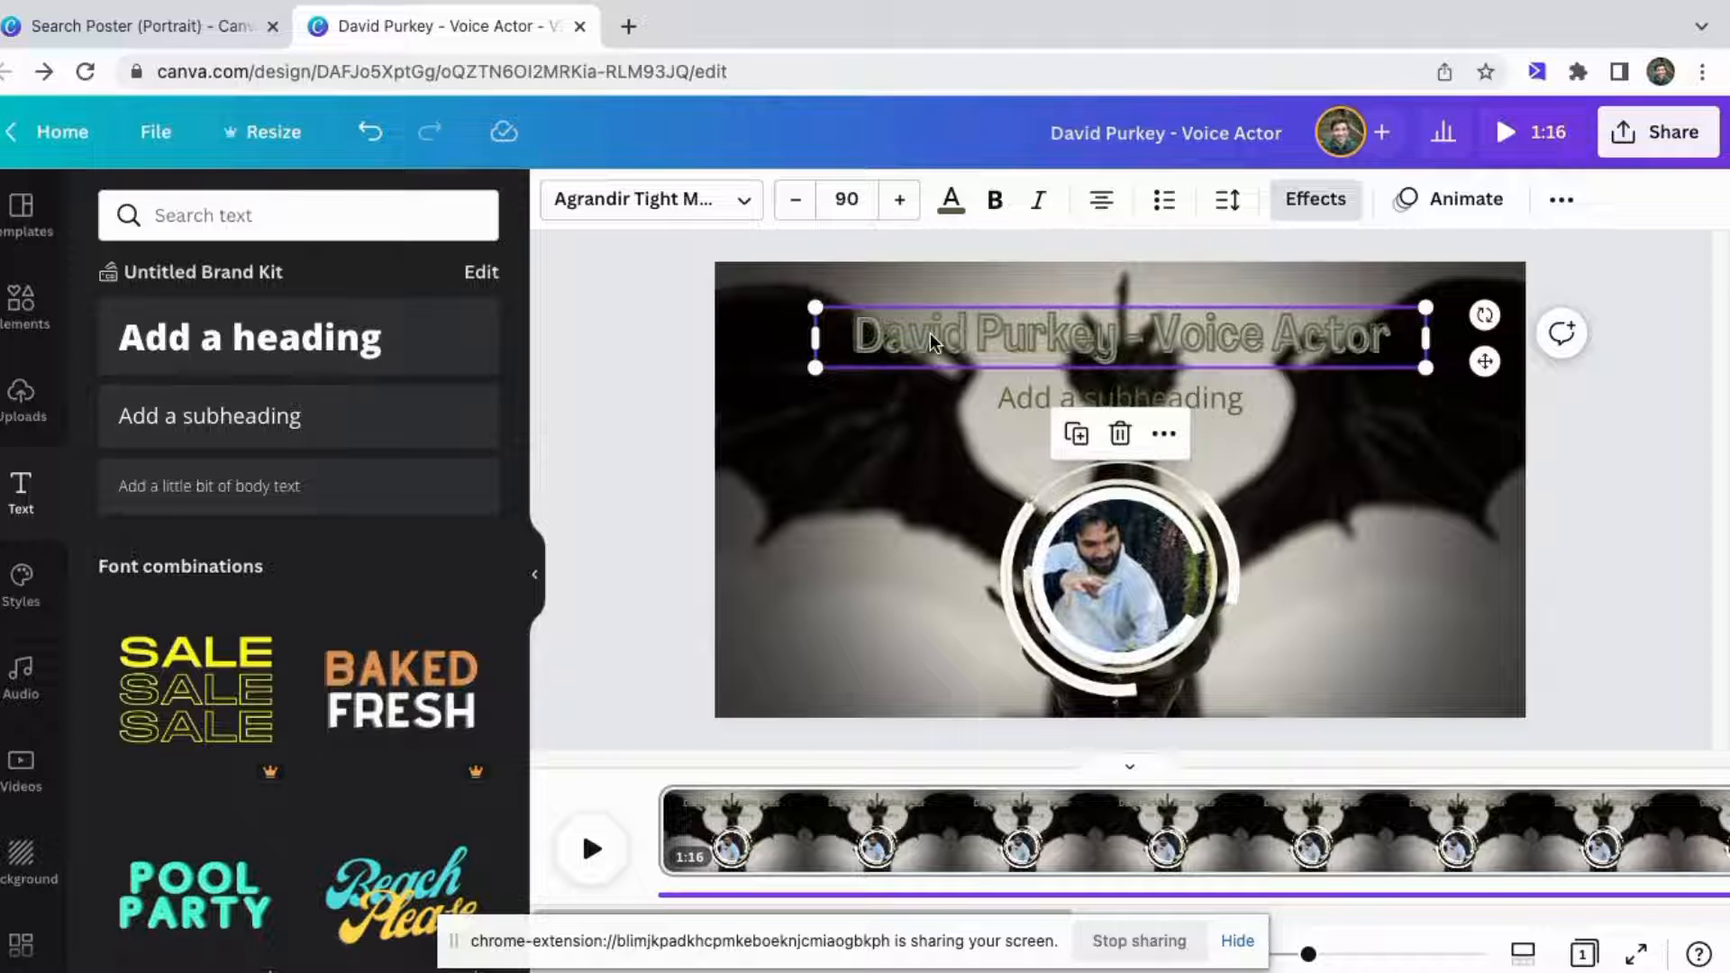
pyautogui.press('super+d')
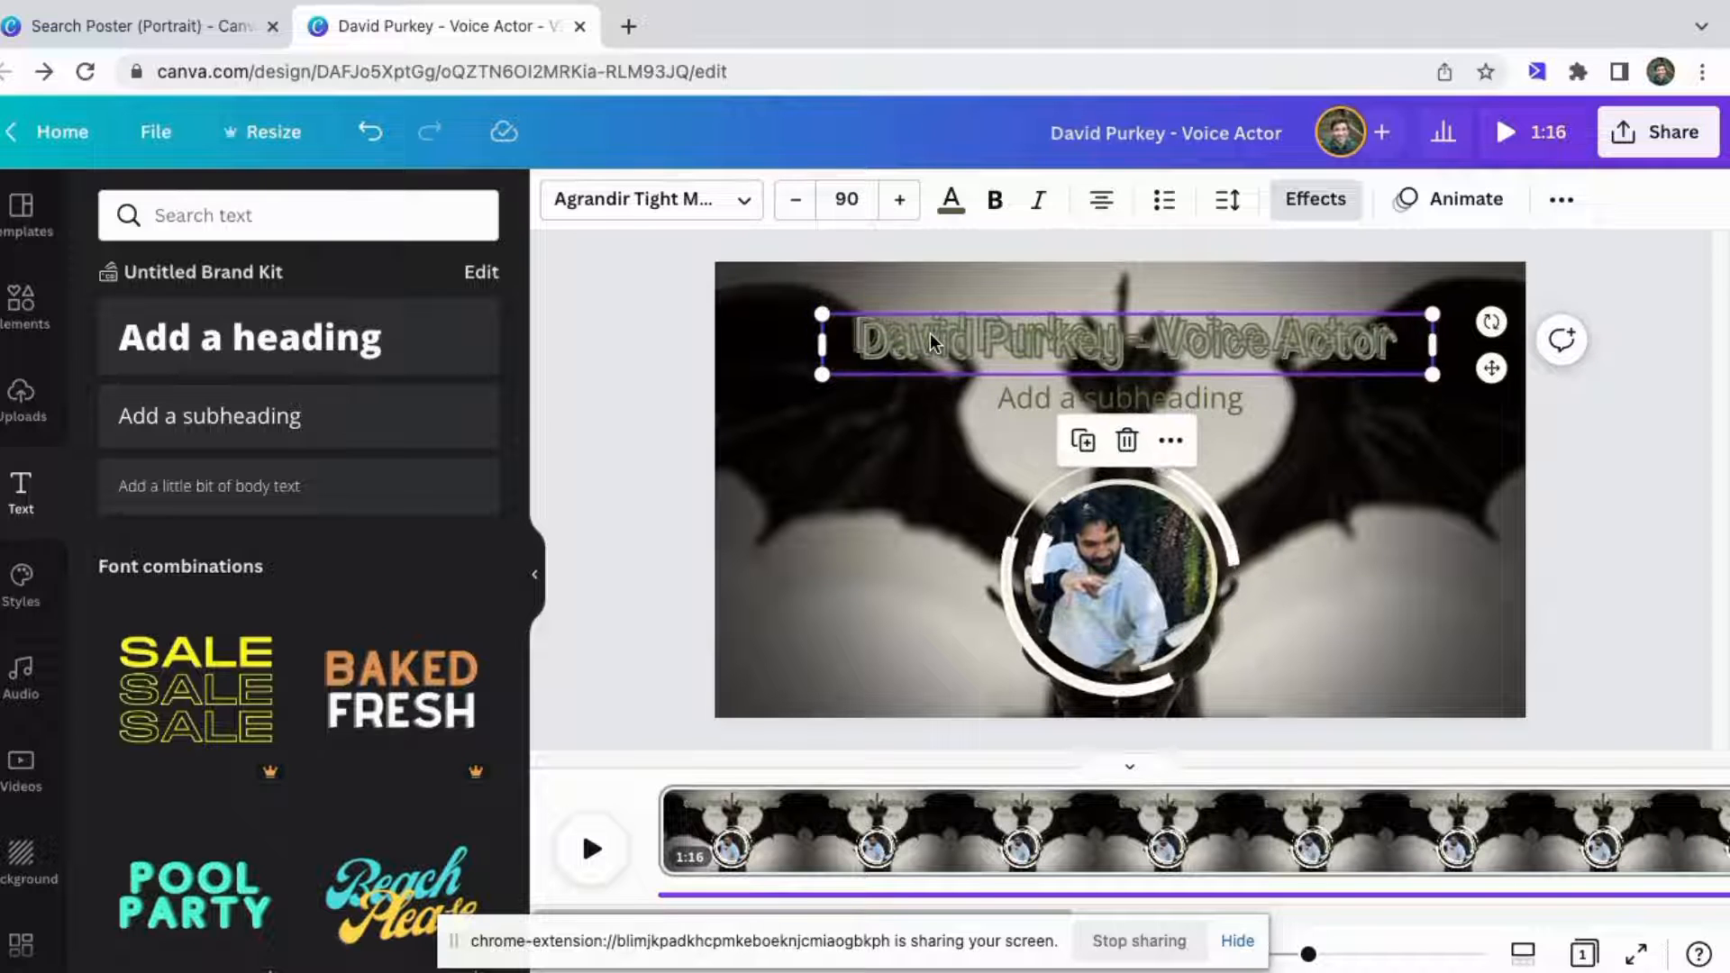
pyautogui.click(1045, 399)
pyautogui.press('Delete')
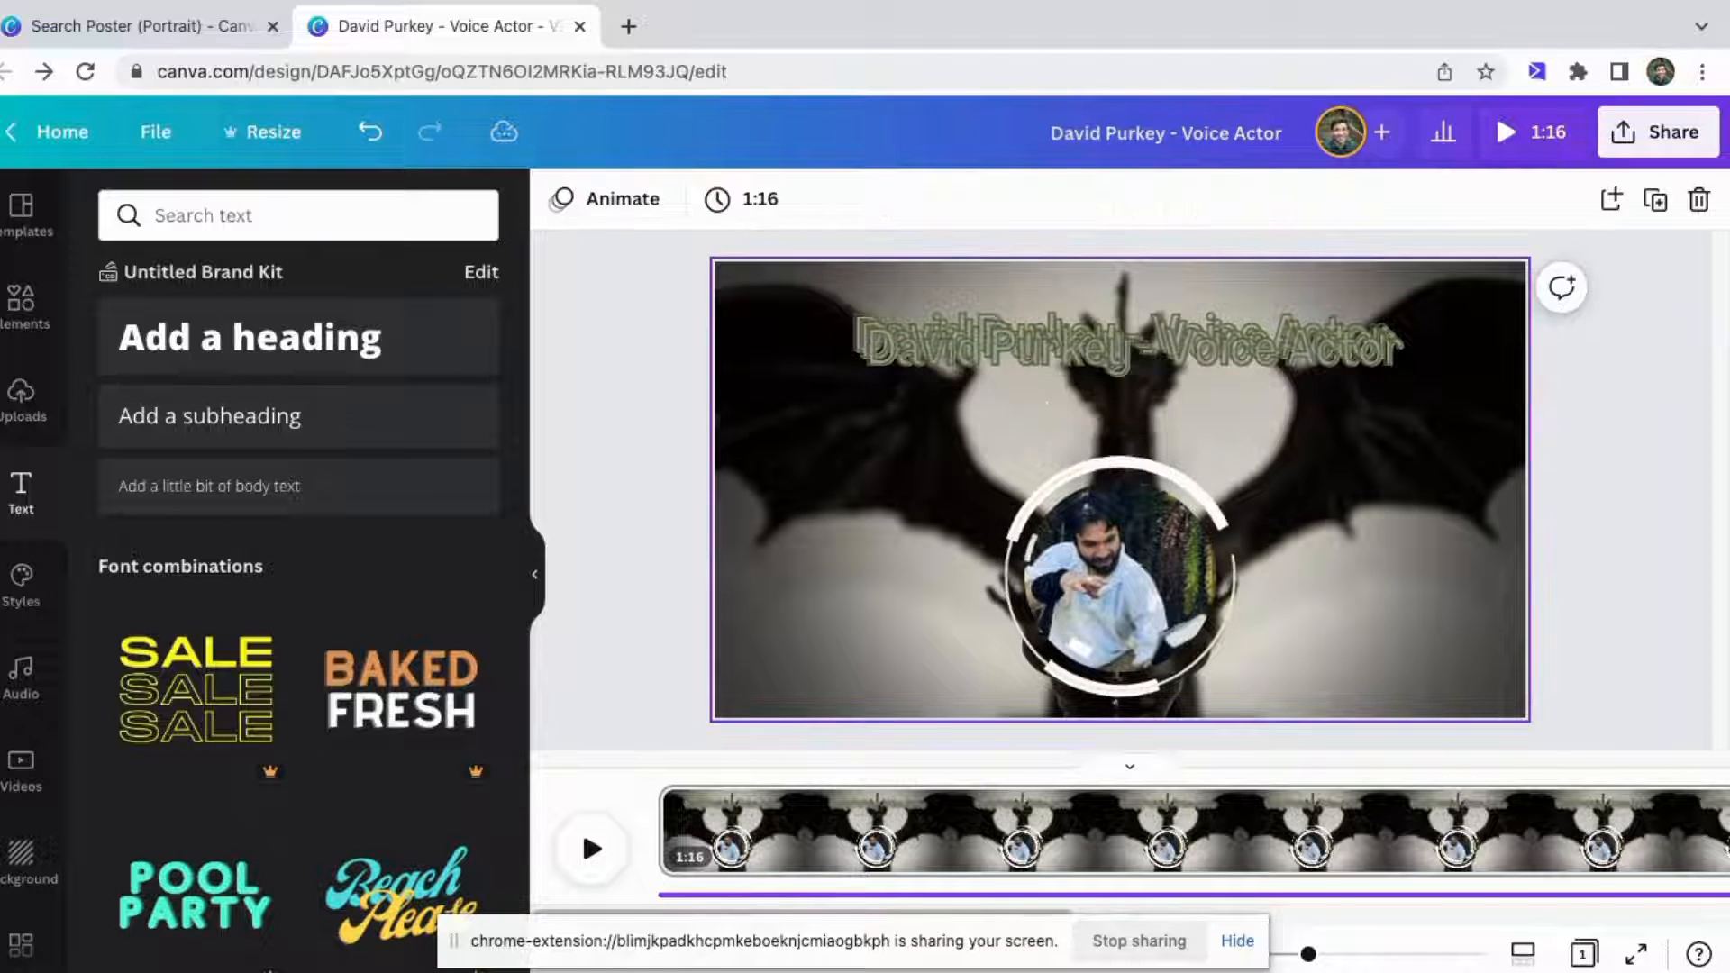
# Move the heading copy below the title and replace its text with the label Twitter: and the actor's handle.
pyautogui.click(1056, 350)
pyautogui.moveTo(1106, 362); pyautogui.dragTo(1093, 437)
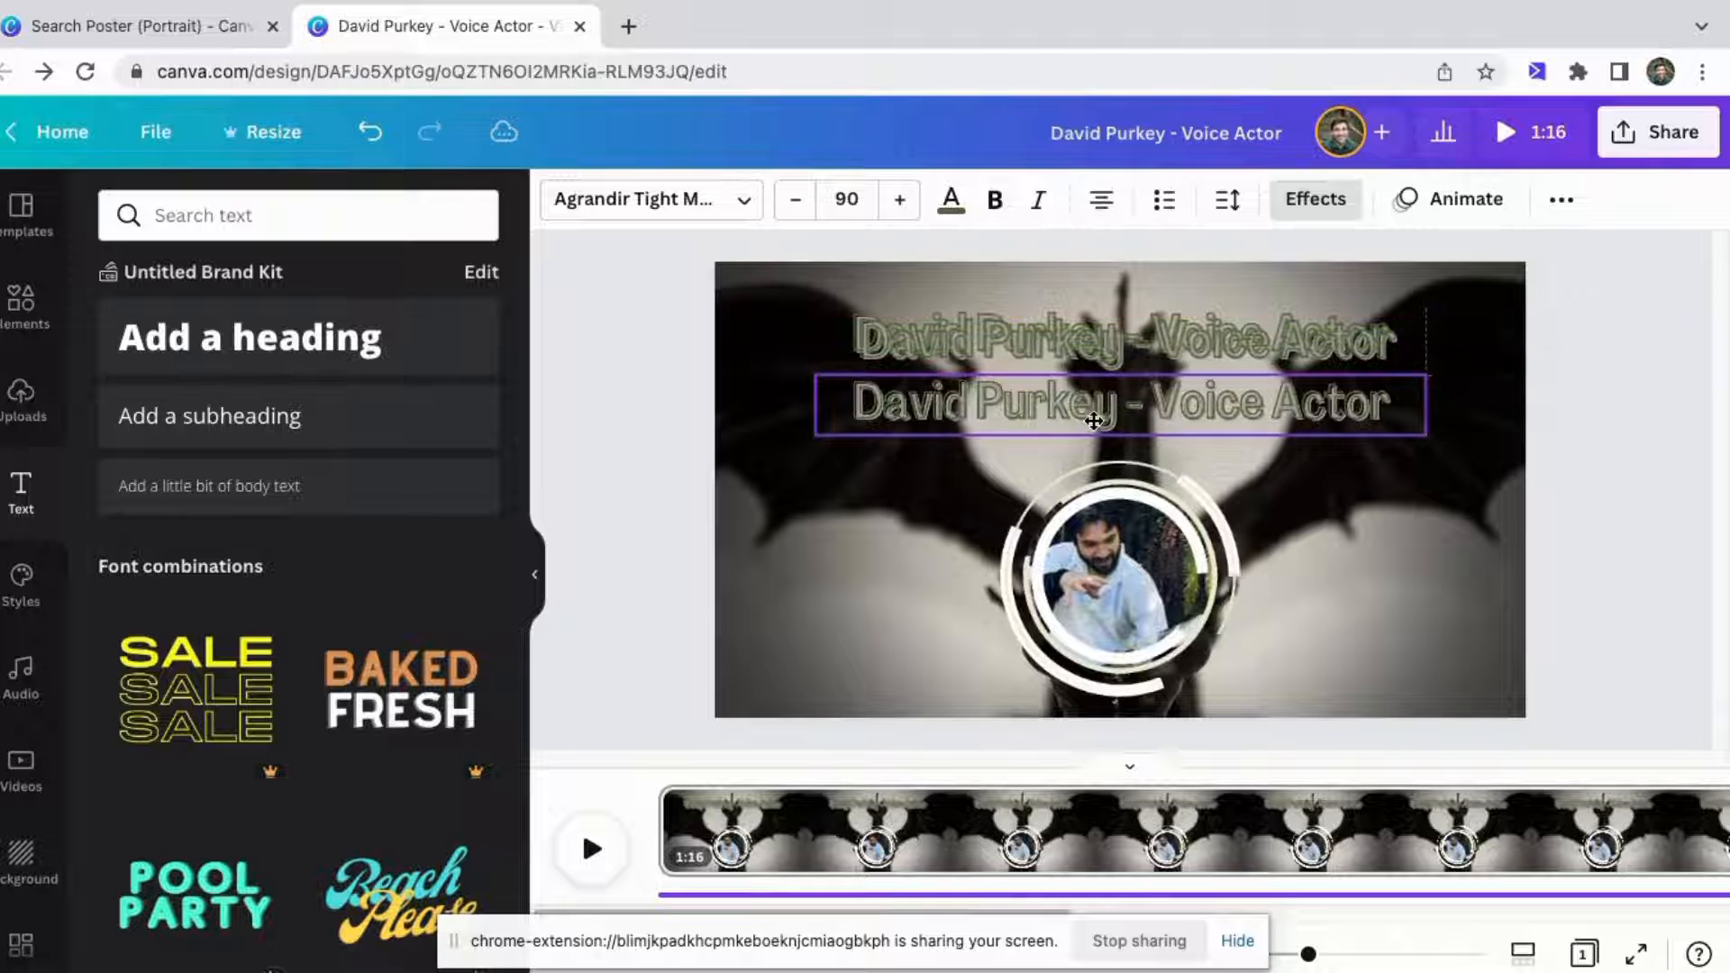
pyautogui.doubleClick(1002, 432)
pyautogui.write('T')
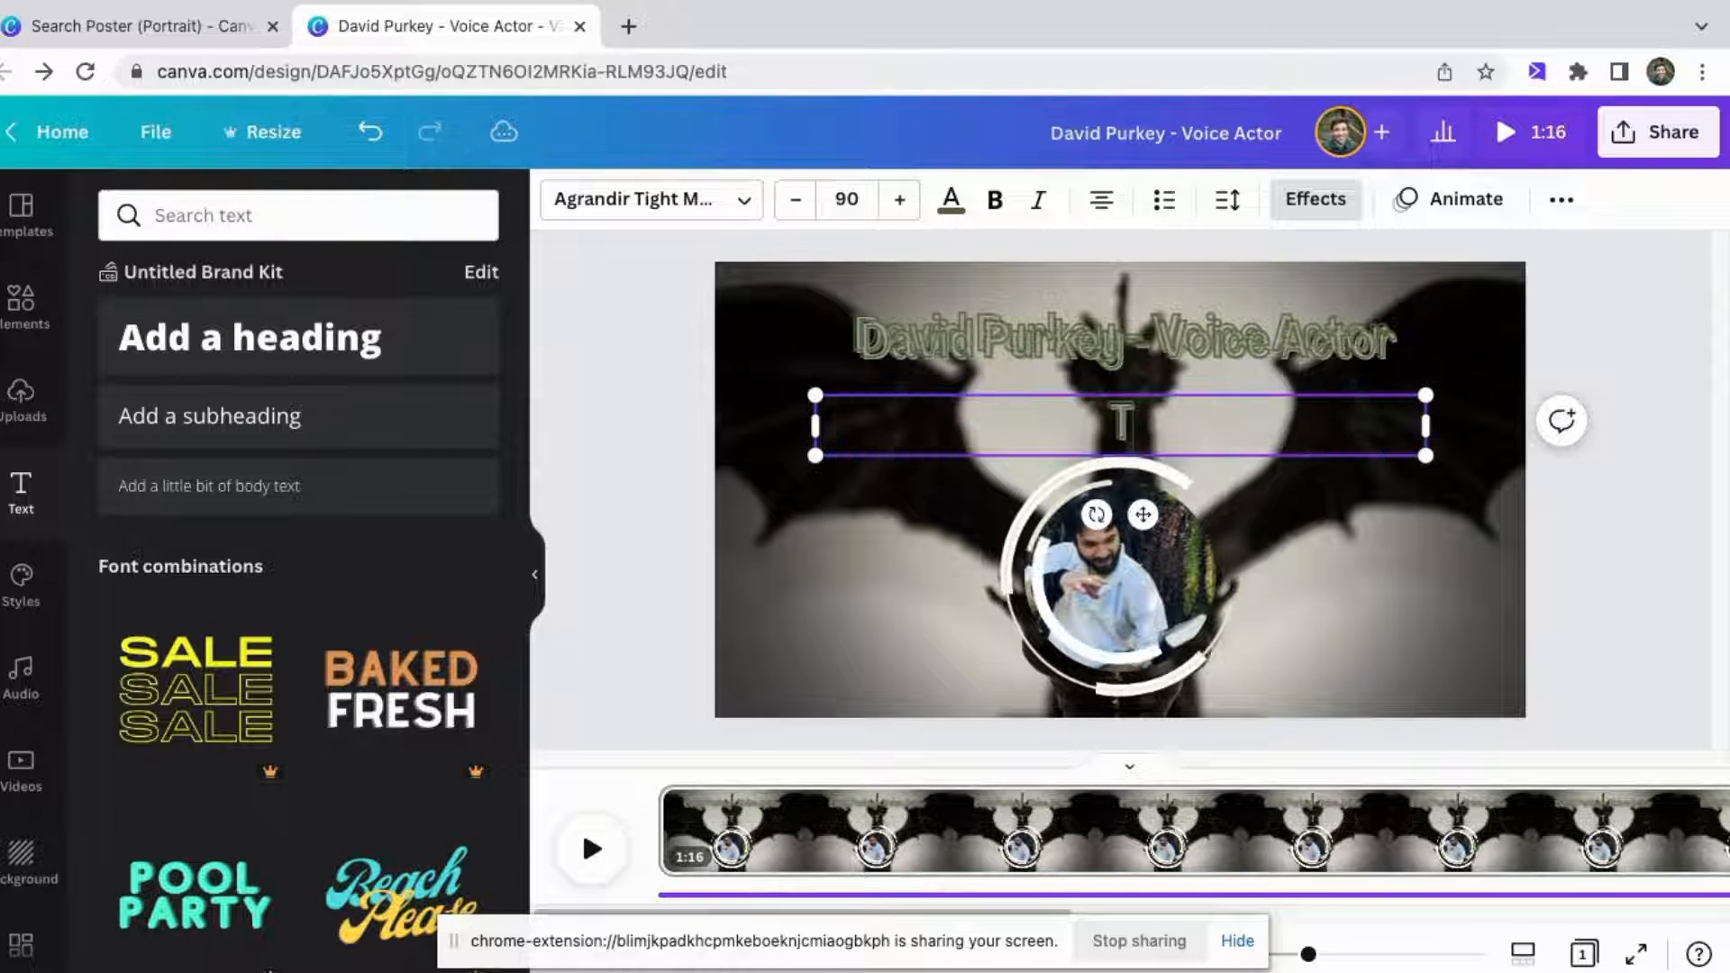
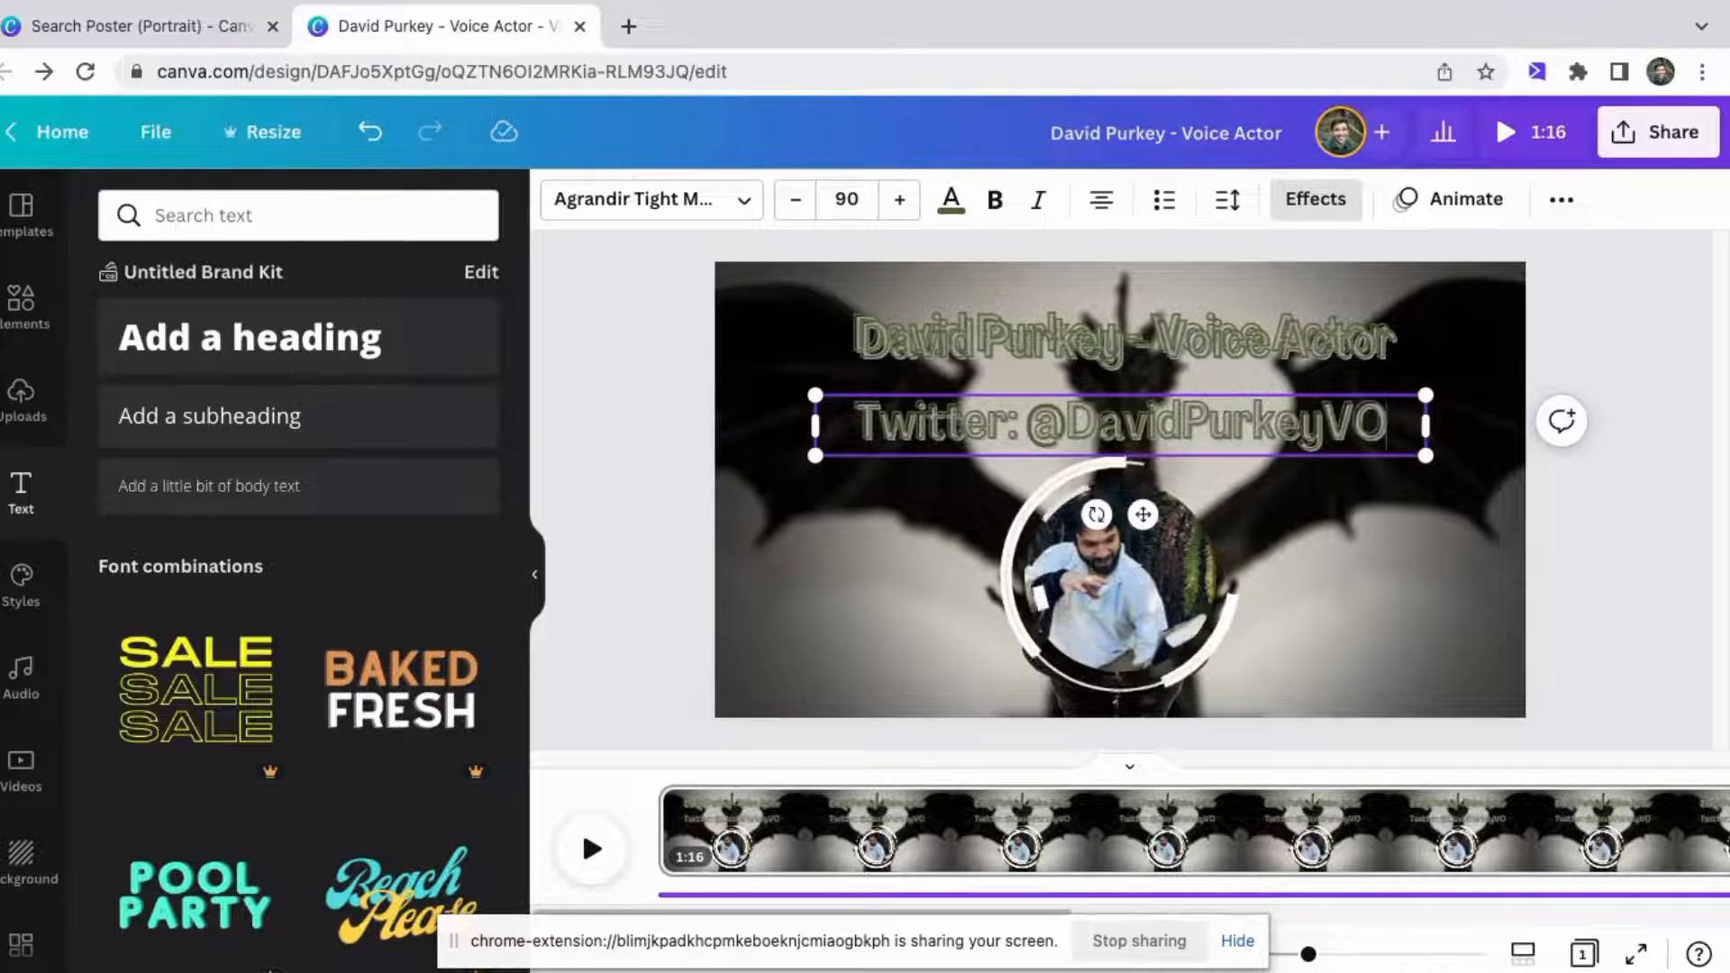
# Shrink the Twitter line, place it just under the title, and delete the leftover stacked copy of the heading.
pyautogui.moveTo(1425, 456); pyautogui.dragTo(1168, 429)
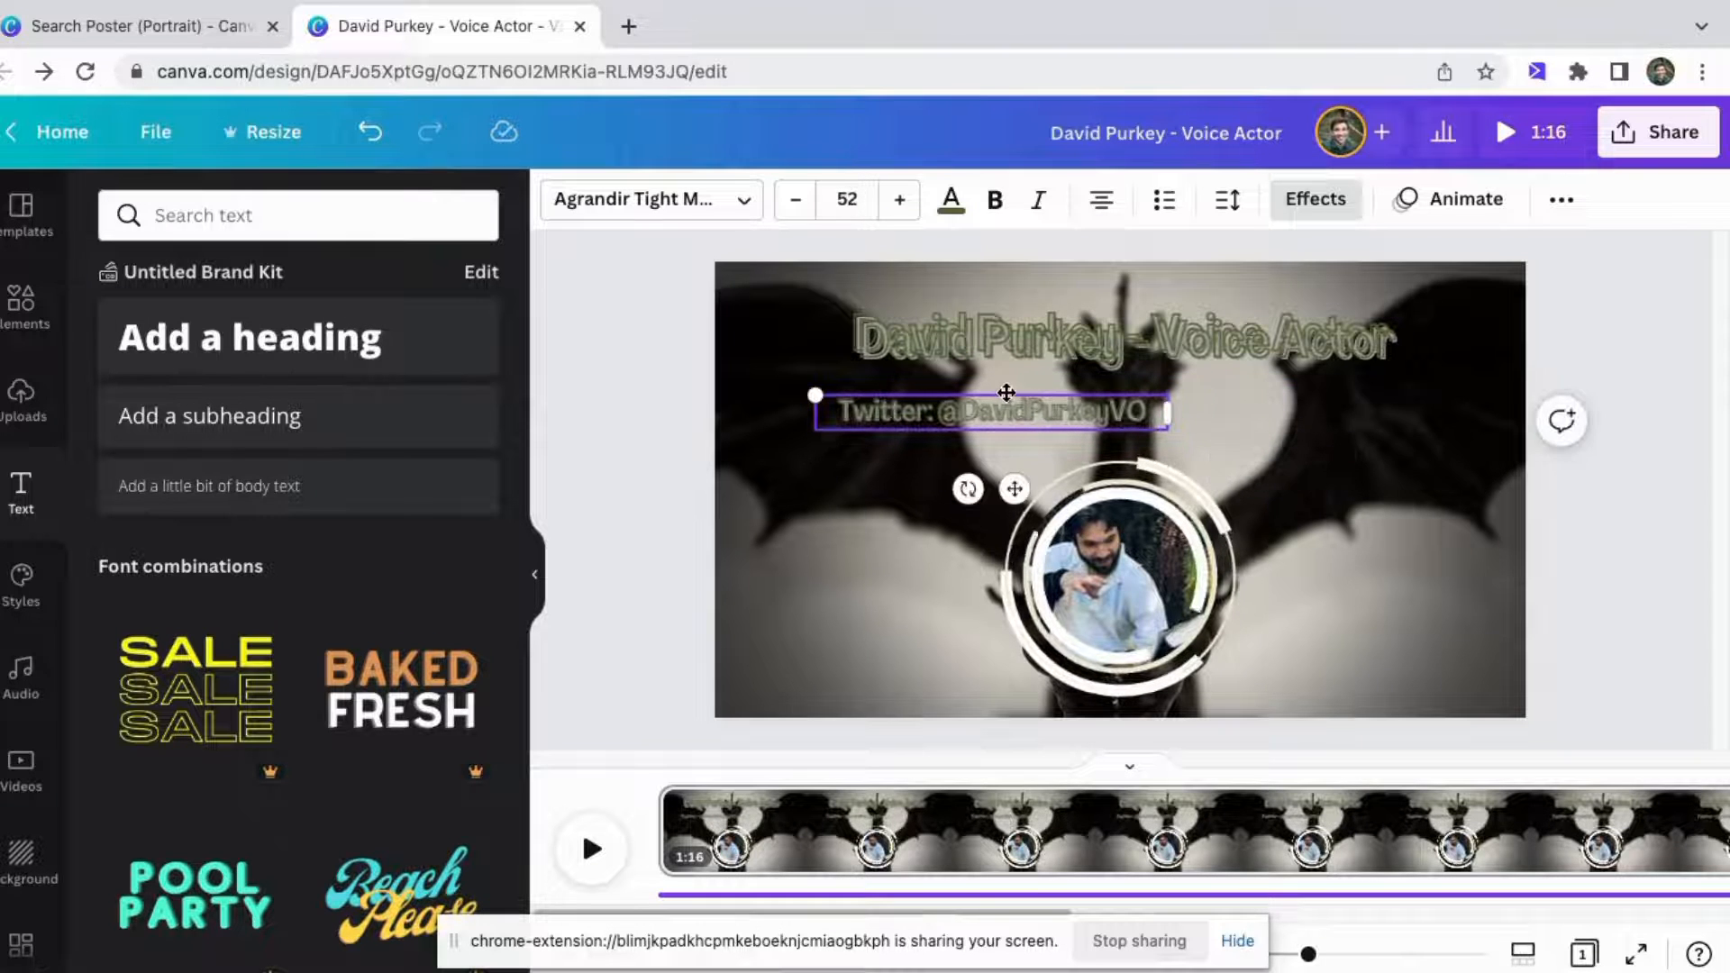
pyautogui.moveTo(1005, 399); pyautogui.dragTo(1067, 429)
pyautogui.click(1072, 344)
pyautogui.press('Delete')
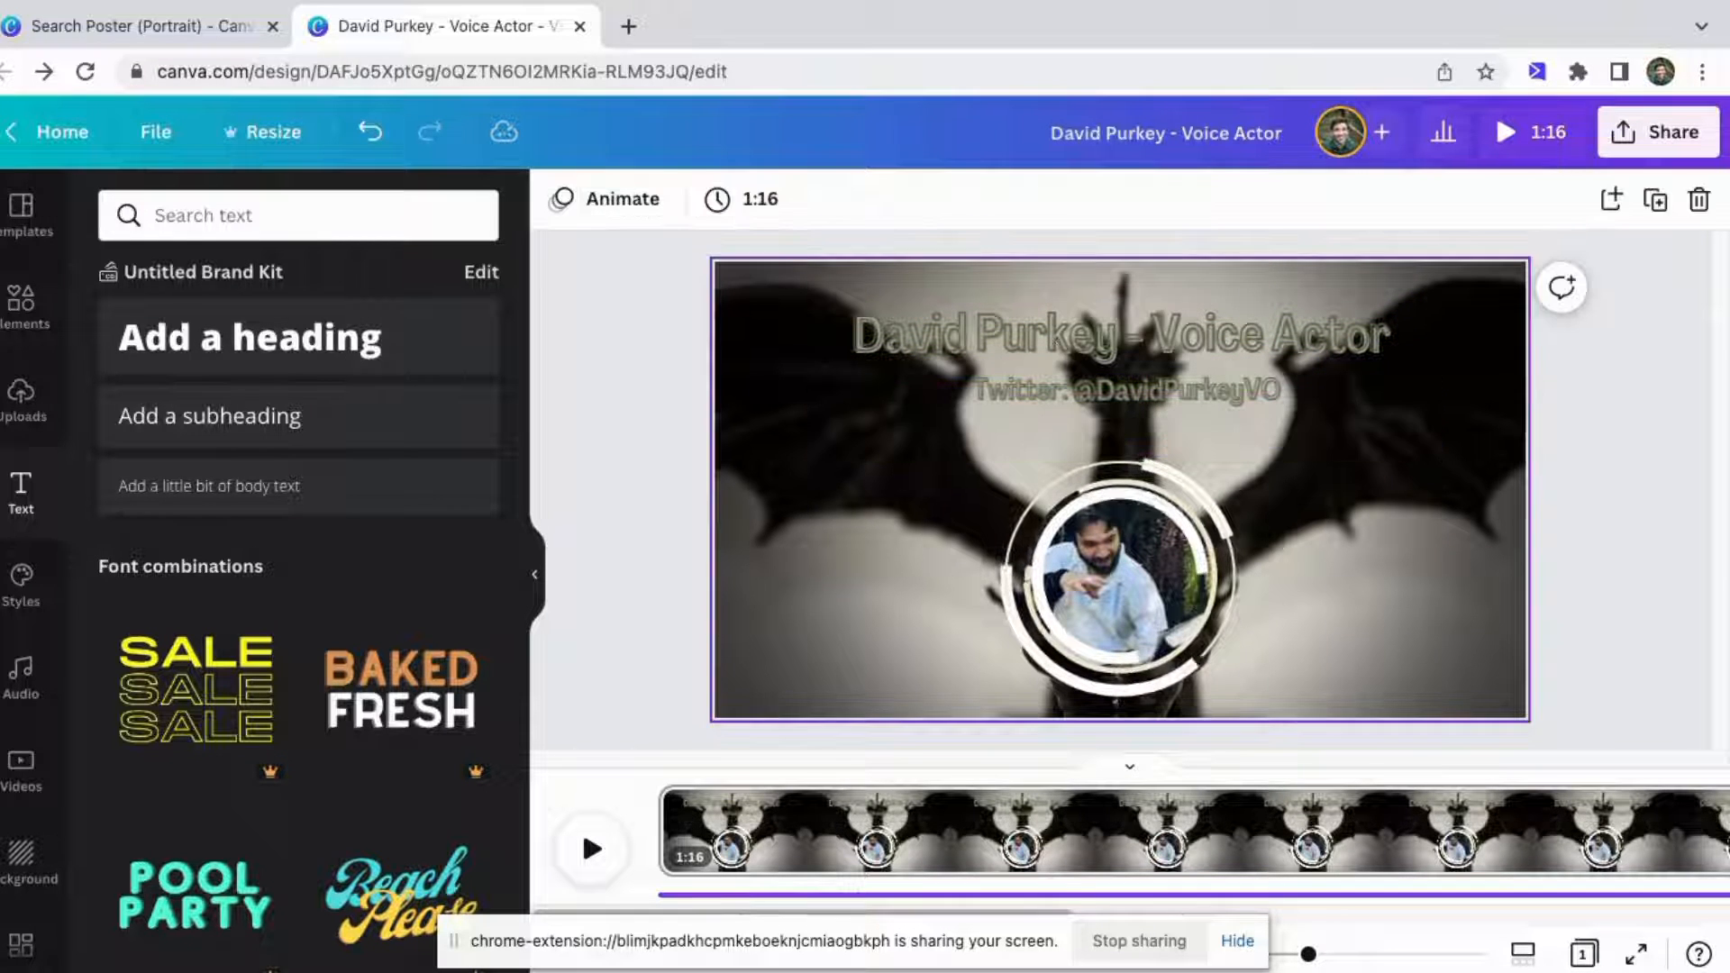
# Separate the stacked copies of the Twitter line, moving one beside the portrait and one just below the first.
pyautogui.click(1054, 389)
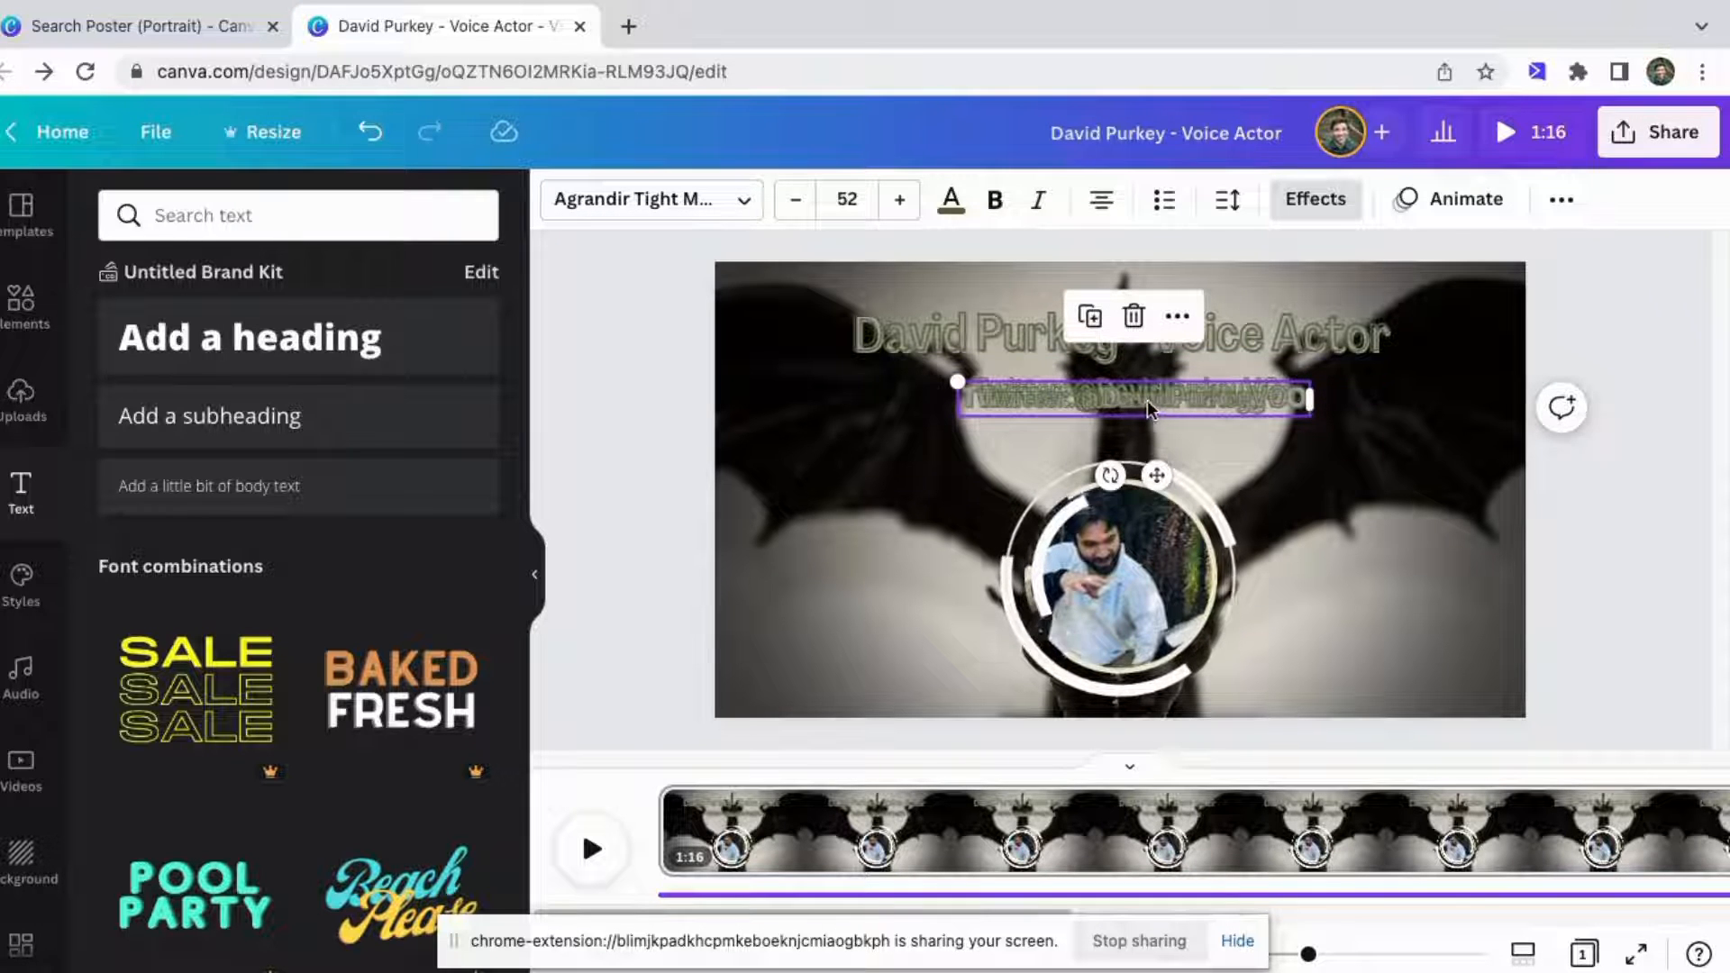
pyautogui.moveTo(1150, 400); pyautogui.dragTo(1337, 564)
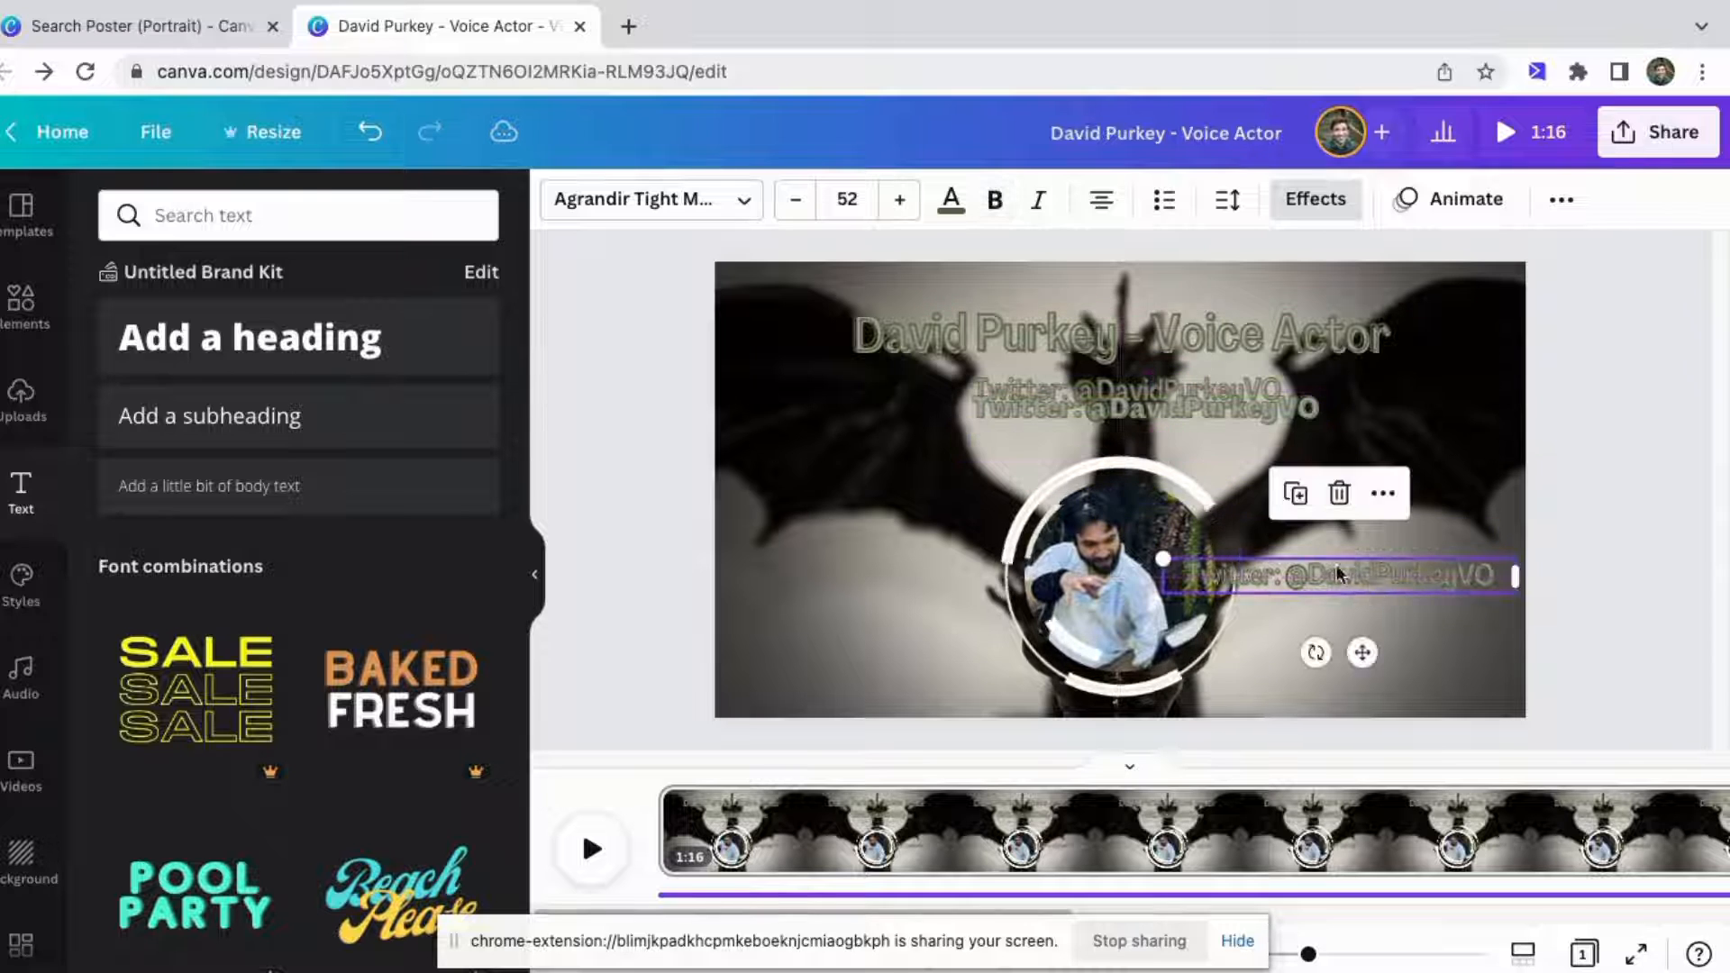
pyautogui.moveTo(1153, 411); pyautogui.dragTo(1143, 436)
pyautogui.click(1045, 384)
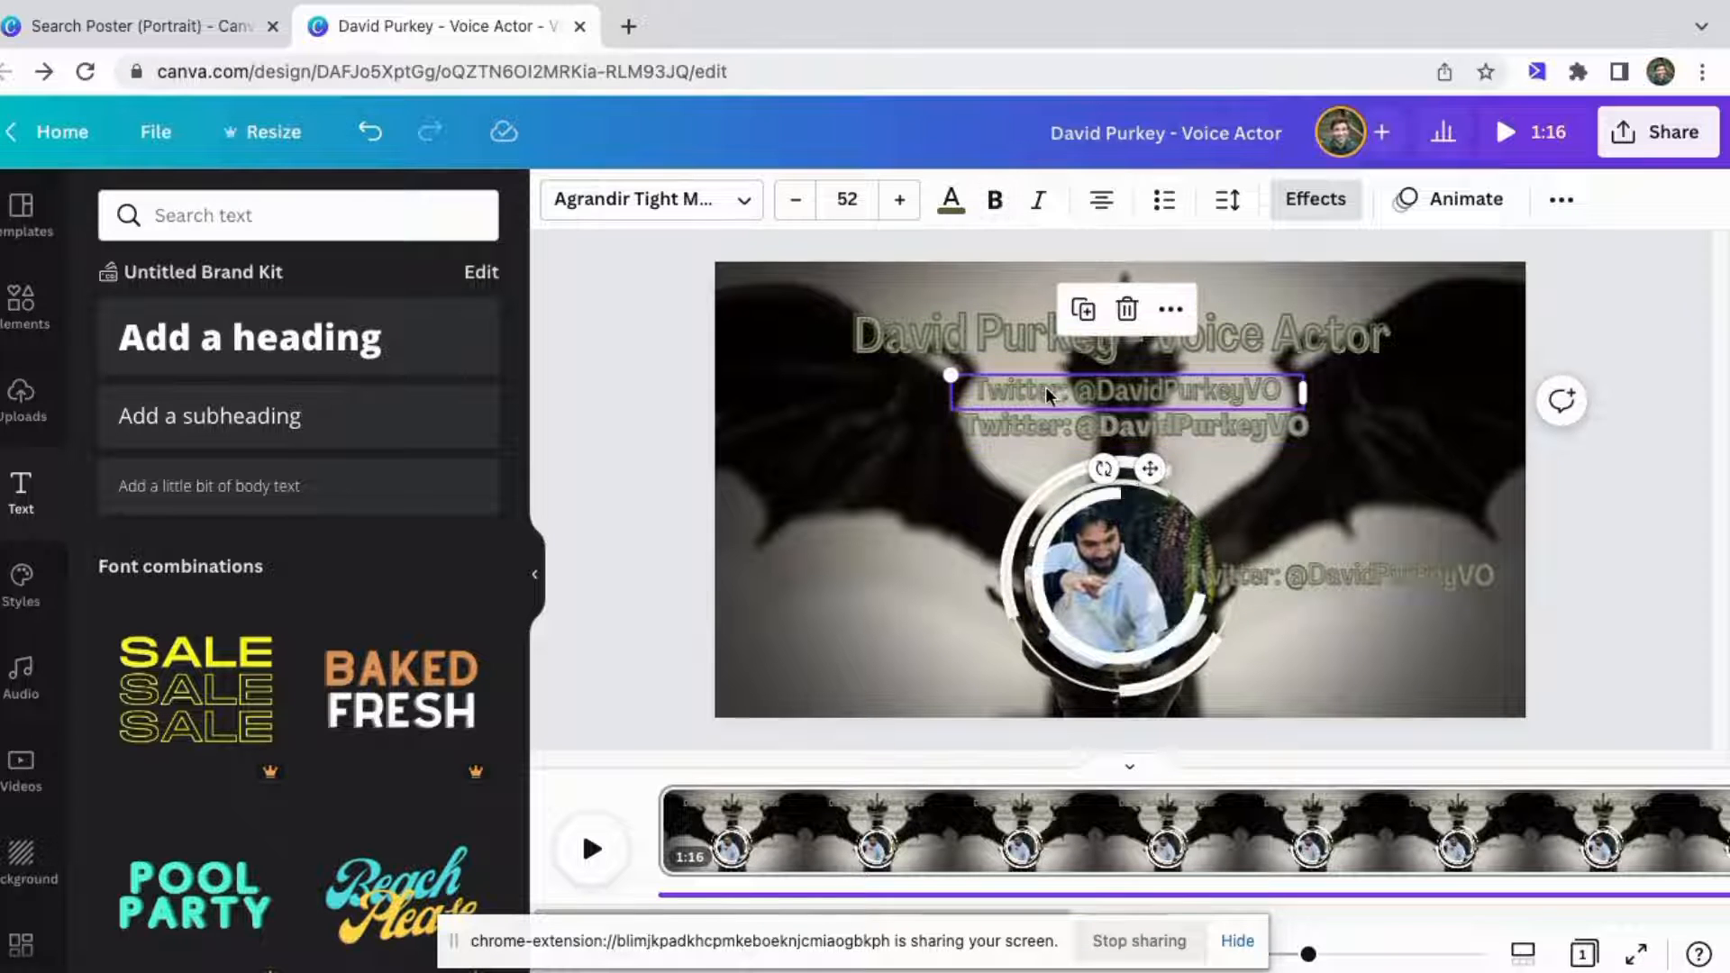
# Turn off bold on the second Twitter line copy.
pyautogui.click(1052, 420)
pyautogui.click(1045, 396)
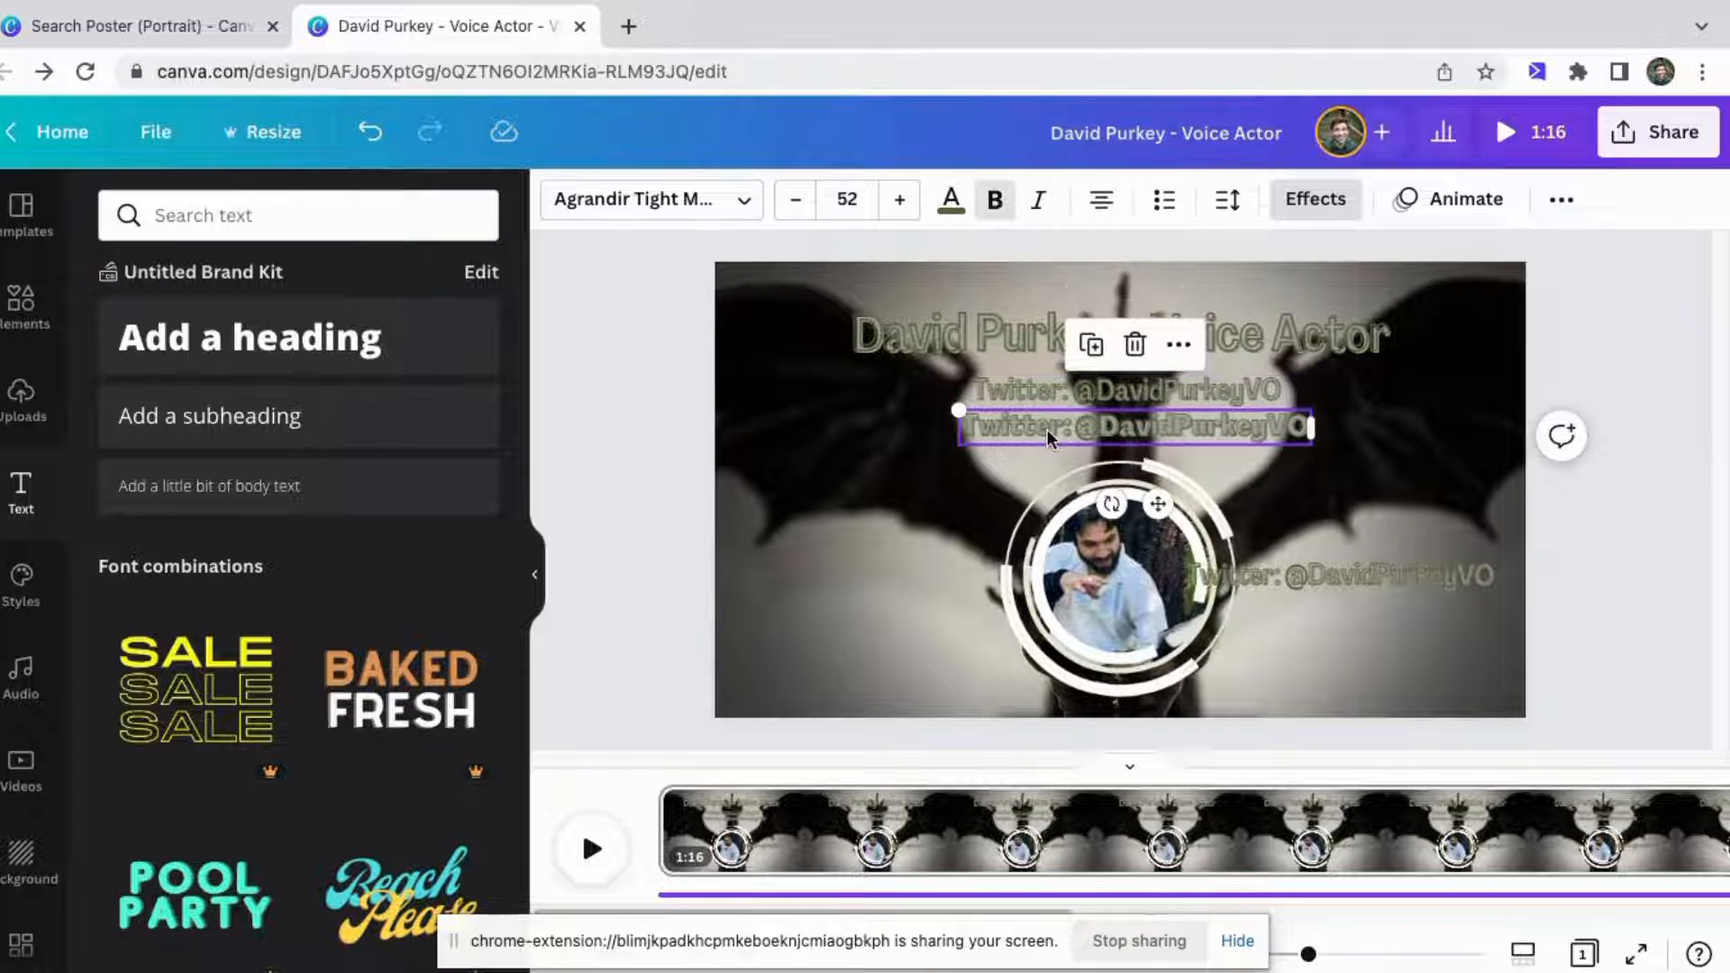
pyautogui.click(1023, 414)
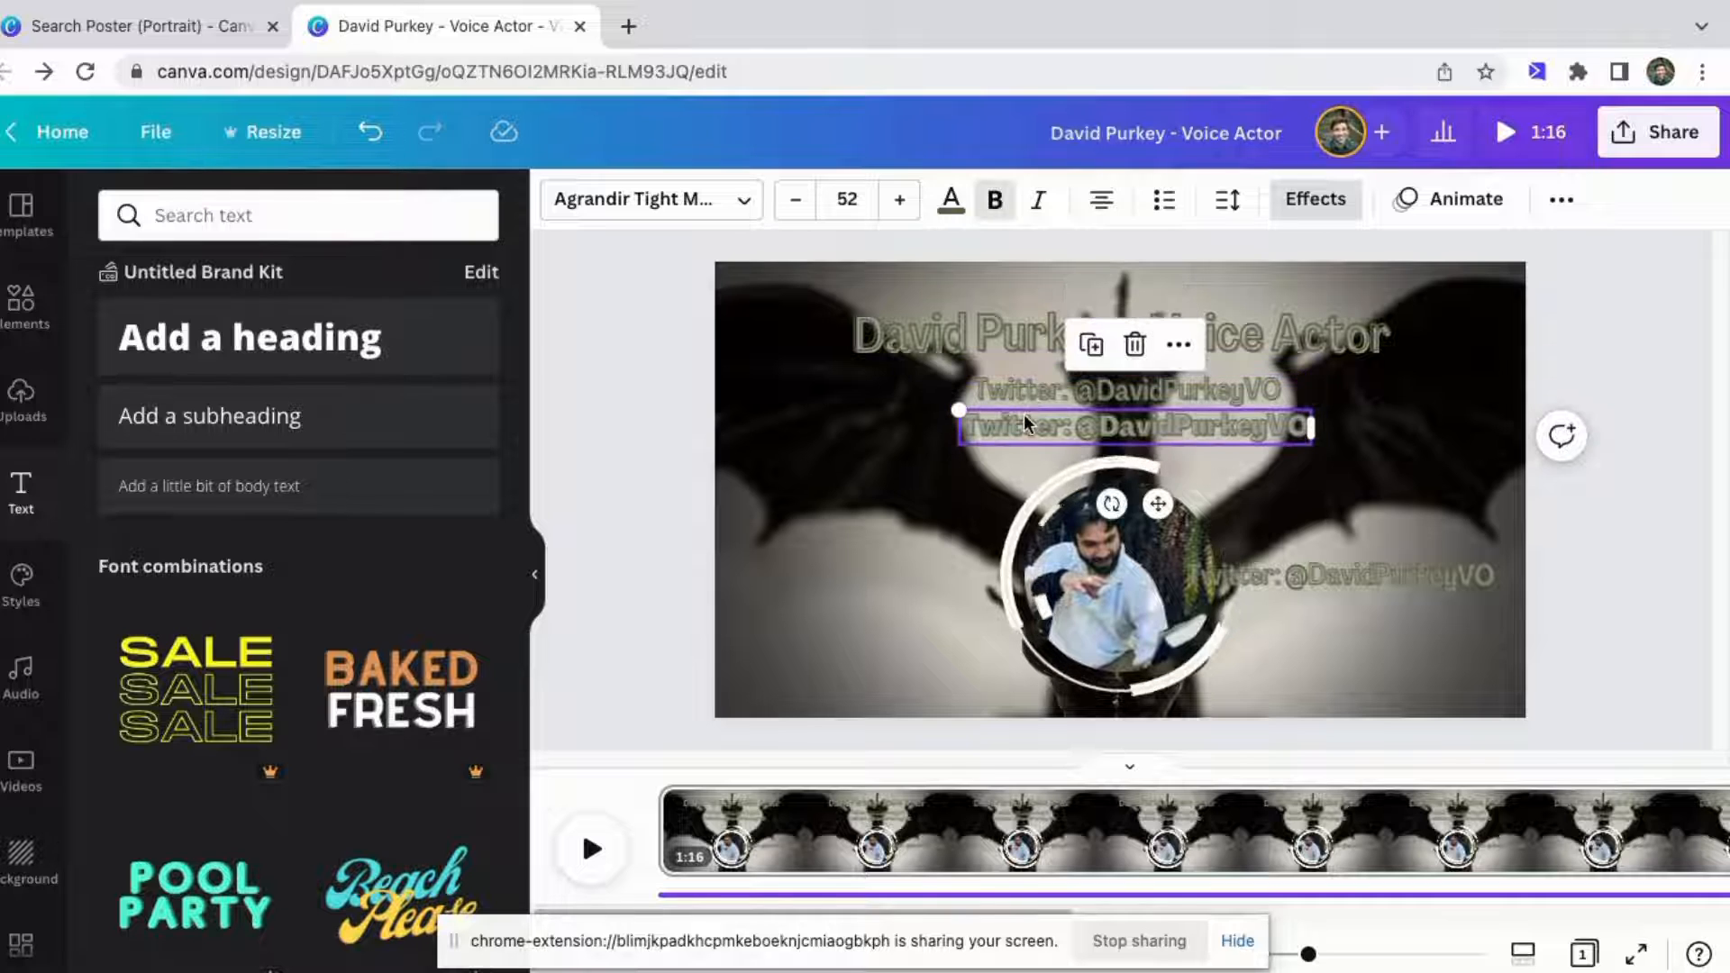
pyautogui.click(998, 200)
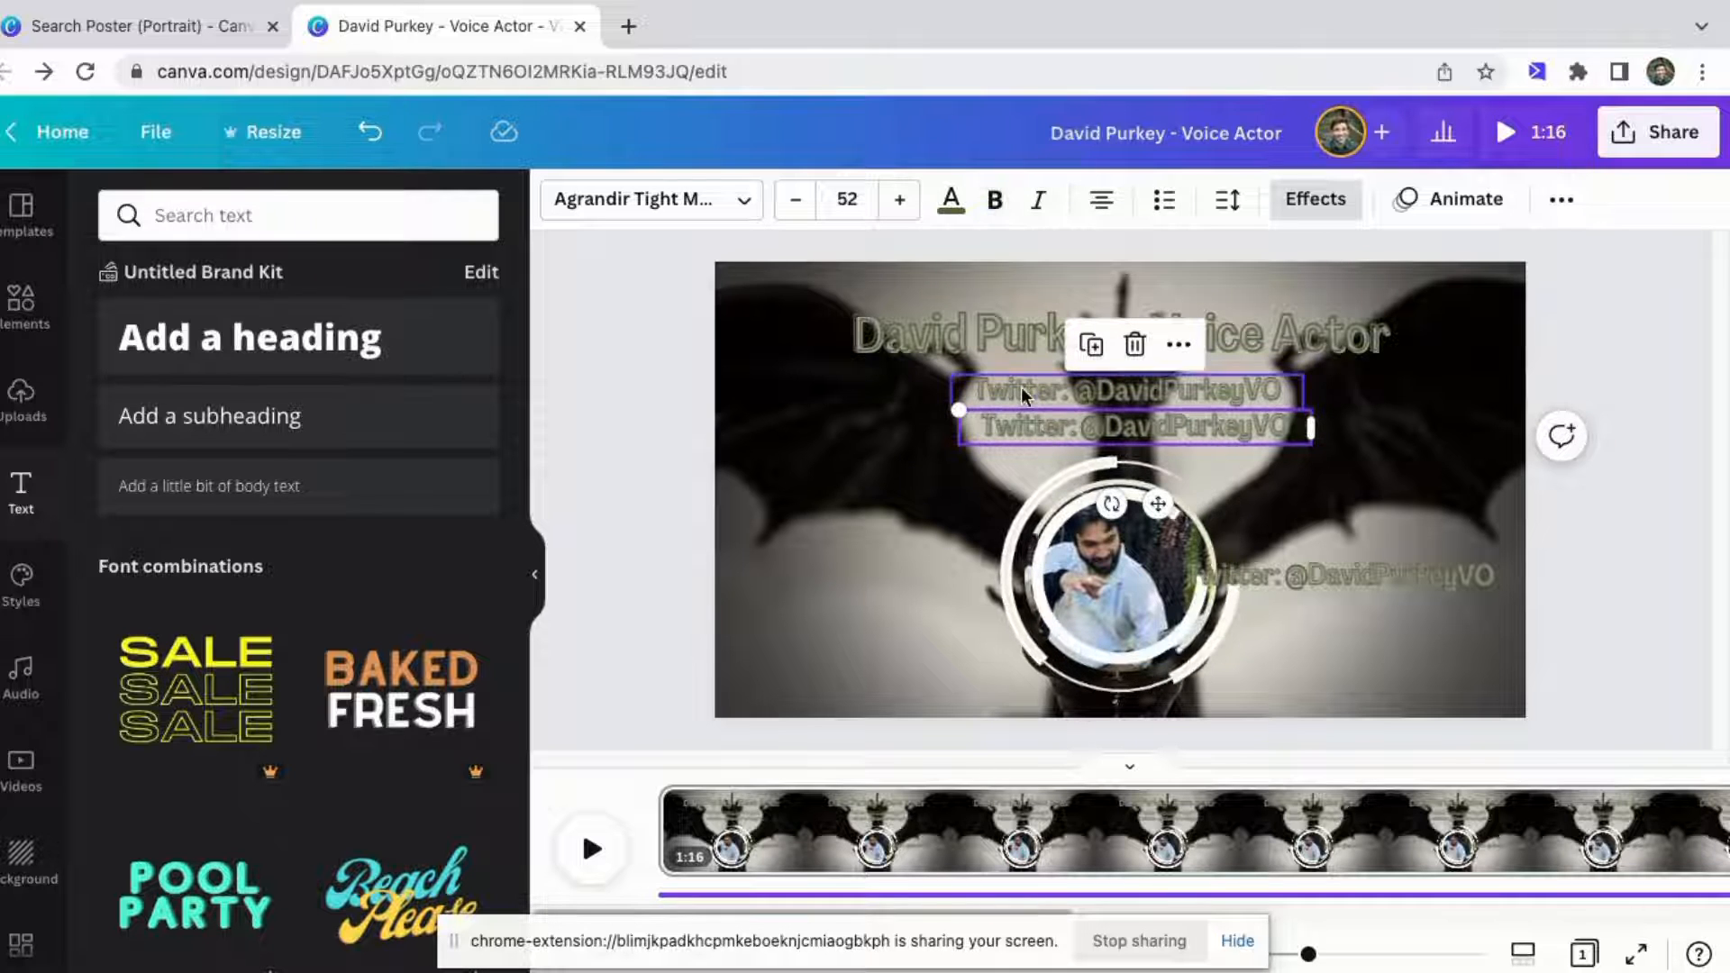
pyautogui.moveTo(1022, 429); pyautogui.dragTo(1017, 433)
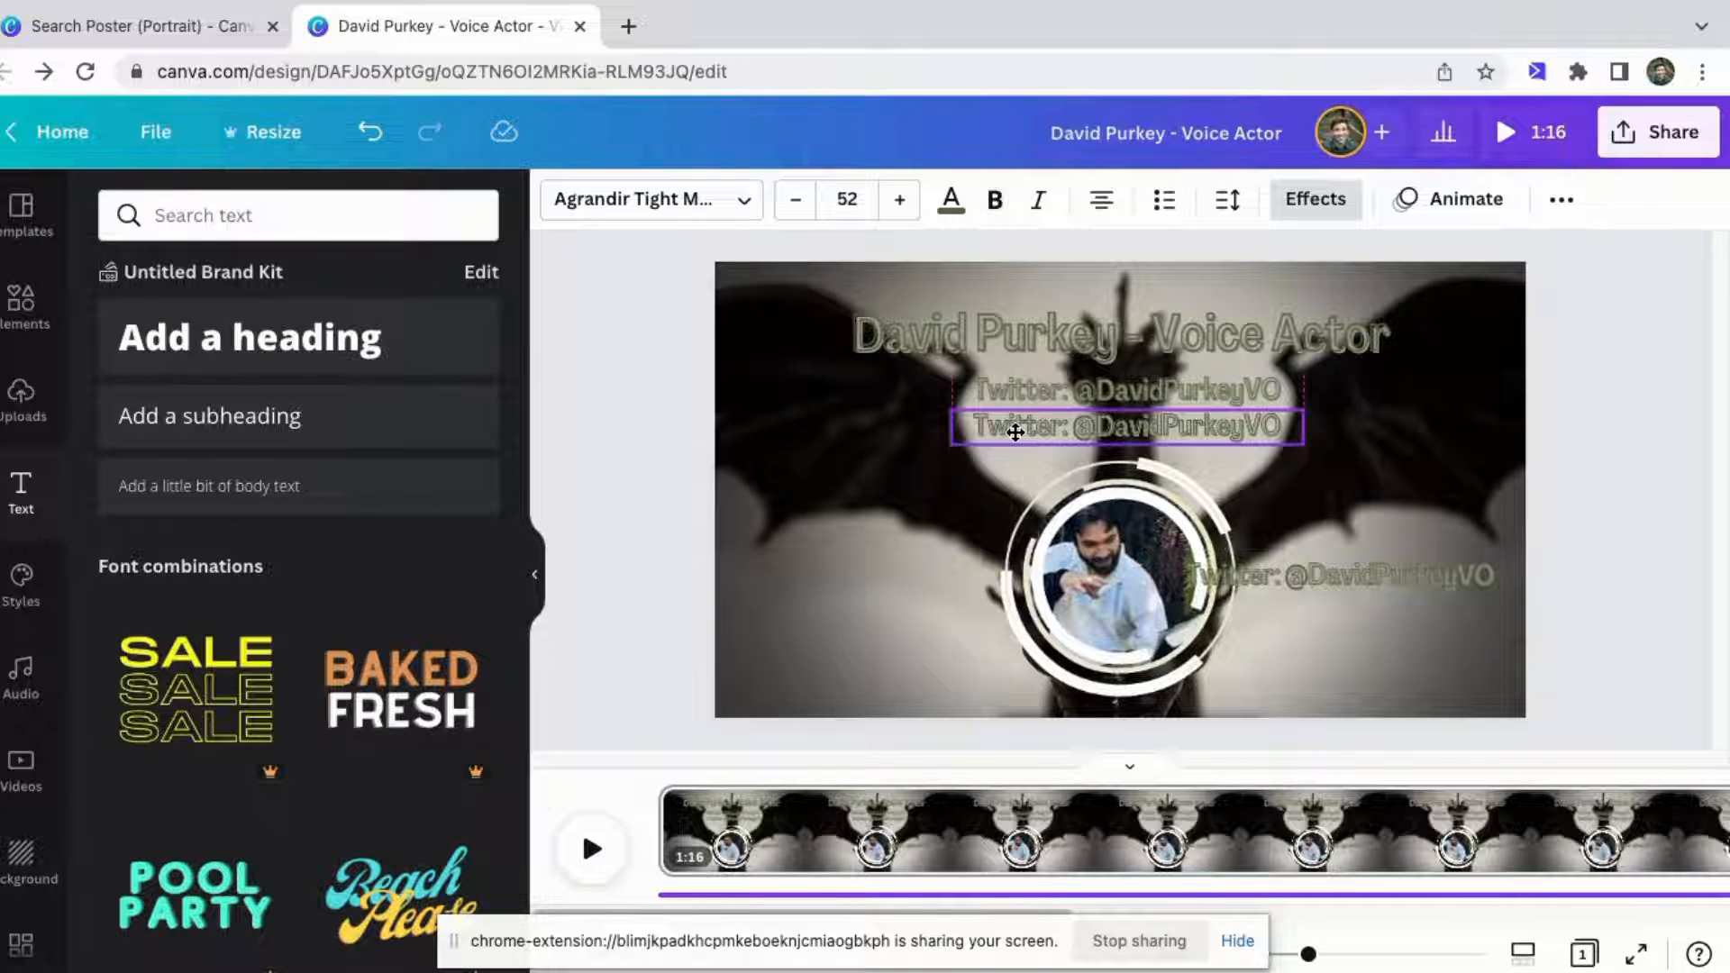
# Replace the second line's text with the label Email: followed by the contact e-mail address.
pyautogui.doubleClick(1067, 425)
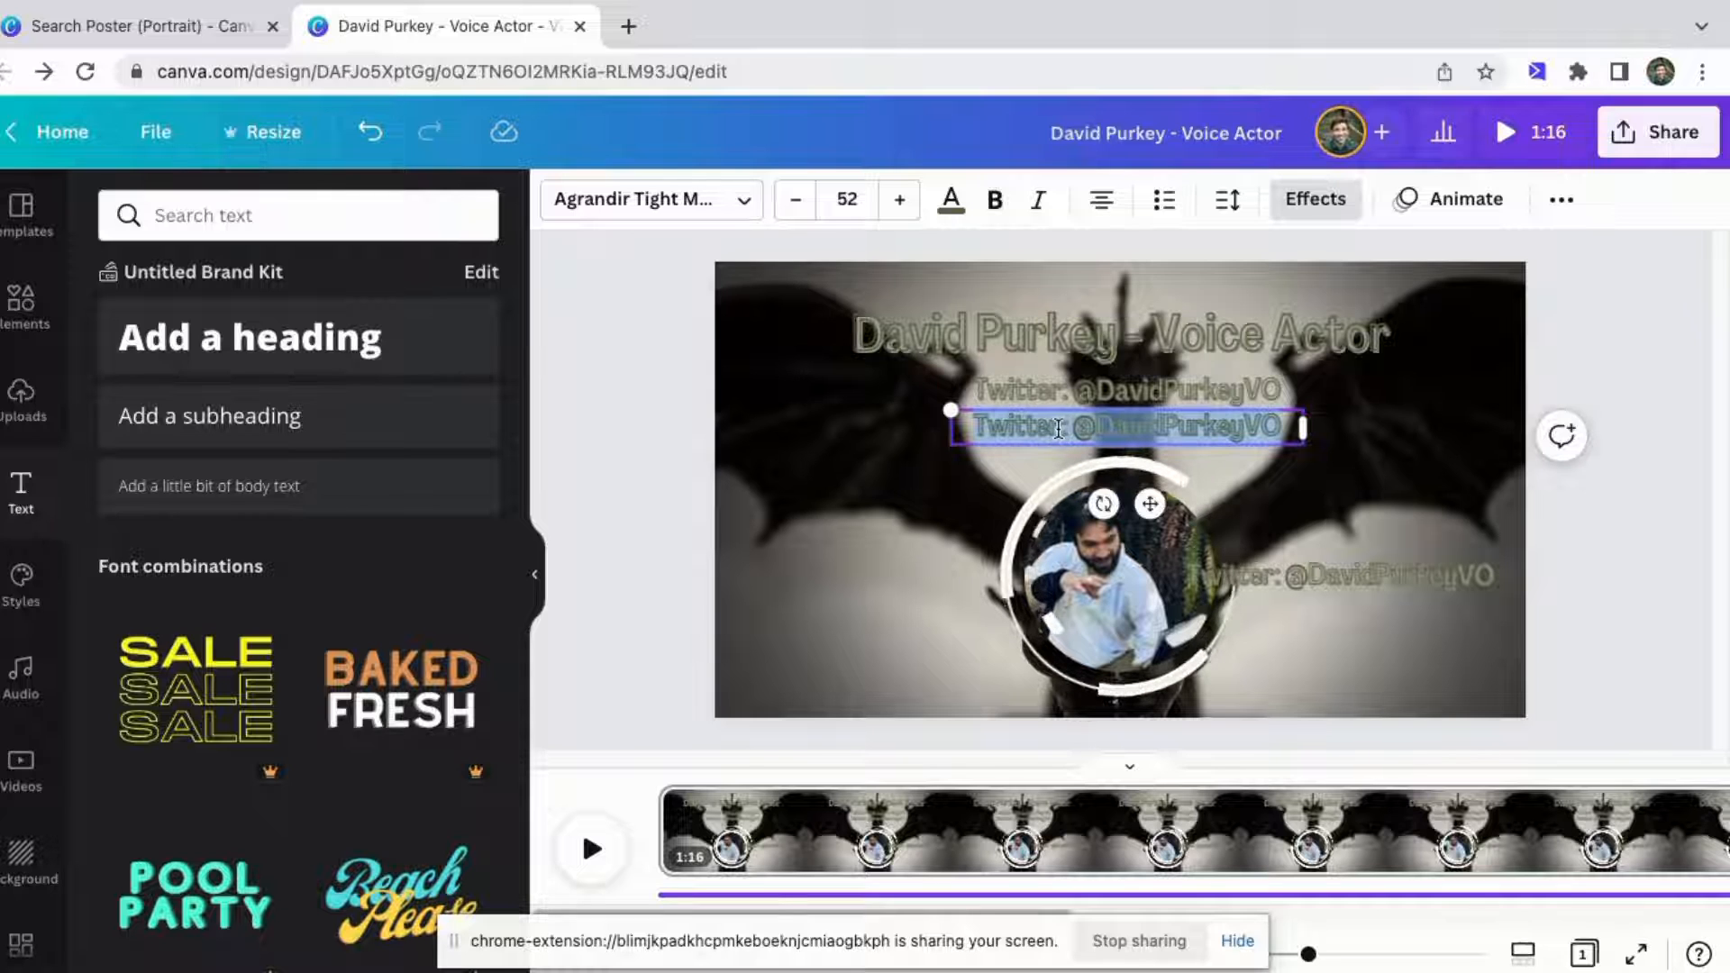
pyautogui.click(1059, 429)
pyautogui.press('BackSpace')
pyautogui.press('BackSpace')
pyautogui.press('BackSpace')
pyautogui.press('BackSpace')
pyautogui.press('BackSpace')
pyautogui.press('BackSpace')
pyautogui.press('BackSpace')
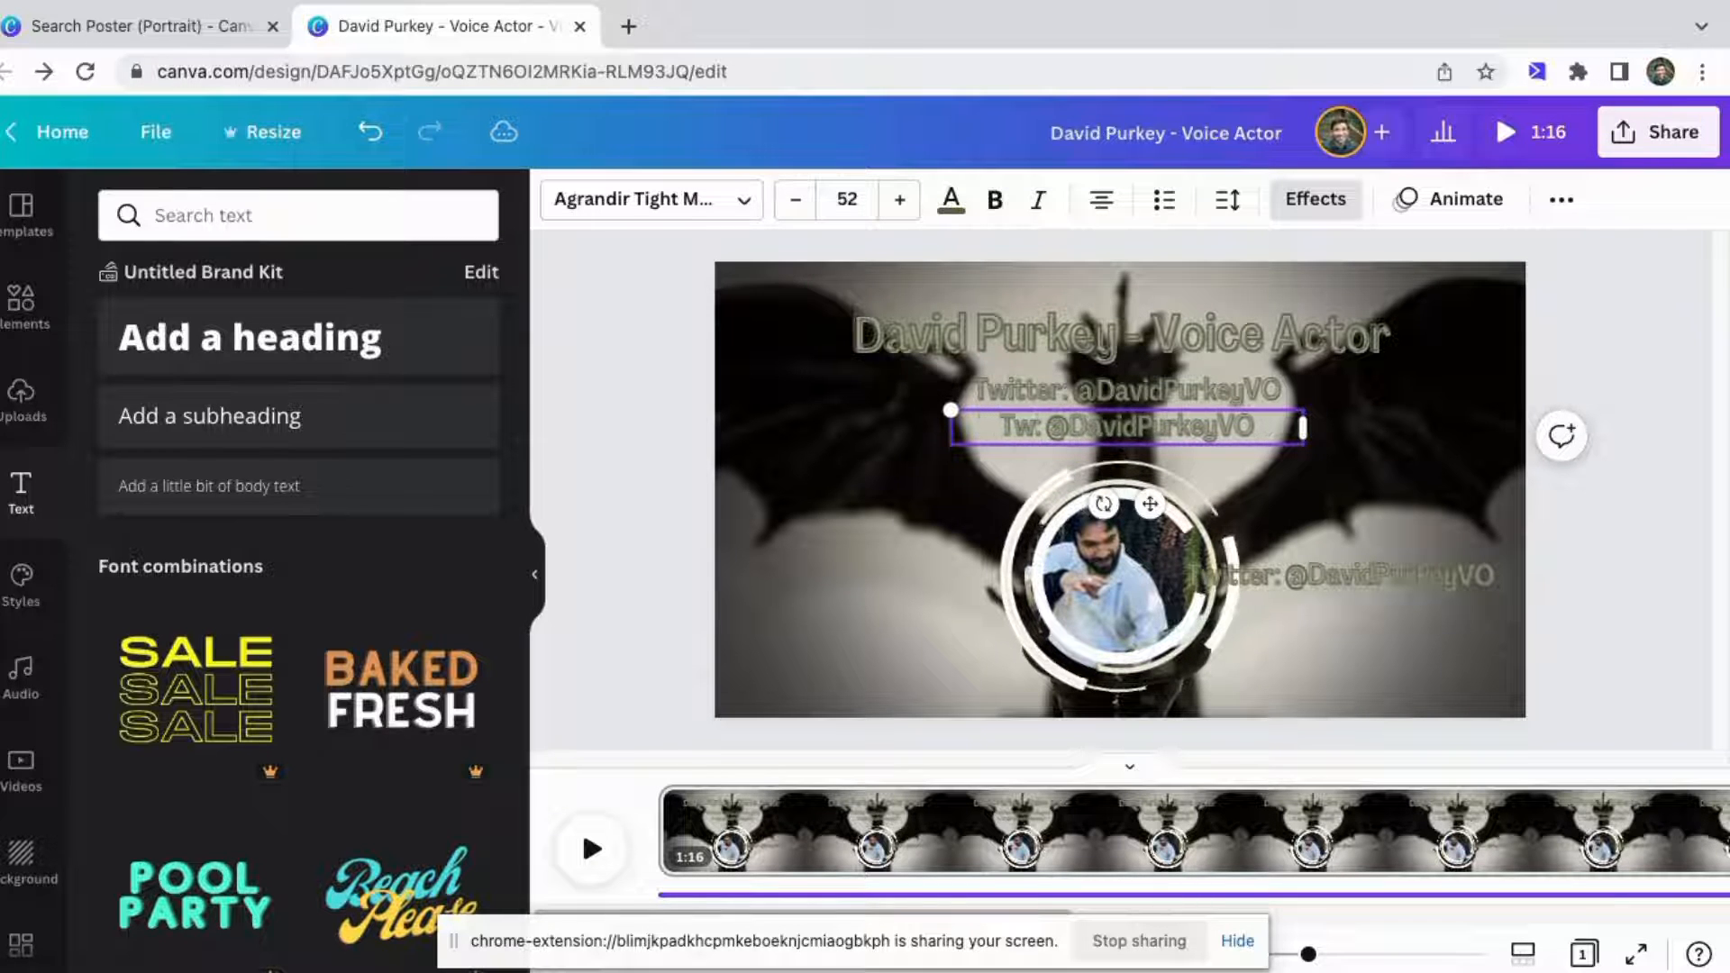
pyautogui.write('Email')
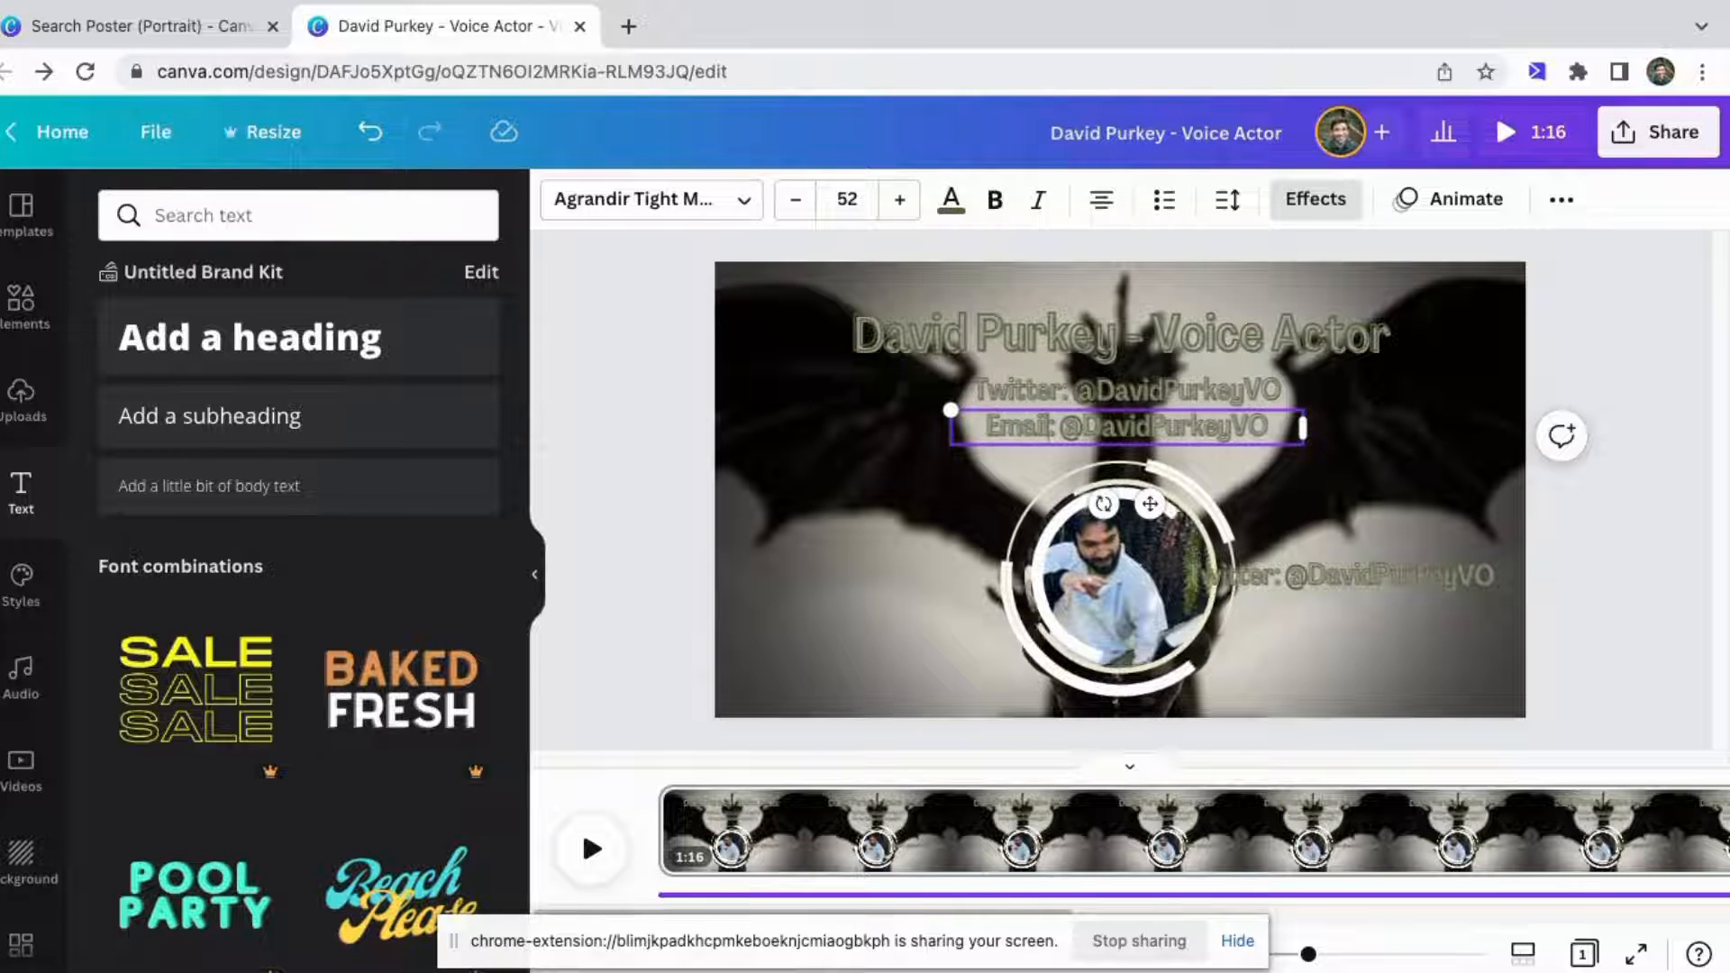
pyautogui.press('BackSpace')
pyautogui.press('BackSpace')
pyautogui.press('BackSpace')
pyautogui.press('BackSpace')
pyautogui.press('BackSpace')
pyautogui.press('BackSpace')
pyautogui.press('BackSpace')
pyautogui.press('BackSpace')
pyautogui.press('BackSpace')
pyautogui.press('BackSpace')
pyautogui.press('BackSpace')
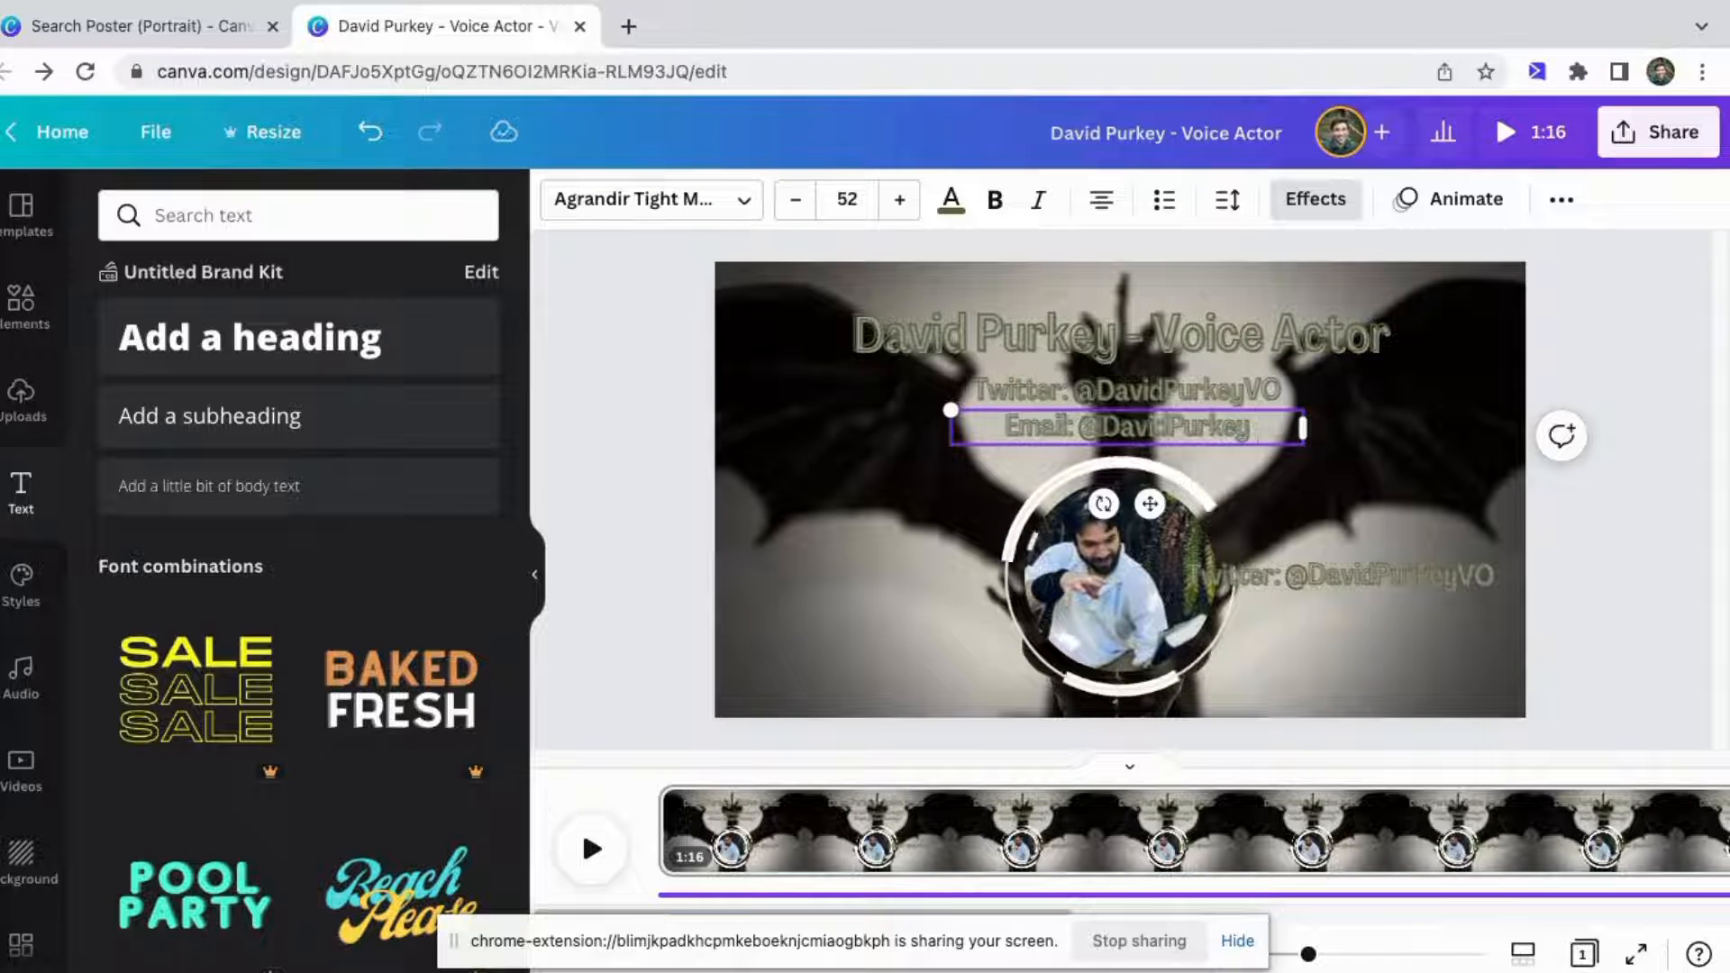
pyautogui.press('BackSpace')
pyautogui.press('BackSpace')
pyautogui.press('BackSpace')
pyautogui.press('BackSpace')
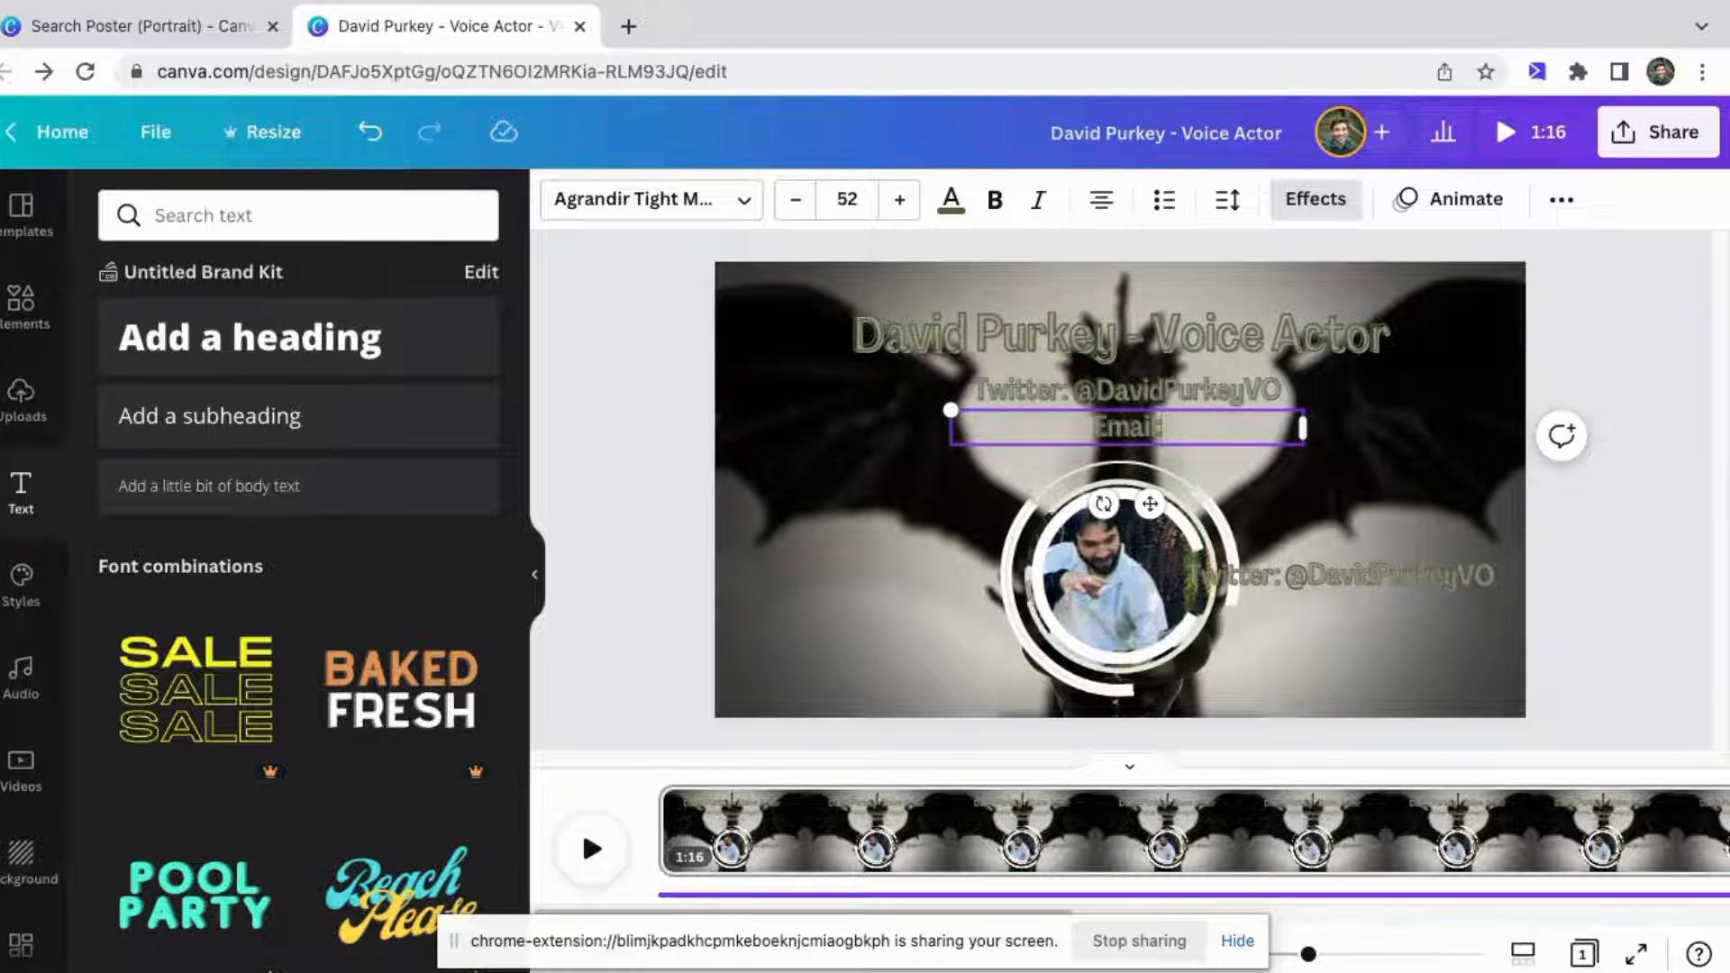
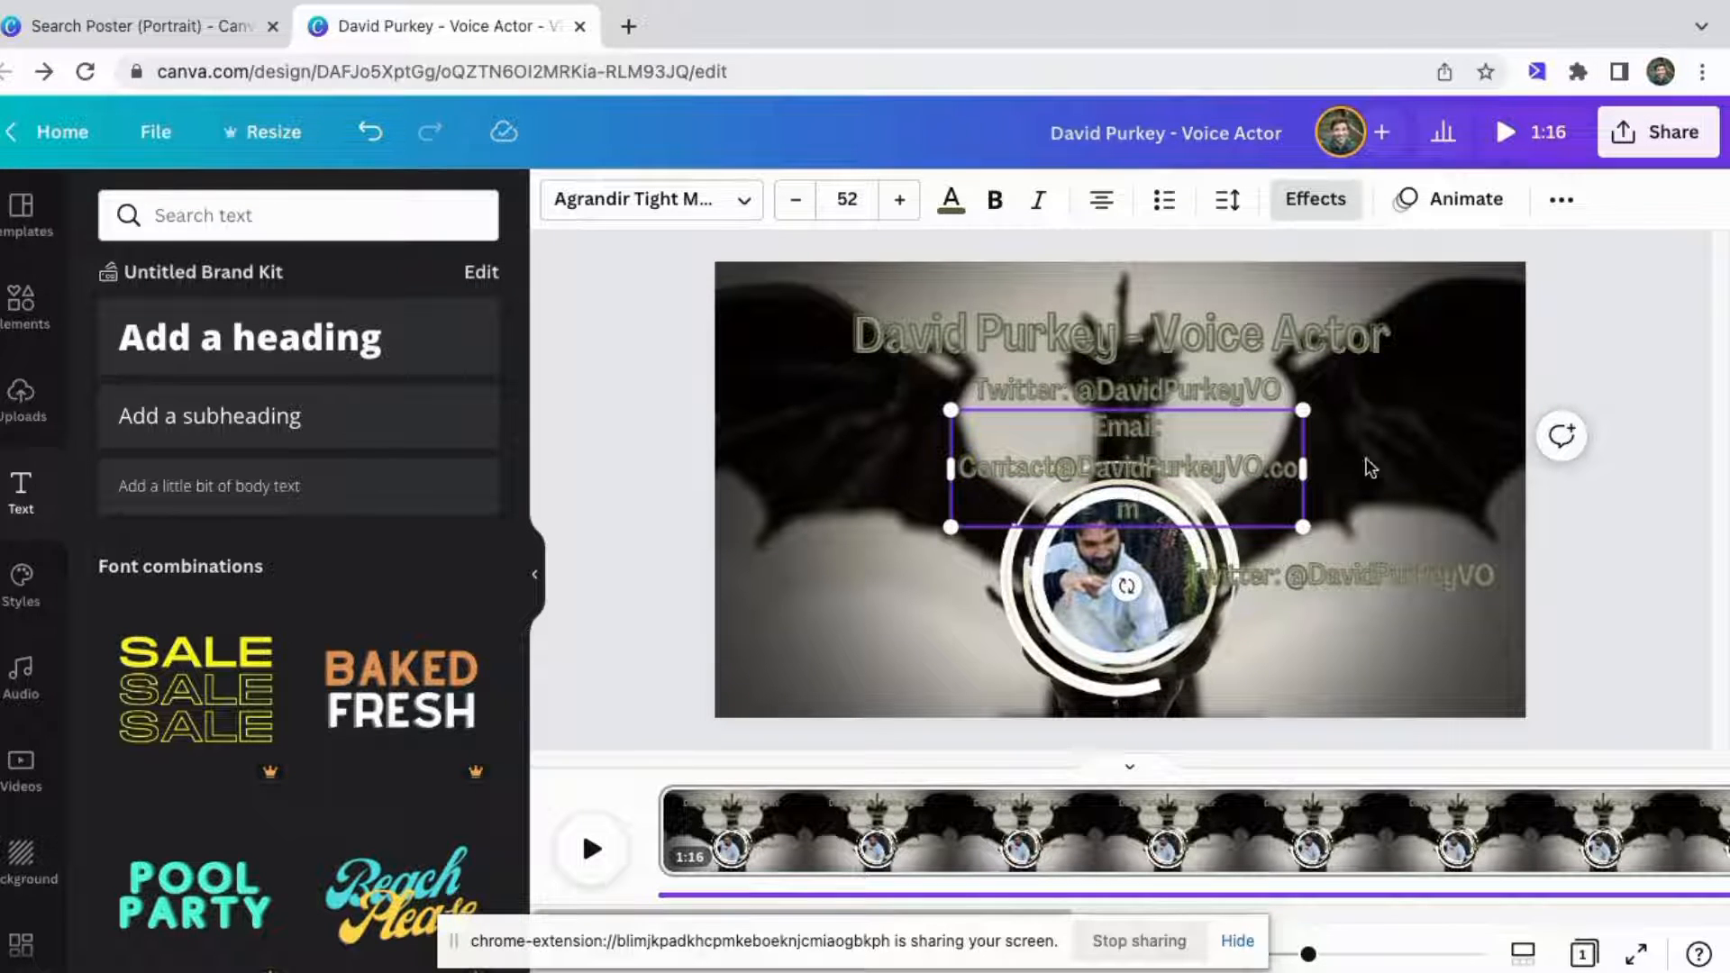
# Widen the e-mail line so it fits on one line and center it horizontally on the canvas.
pyautogui.moveTo(1316, 473); pyautogui.dragTo(1436, 478)
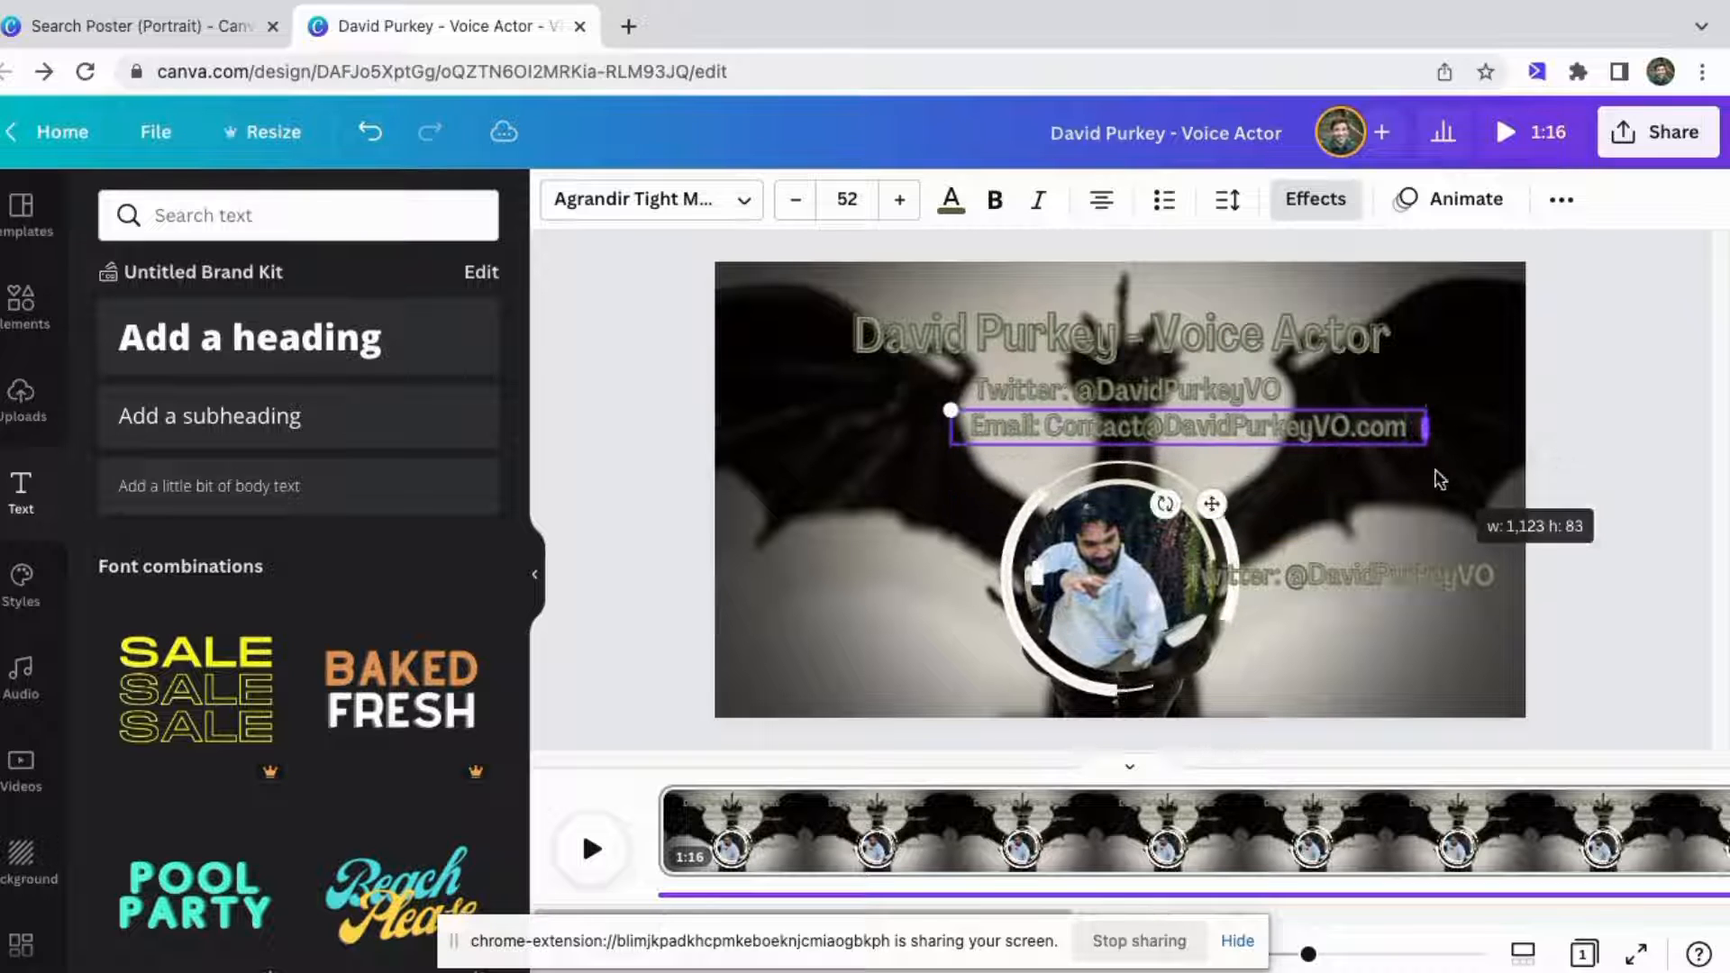
pyautogui.moveTo(1245, 406); pyautogui.dragTo(1230, 406)
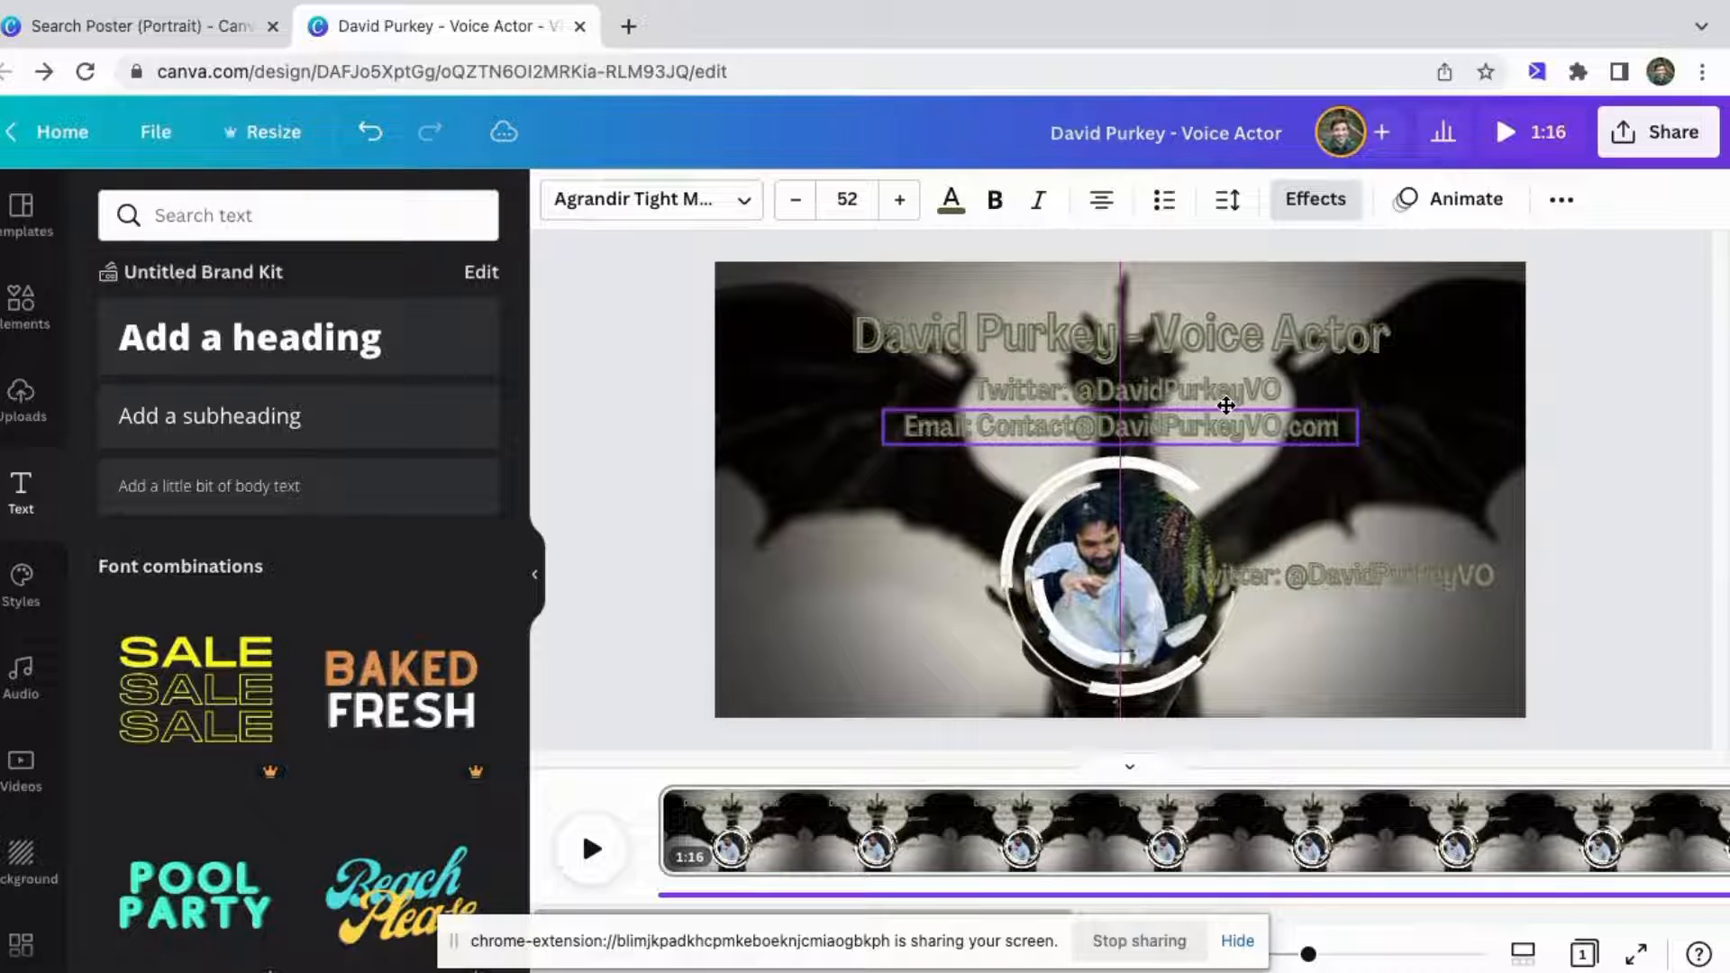
pyautogui.click(1327, 522)
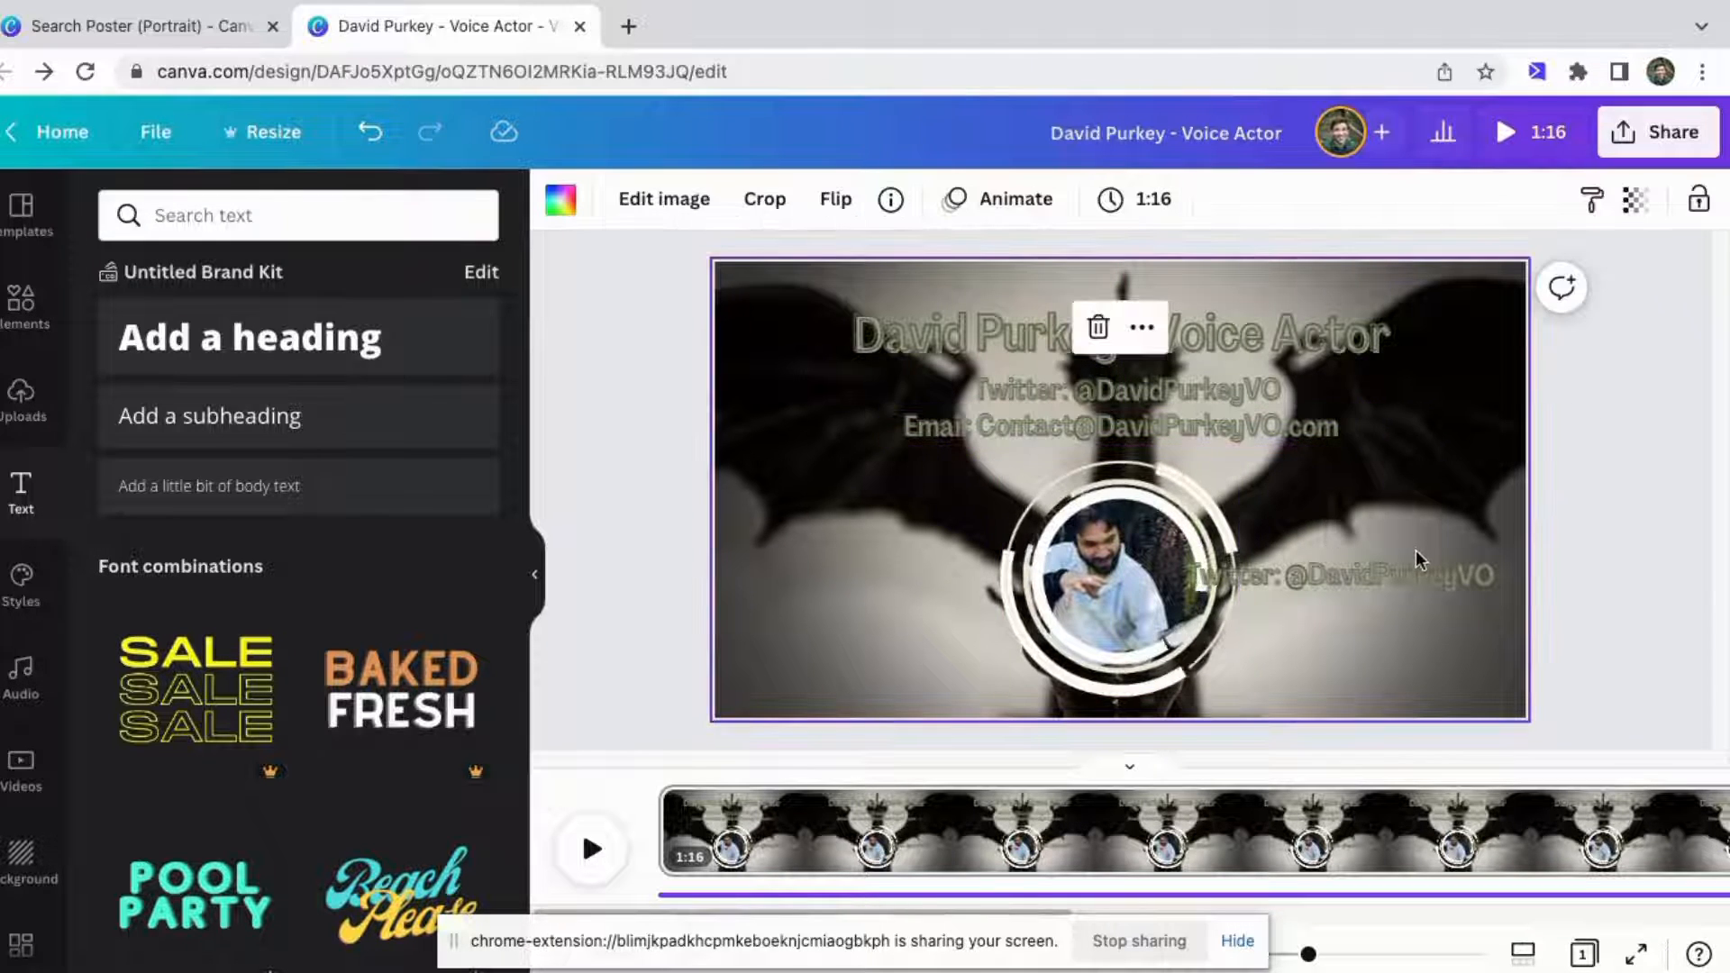
pyautogui.click(1373, 573)
# Reposition the Twitter and e-mail lines so they sit stacked directly beneath the title.
pyautogui.click(1138, 389)
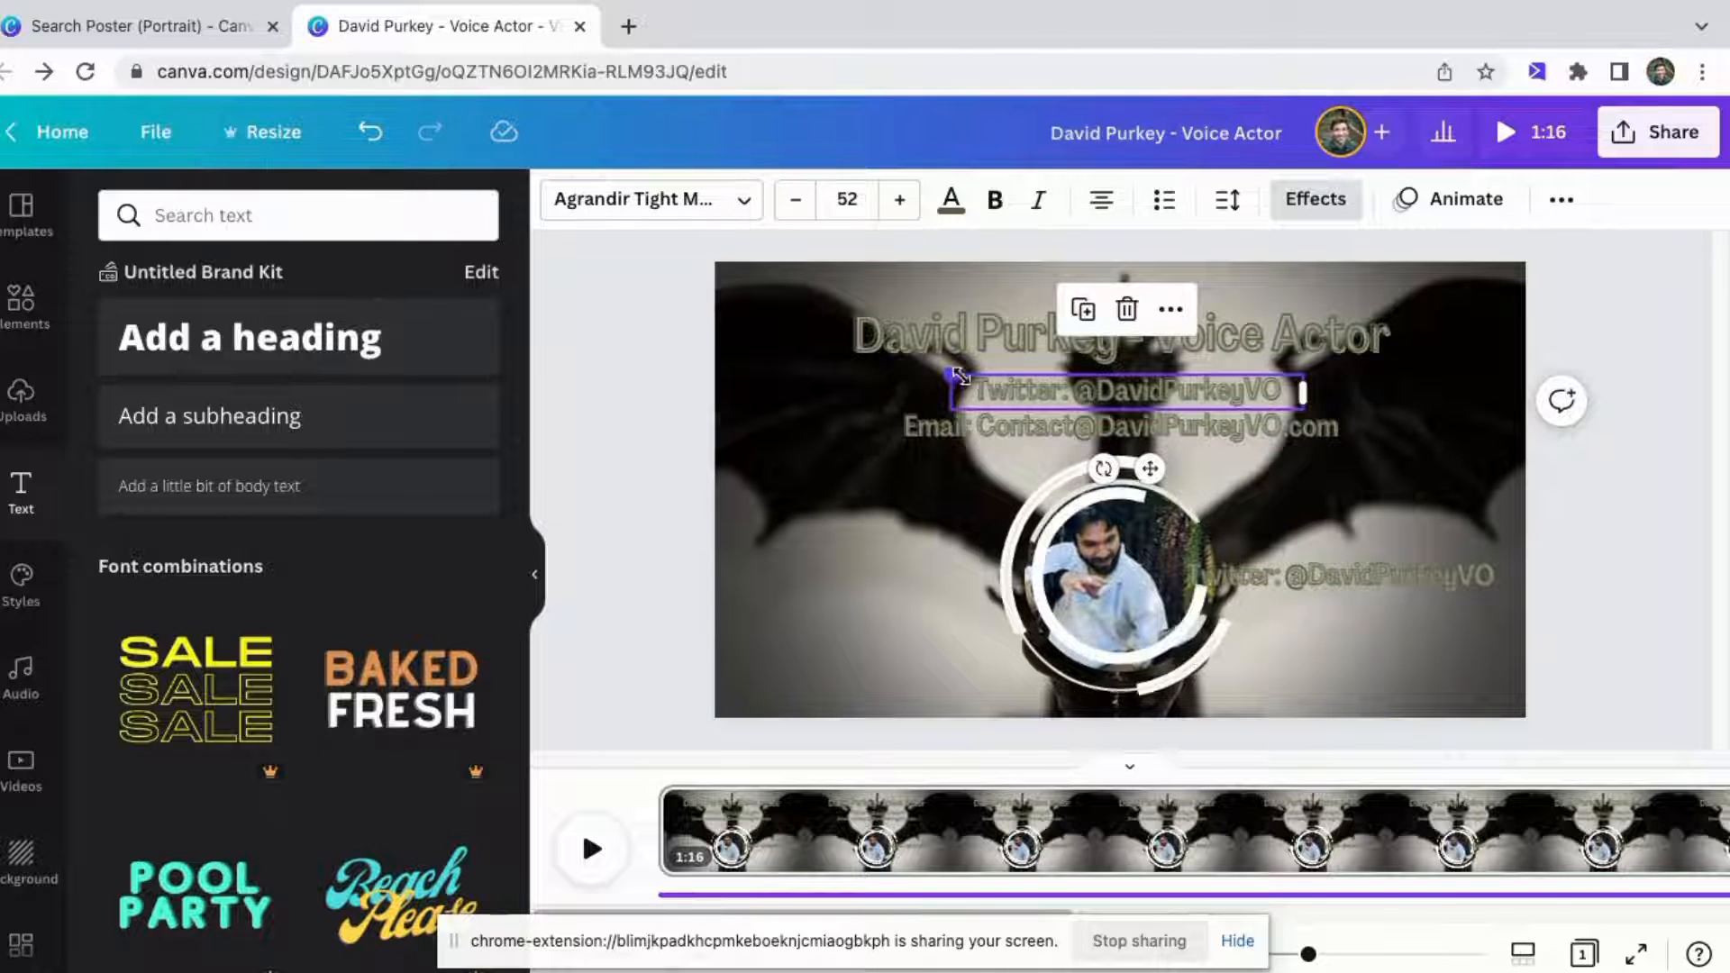
pyautogui.moveTo(957, 374); pyautogui.dragTo(1001, 379)
pyautogui.moveTo(1139, 391); pyautogui.dragTo(1072, 413)
pyautogui.click(1072, 422)
pyautogui.click(1058, 389)
pyautogui.click(1035, 420)
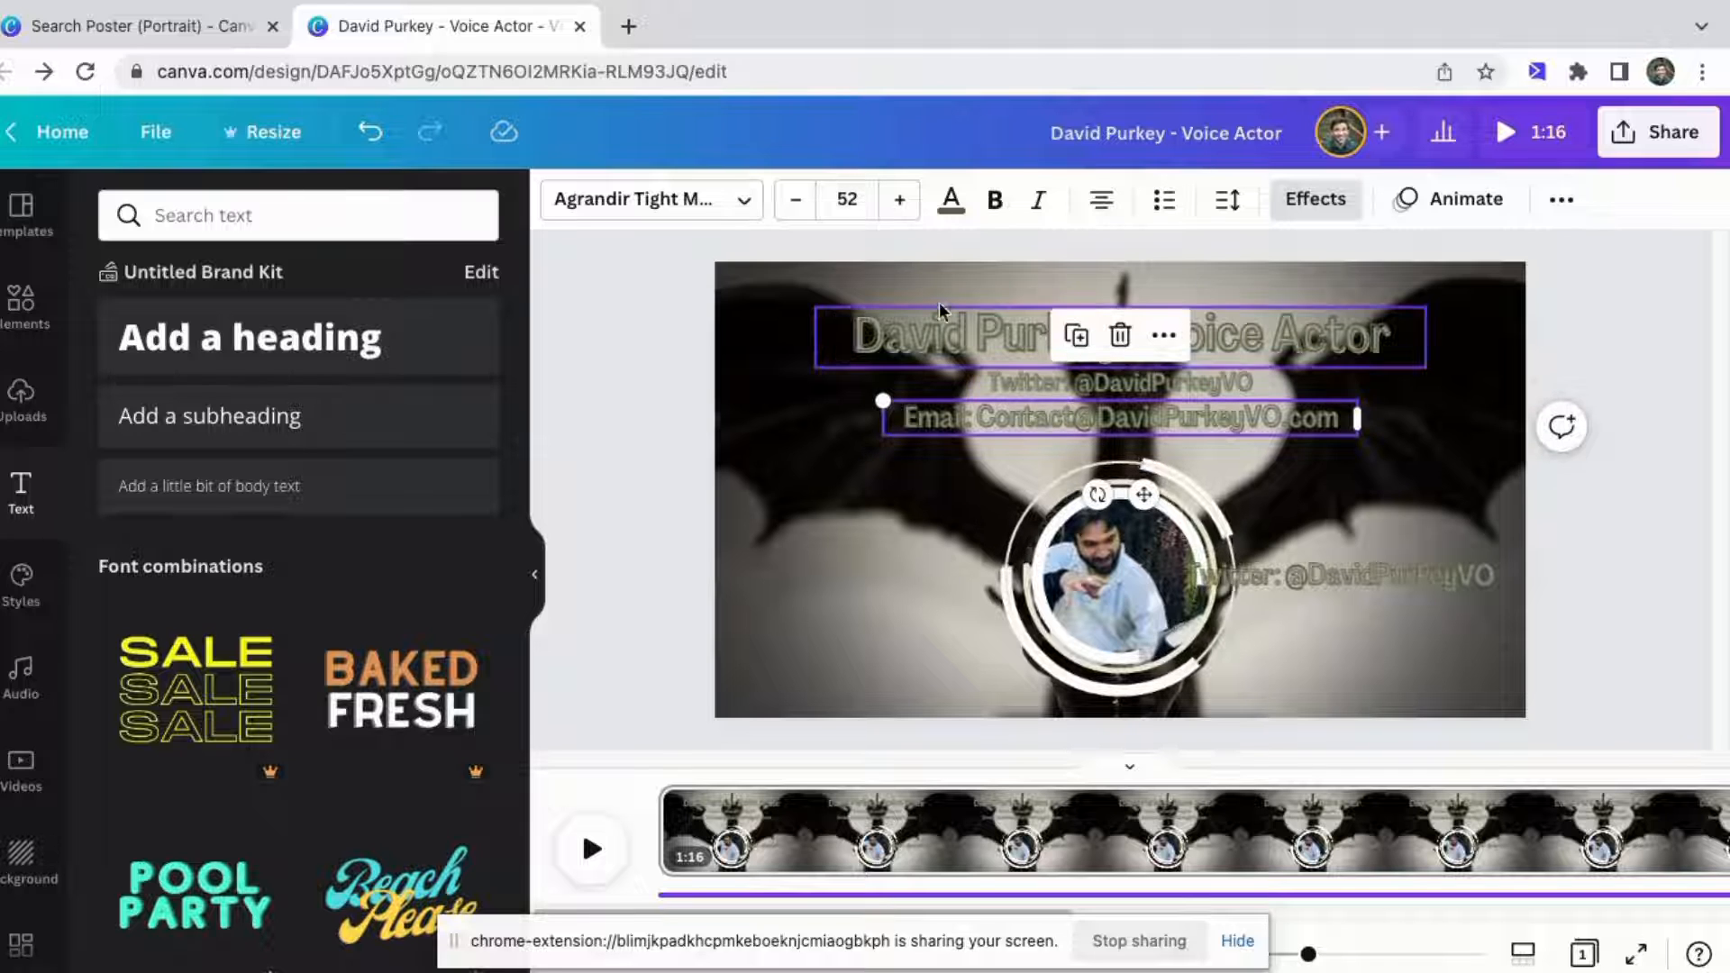
# Set the e-mail line's font size to 44.8.
pyautogui.click(847, 199)
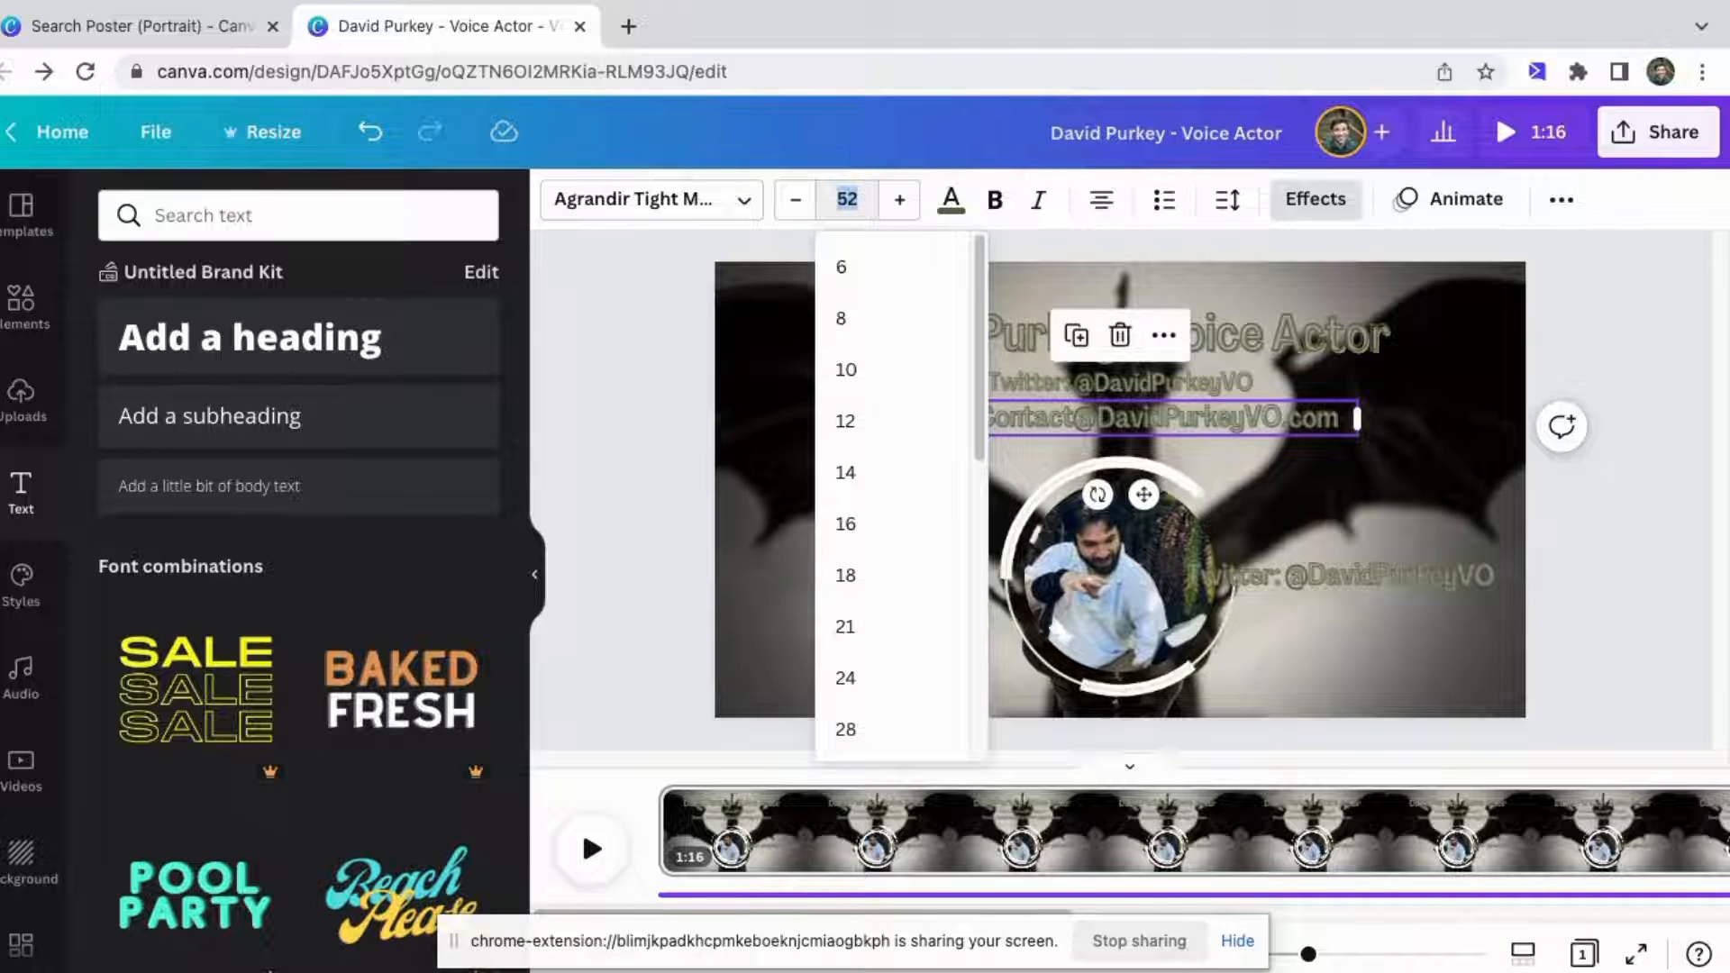
pyautogui.write('44.8')
pyautogui.press('Return')
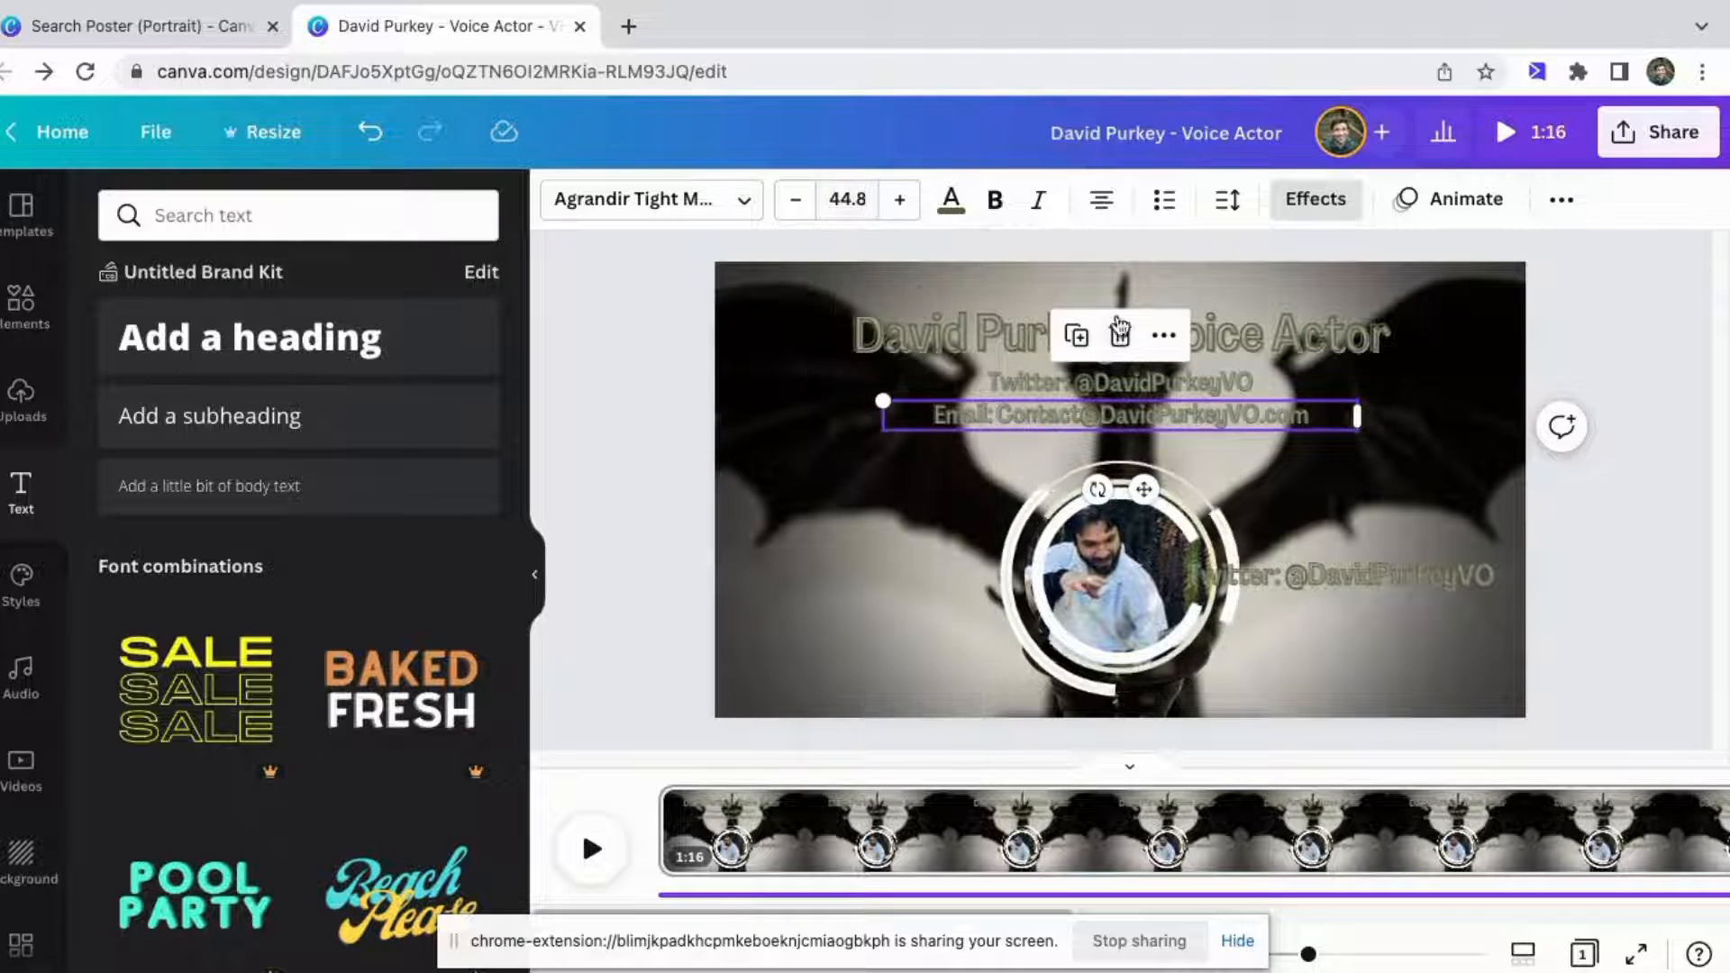
# Move the extra Twitter line directly beneath the e-mail line and set its font size to 44.8.
pyautogui.click(1344, 577)
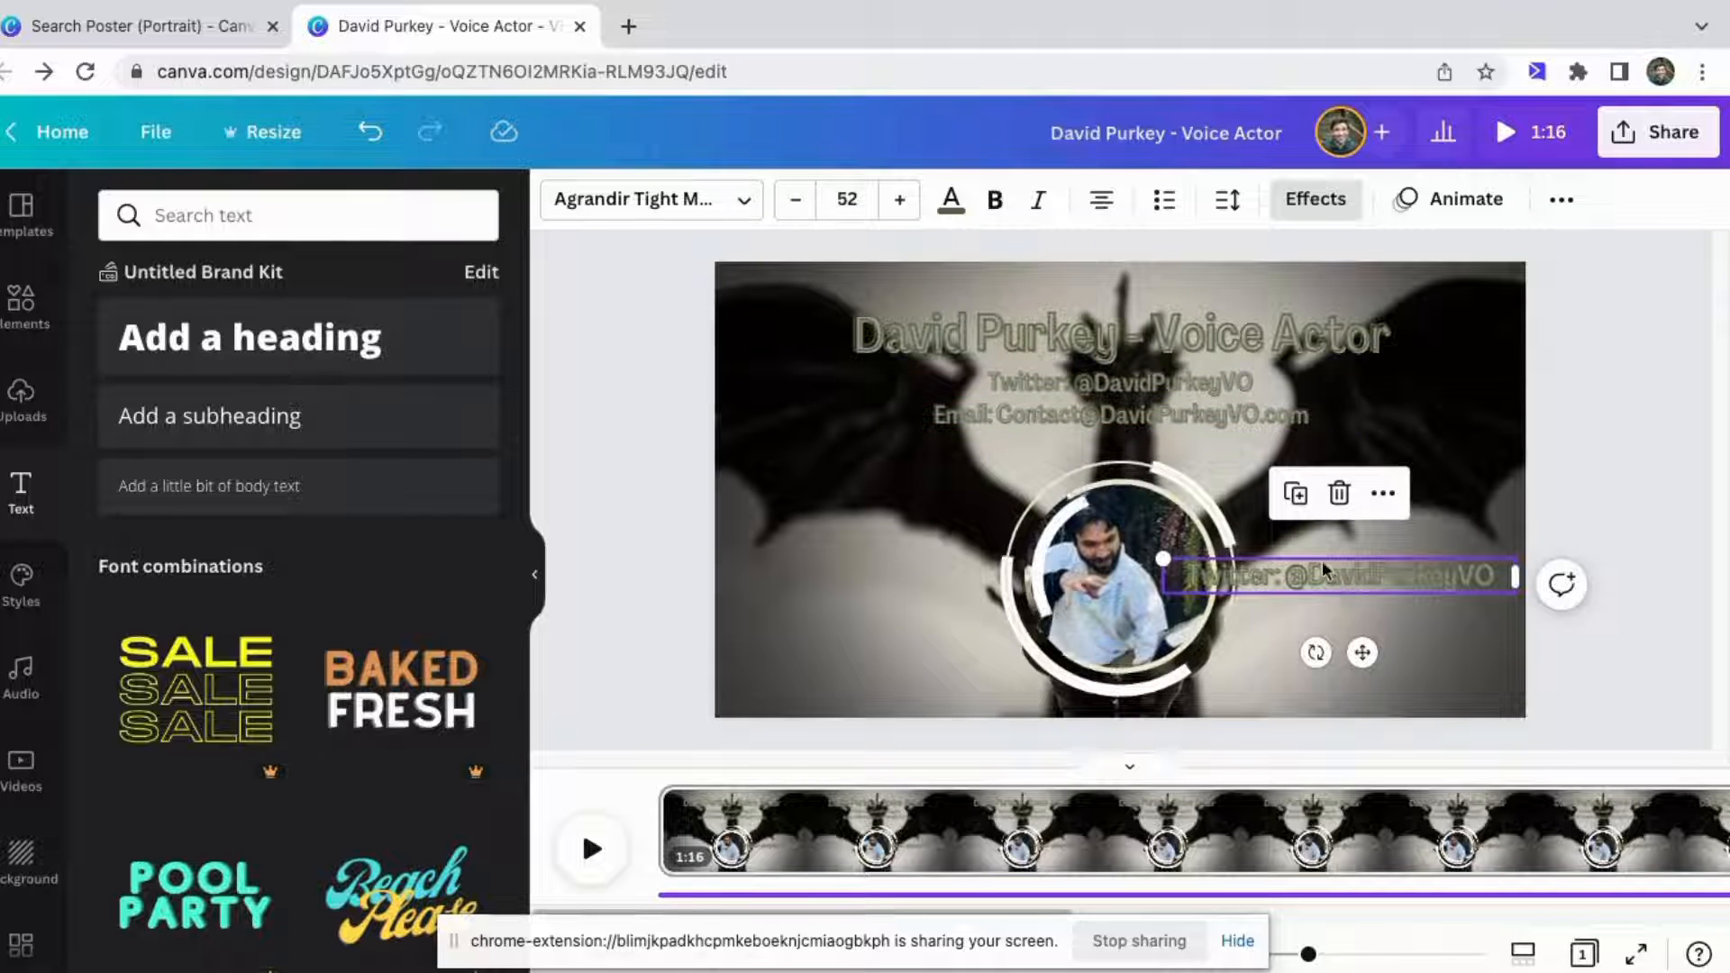
pyautogui.moveTo(1343, 555); pyautogui.dragTo(1124, 450)
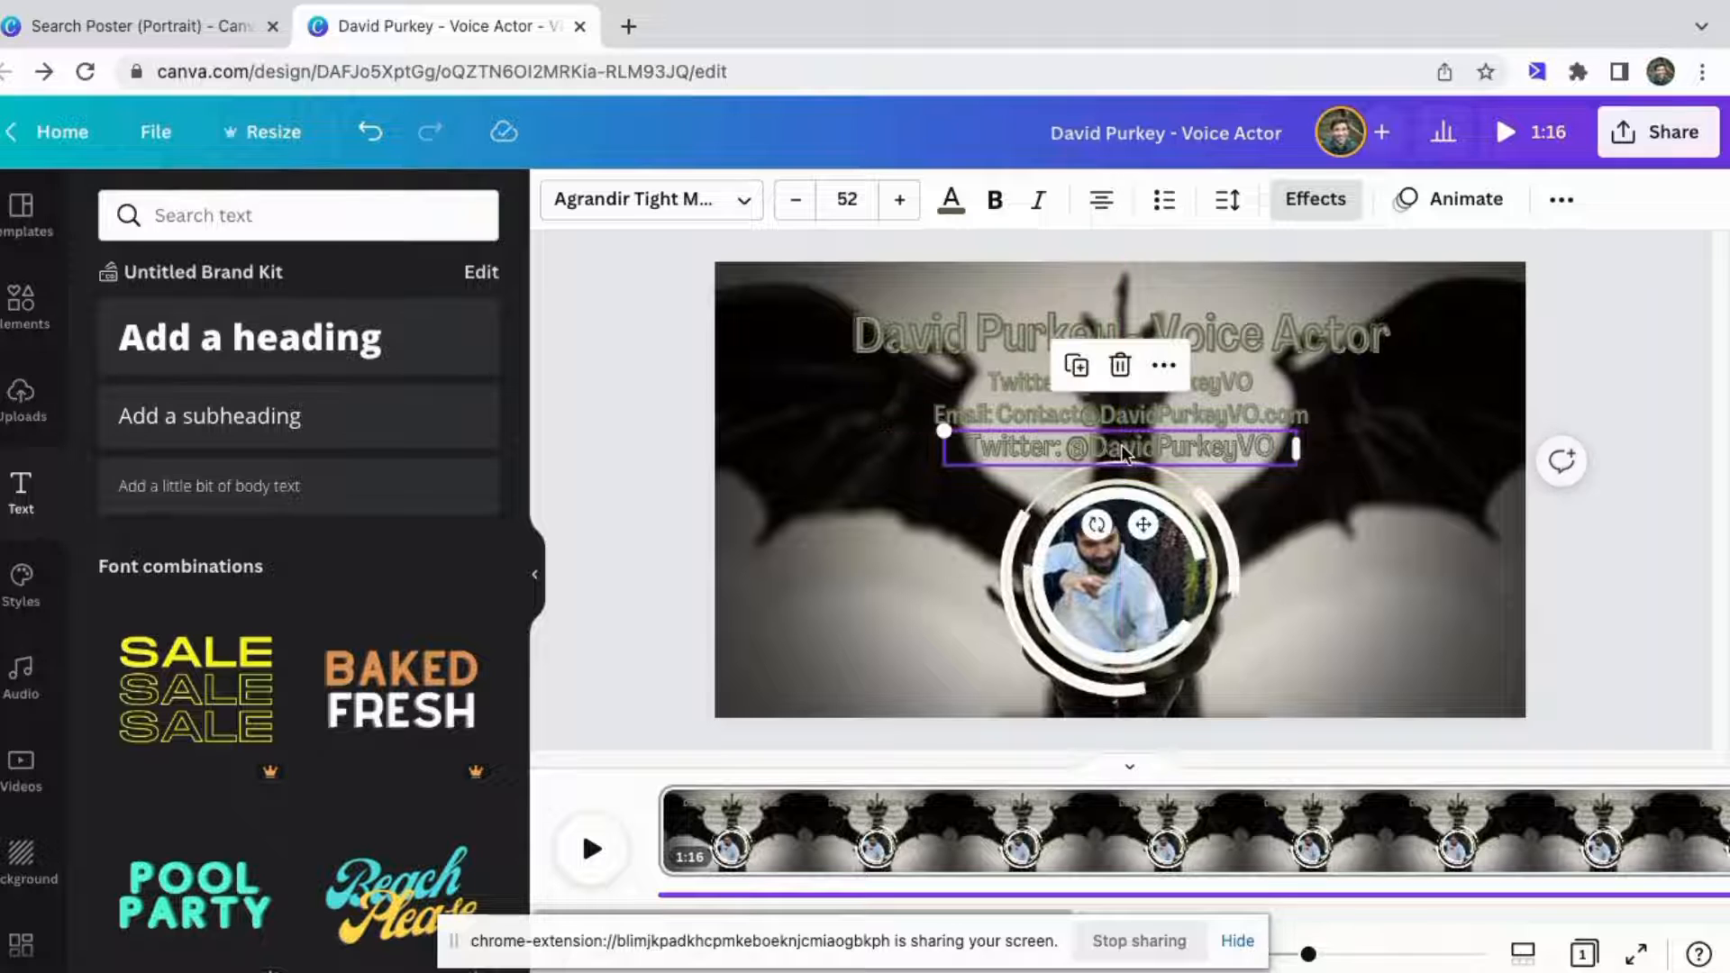
pyautogui.click(859, 201)
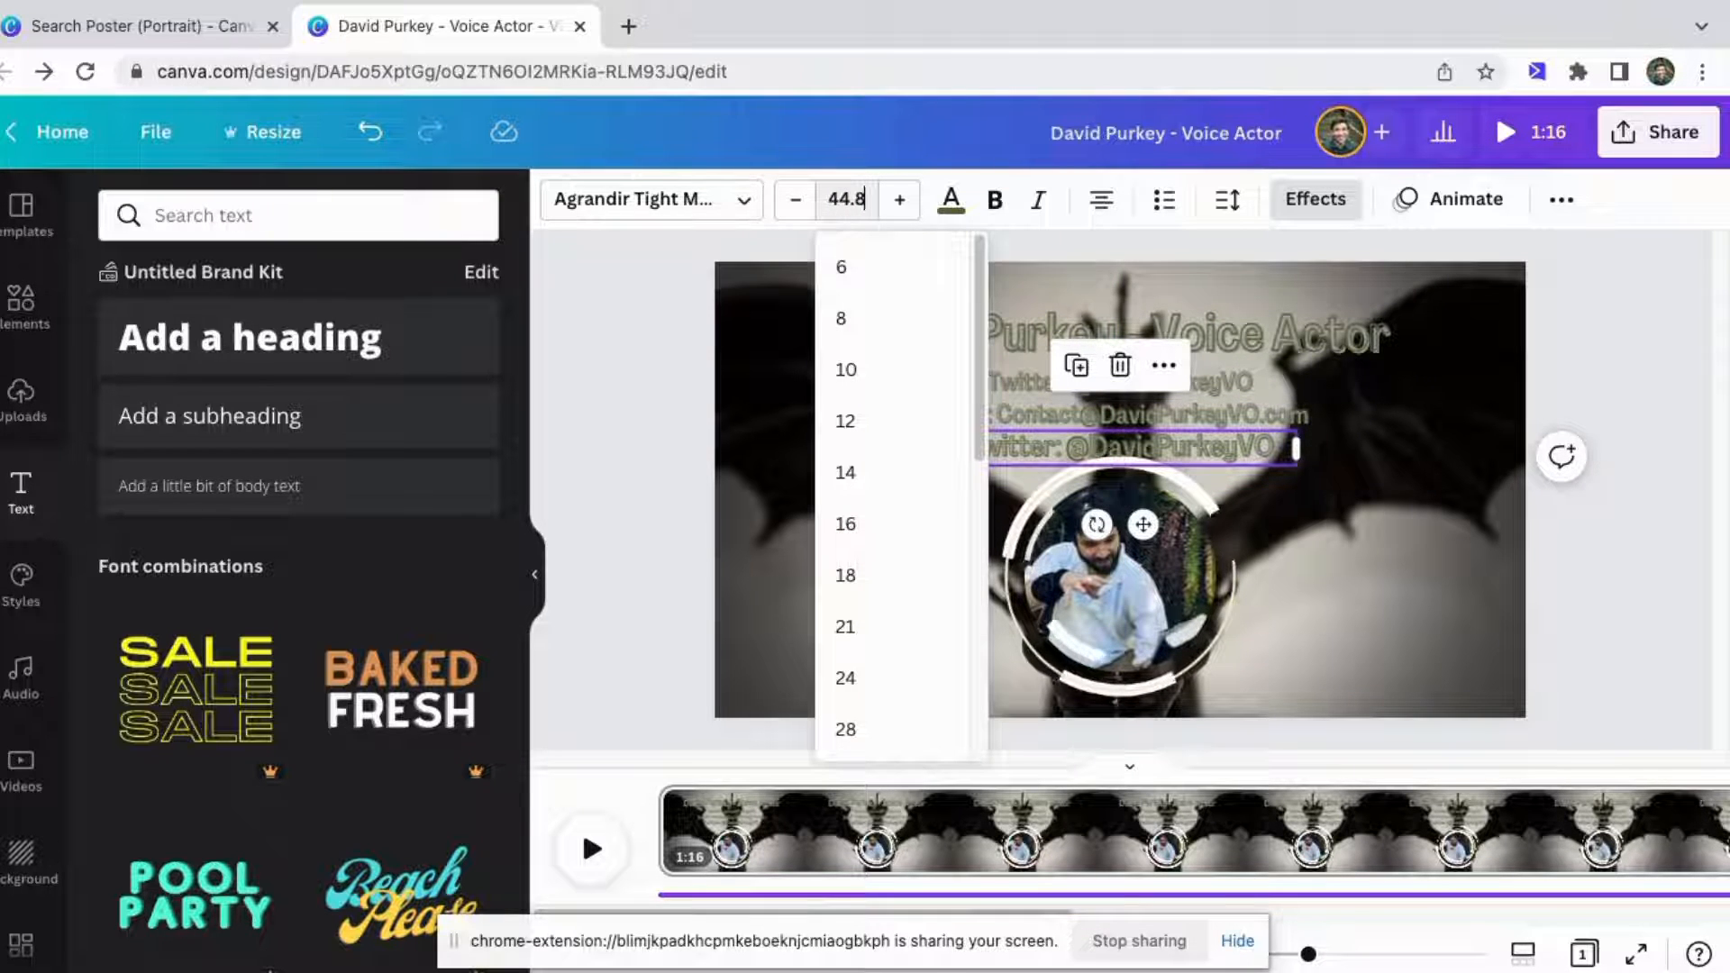
pyautogui.write('44.8')
pyautogui.press('Return')
pyautogui.click(1027, 445)
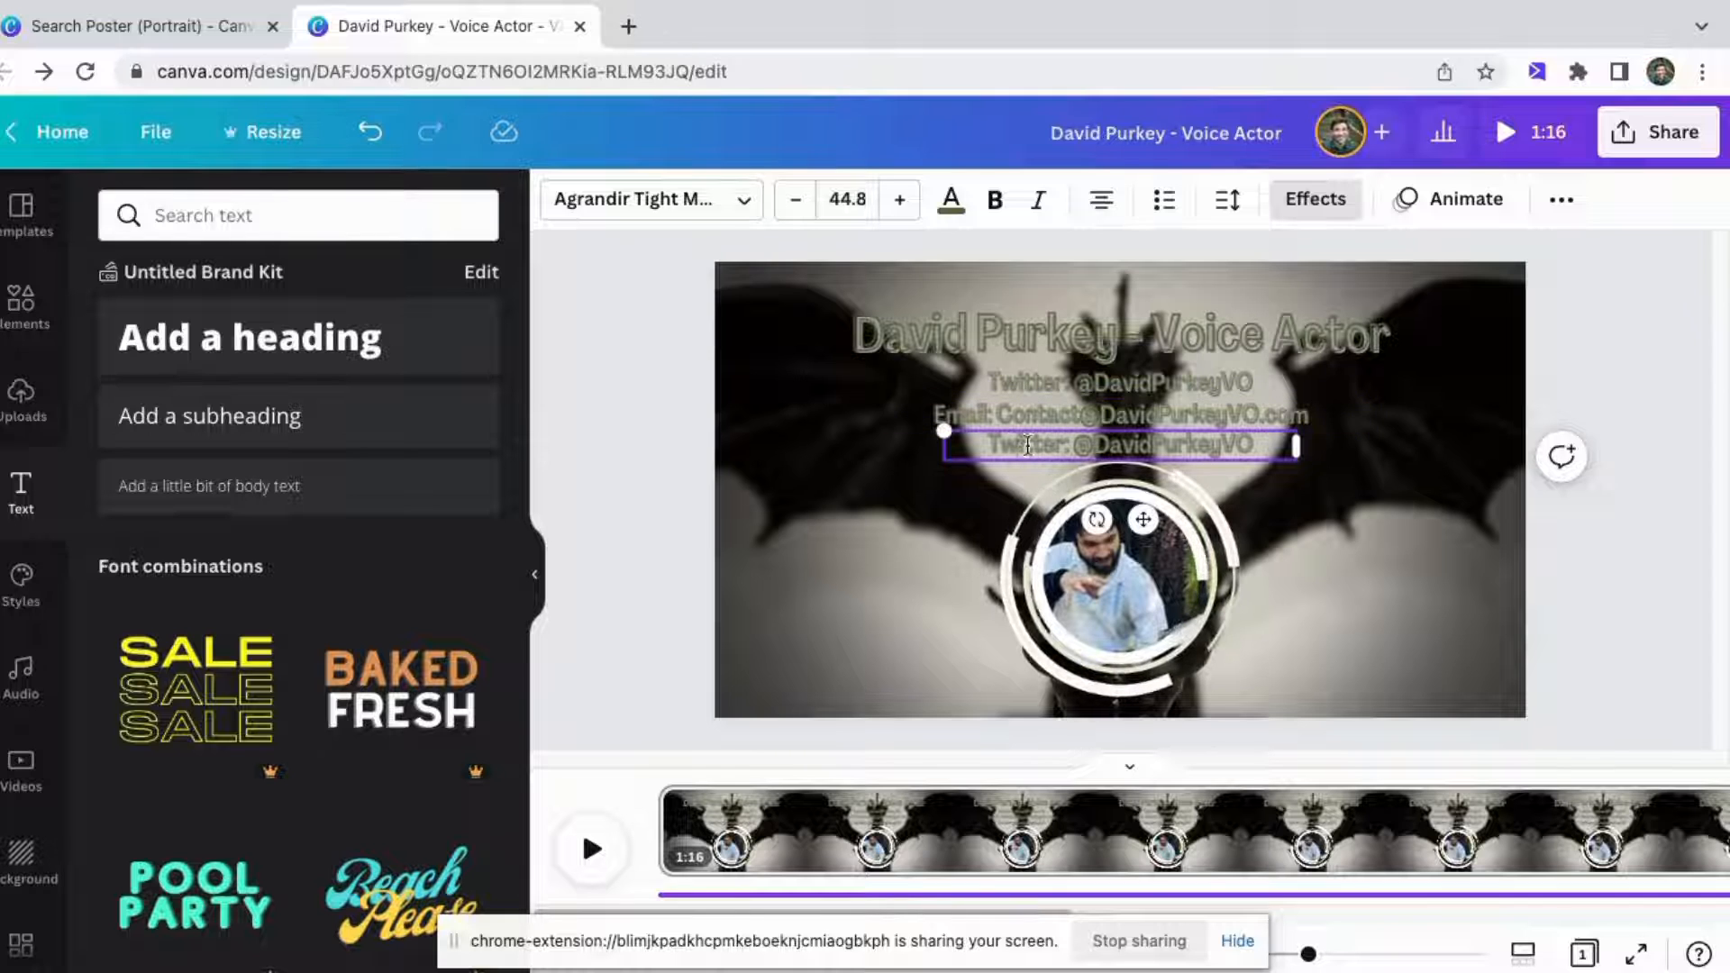
pyautogui.press('BackSpace')
pyautogui.press('BackSpace')
pyautogui.press('BackSpace')
pyautogui.press('BackSpace')
pyautogui.press('BackSpace')
pyautogui.press('BackSpace')
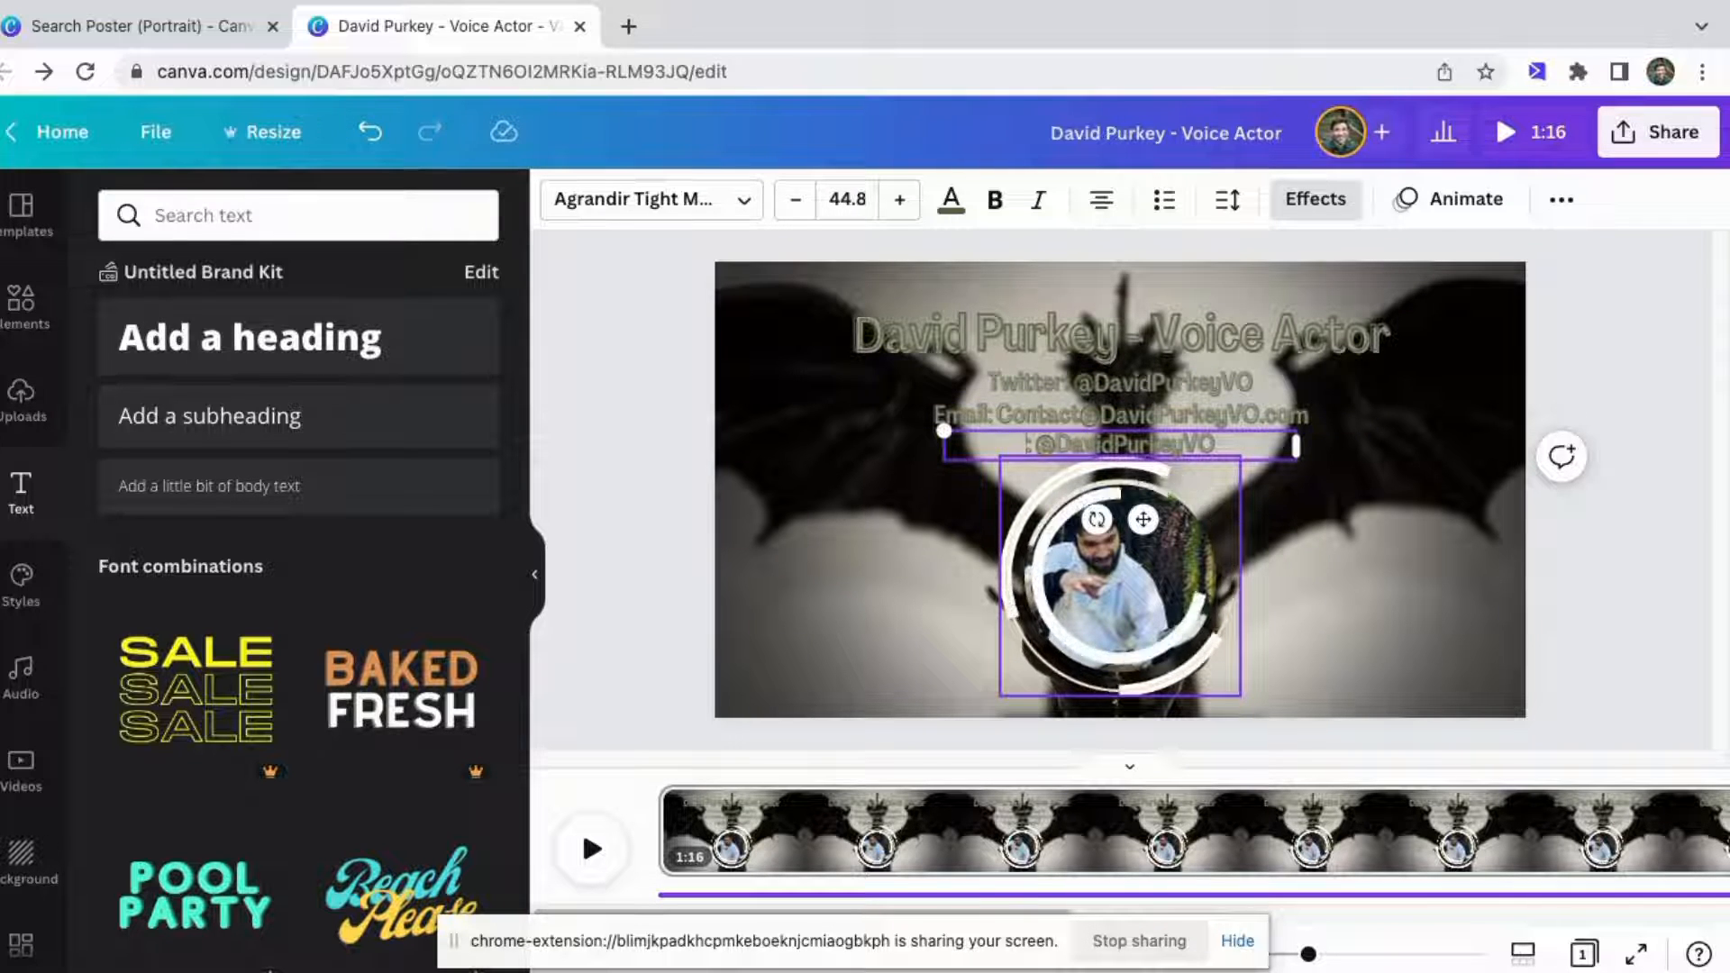
pyautogui.write('Youtube')
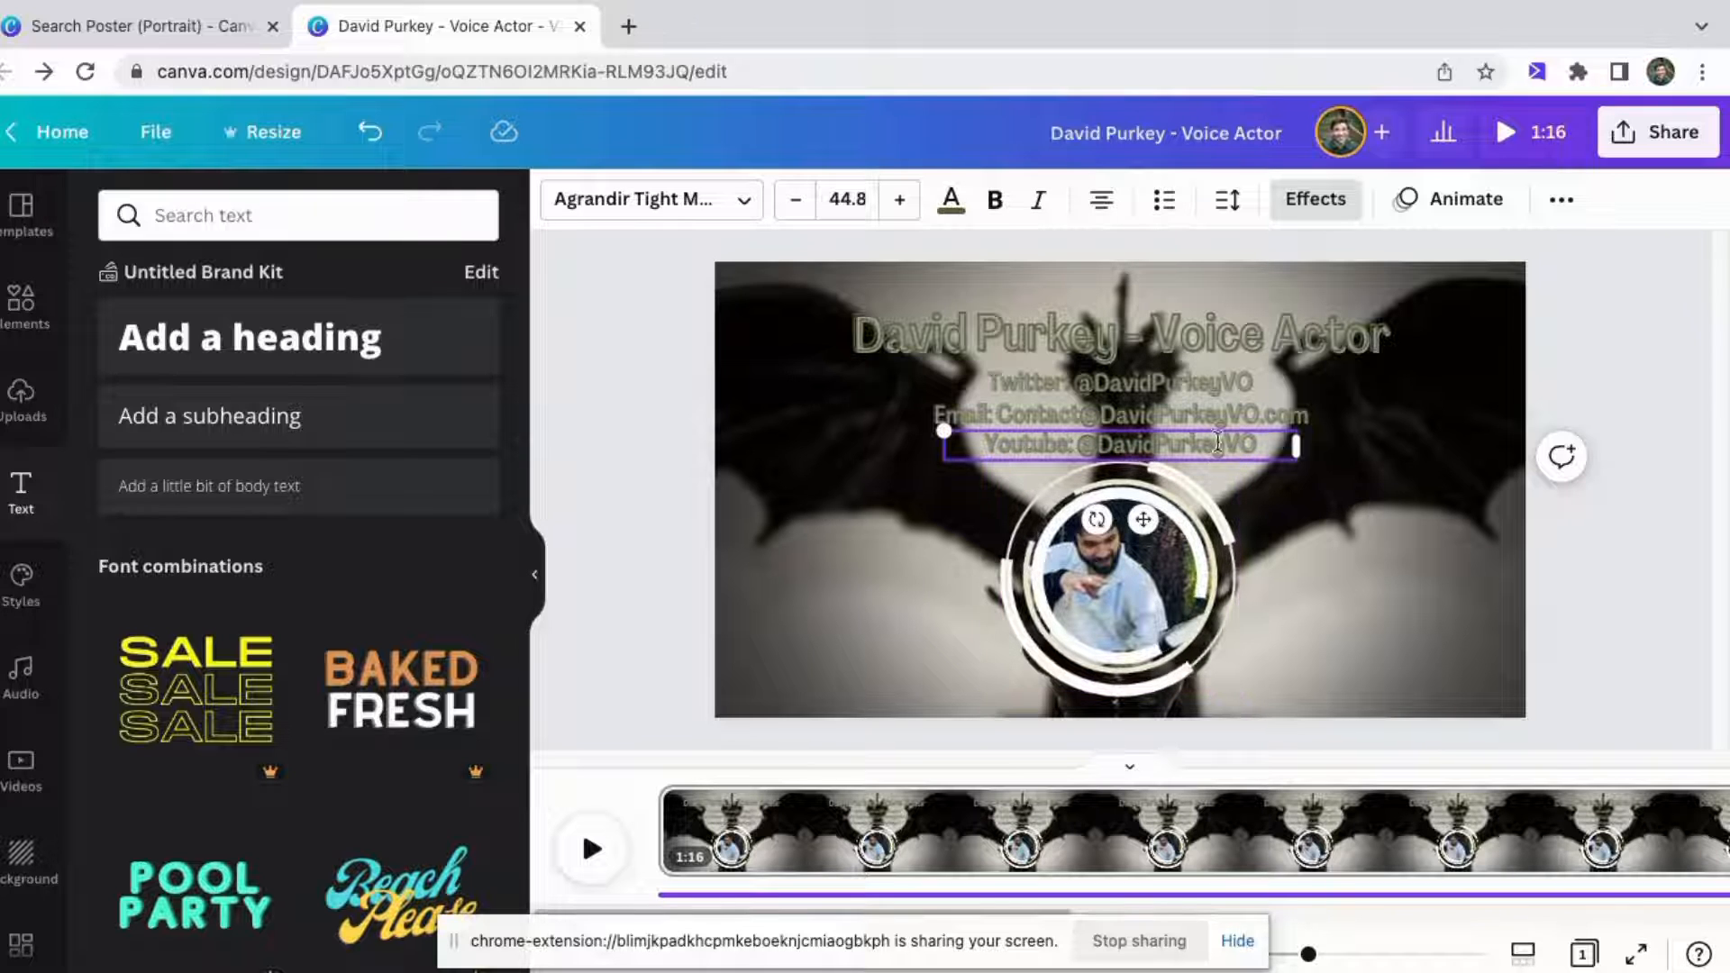
pyautogui.press('BackSpace')
pyautogui.press('BackSpace')
pyautogui.press('BackSpace')
pyautogui.press('BackSpace')
pyautogui.press('BackSpace')
pyautogui.press('BackSpace')
pyautogui.press('BackSpace')
pyautogui.press('BackSpace')
pyautogui.press('BackSpace')
pyautogui.press('BackSpace')
pyautogui.press('BackSpace')
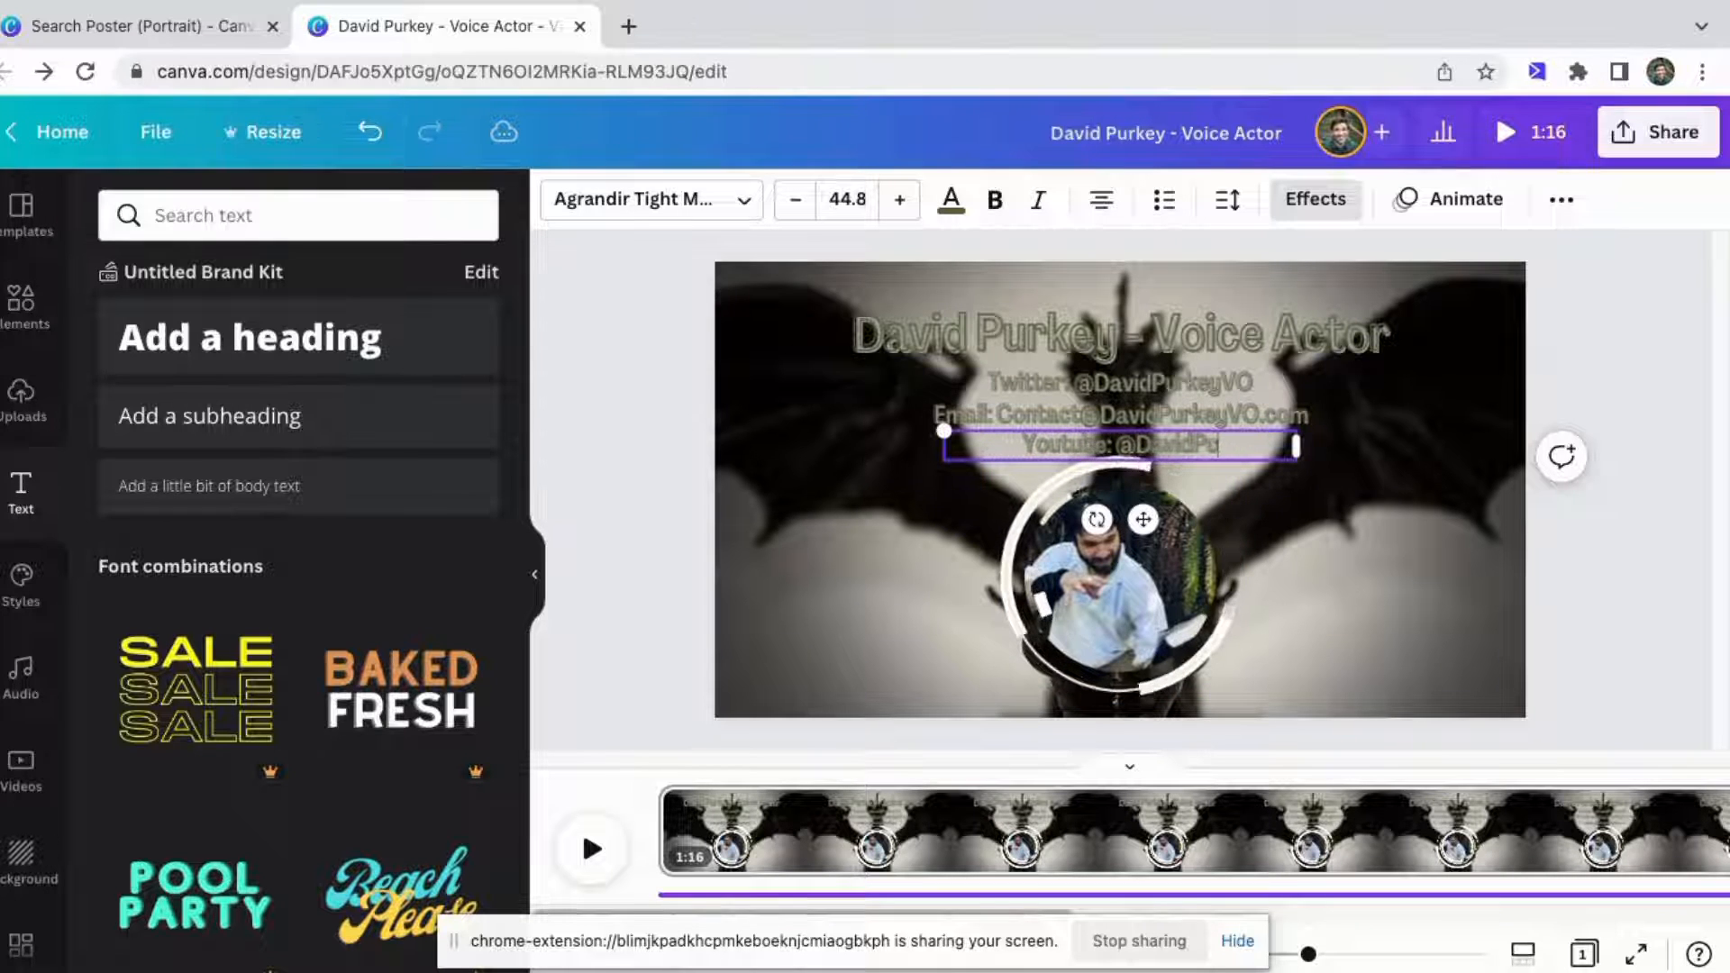
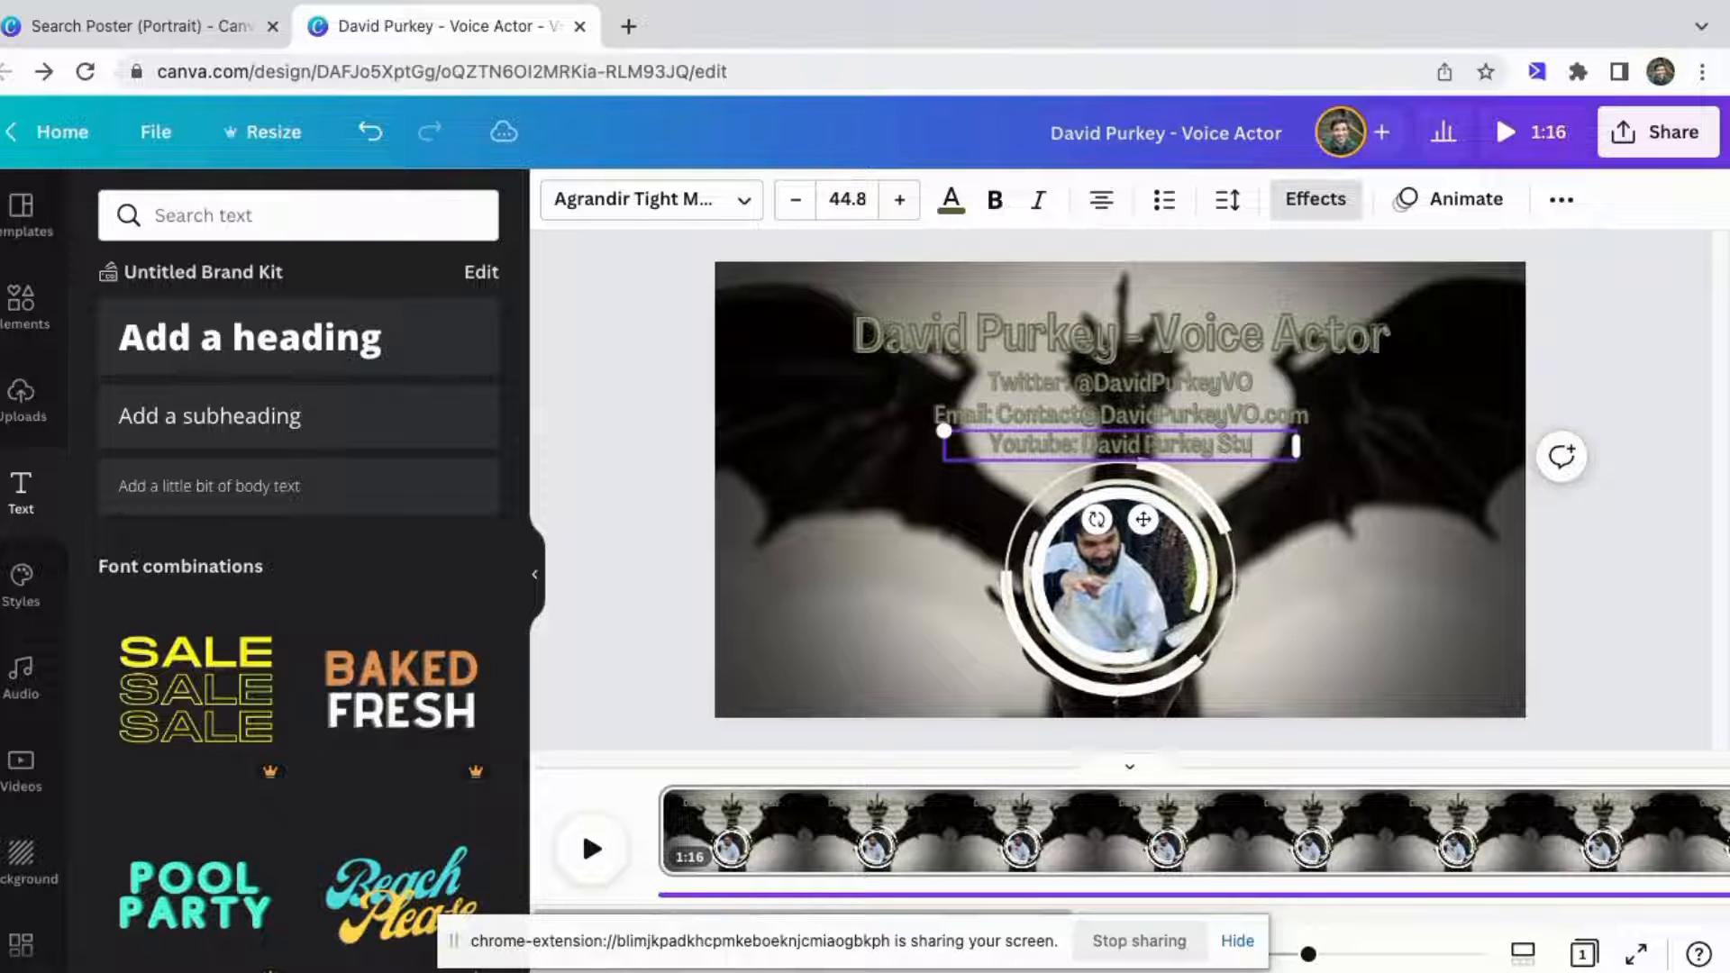
pyautogui.click(1397, 468)
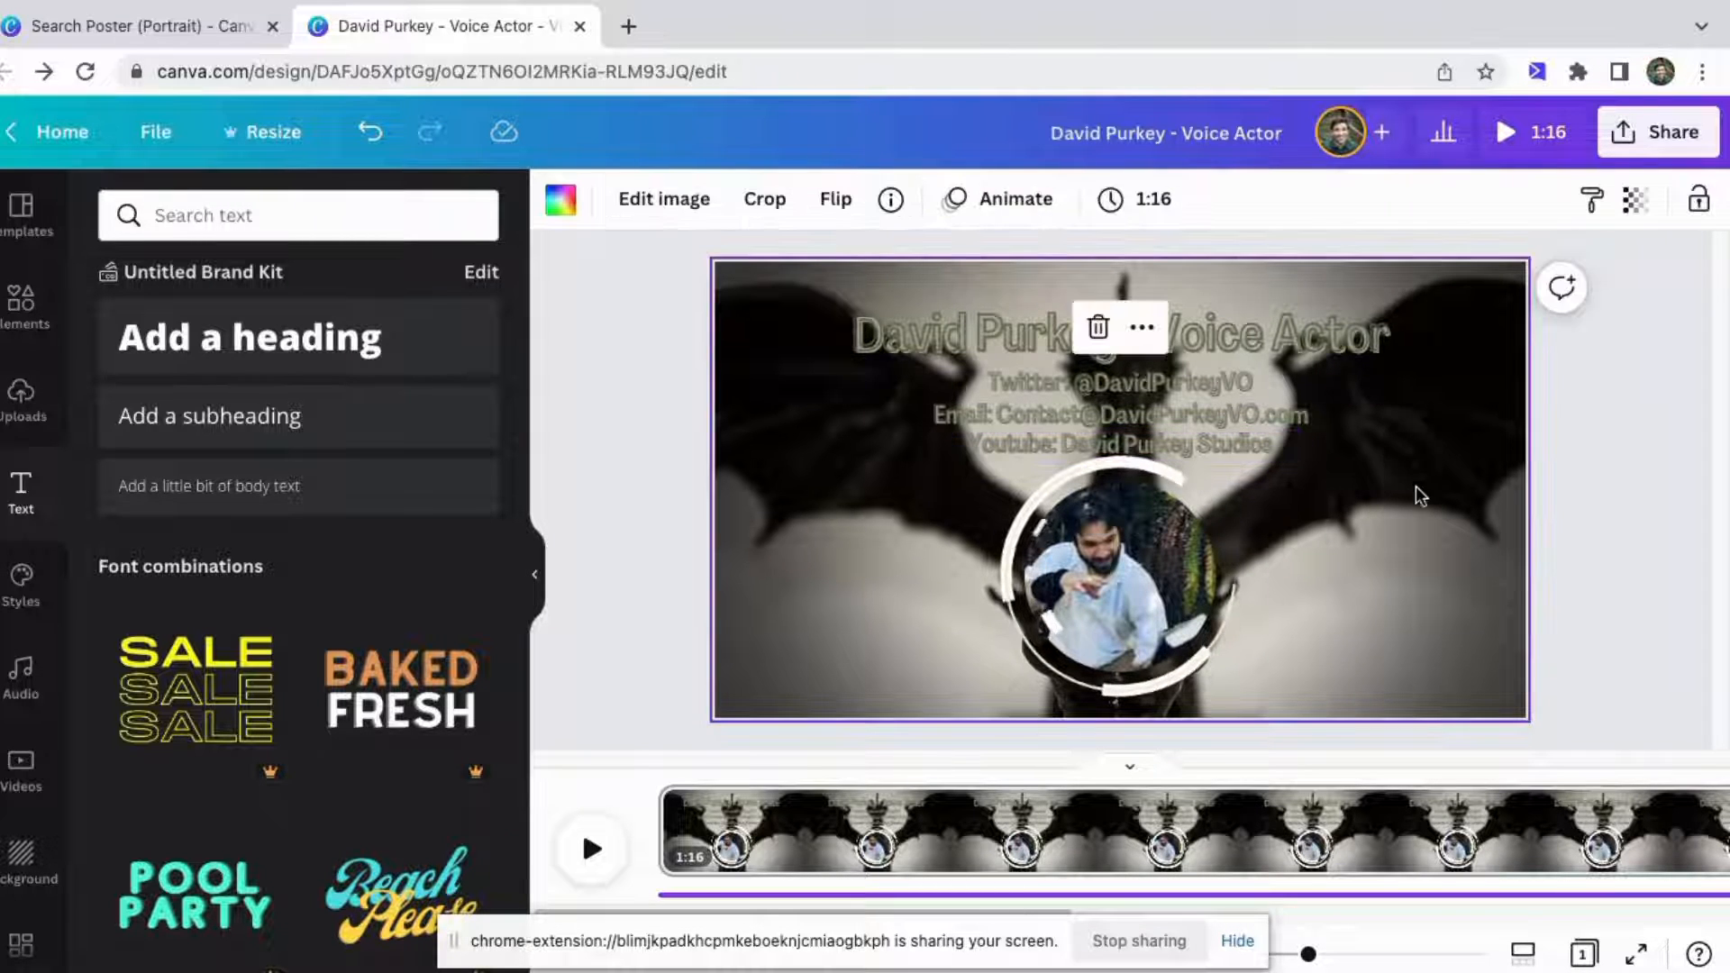
pyautogui.click(1595, 455)
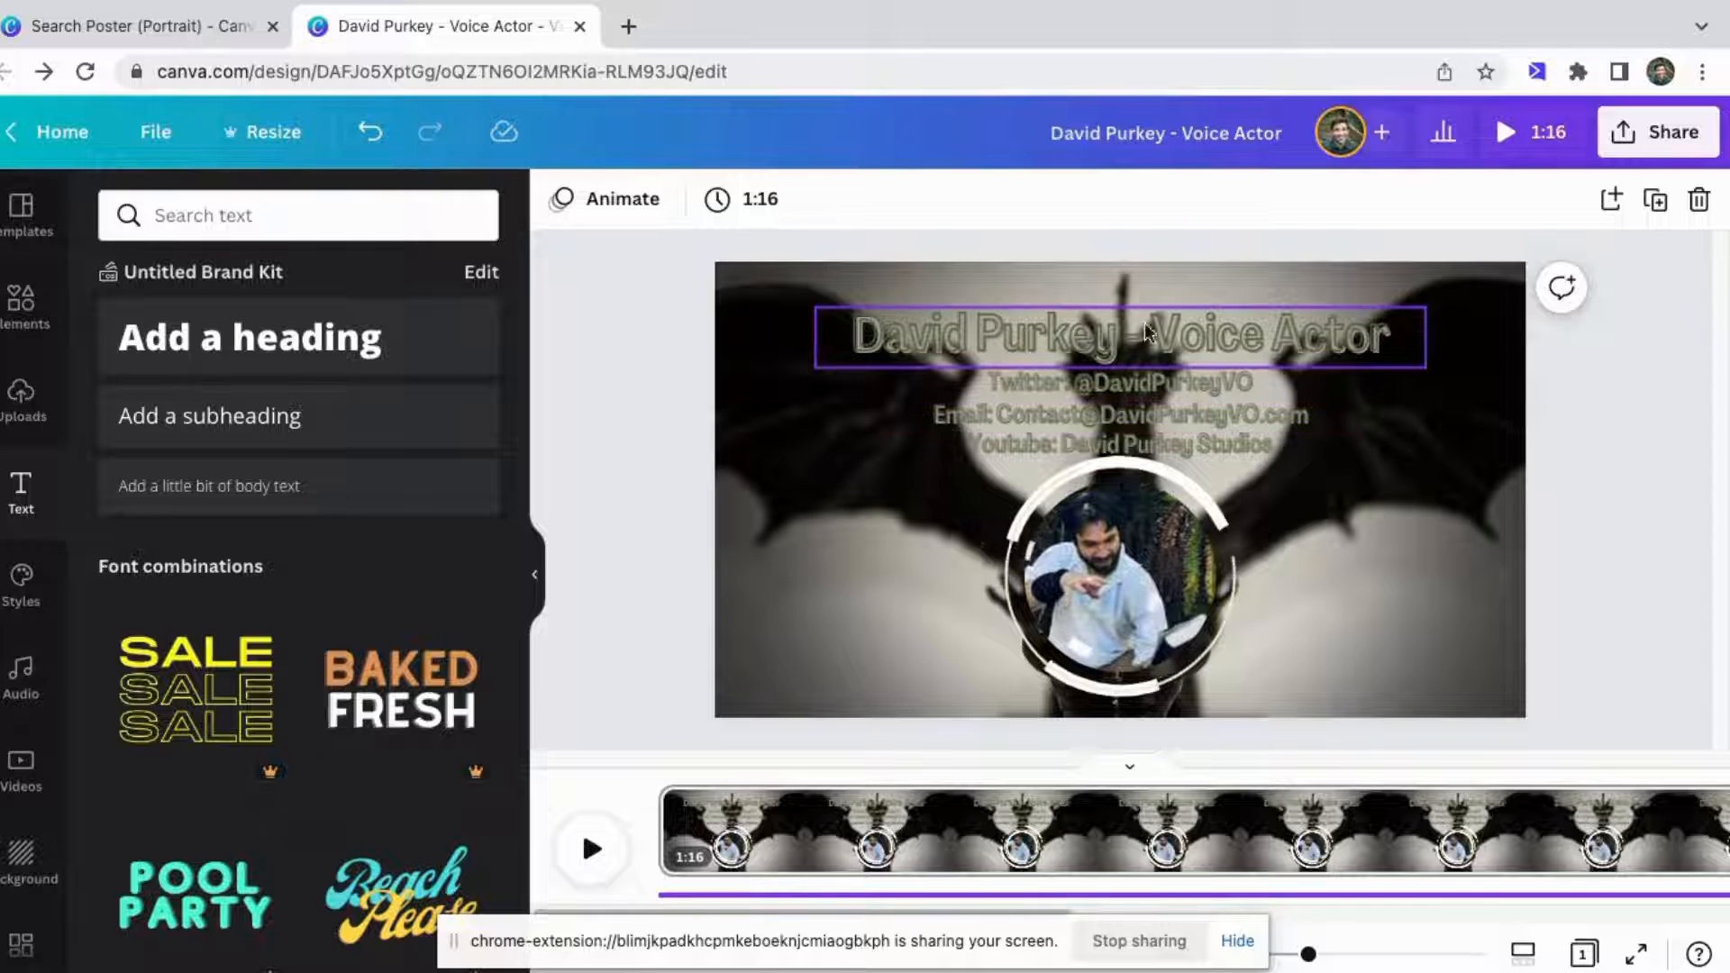
# Set the title's text color to dark green.
pyautogui.click(1273, 336)
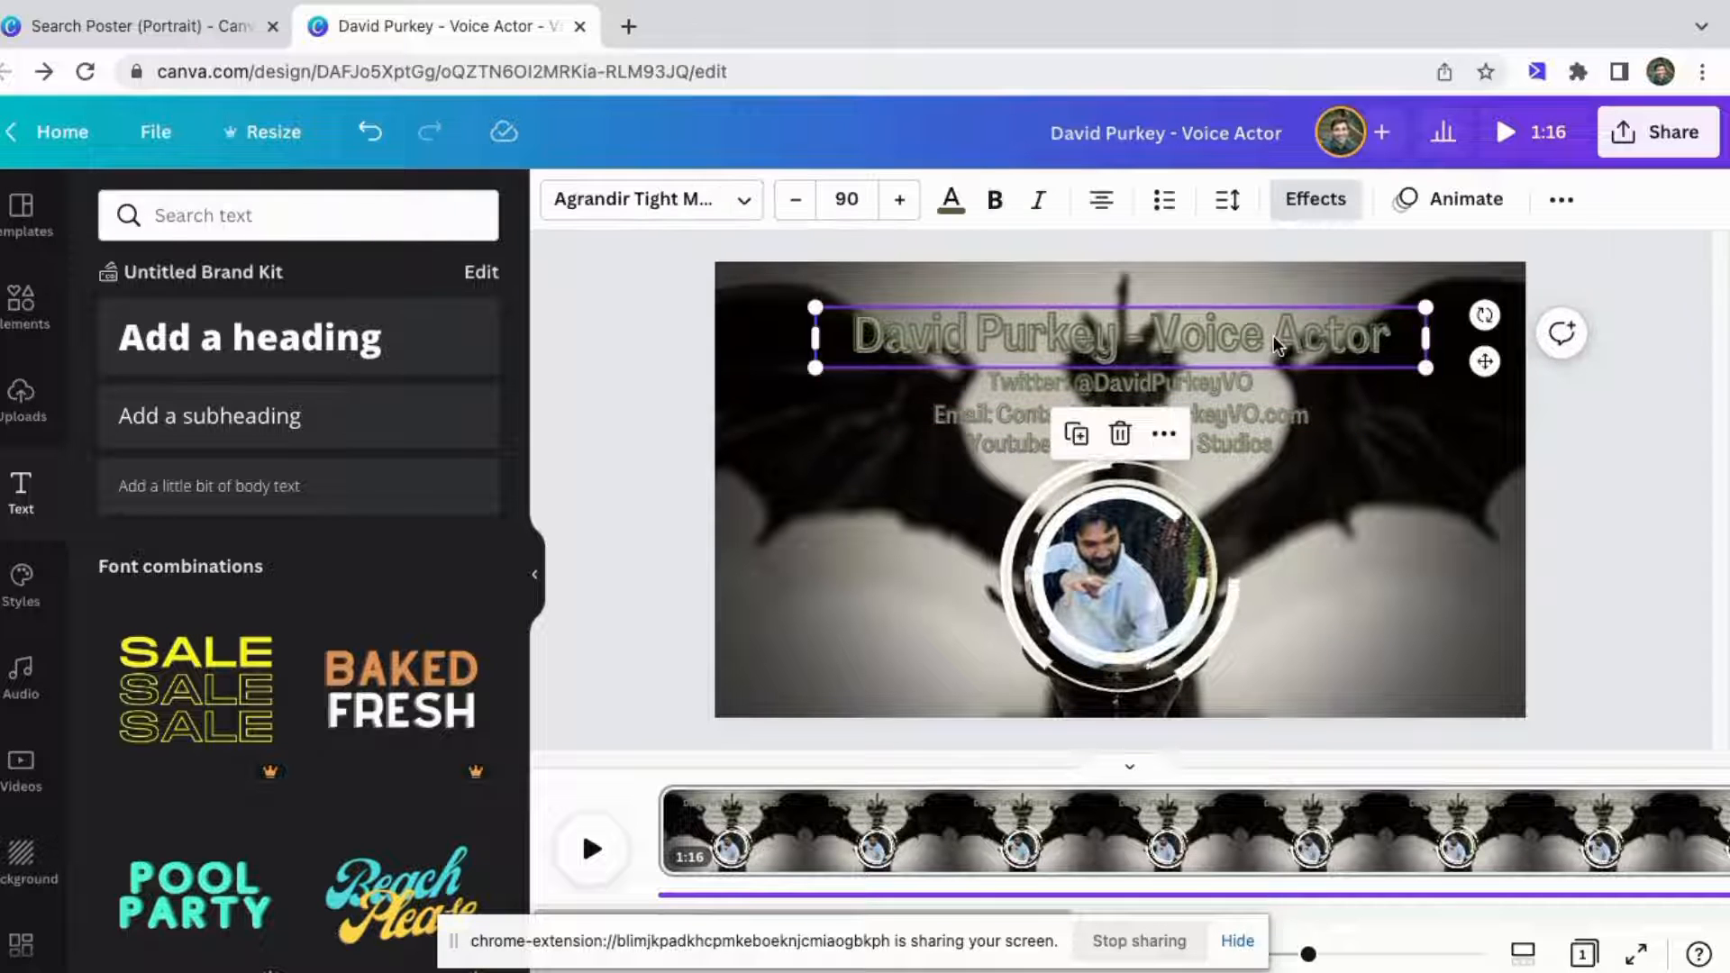
pyautogui.click(952, 199)
pyautogui.scroll(-5, 303, 548)
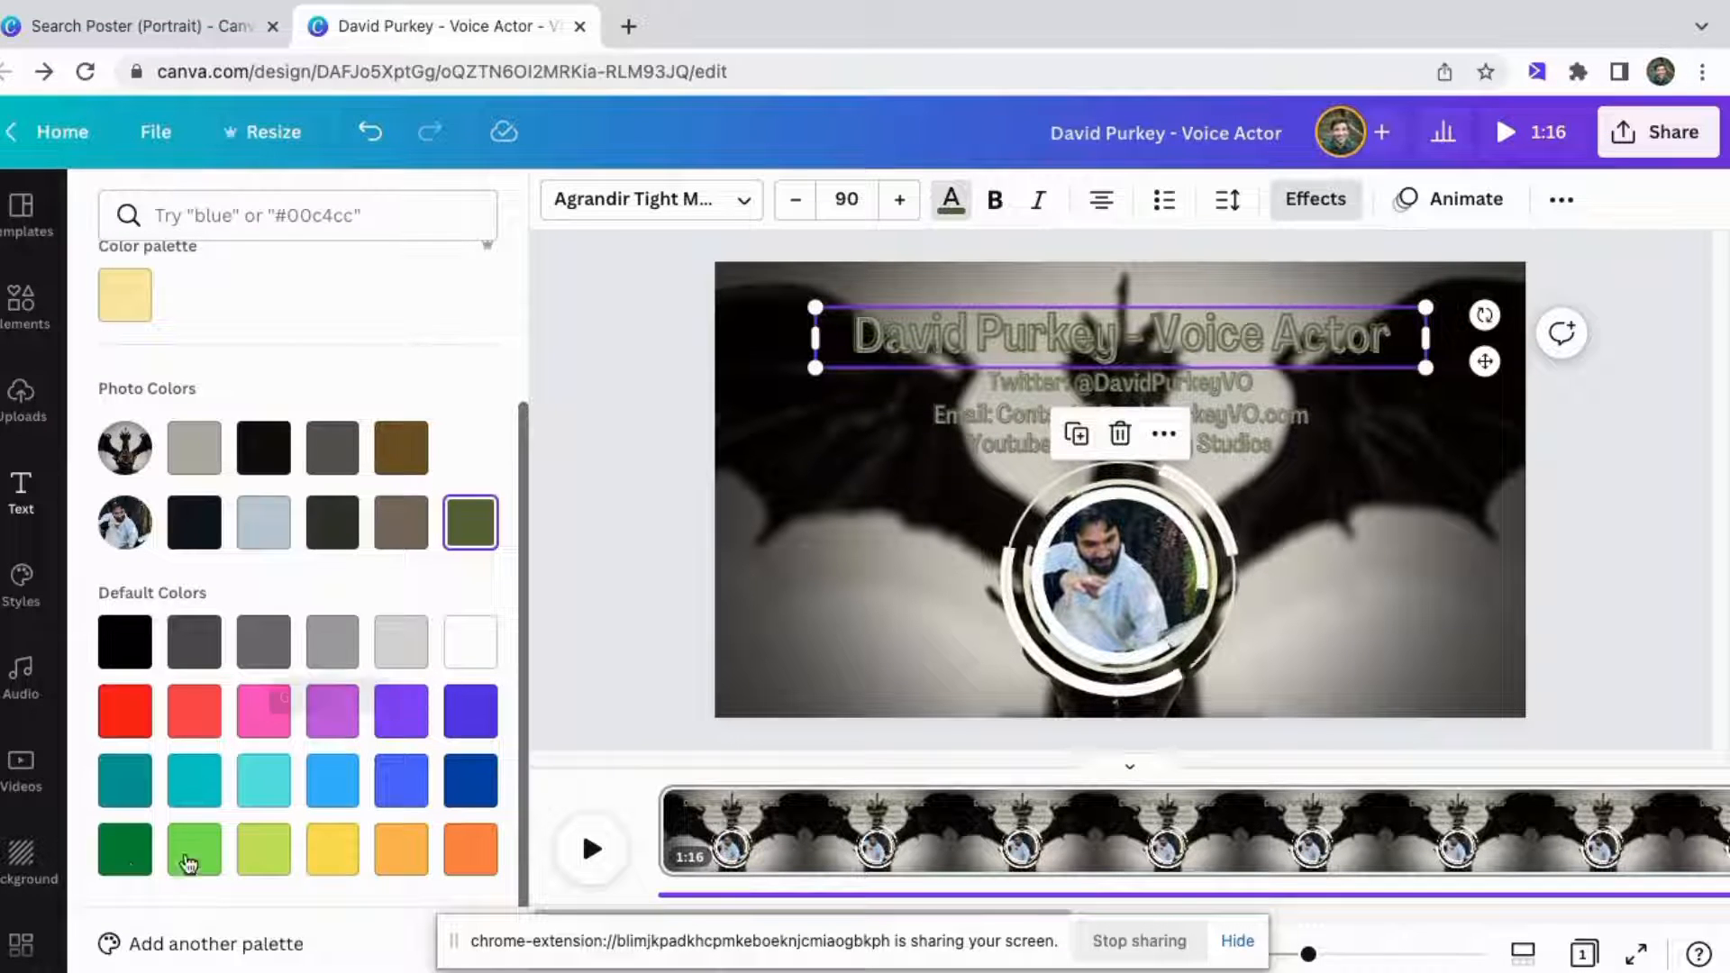
pyautogui.click(125, 848)
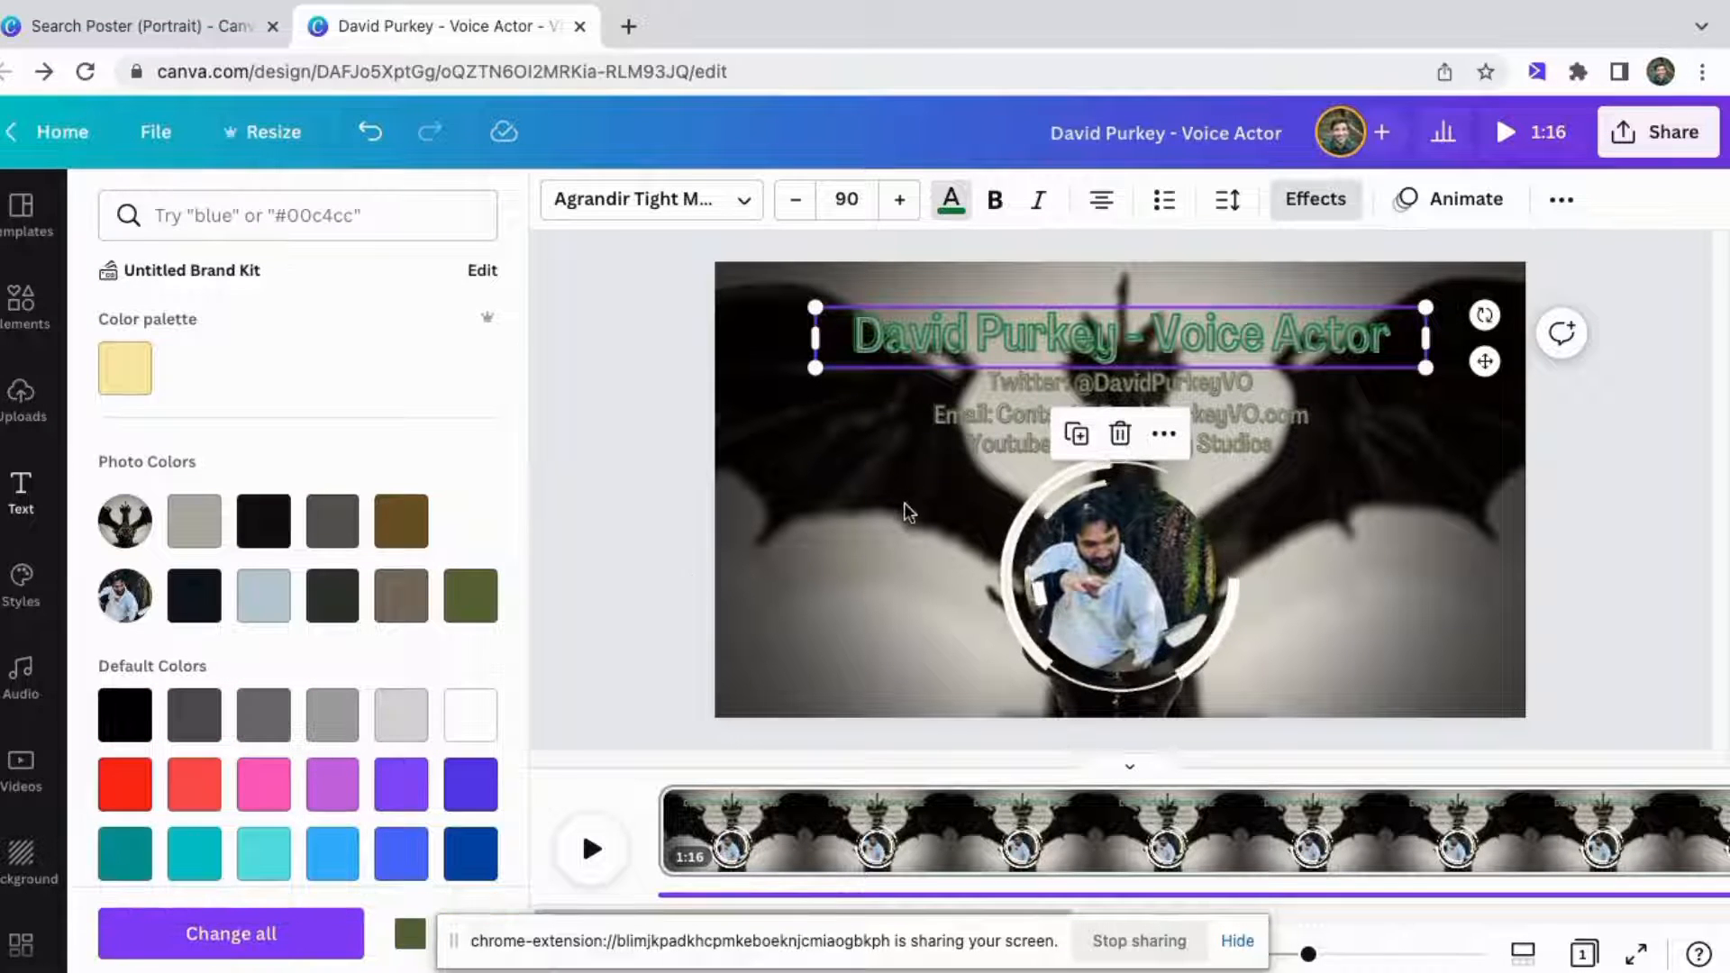
# Color the Twitter, e-mail and YouTube lines dark green to match the title.
pyautogui.click(1043, 374)
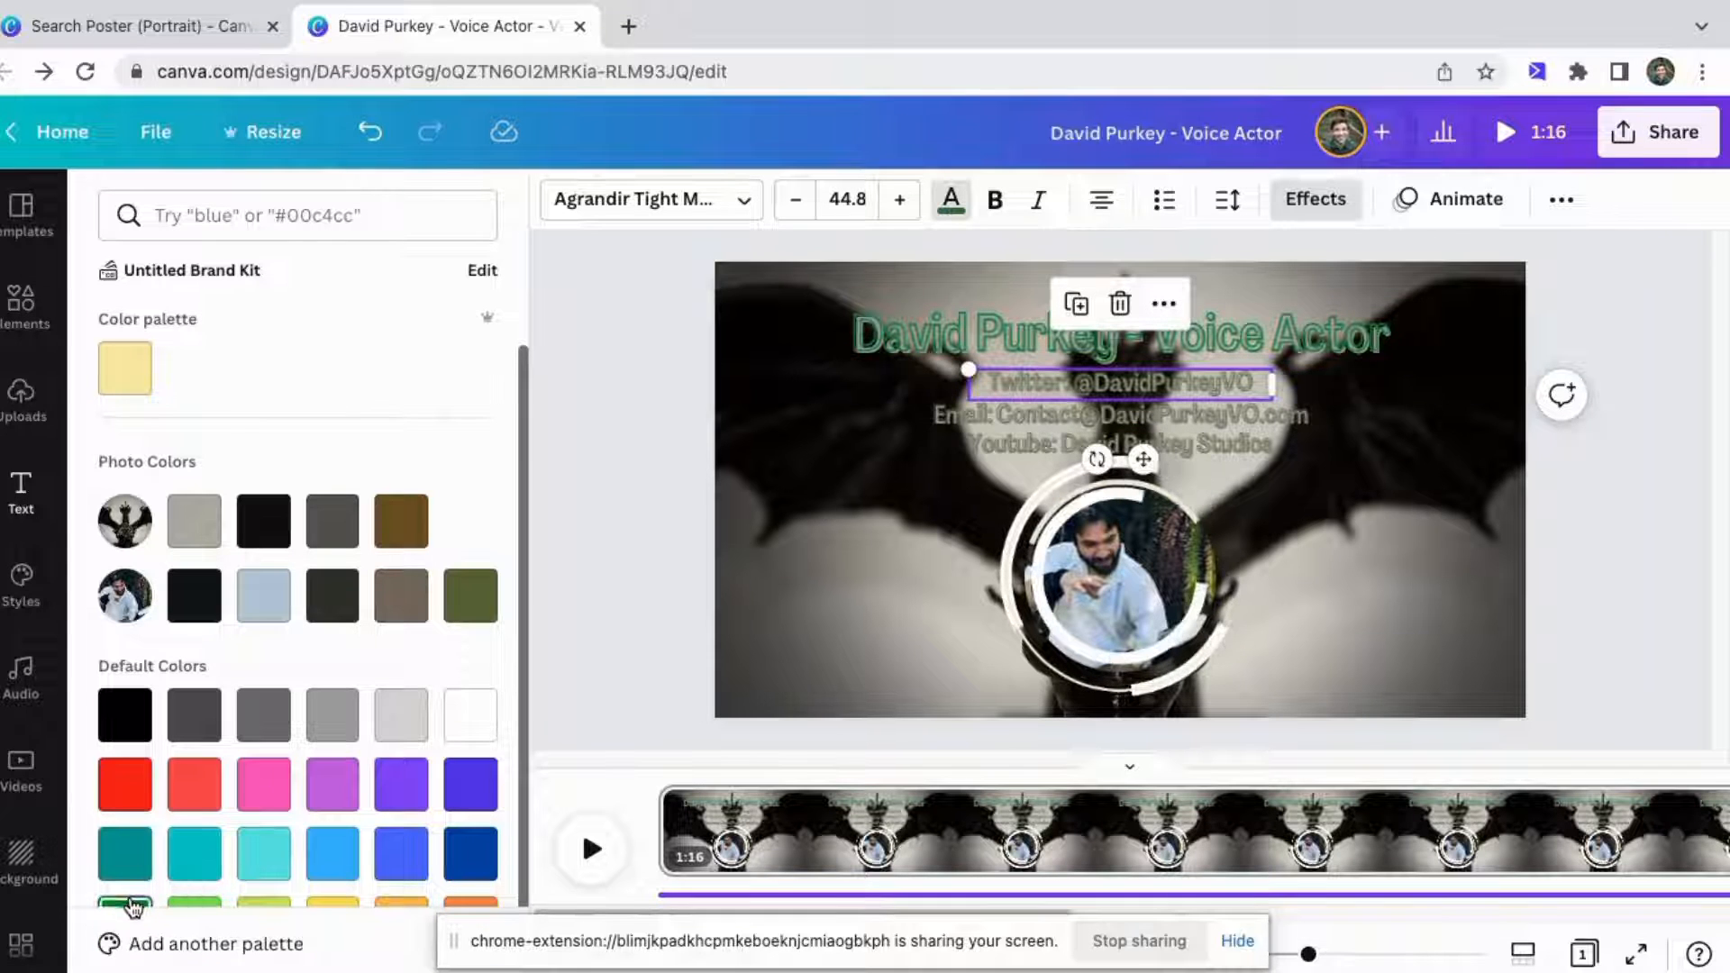
pyautogui.click(197, 883)
pyautogui.click(1003, 418)
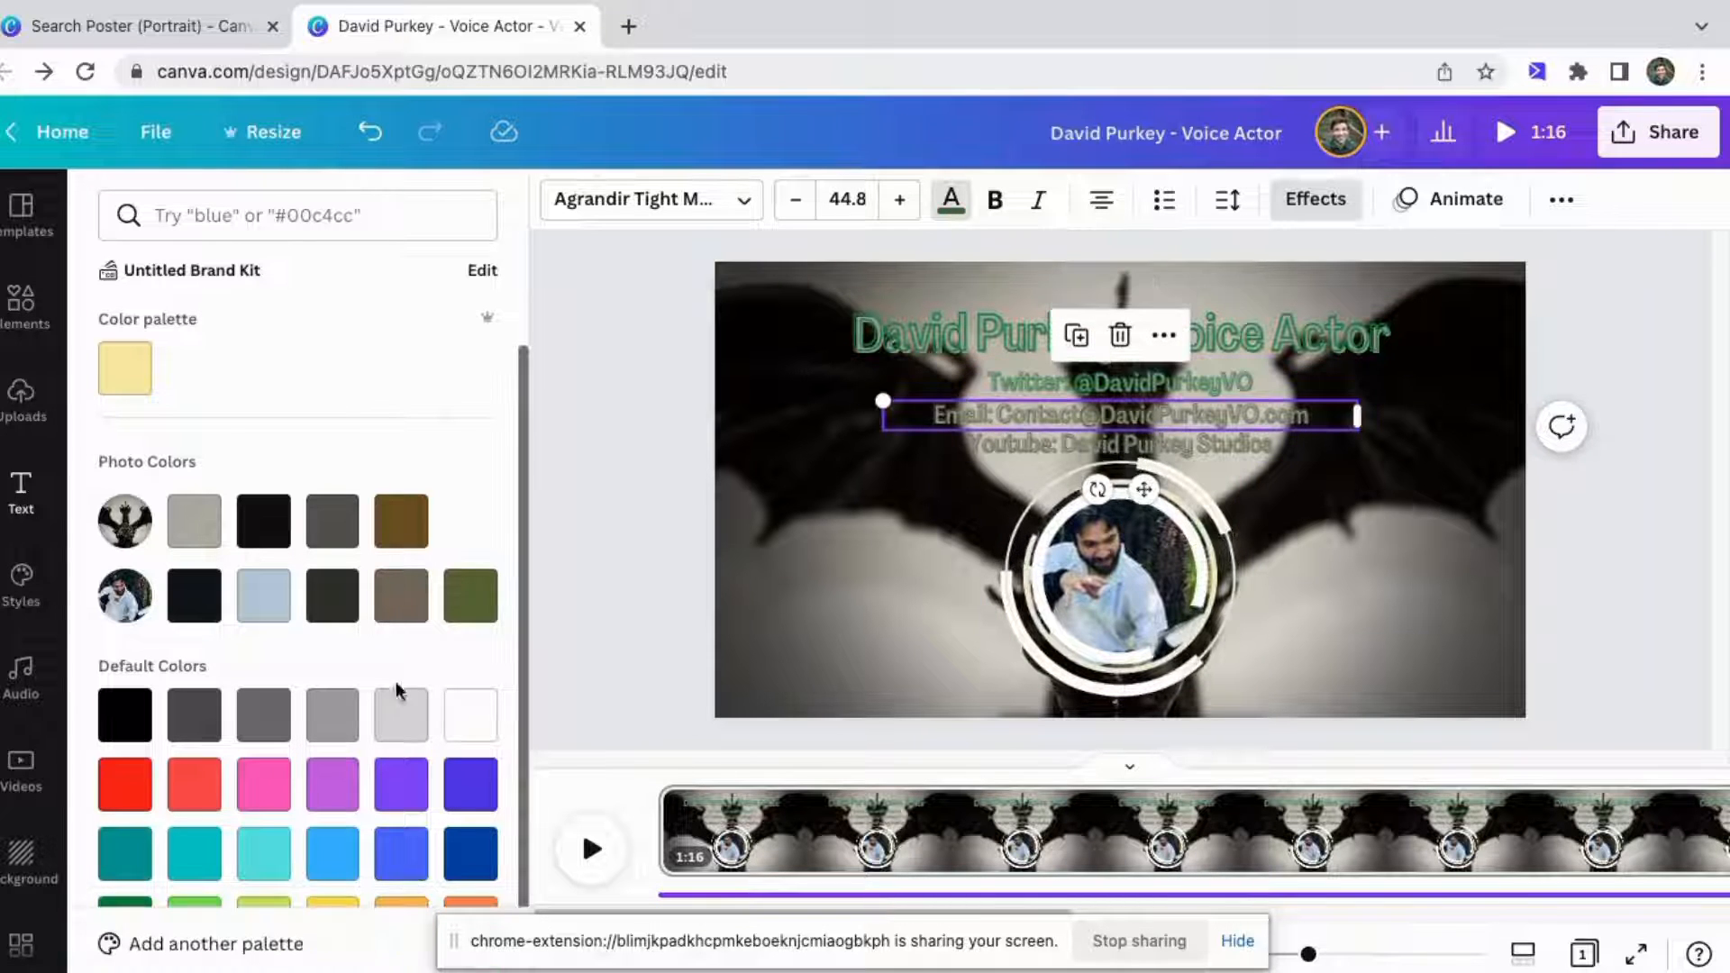
pyautogui.scroll(-1, 378, 702)
pyautogui.click(124, 848)
pyautogui.click(1015, 449)
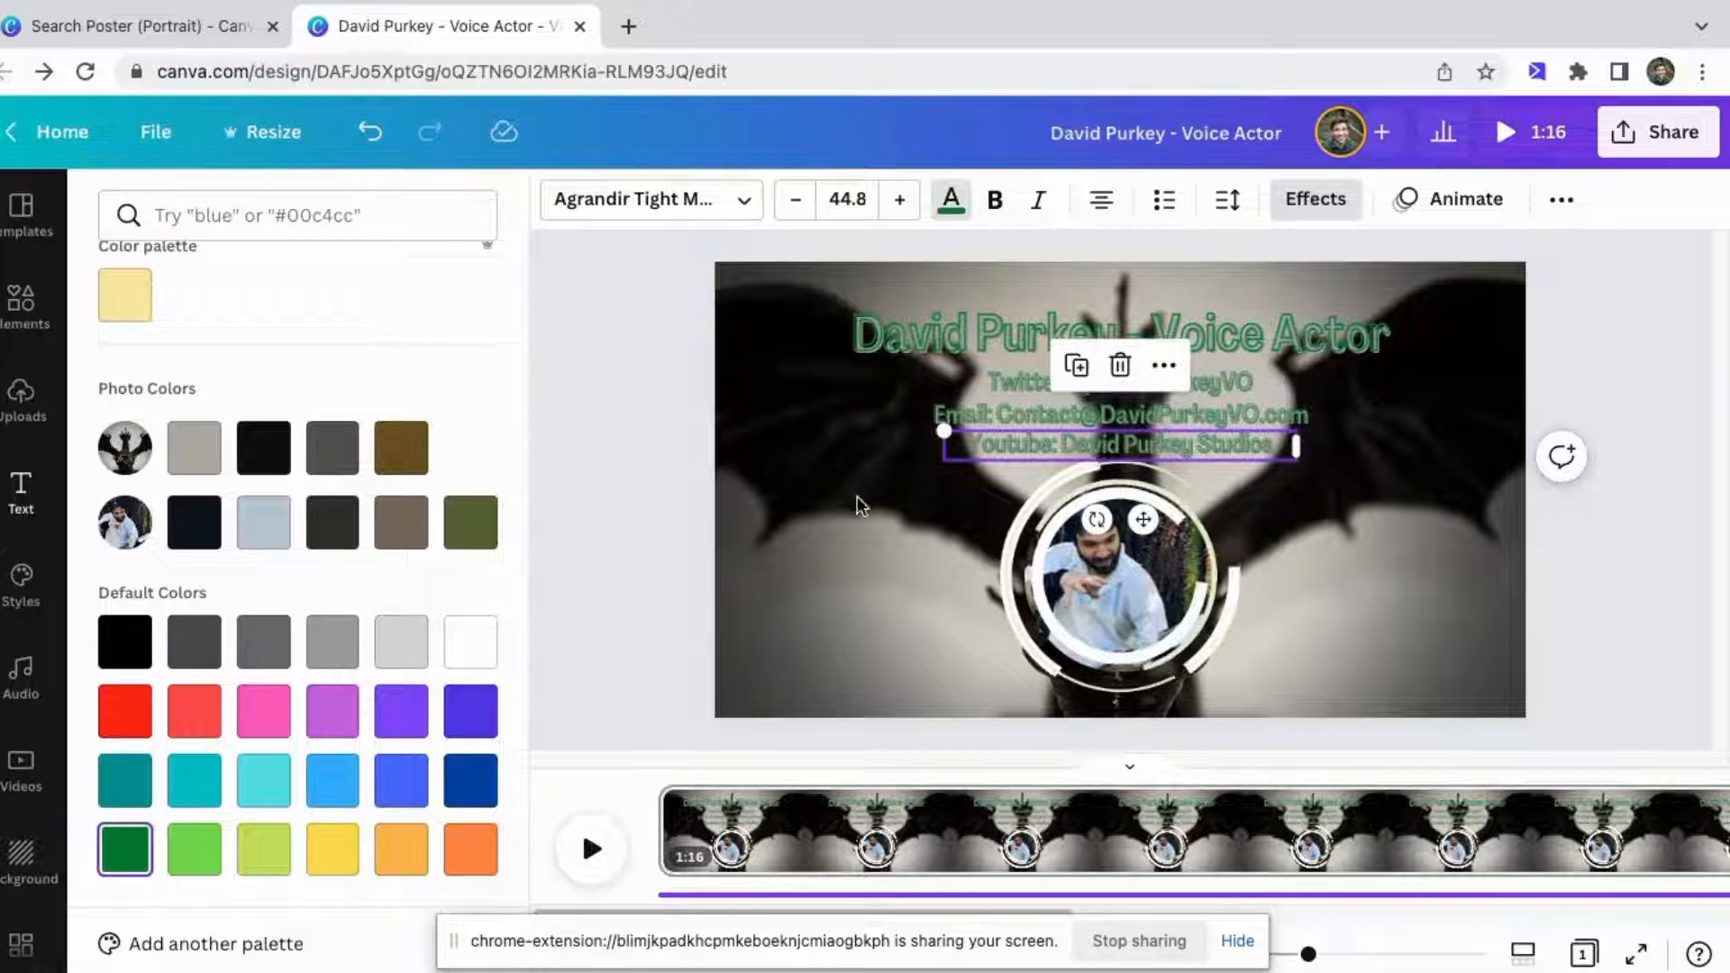
pyautogui.click(867, 474)
pyautogui.click(836, 447)
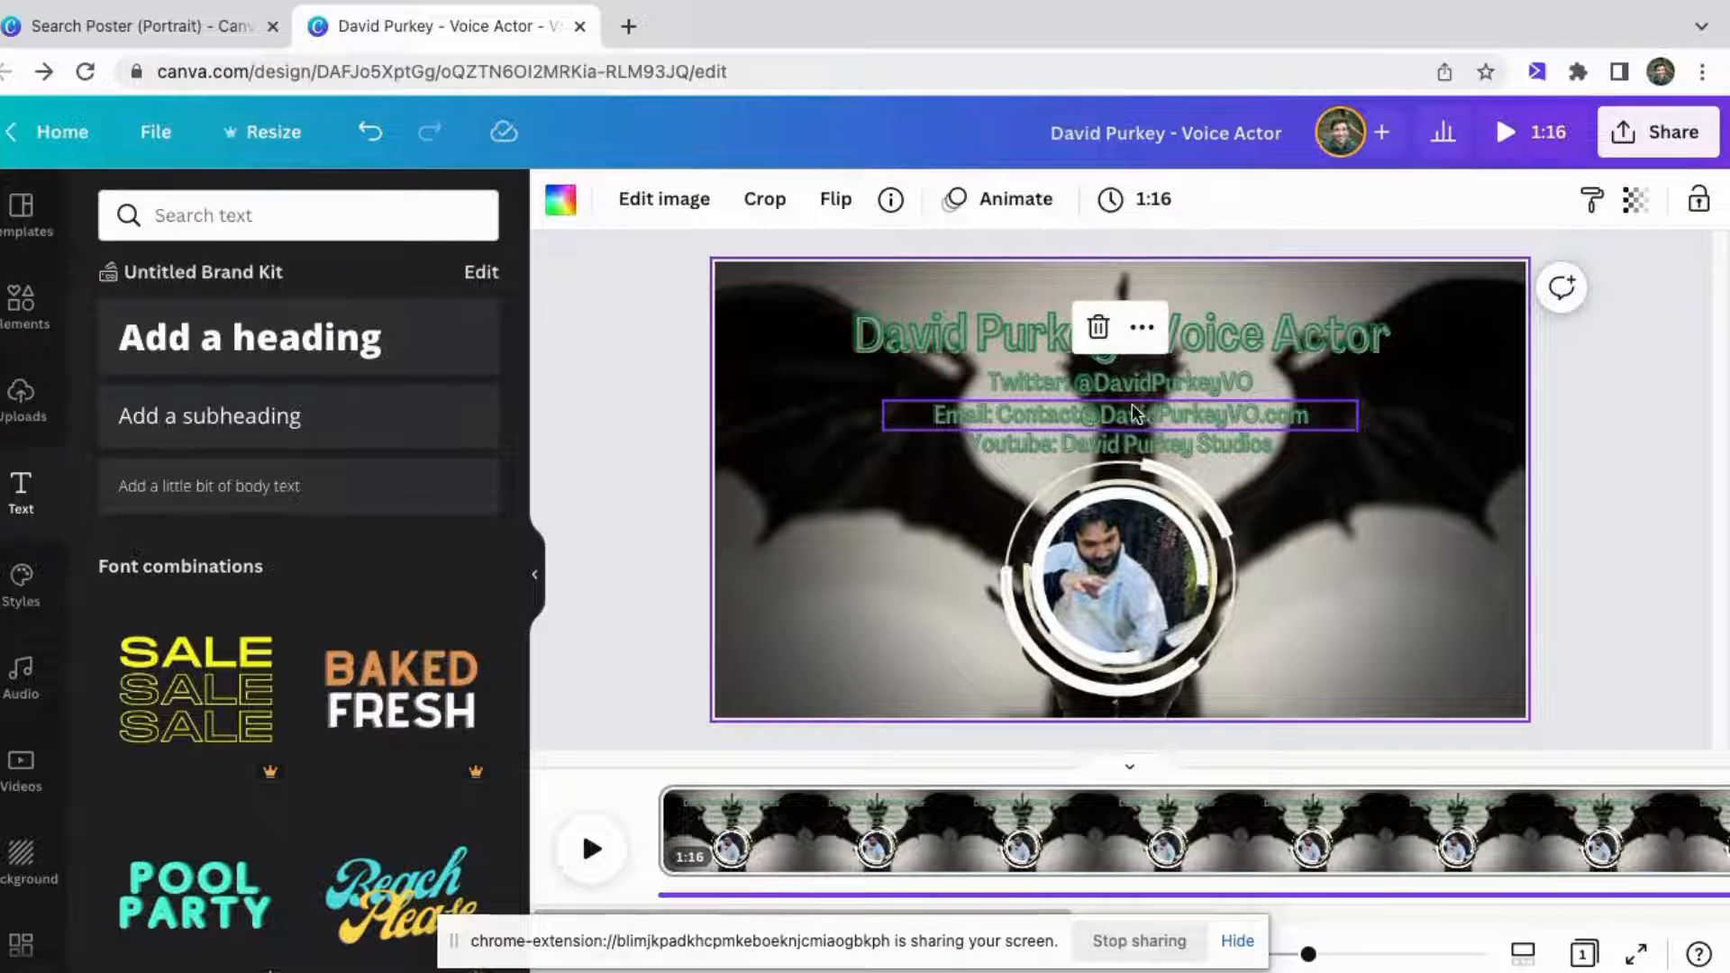
pyautogui.click(1132, 413)
pyautogui.click(1099, 441)
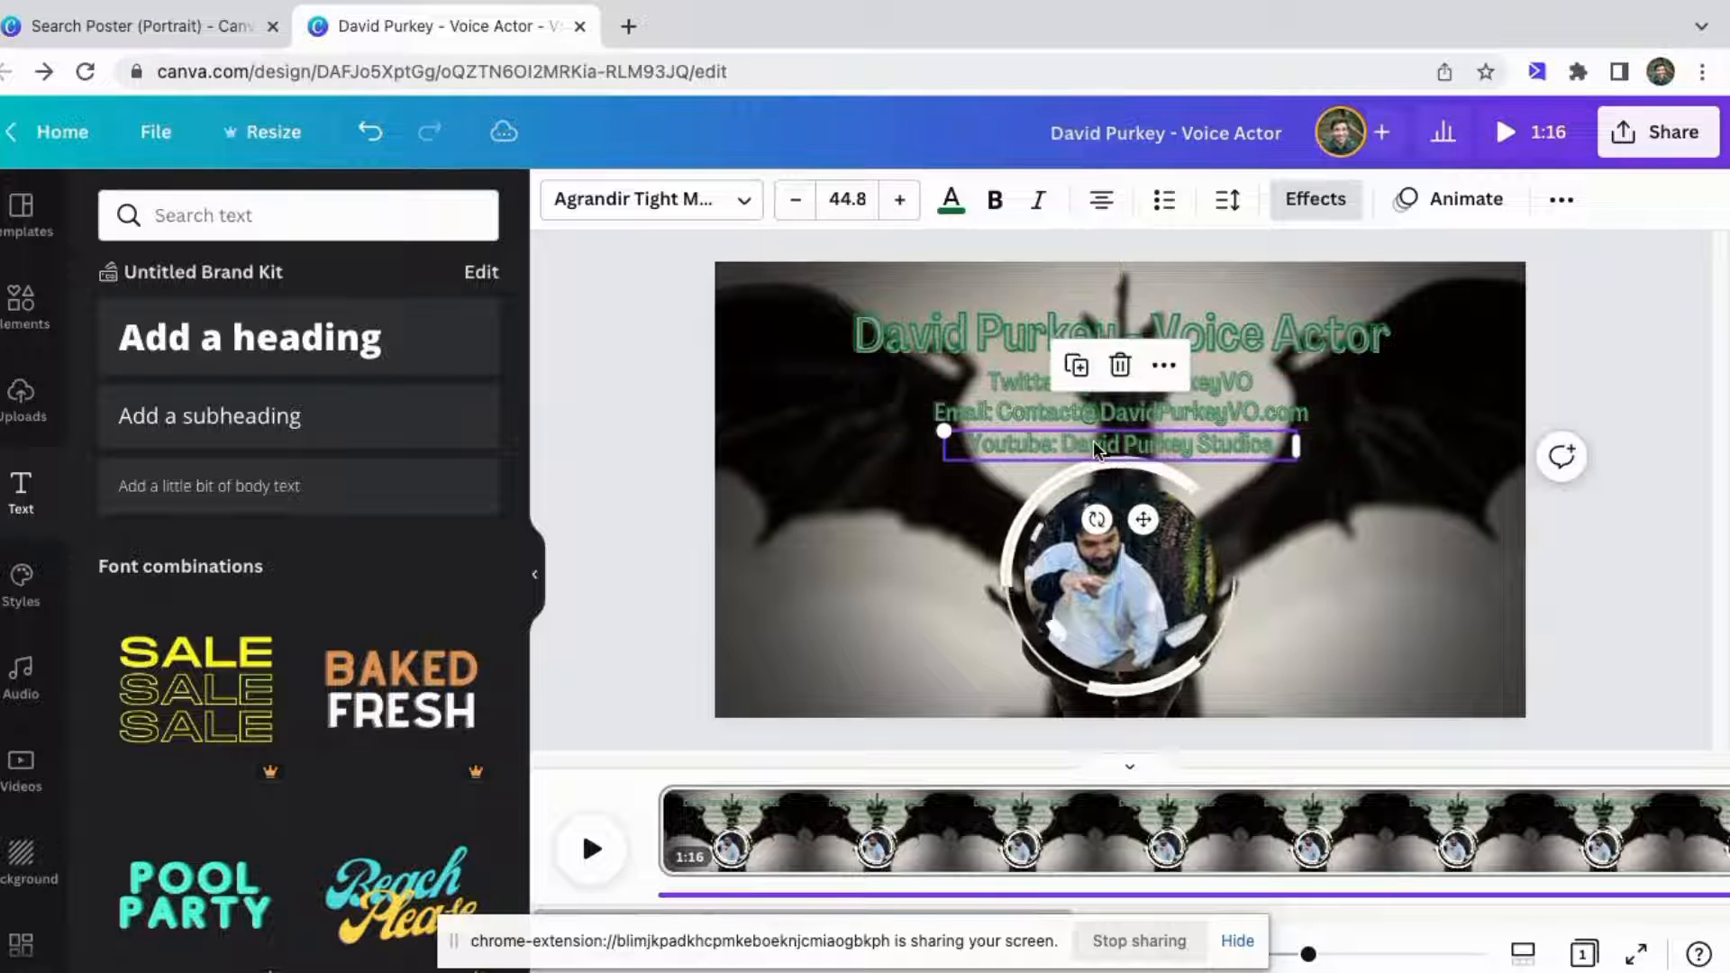
pyautogui.click(1411, 419)
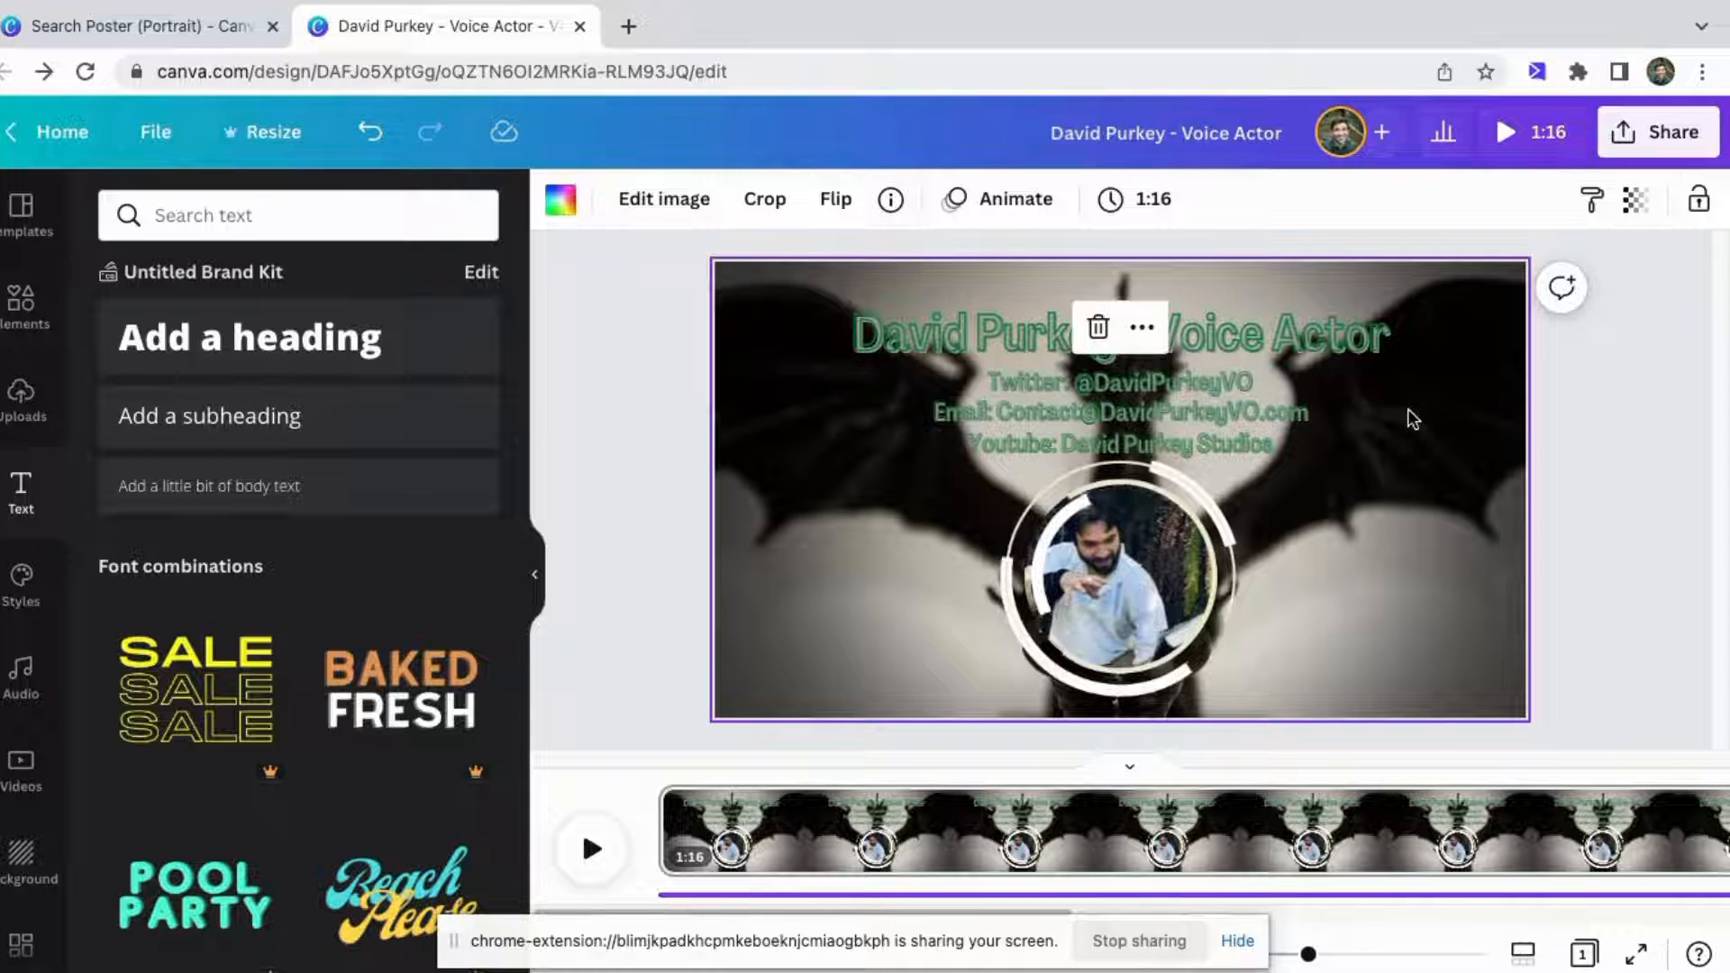
pyautogui.click(1596, 431)
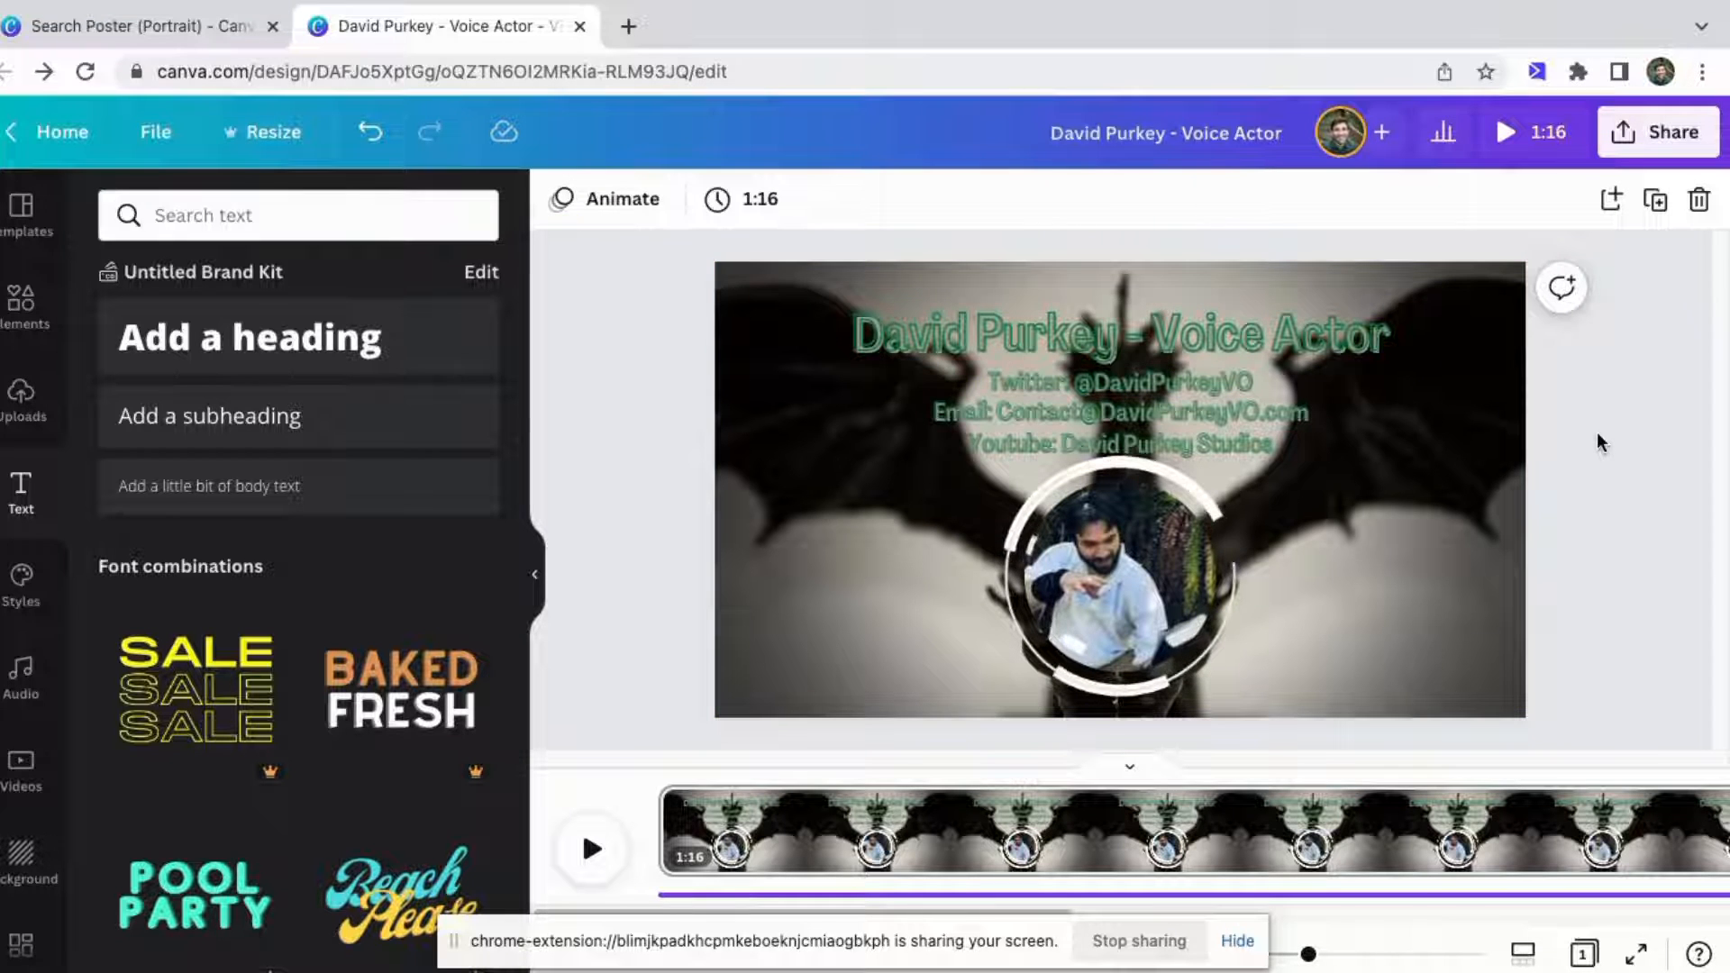
# Remove the title's Splice effect by setting its effect style to None.
pyautogui.click(1193, 348)
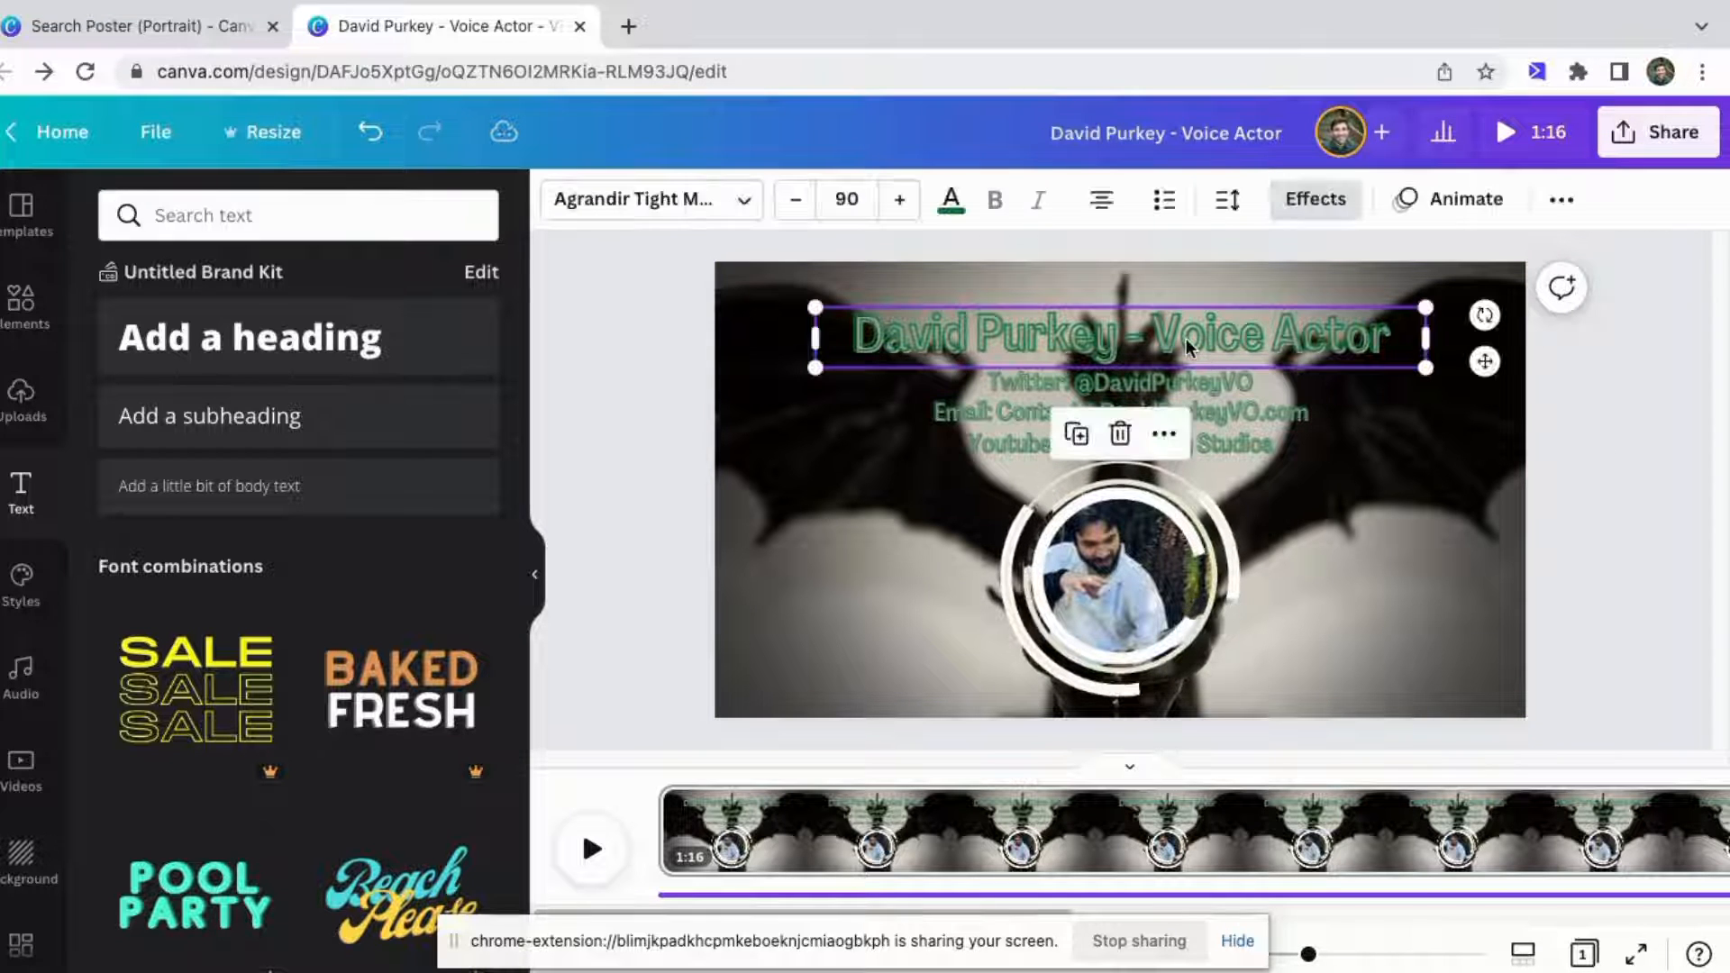
pyautogui.click(1304, 203)
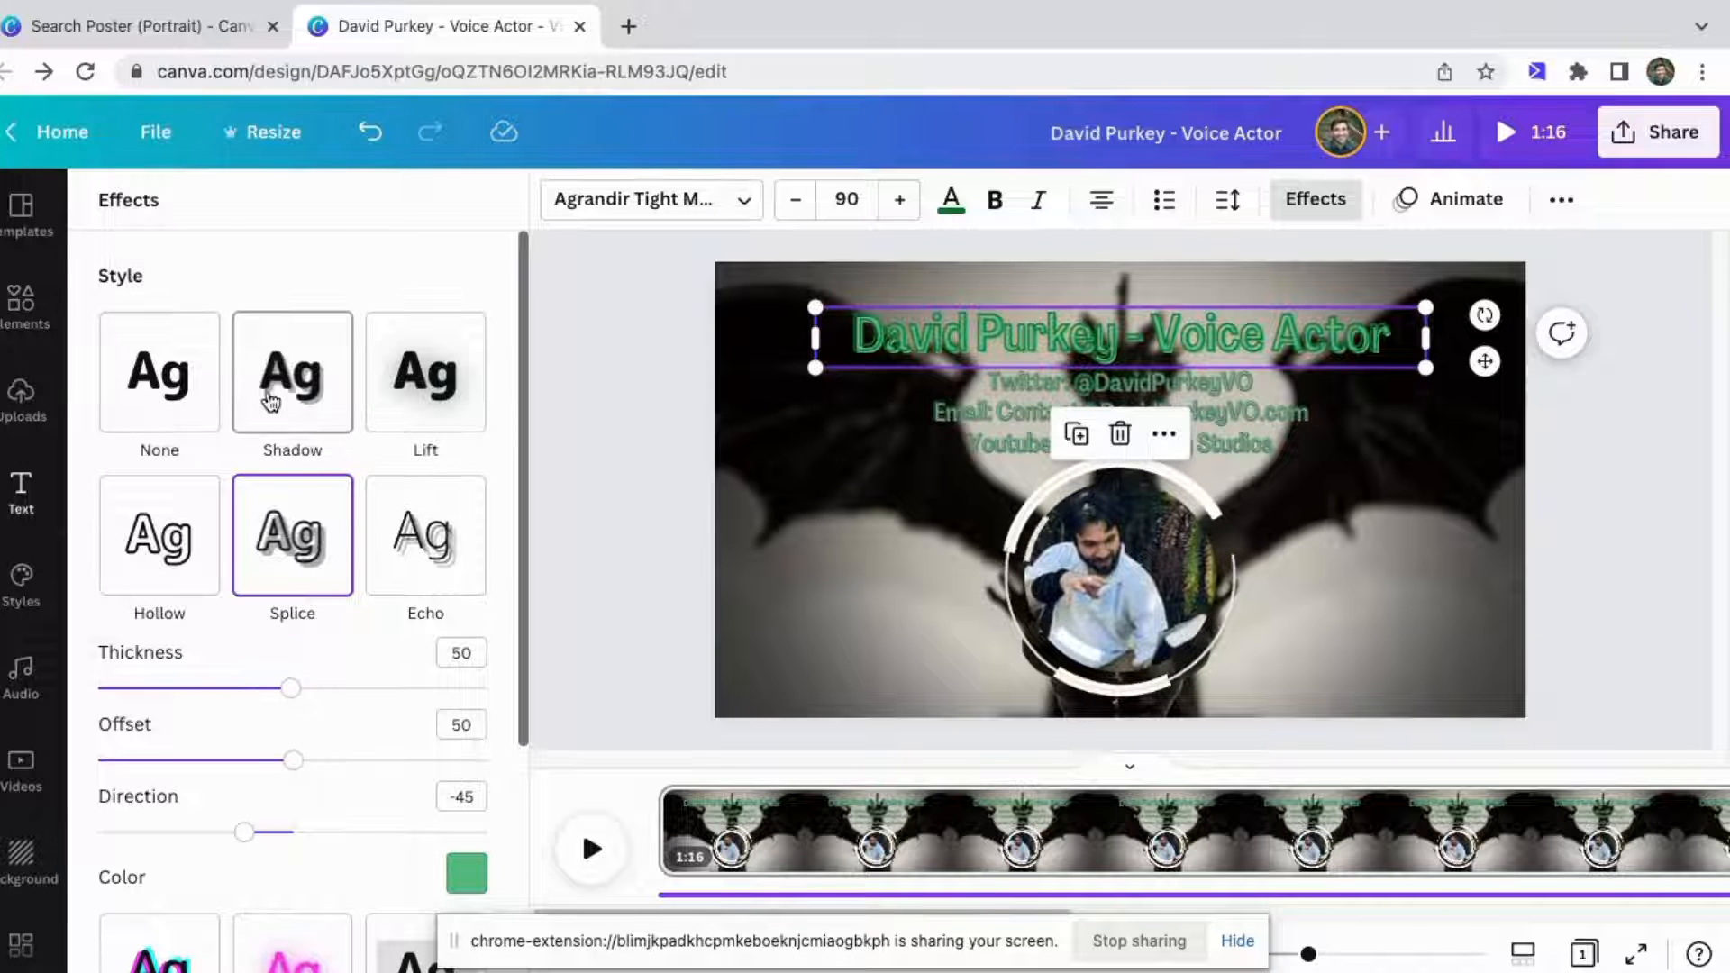
pyautogui.click(158, 374)
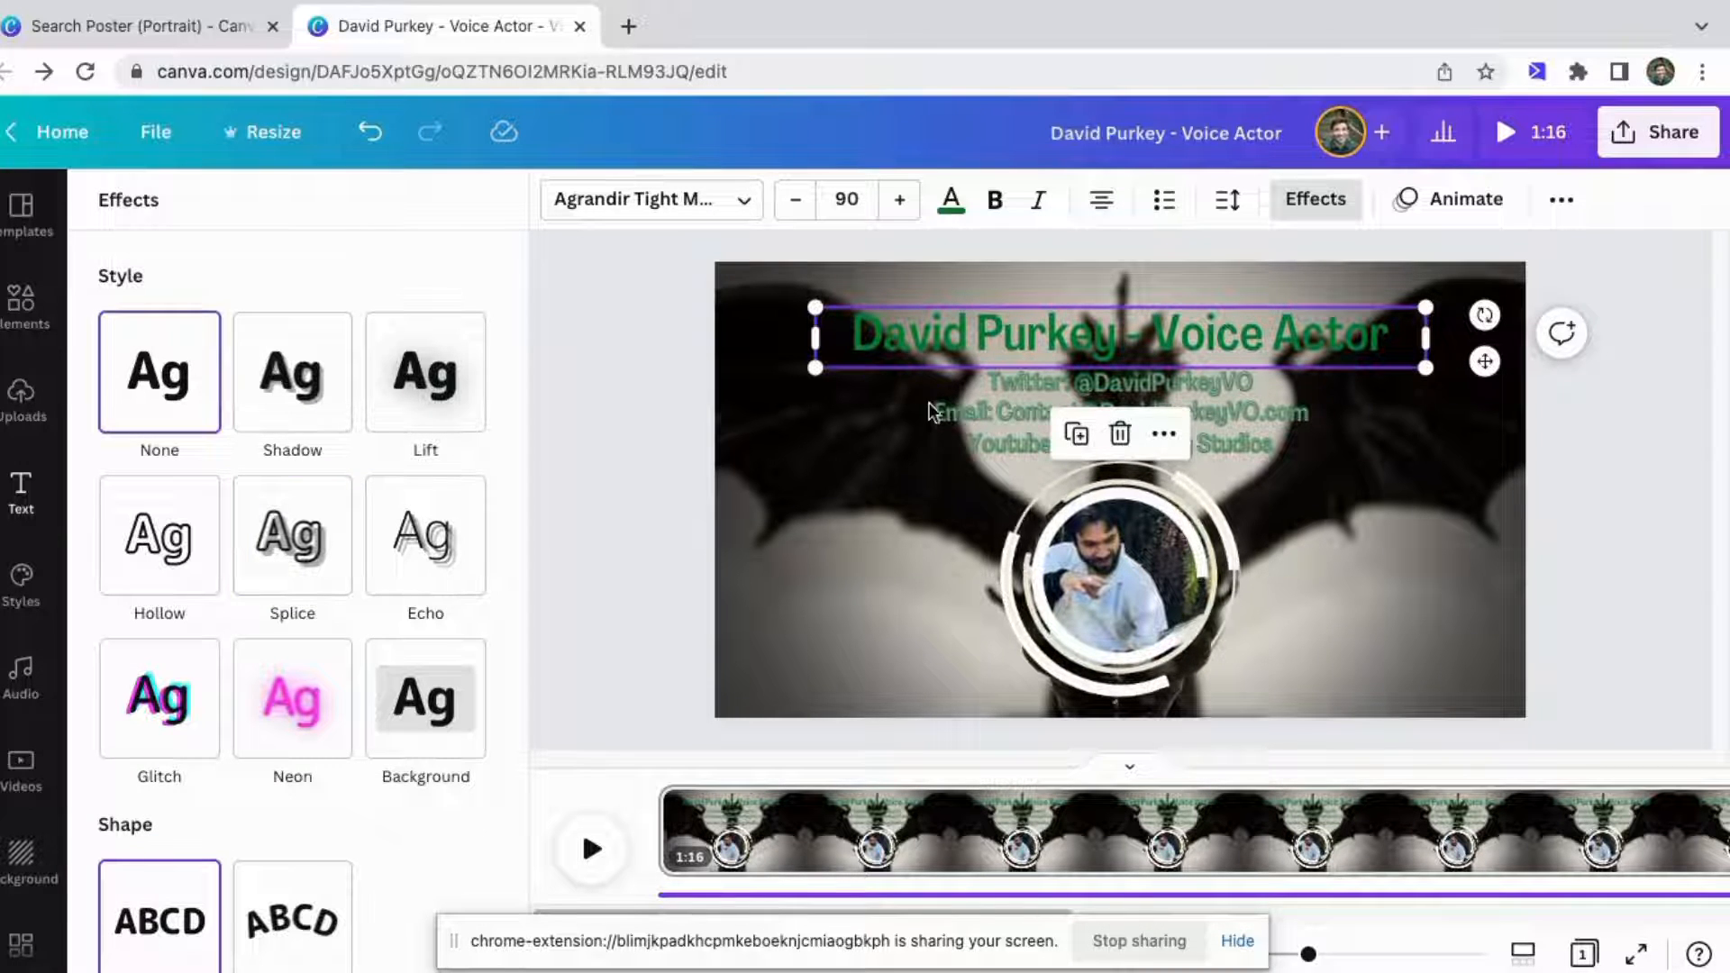
# Change the title's font to Alegreya Sans Black.
pyautogui.click(704, 209)
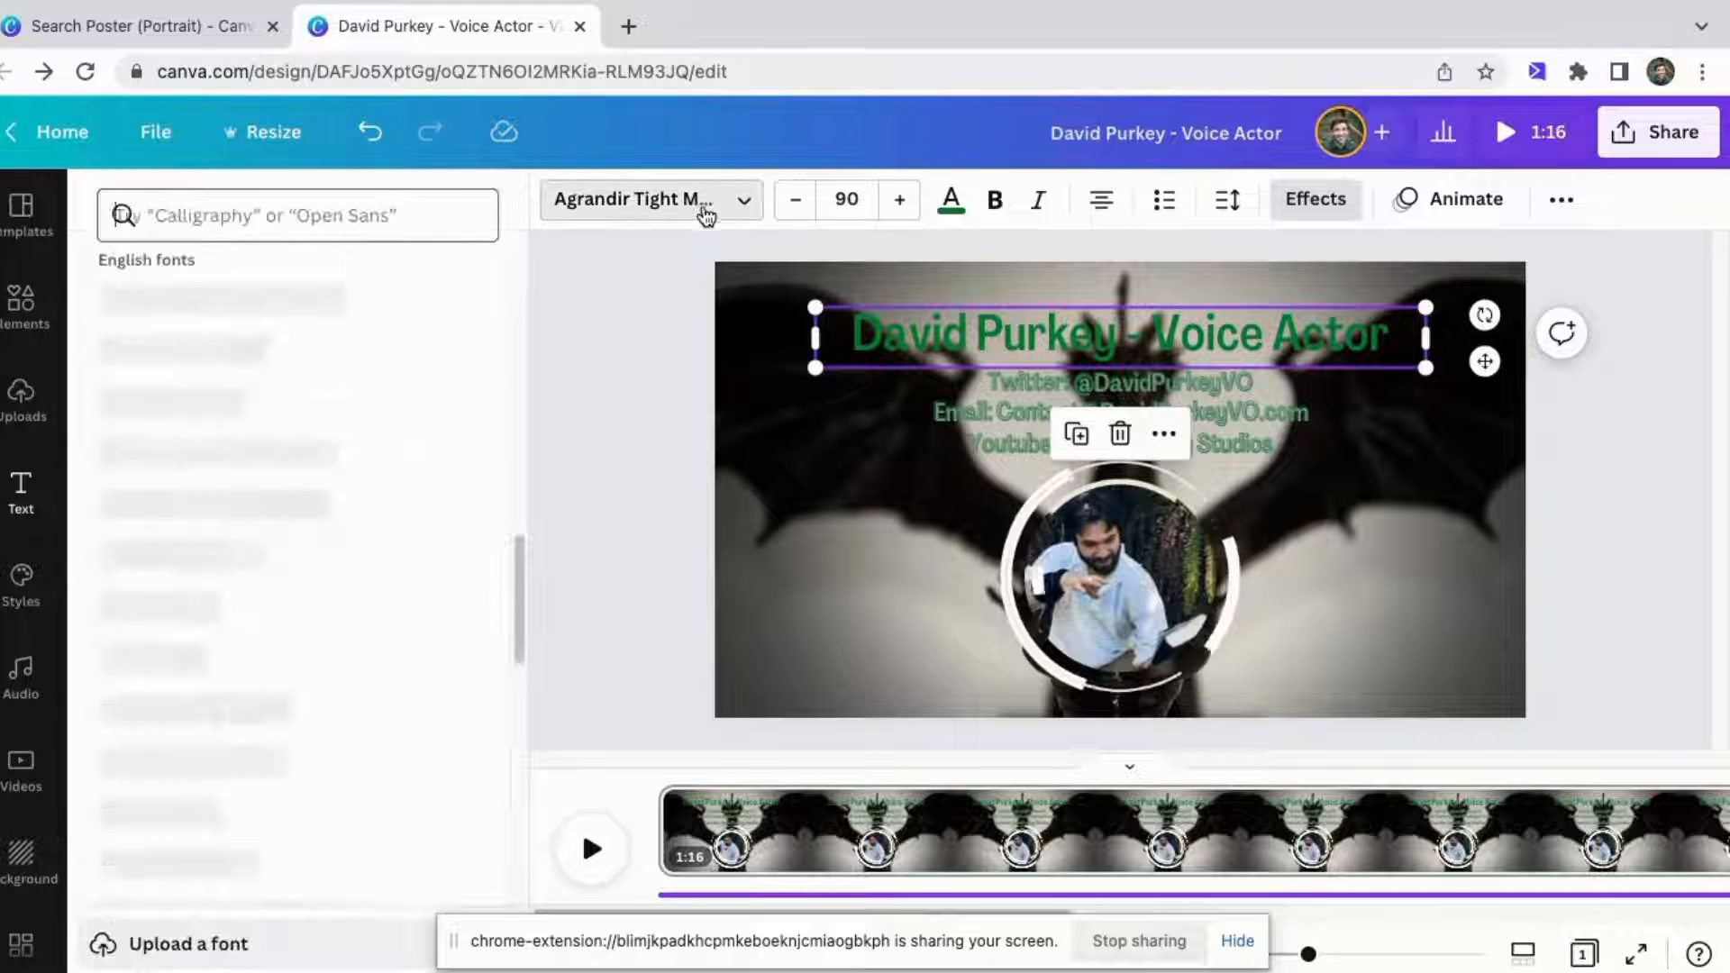
pyautogui.scroll(-10, 309, 571)
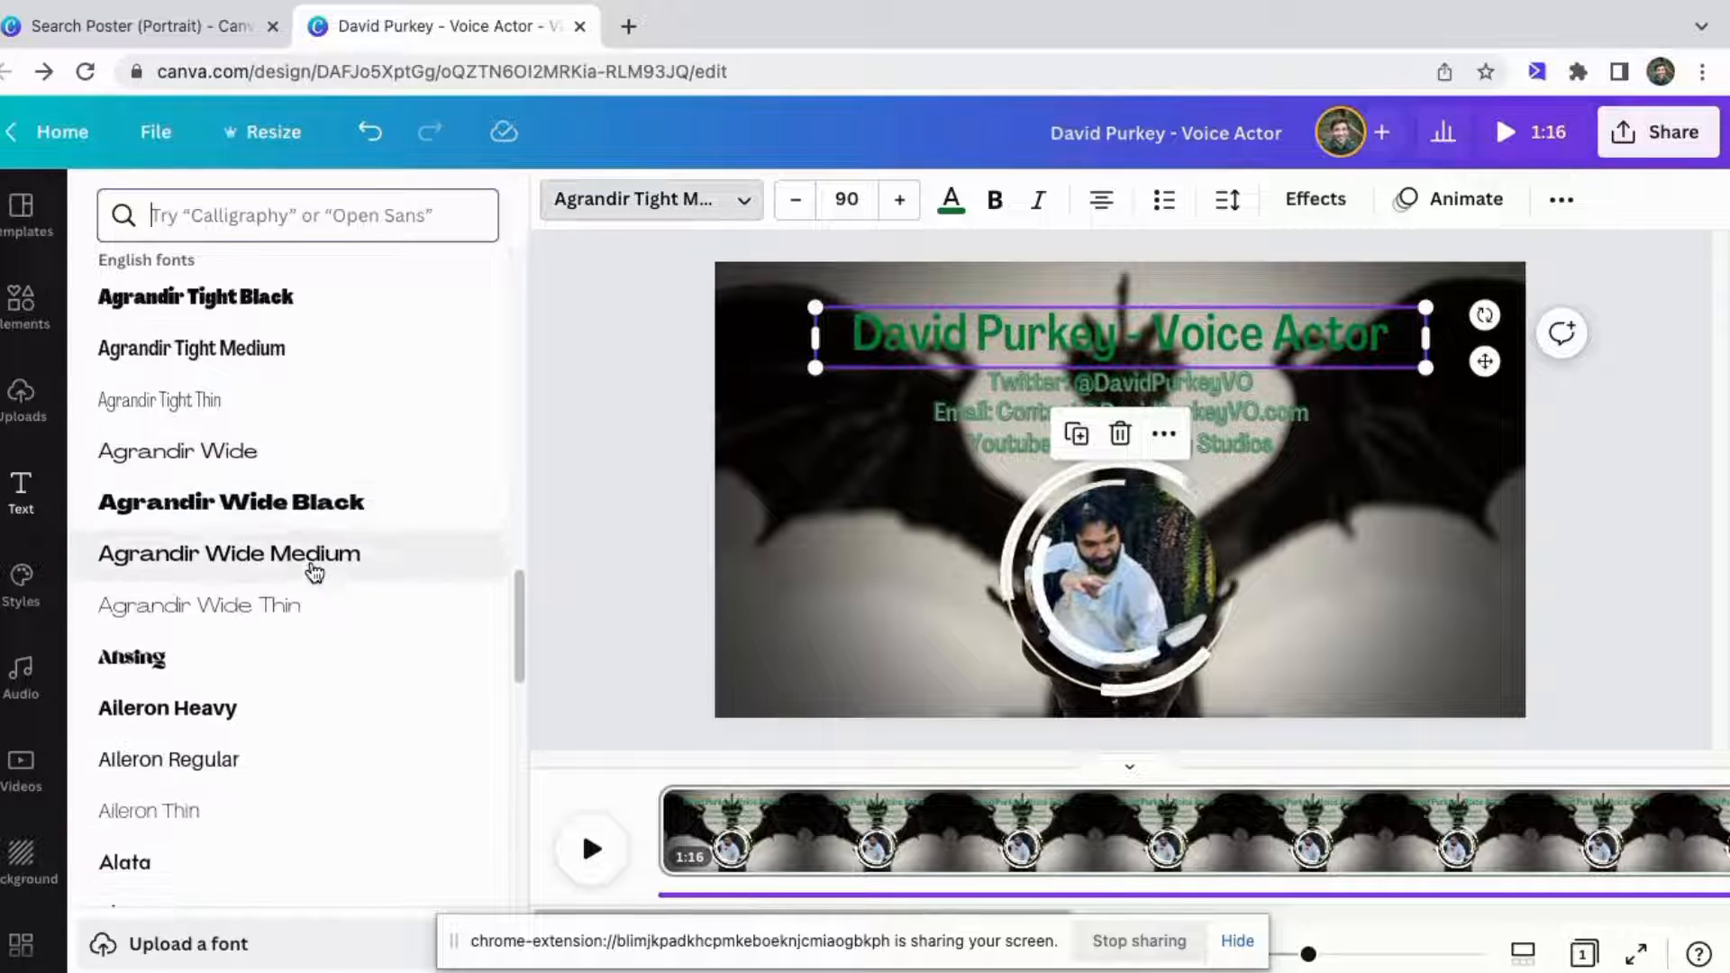
pyautogui.scroll(-3, 311, 572)
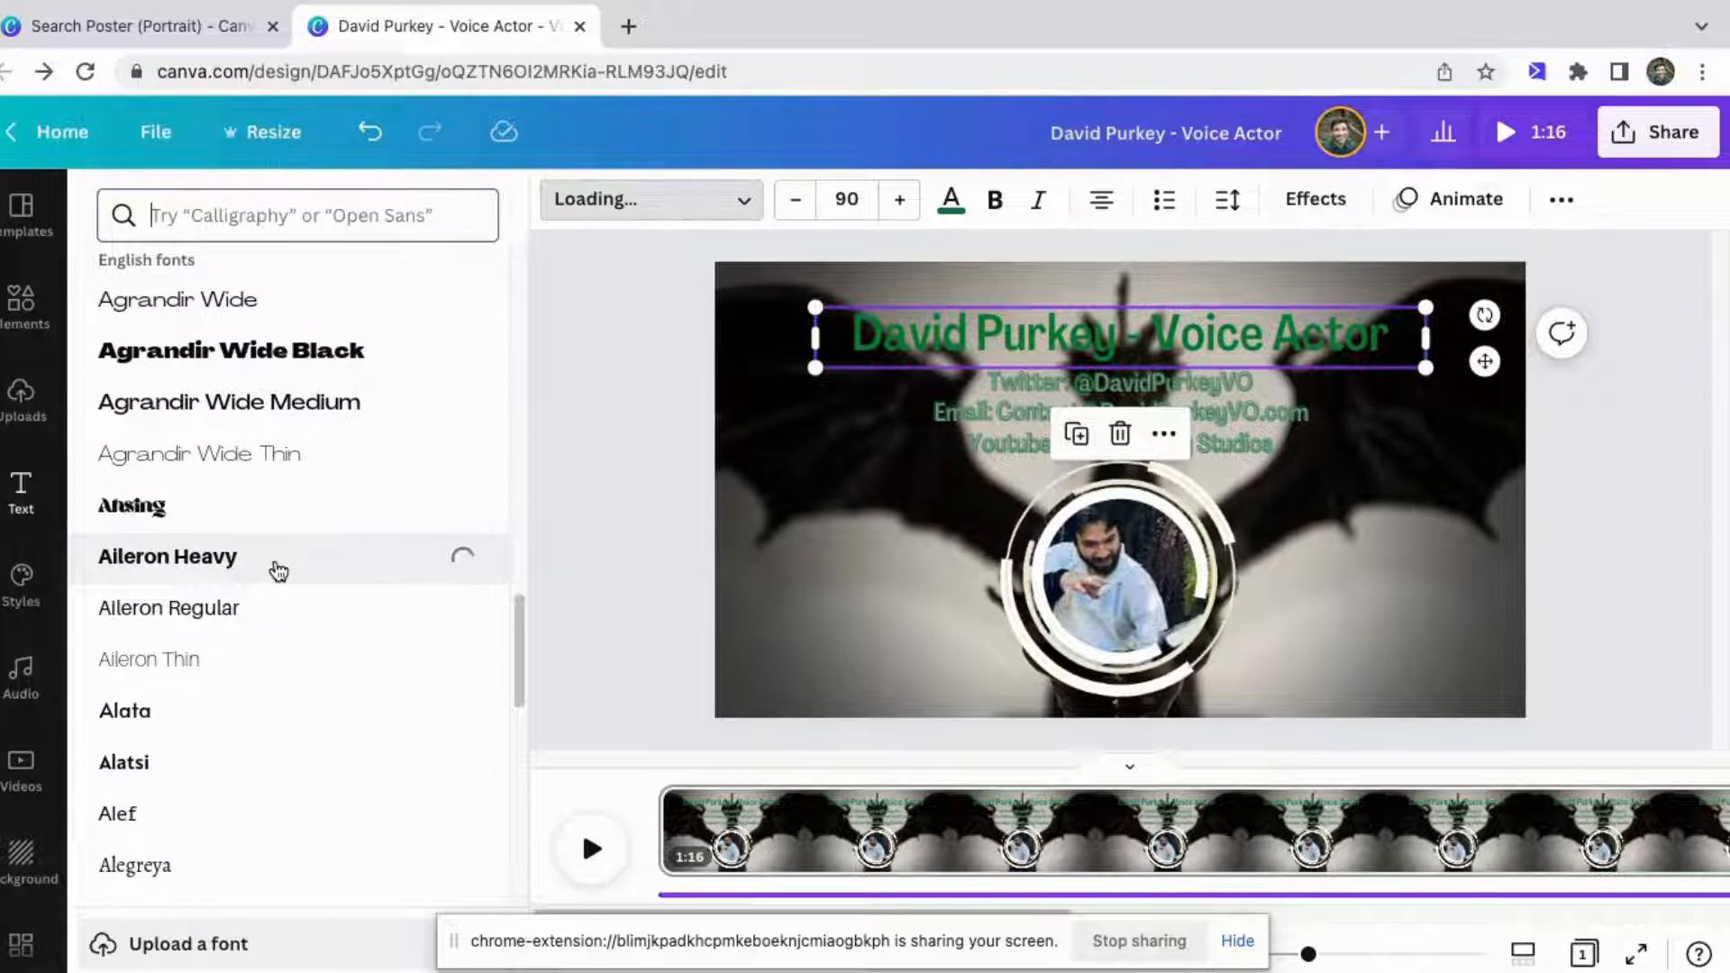
pyautogui.scroll(-2, 251, 685)
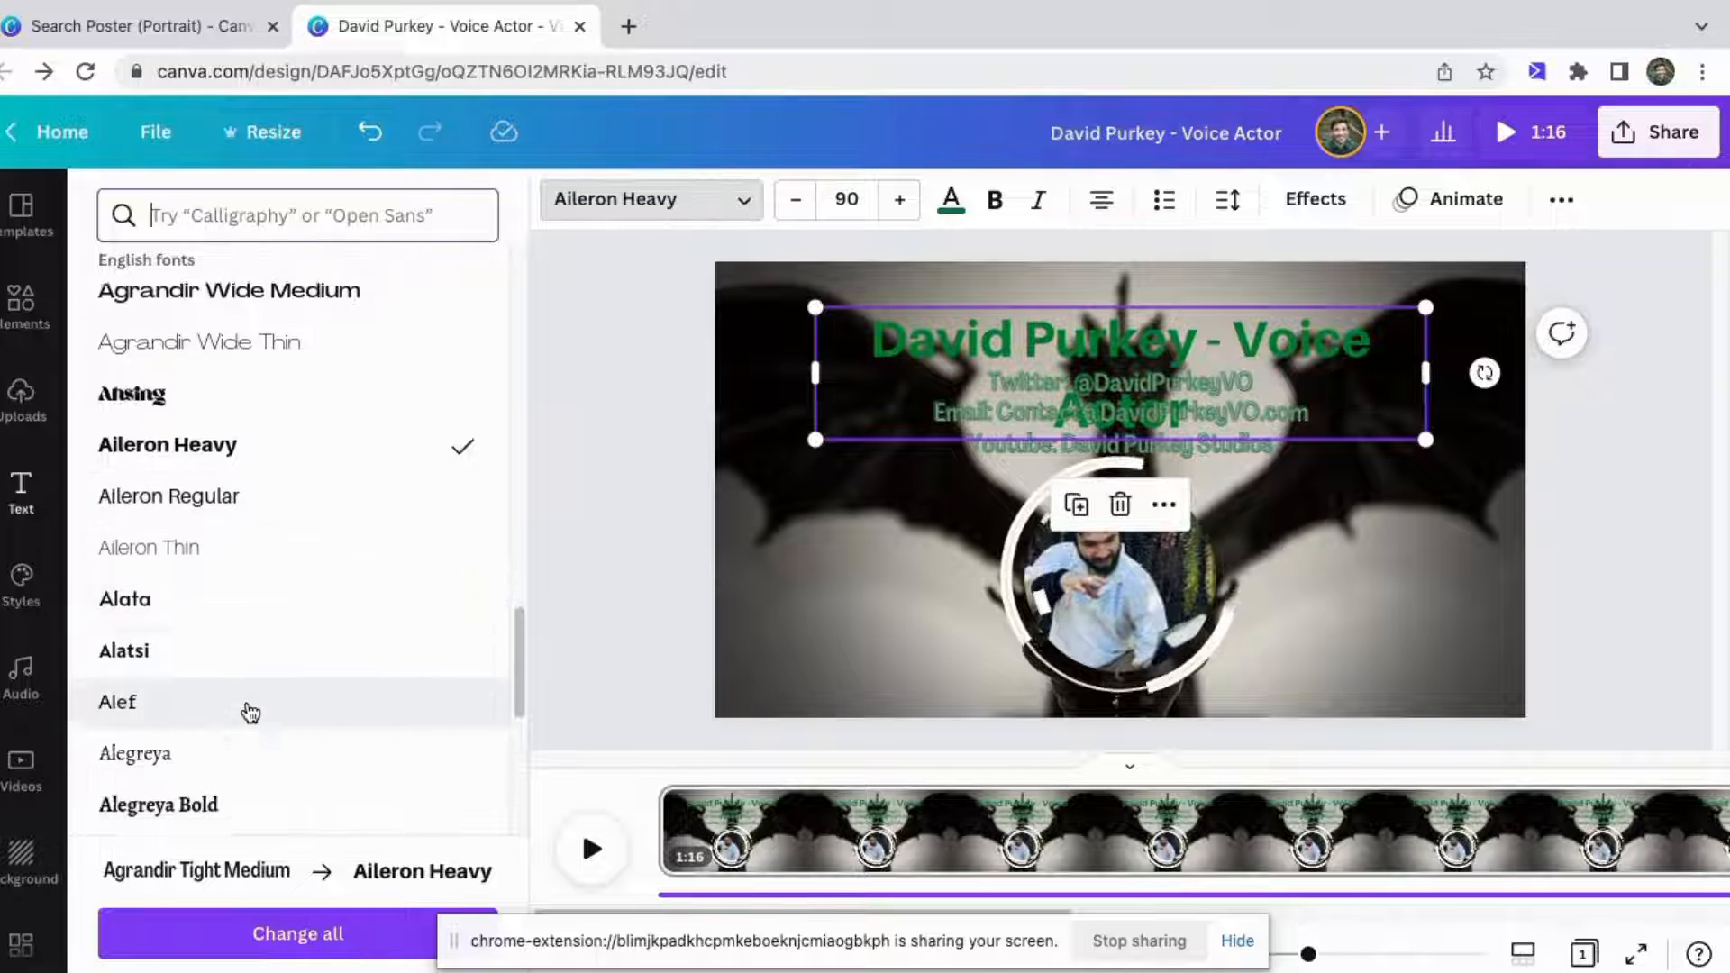
pyautogui.scroll(-4, 250, 713)
pyautogui.scroll(-1, 263, 553)
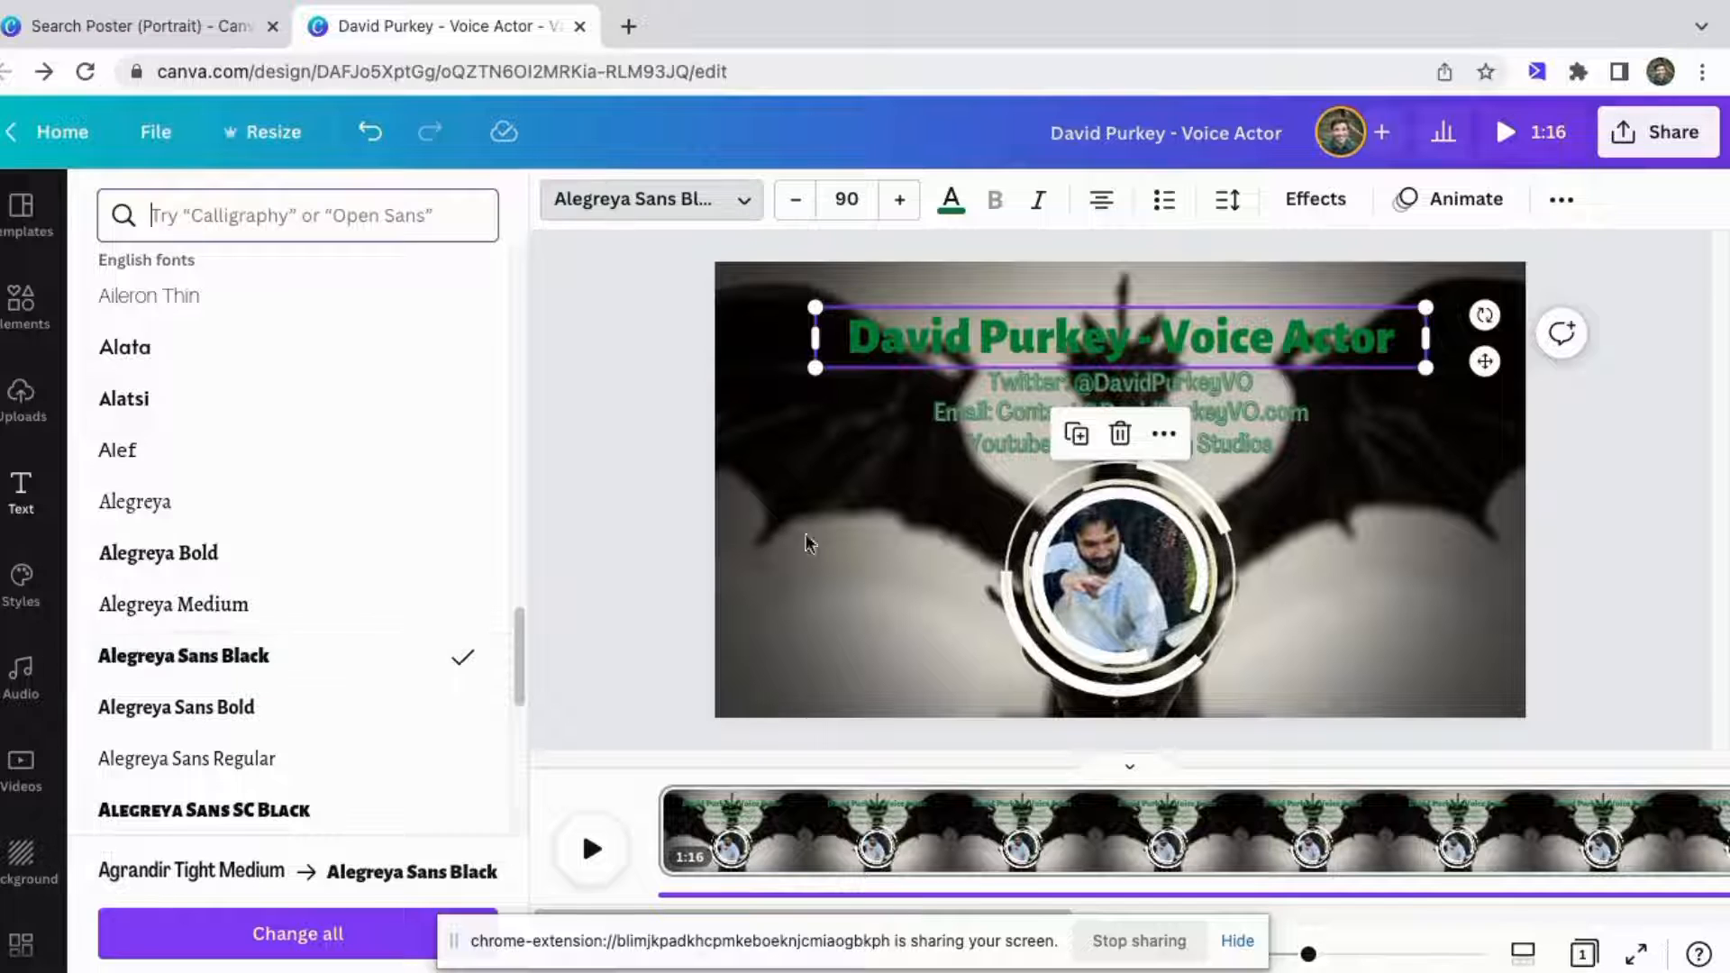
pyautogui.doubleClick(834, 480)
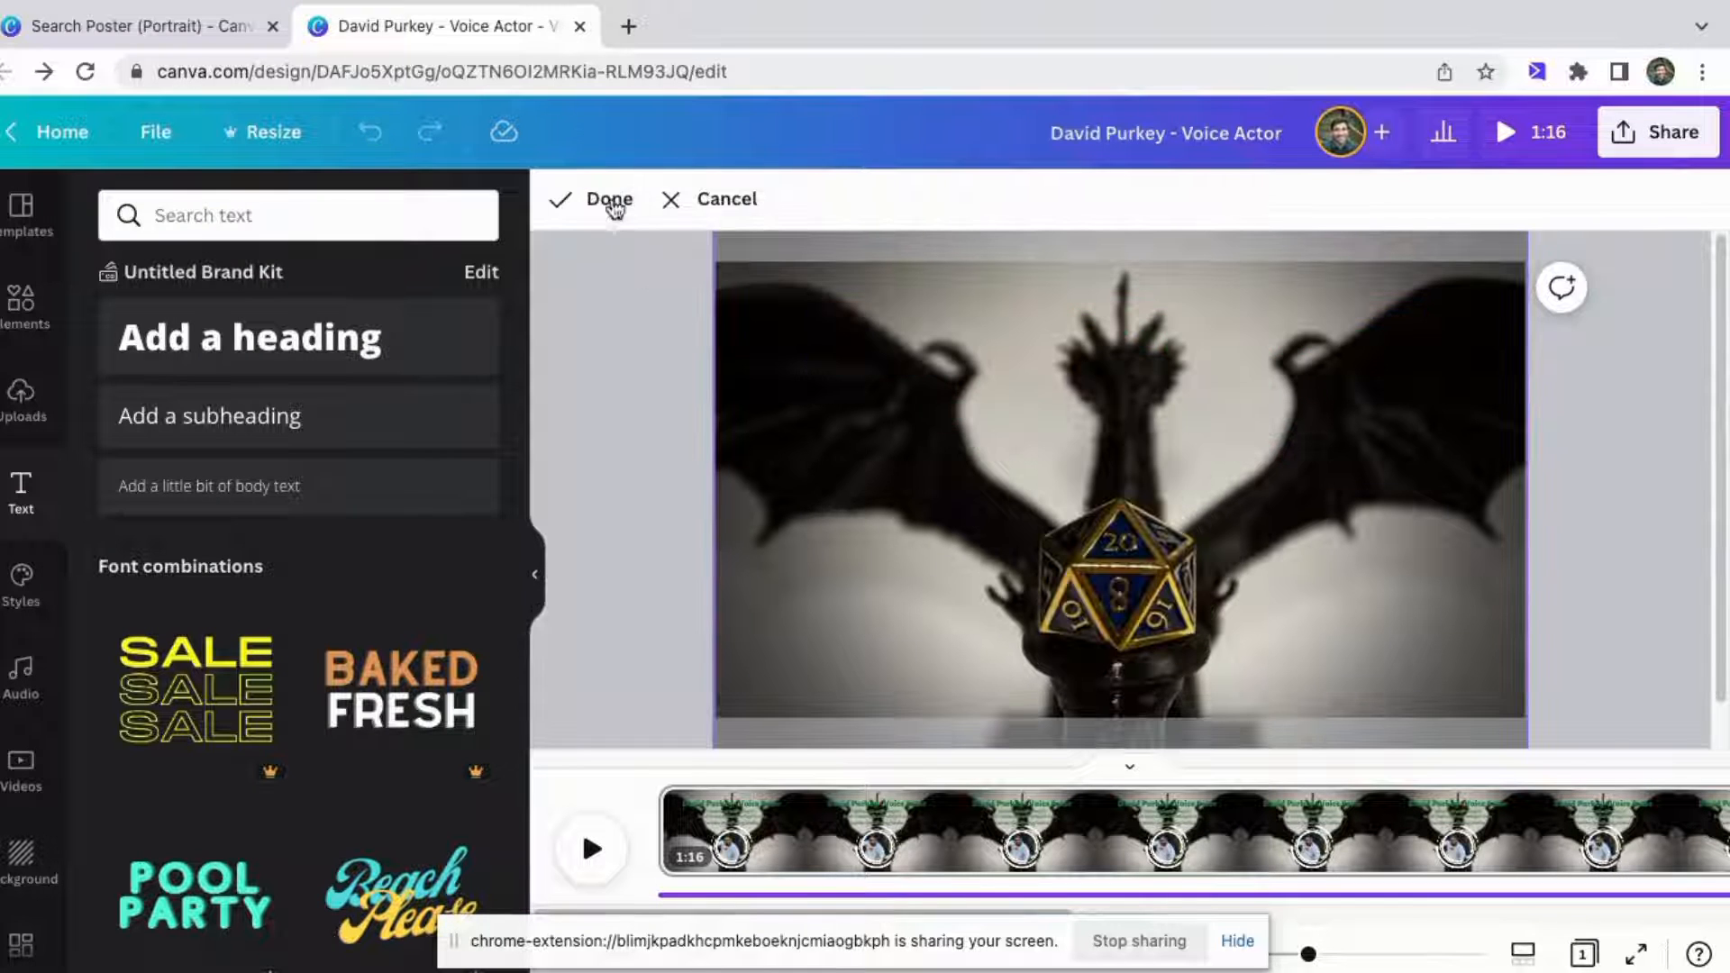
pyautogui.click(608, 199)
pyautogui.click(624, 389)
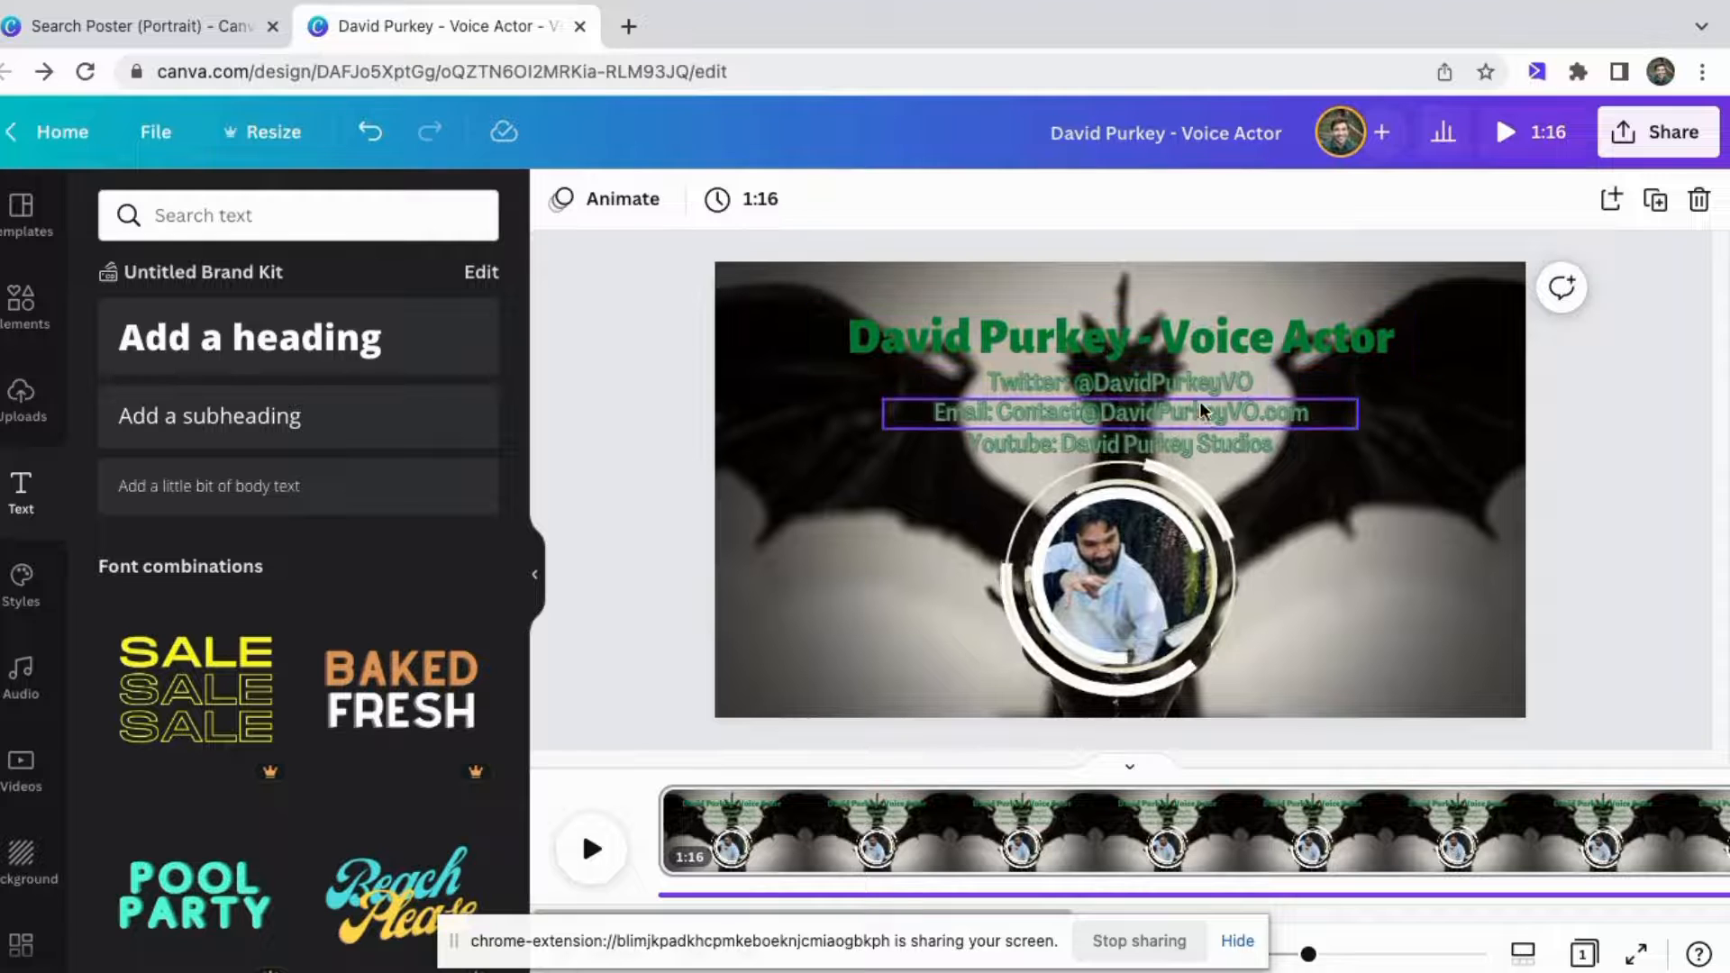
# Give the title a Background text effect and set the background color to gray.
pyautogui.click(1182, 334)
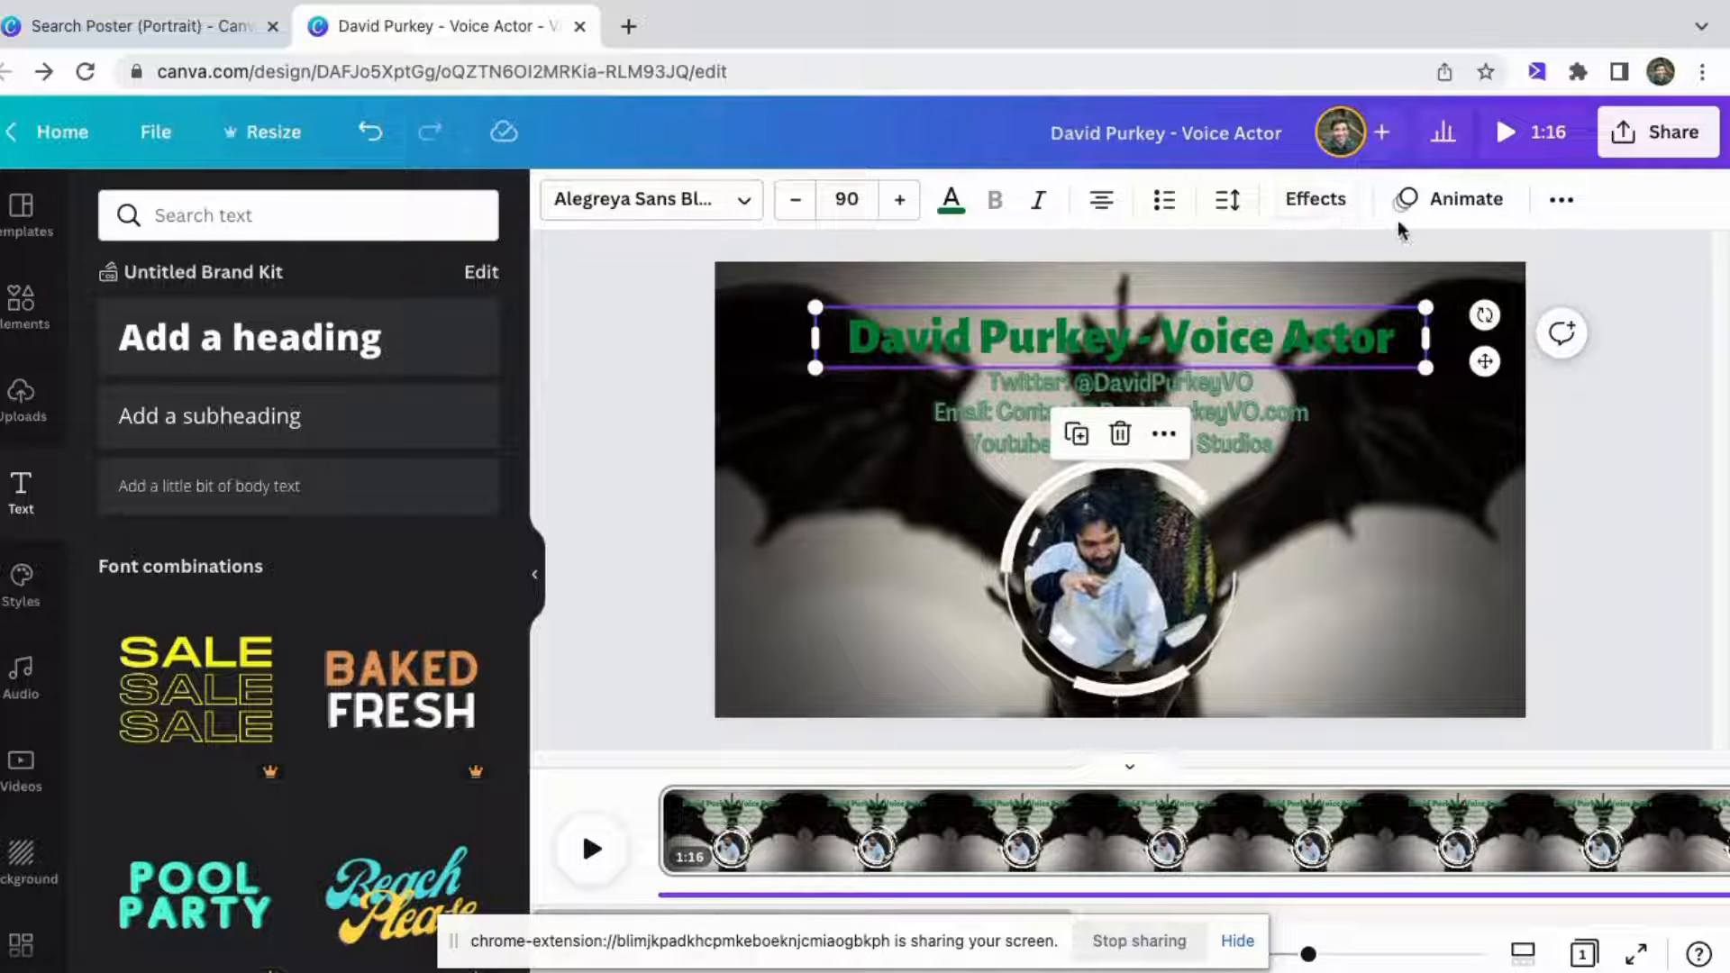
pyautogui.click(1316, 202)
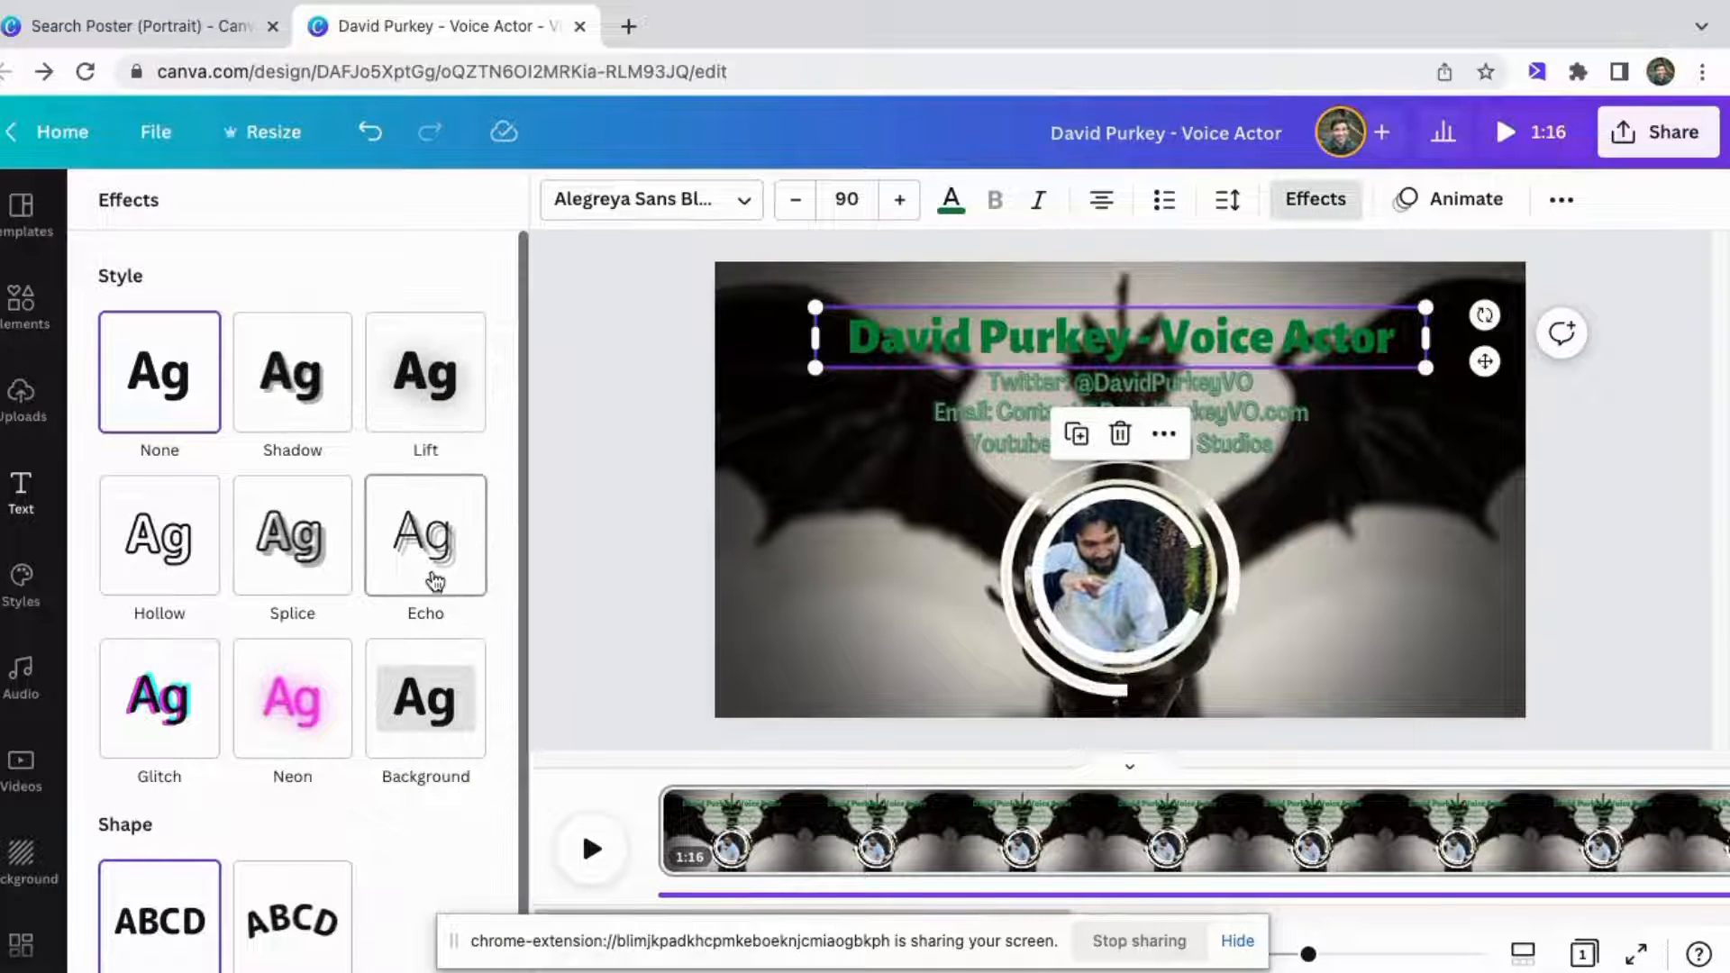
pyautogui.click(427, 713)
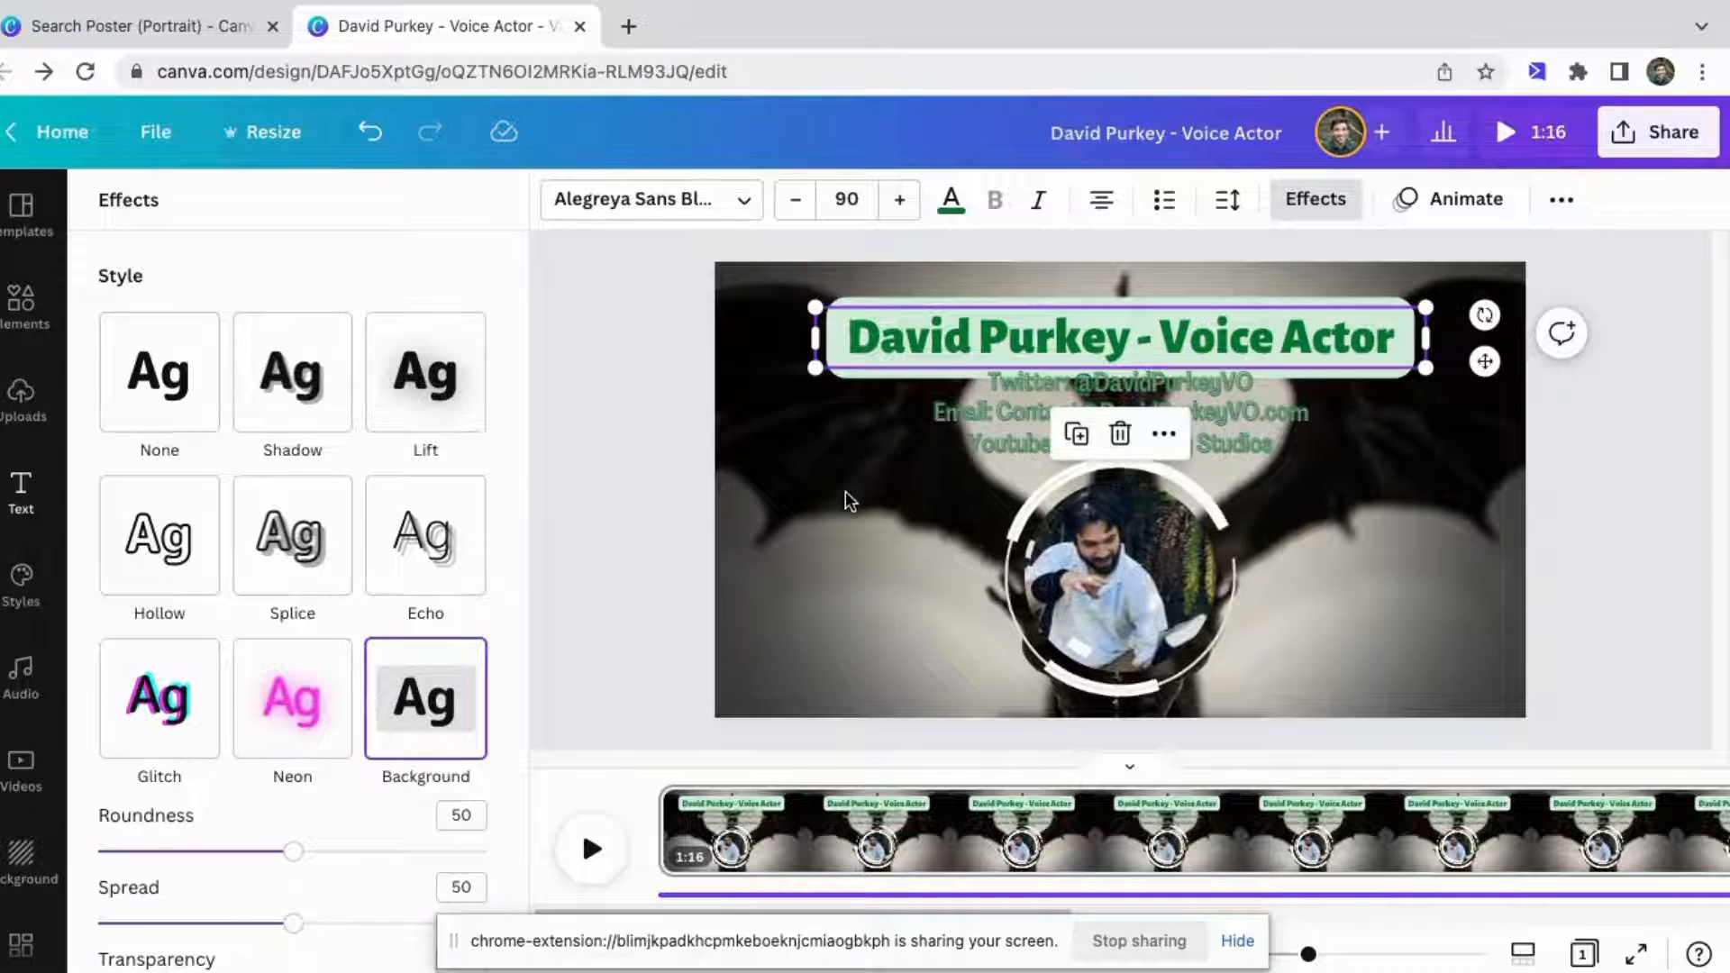
pyautogui.scroll(-4, 267, 703)
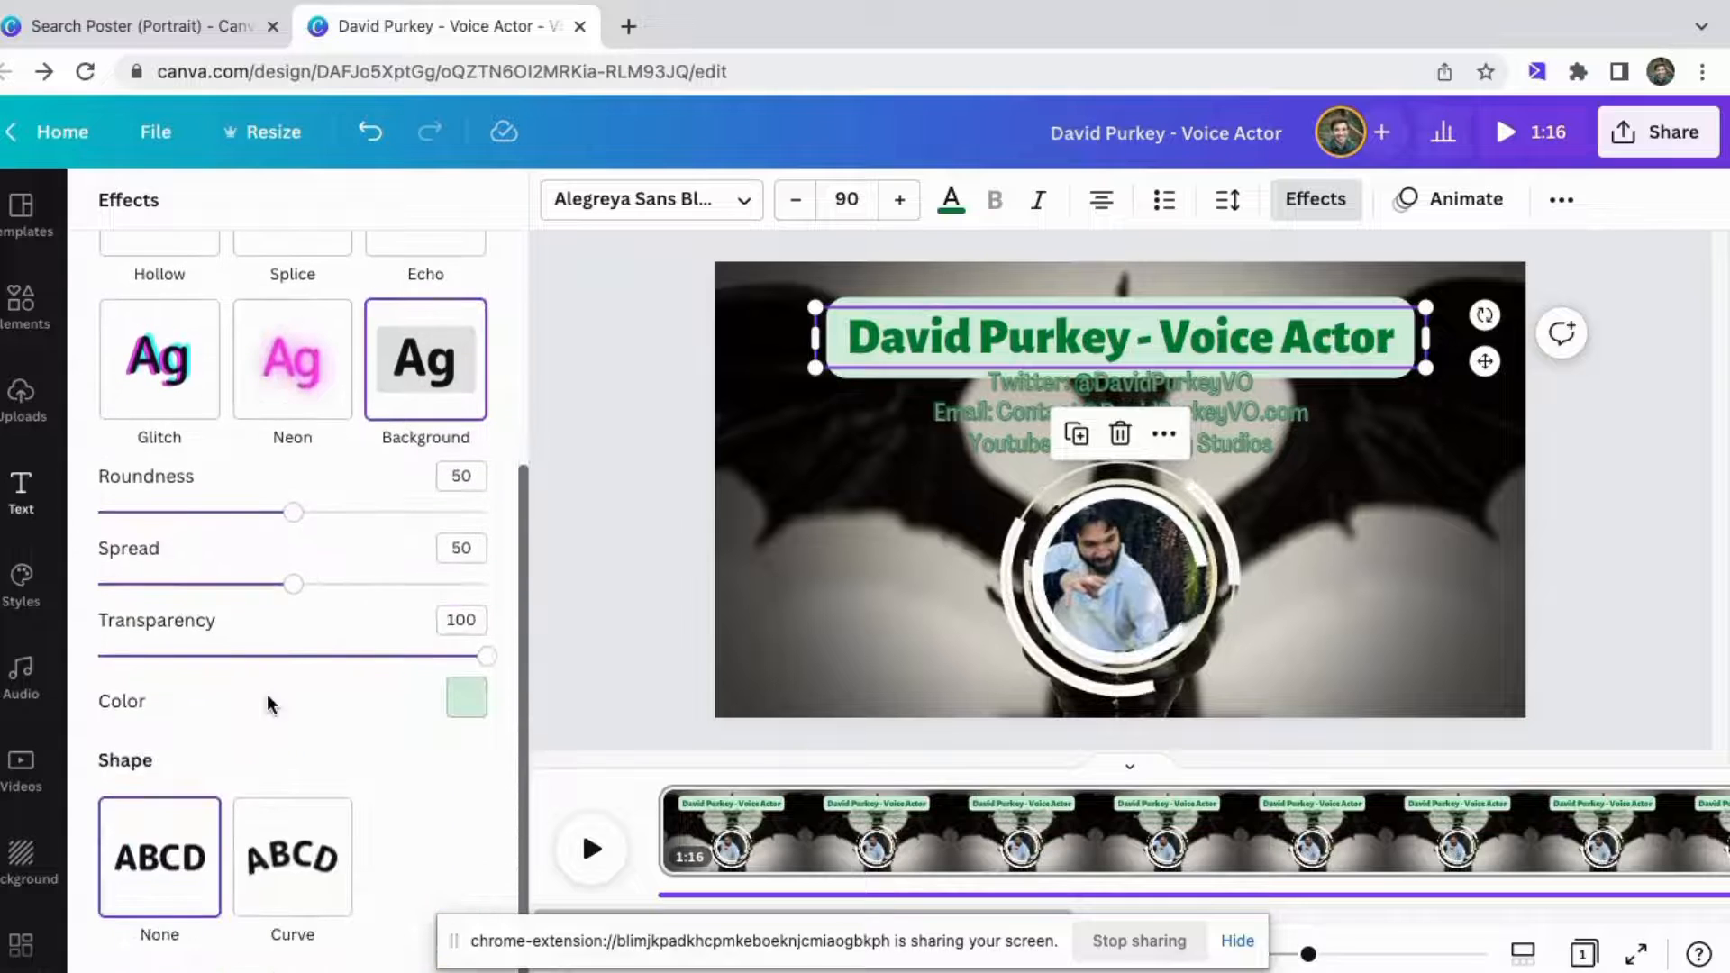
pyautogui.click(467, 701)
pyautogui.click(312, 545)
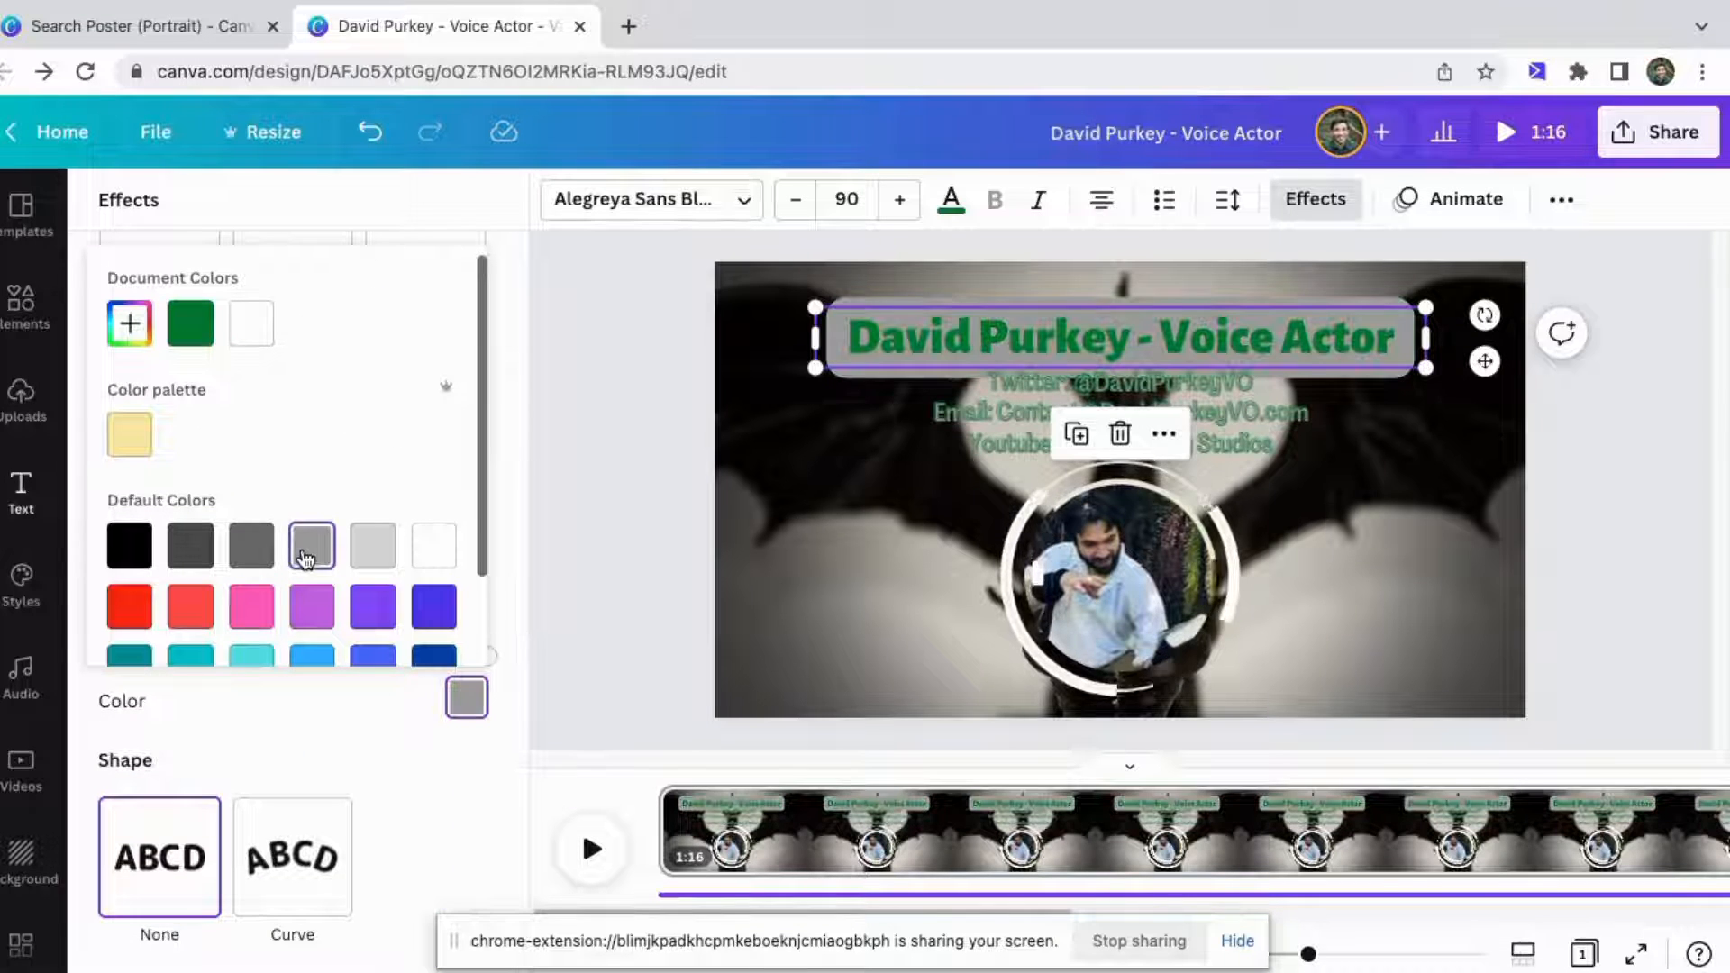
pyautogui.click(858, 501)
pyautogui.click(857, 501)
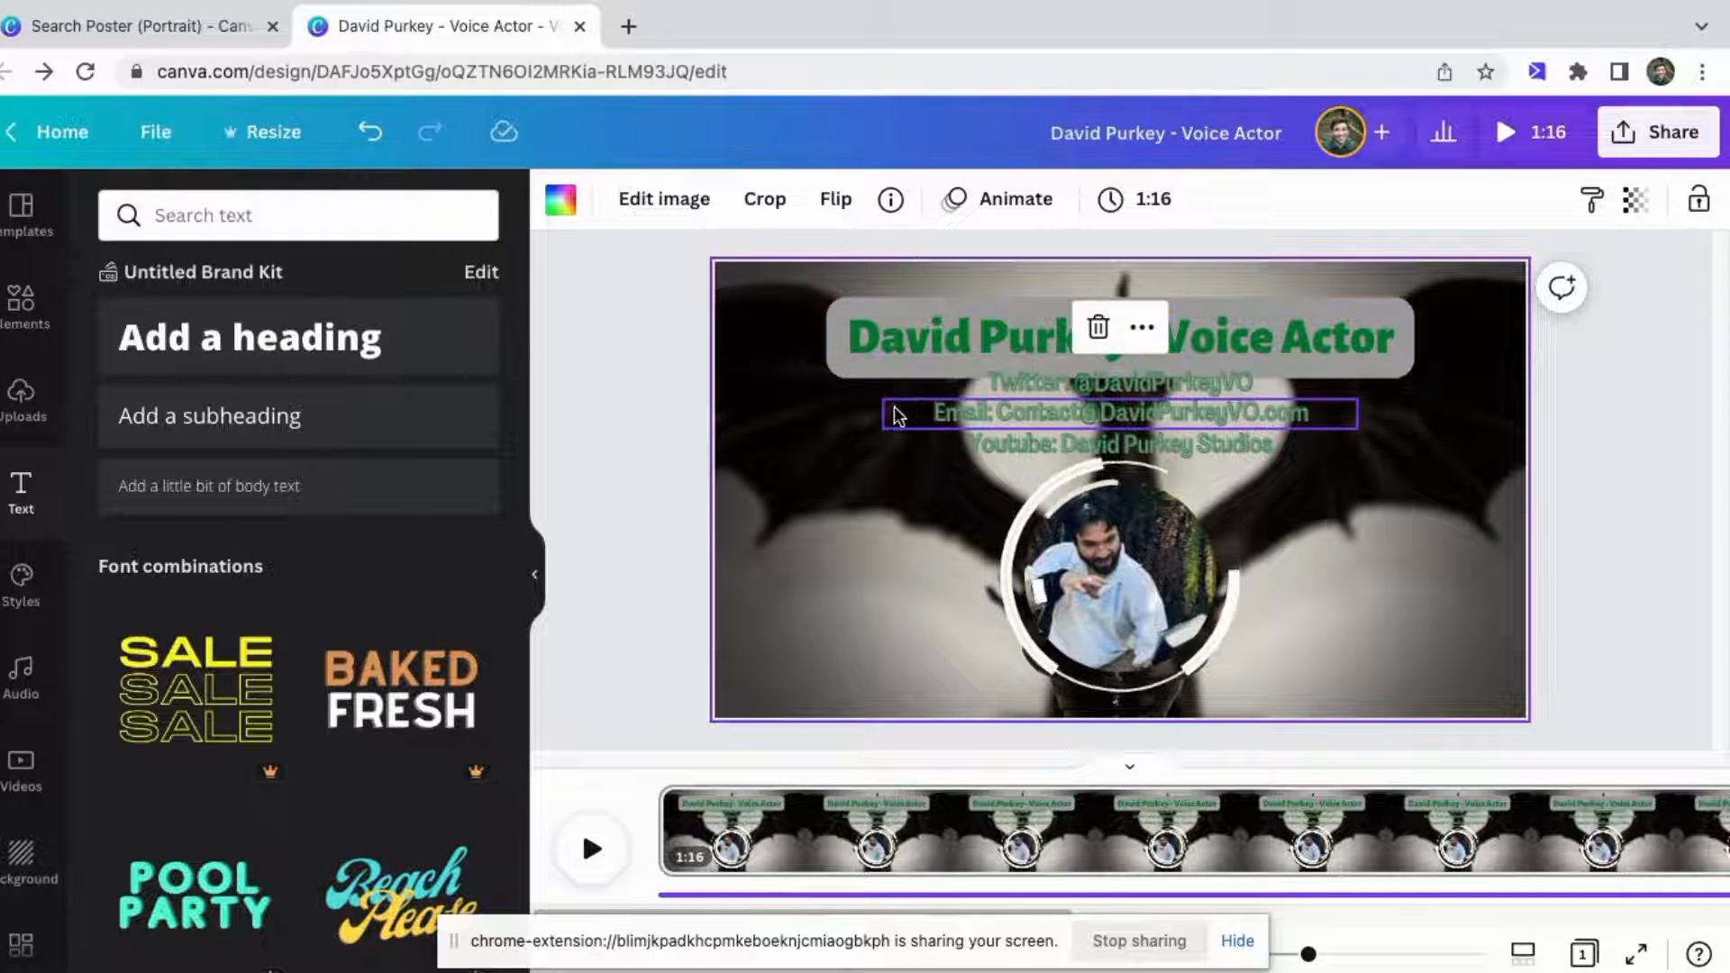
# Move the Twitter, e-mail and YouTube lines slightly down together.
pyautogui.moveTo(883, 389); pyautogui.dragTo(1250, 437)
pyautogui.moveTo(1118, 381); pyautogui.dragTo(1117, 394)
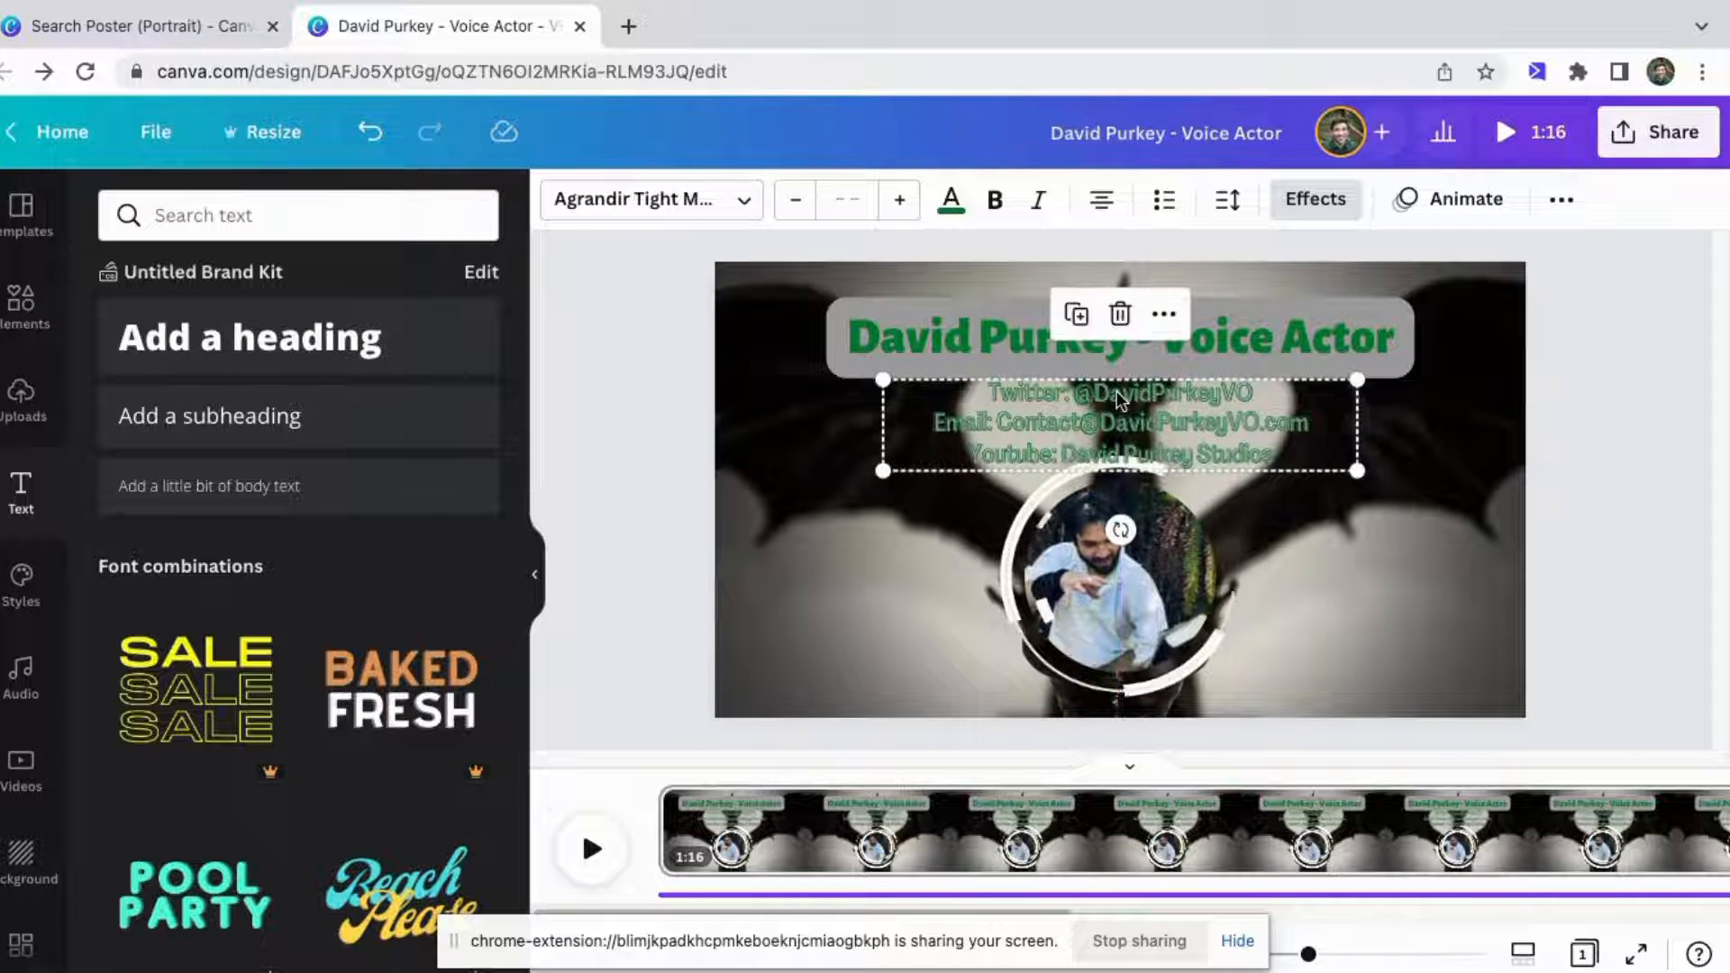
pyautogui.click(819, 418)
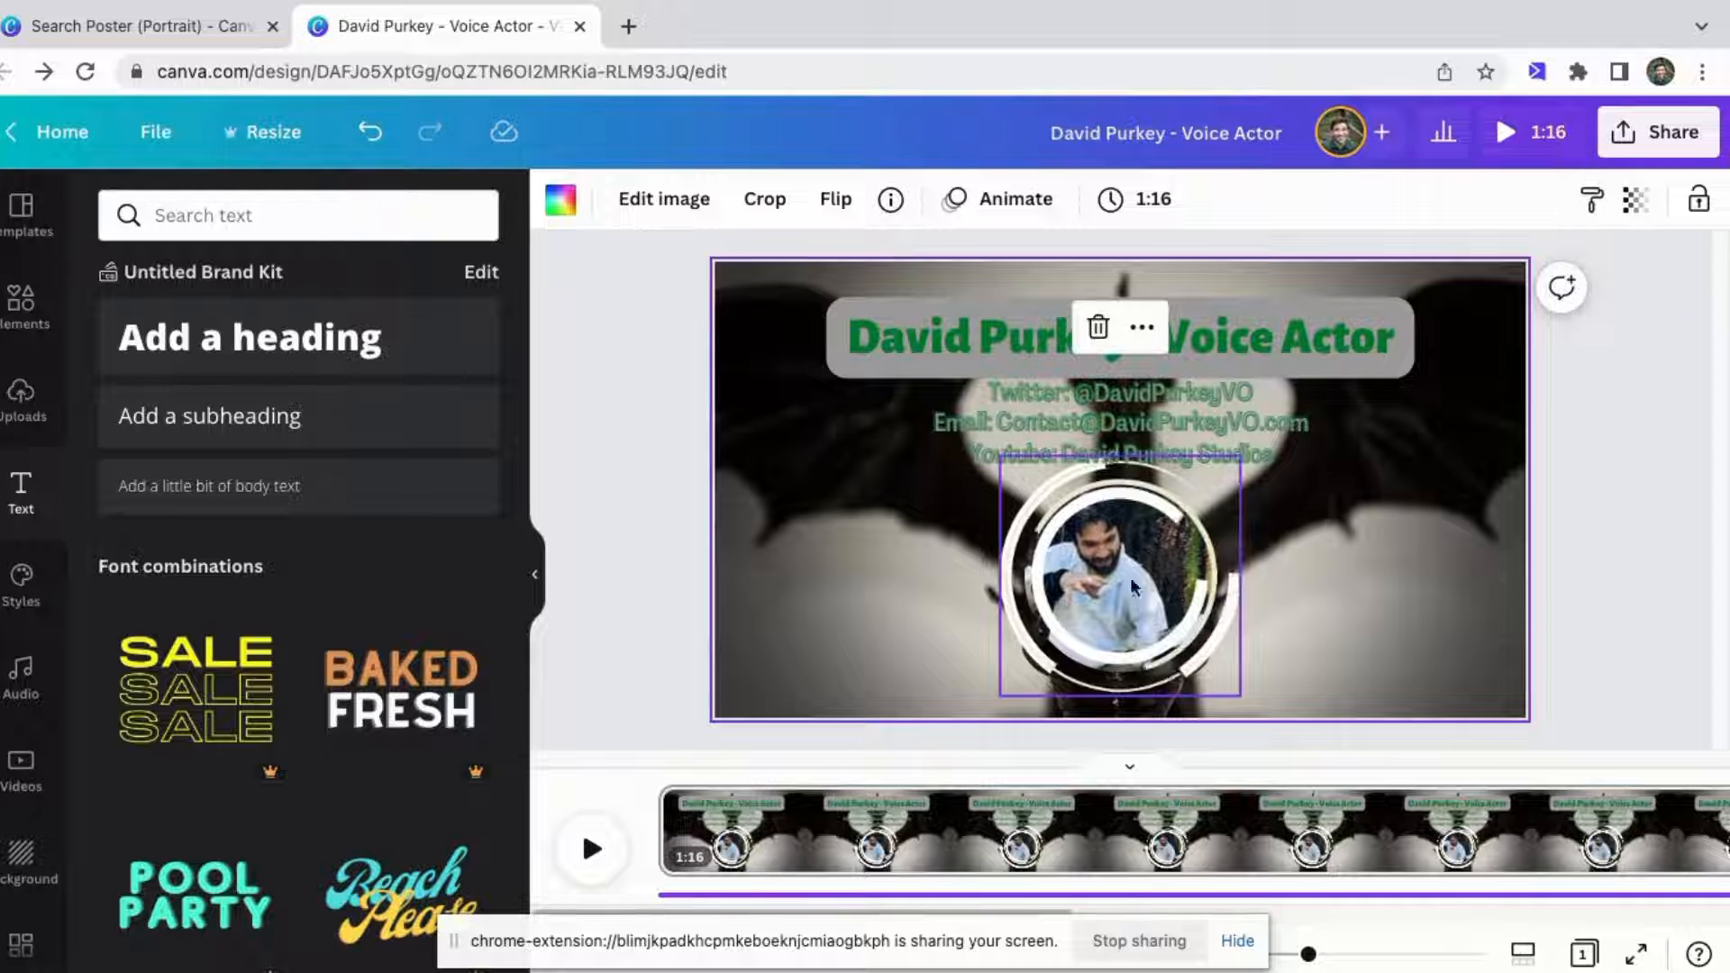
# Move the circular portrait with its rings slightly down.
pyautogui.moveTo(975, 525); pyautogui.dragTo(1251, 652)
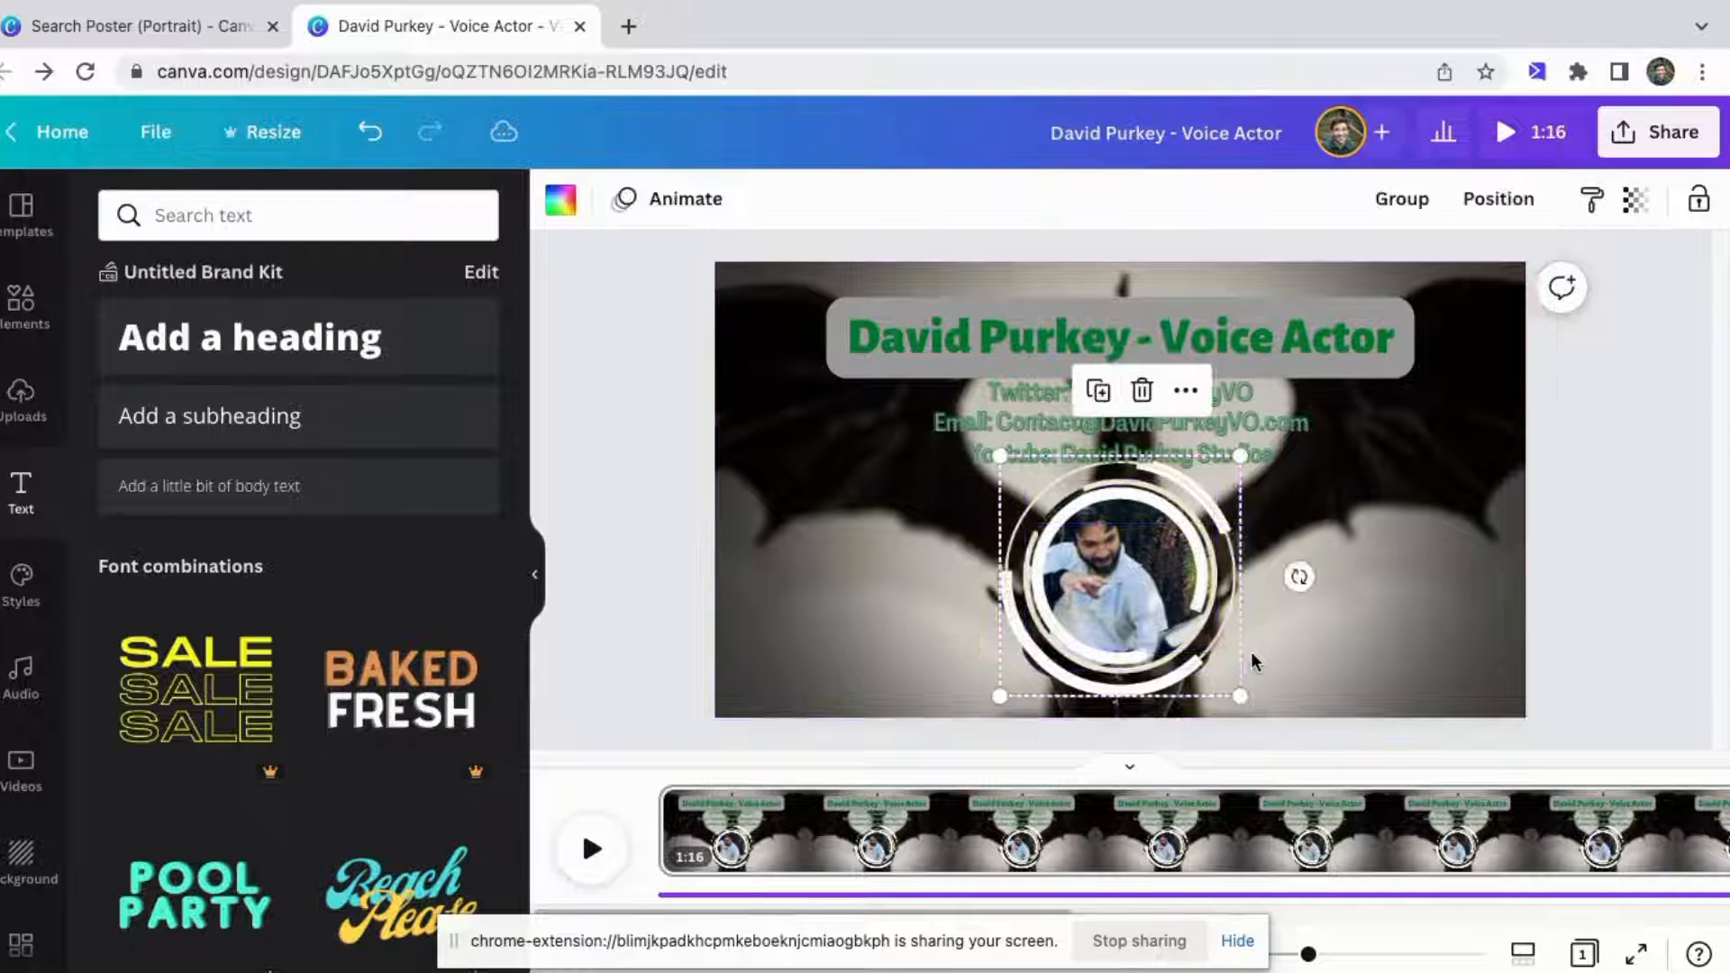
pyautogui.moveTo(1117, 558); pyautogui.dragTo(1116, 574)
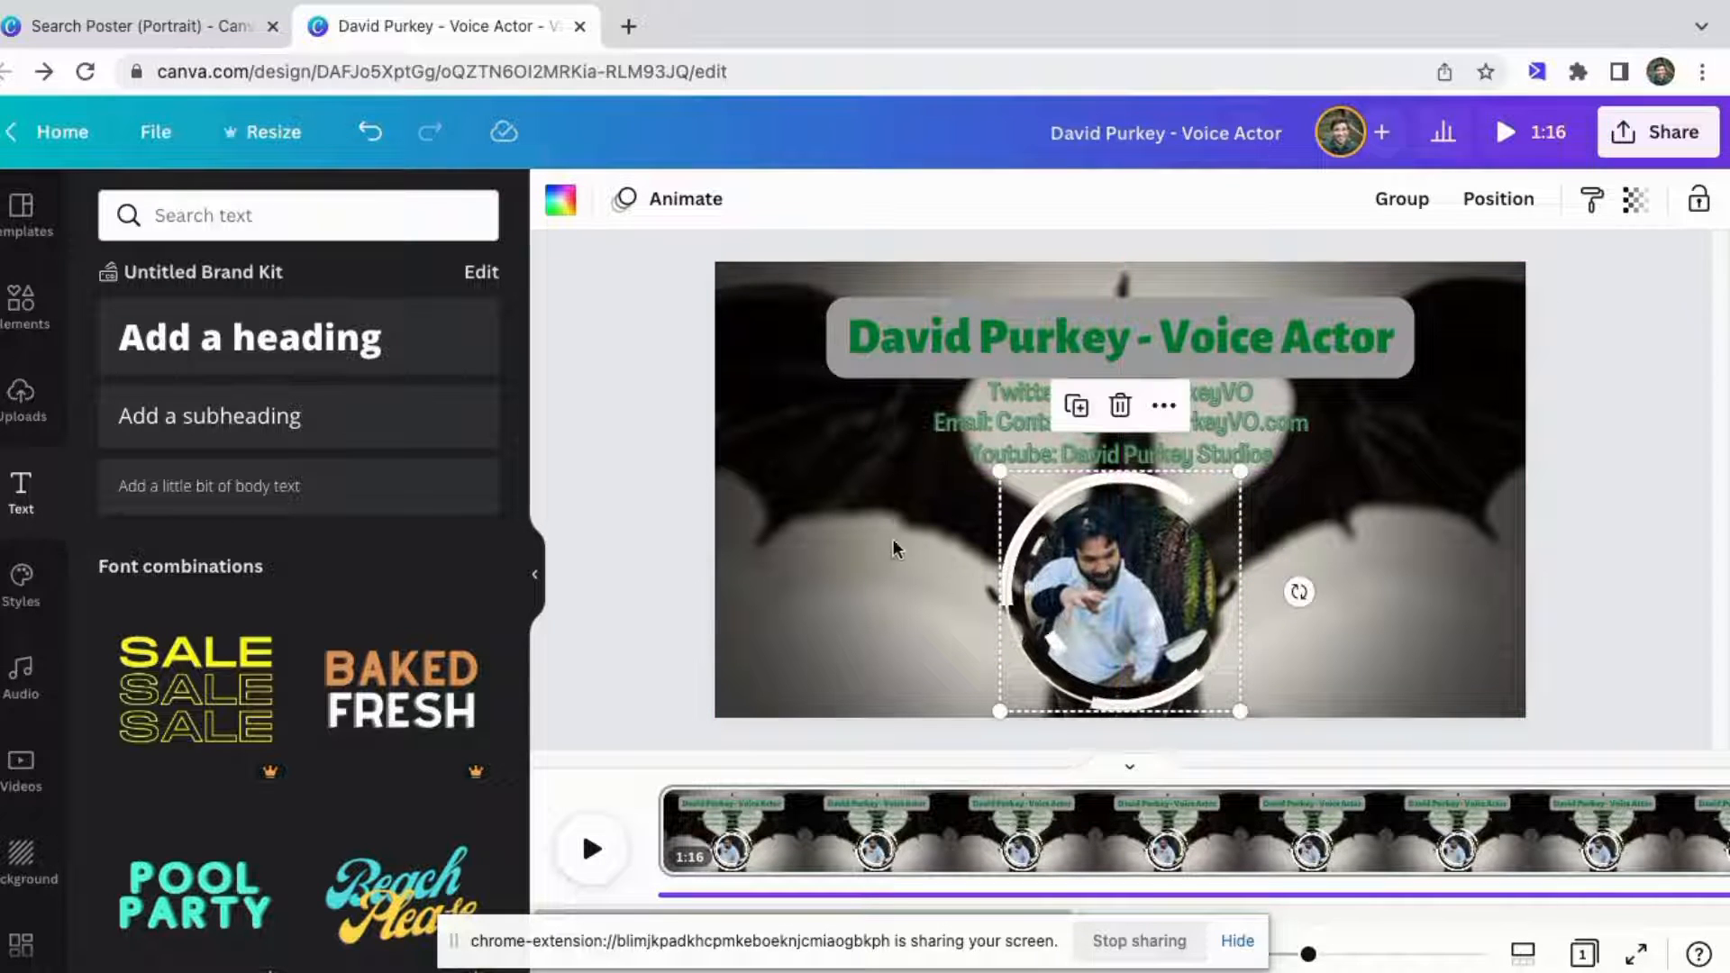
pyautogui.click(871, 531)
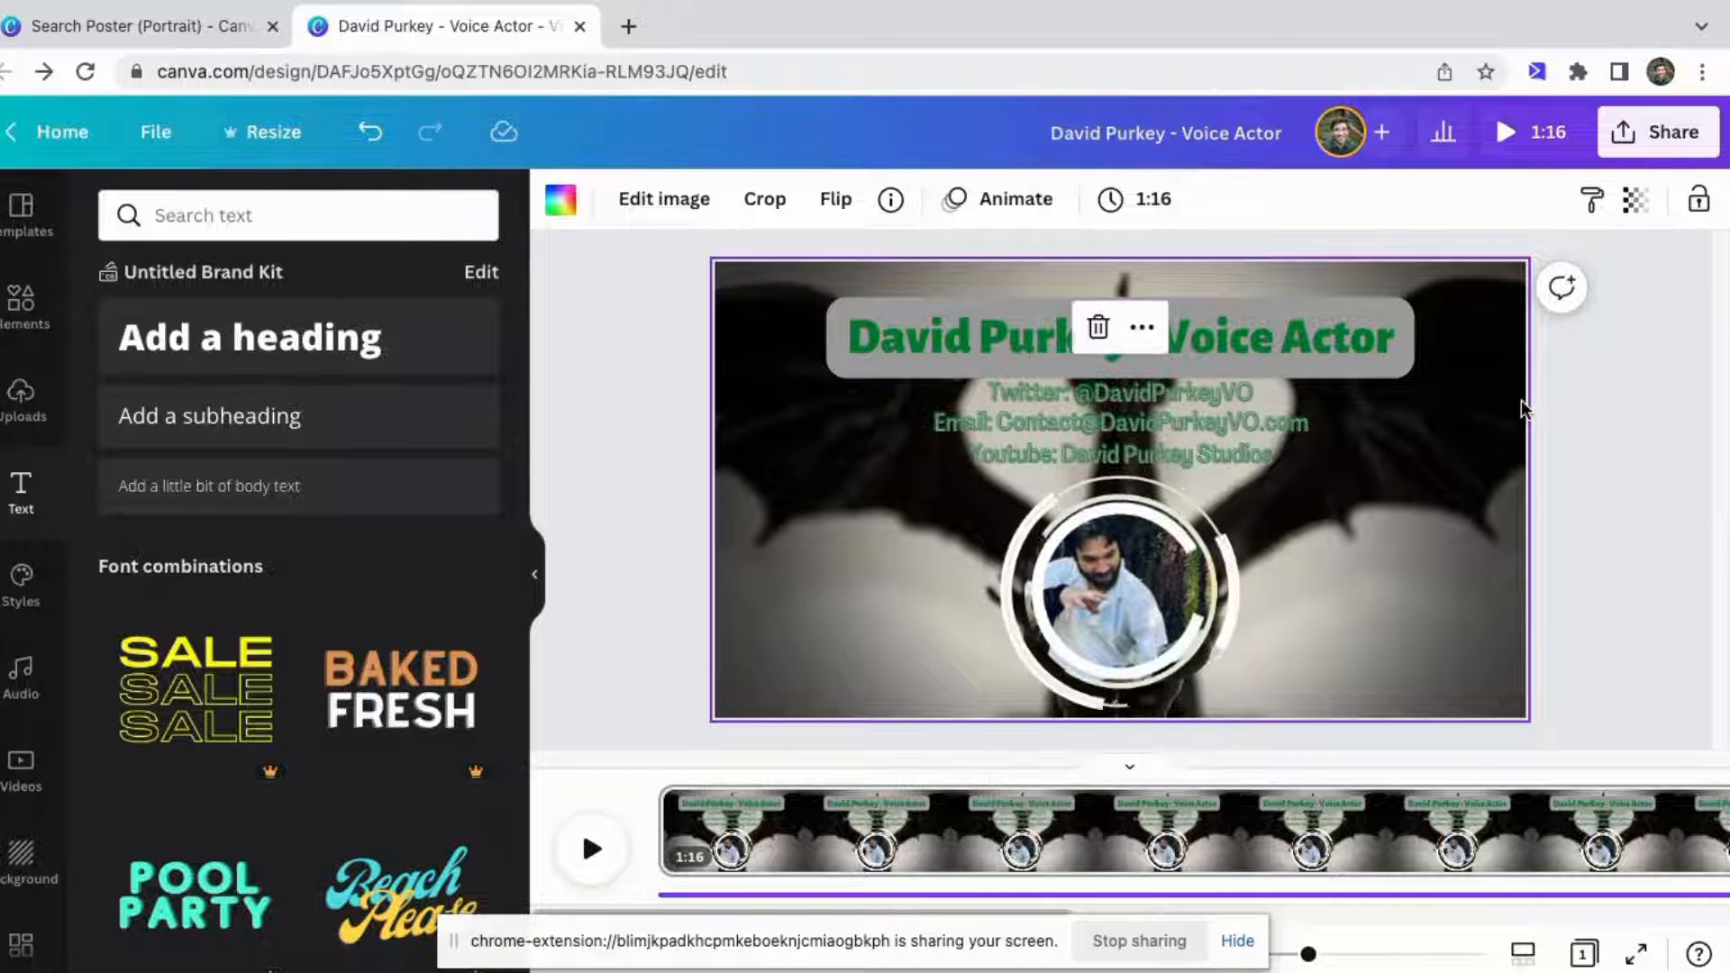
pyautogui.click(1629, 390)
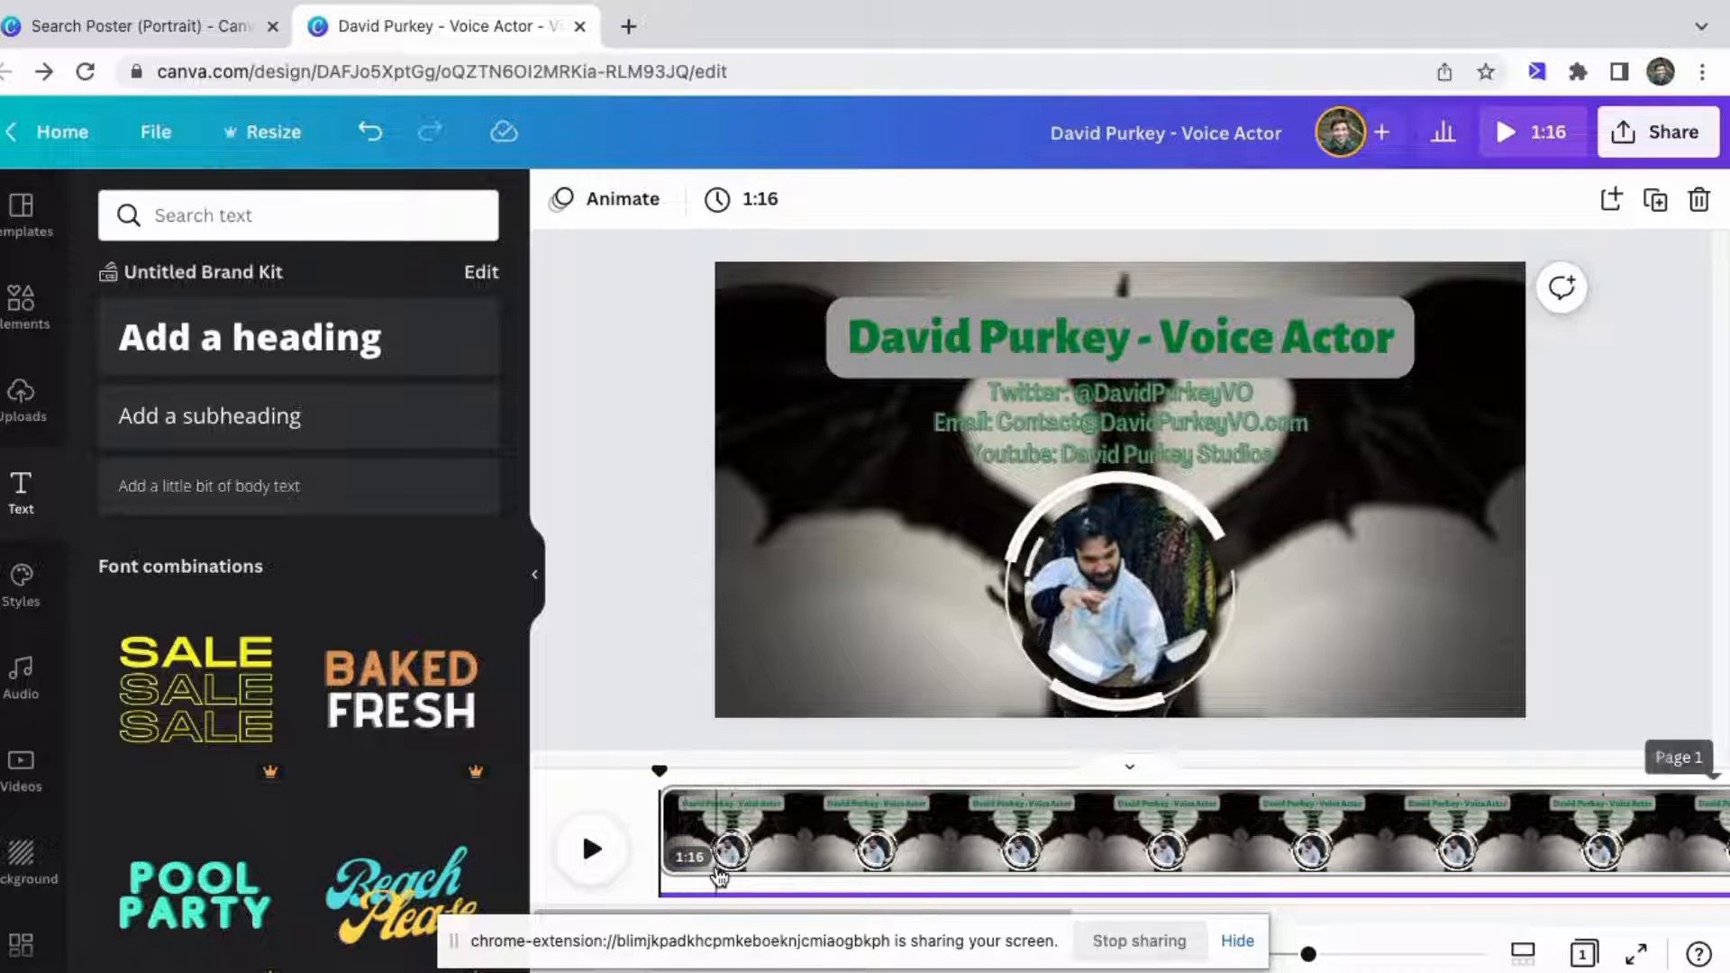
# Play the video to preview the design.
pyautogui.hscroll(1, 719, 878)
pyautogui.press('space')
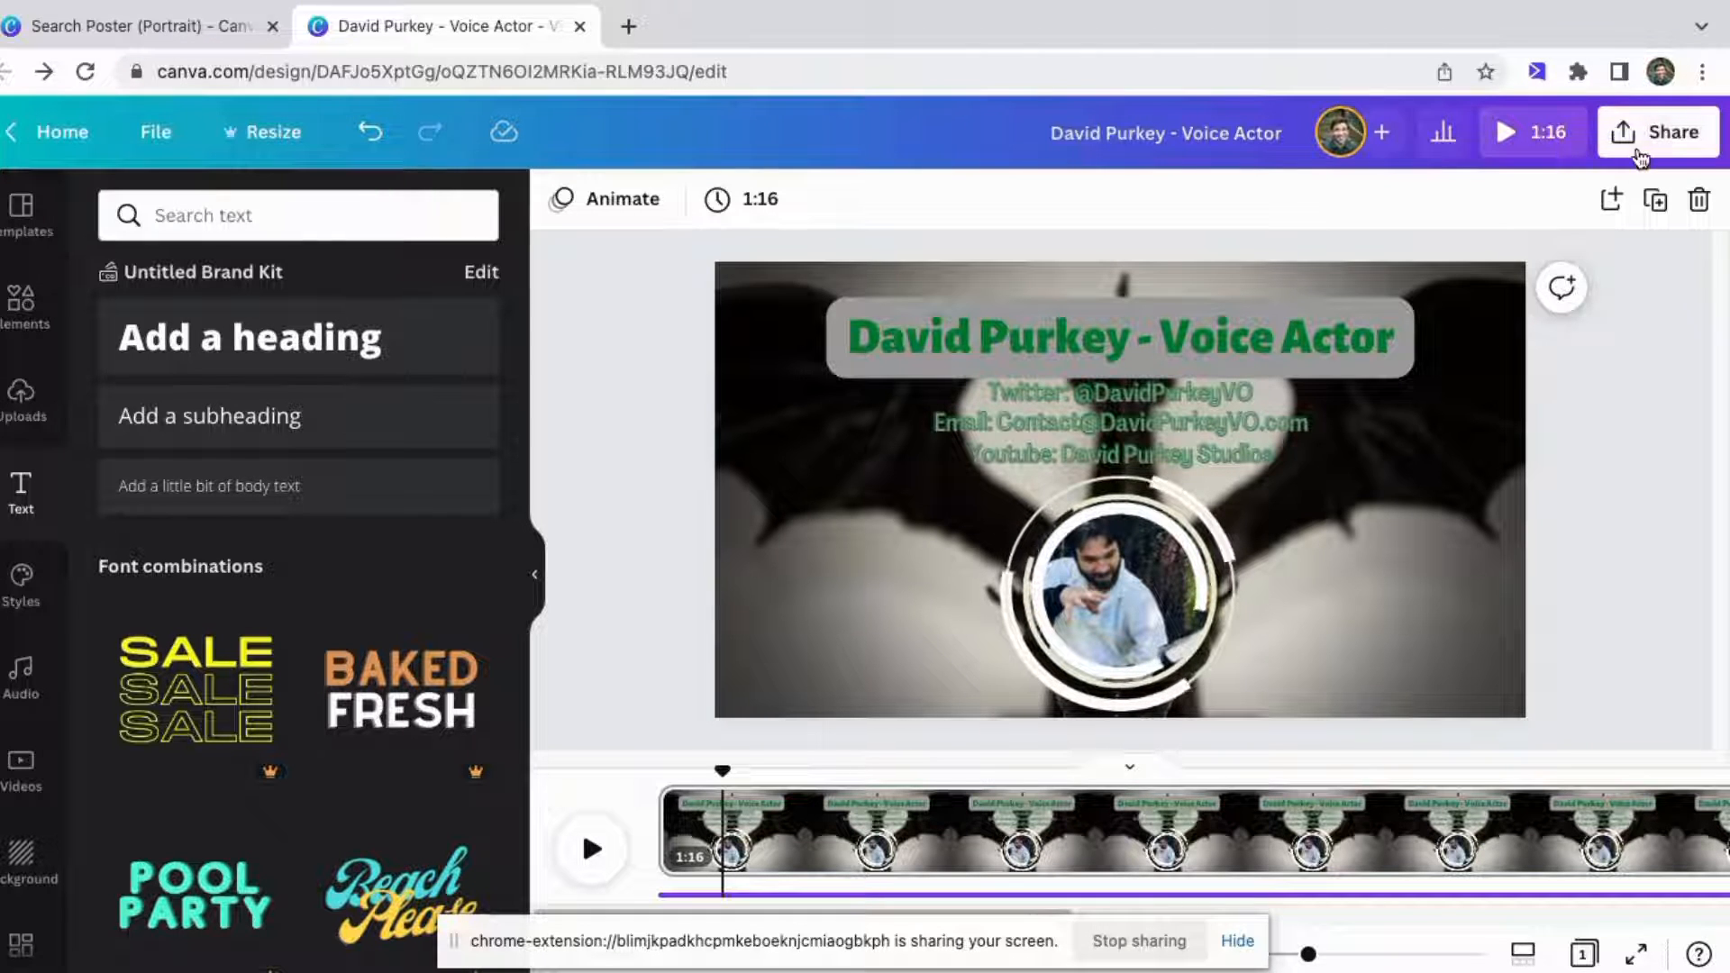
# Download the design as an MP4 Video file.
pyautogui.click(1662, 134)
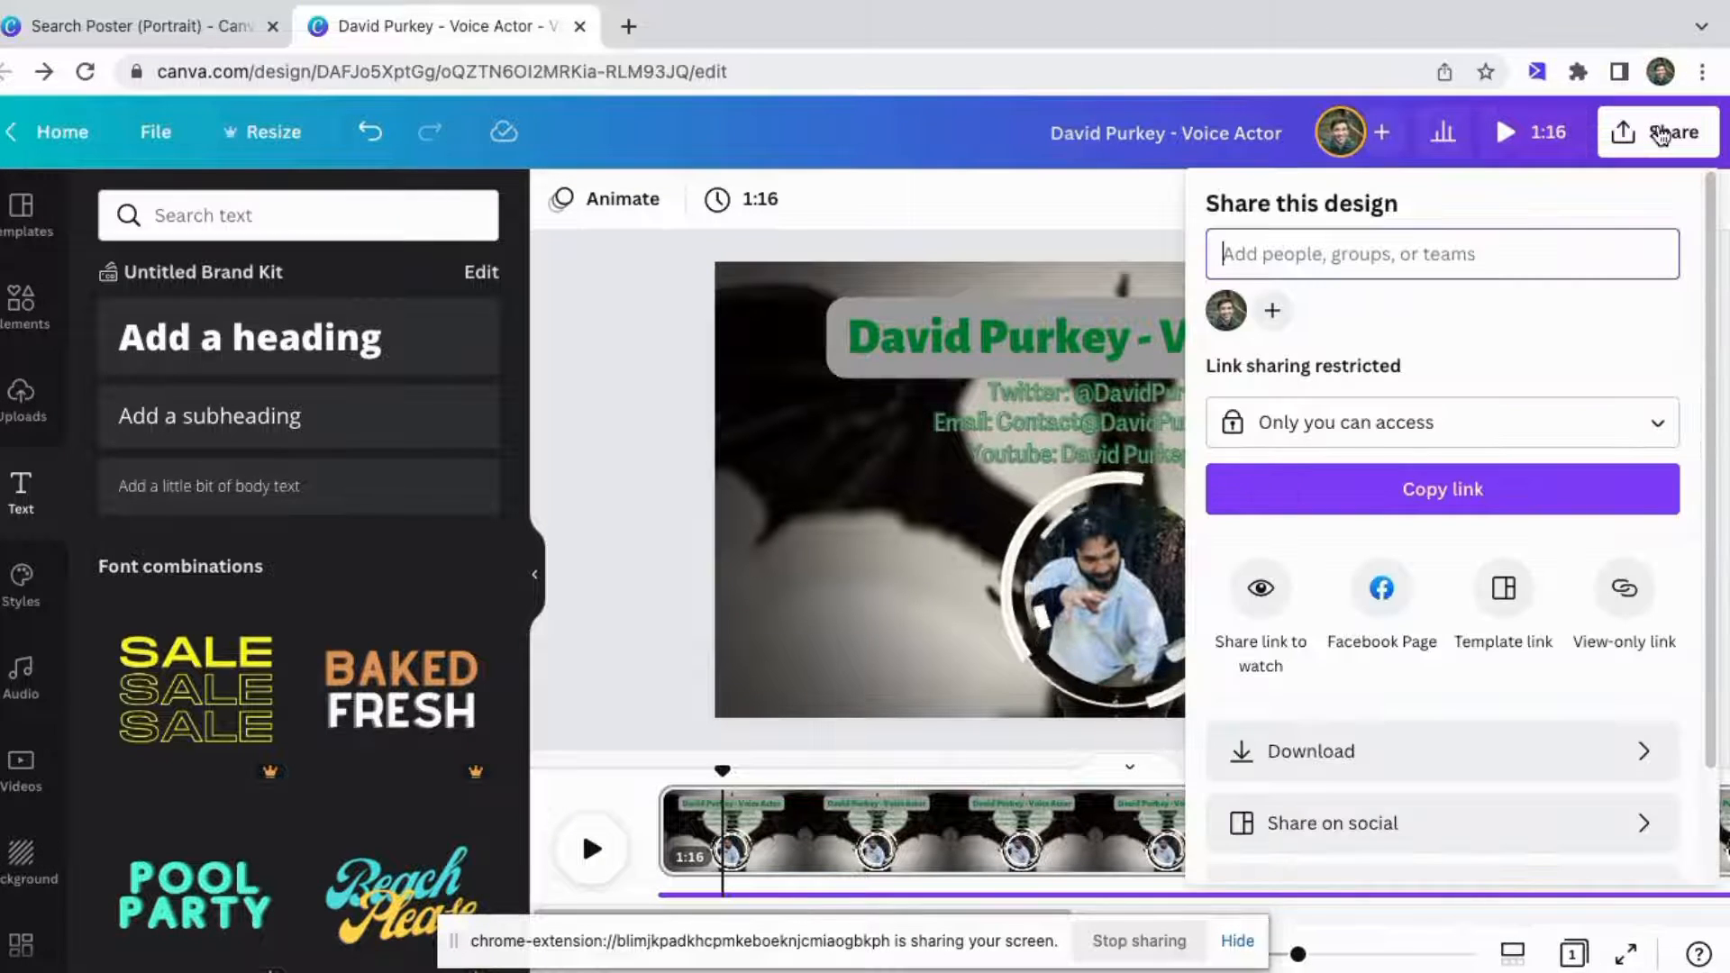
pyautogui.click(1311, 754)
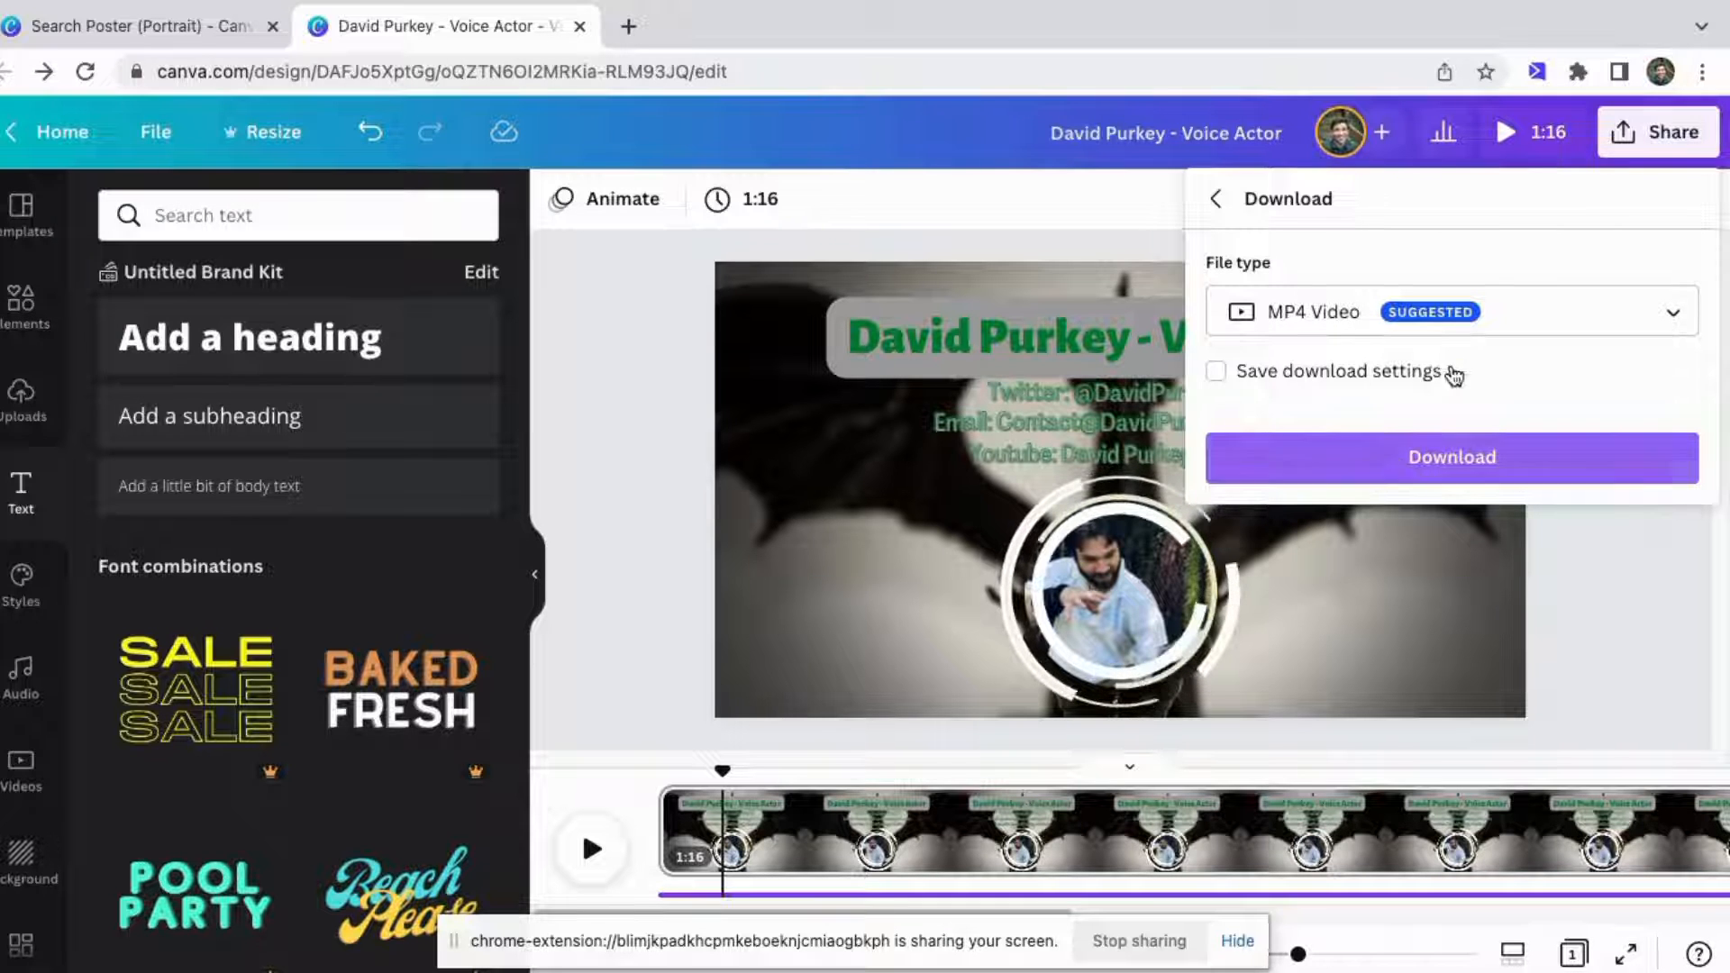
pyautogui.click(1457, 323)
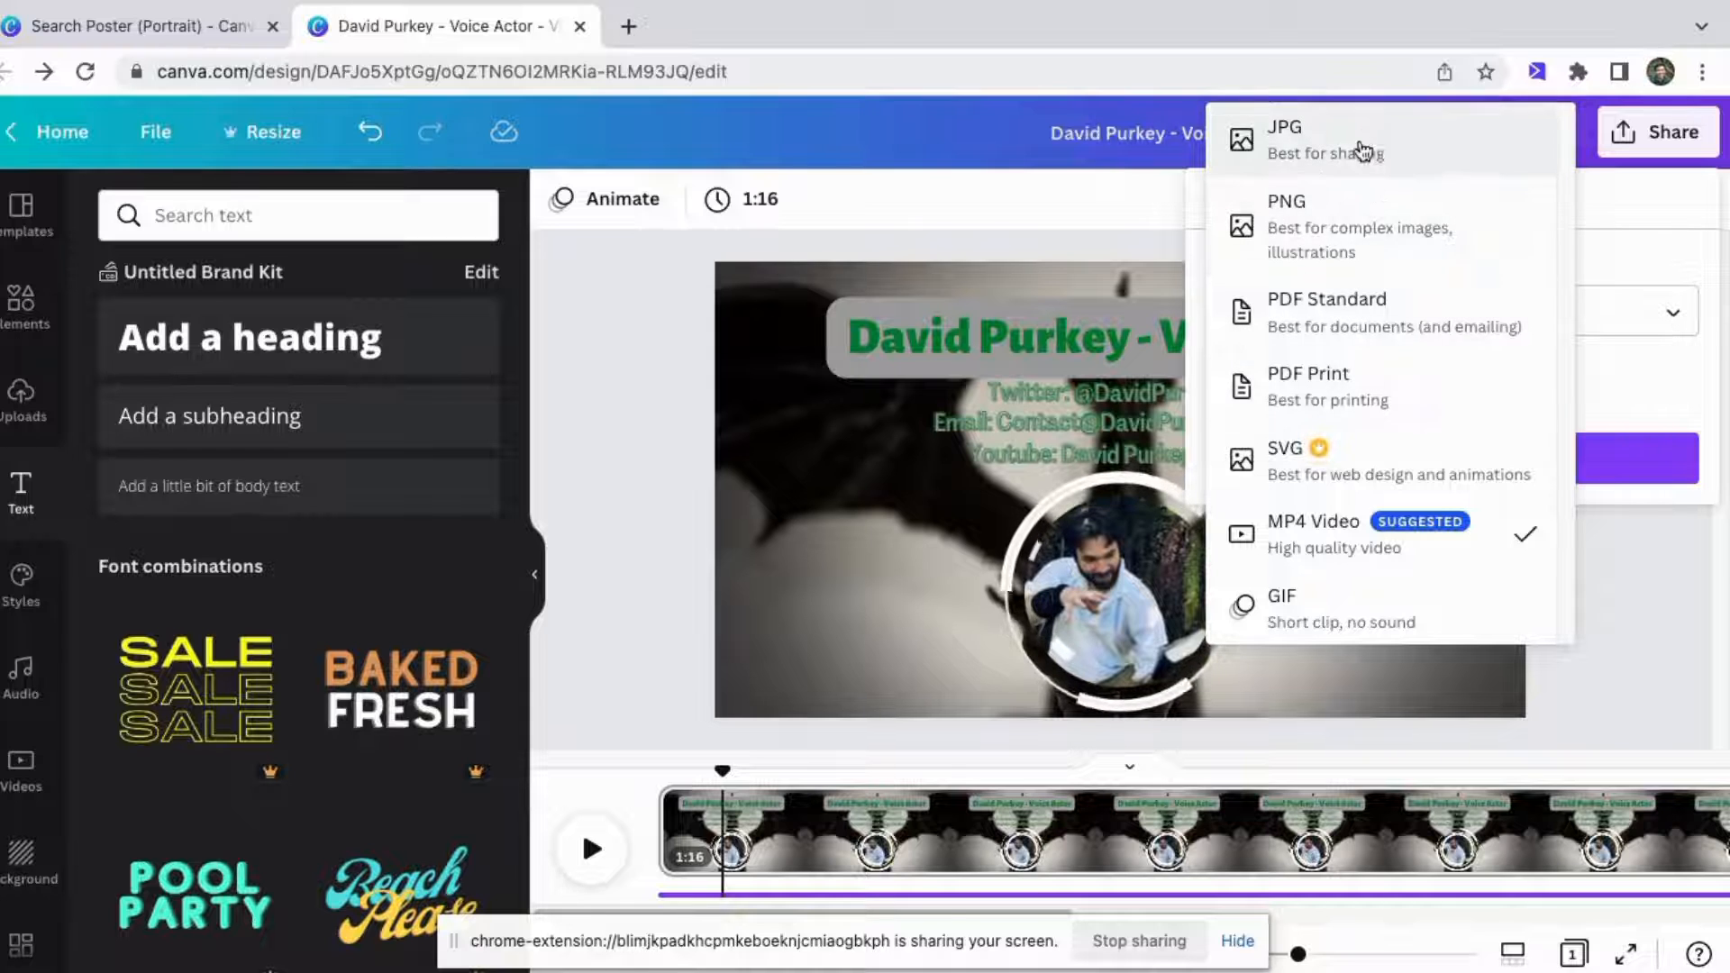
pyautogui.click(1372, 539)
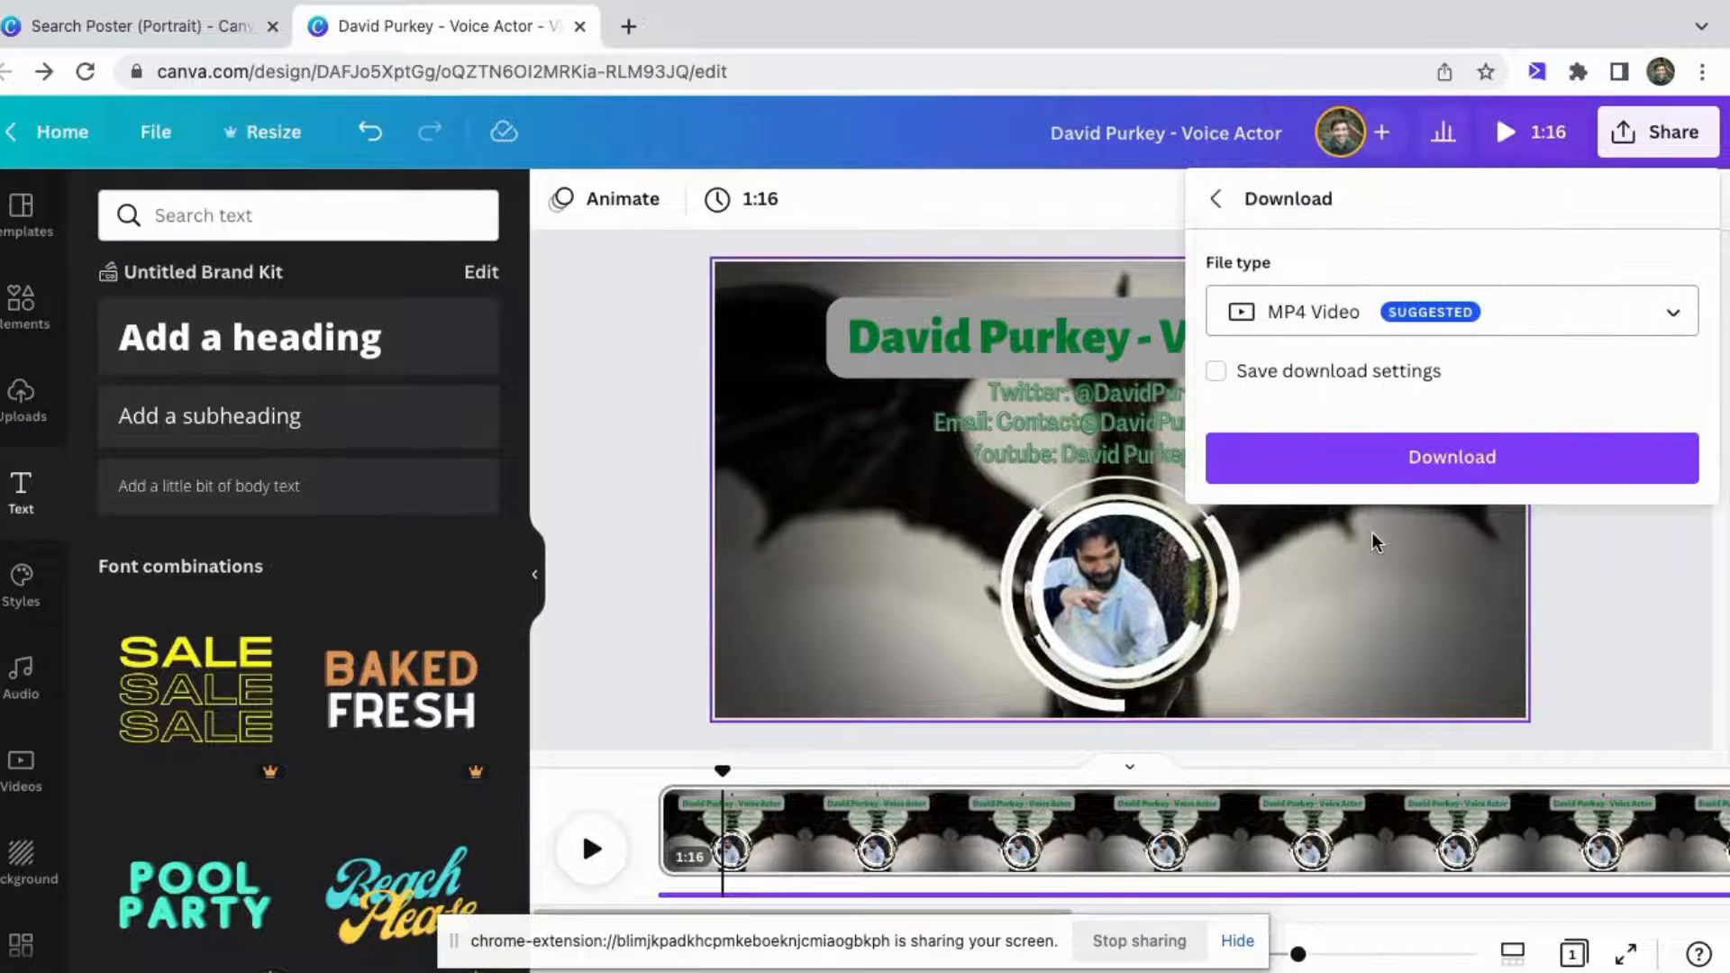
pyautogui.click(1434, 457)
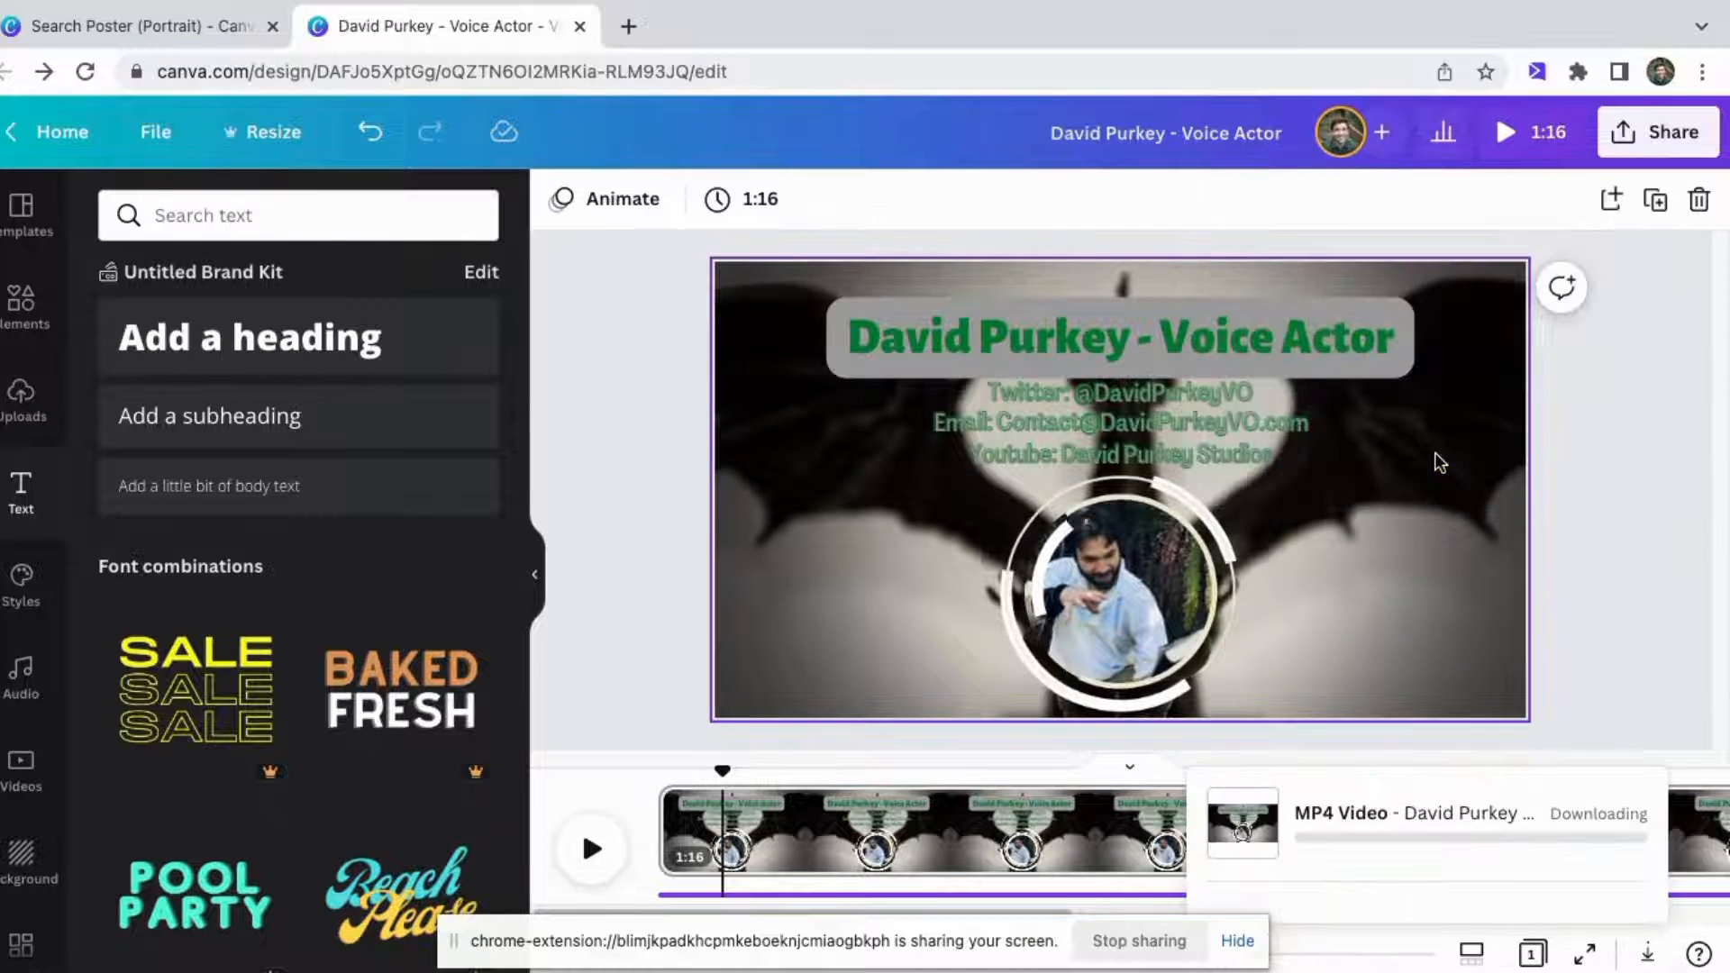